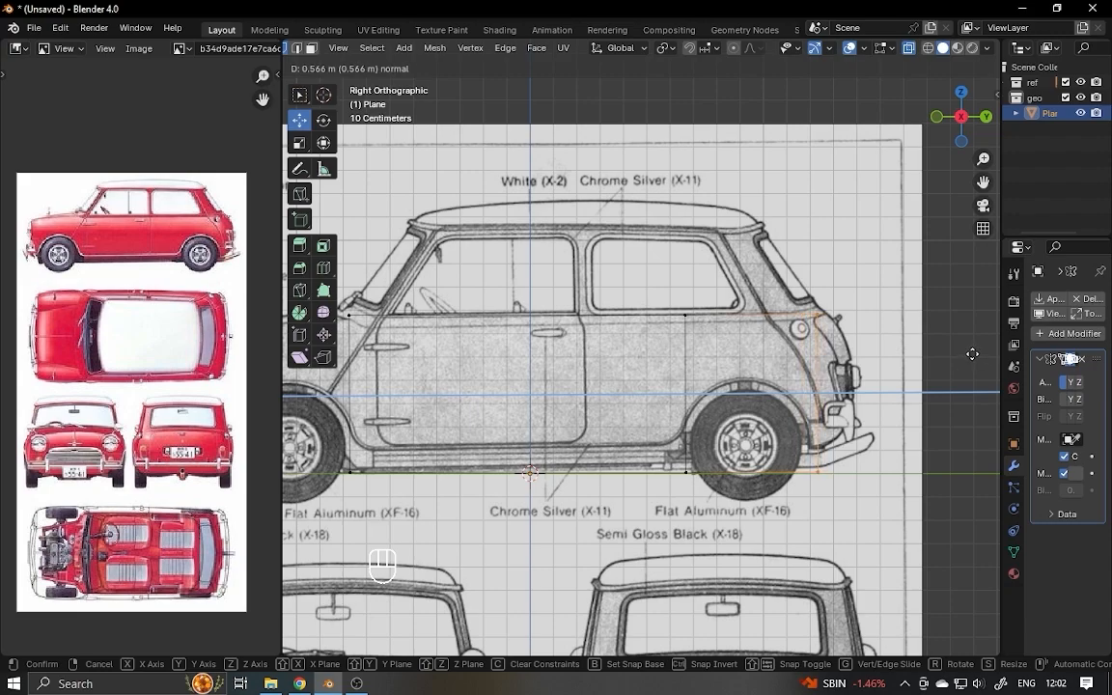
- Extrude the body's rear end about 0.57 m to the tail and its front face forward to the nose
left_click(972, 354)
middle_click_drag(972, 354, 951, 174)
key("KP_3")
middle_click_drag(541, 386, 821, 388, "shift")
left_click_drag(589, 285, 699, 506)
key("e")
left_click(601, 385)
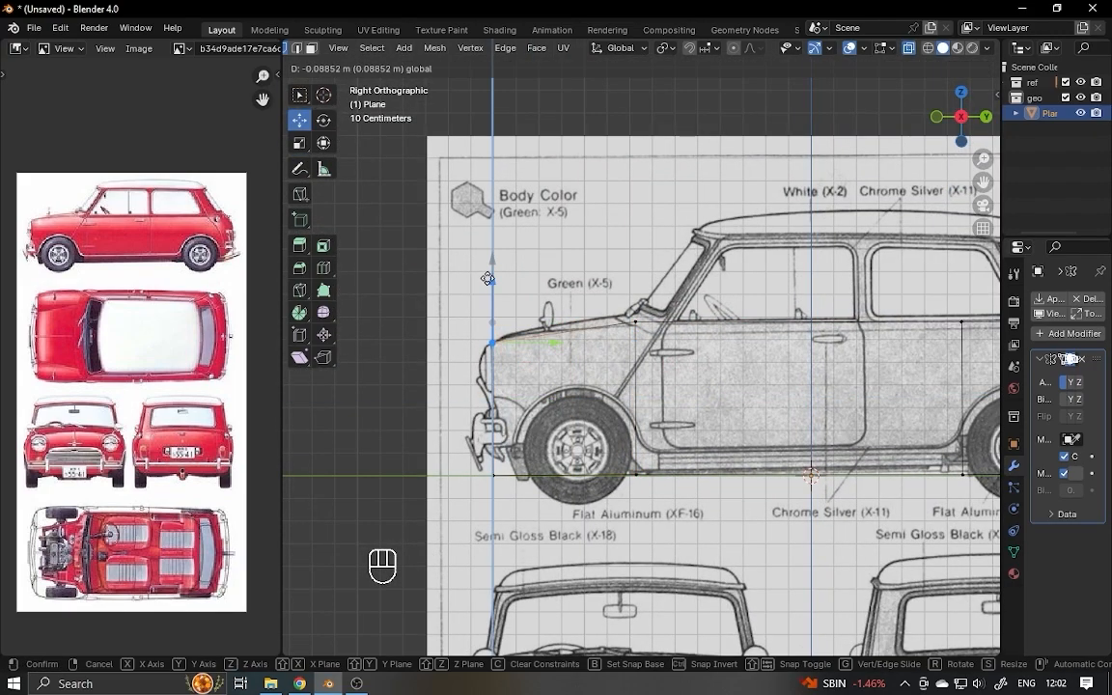
- Lower the nose's top edge about 0.09 m and move the tail's top edge forward onto the side-view blueprint
left_click_drag(488, 279, 488, 277)
left_click_drag(849, 328, 444, 320, "alt+shift")
left_click_drag(666, 289, 709, 338)
left_click_drag(750, 316, 696, 316)
left_click_drag(579, 328, 579, 386, "ctrl+alt")
left_click_drag(300, 420, 439, 392, "alt+shift")
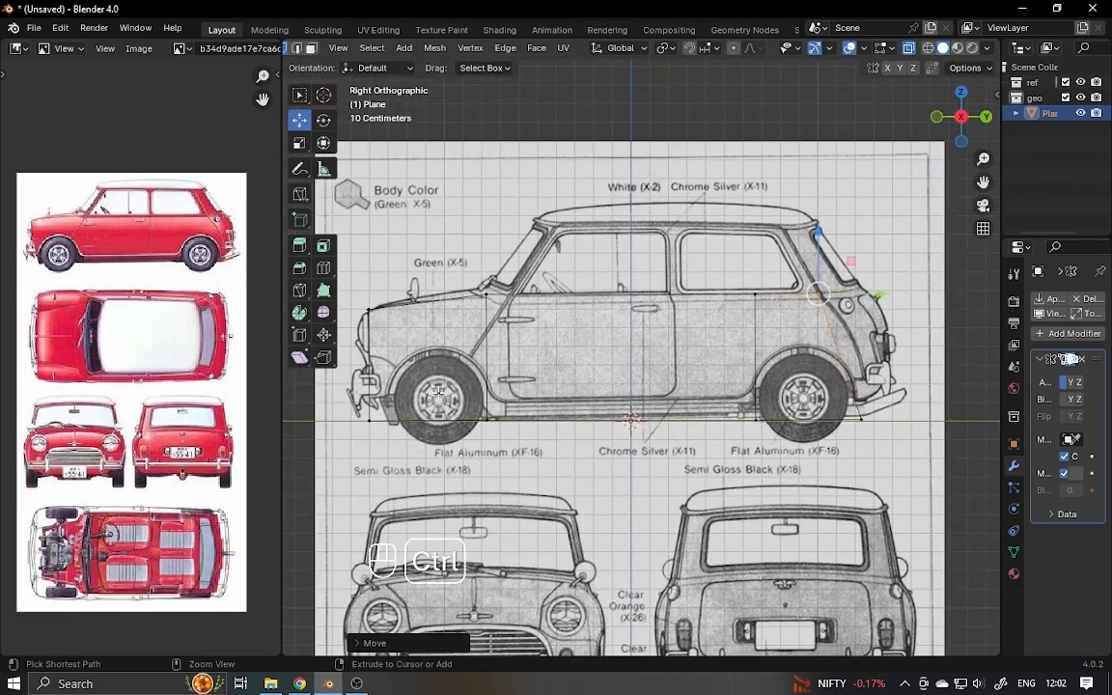
- Position the front wheel arch peak over the wheel and add a loop cut through the rear section to shape the rear arch
scroll(459, 328, "up", 2)
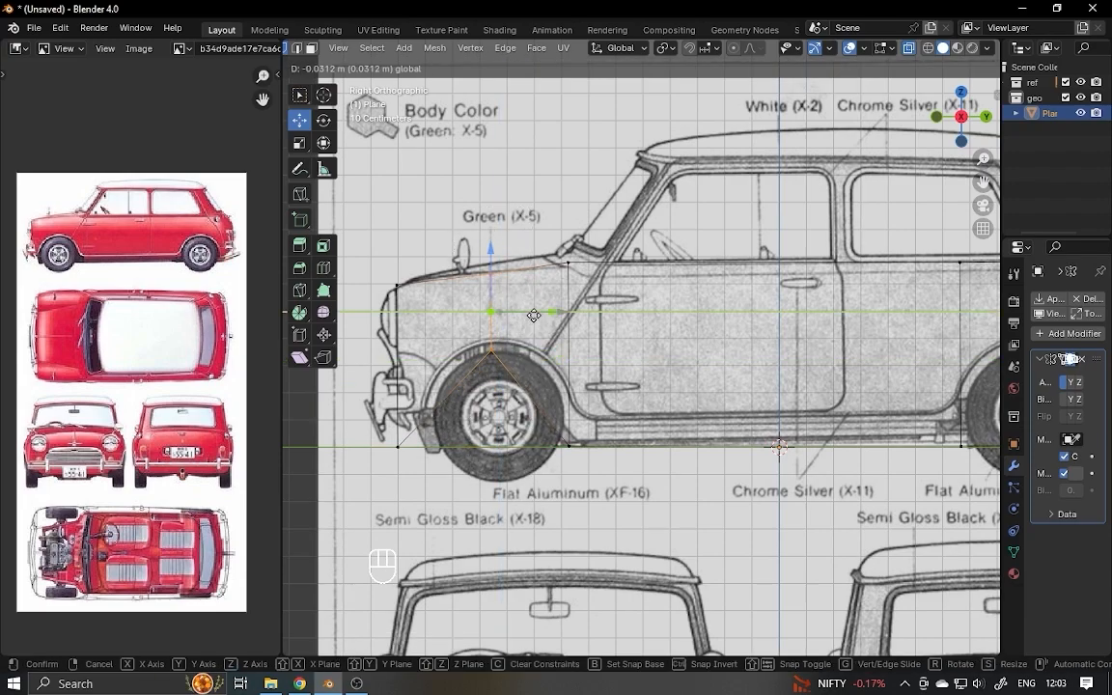
left_click_drag(496, 342, 496, 341)
left_click_drag(733, 386, 541, 359, "alt+shift")
key("ctrl+r")
left_click(674, 294)
left_click(675, 294)
left_click_drag(683, 425, 784, 333)
- Knife-cut a lengthwise edge across the body side at wheel arch height, reaching the nose
key("k")
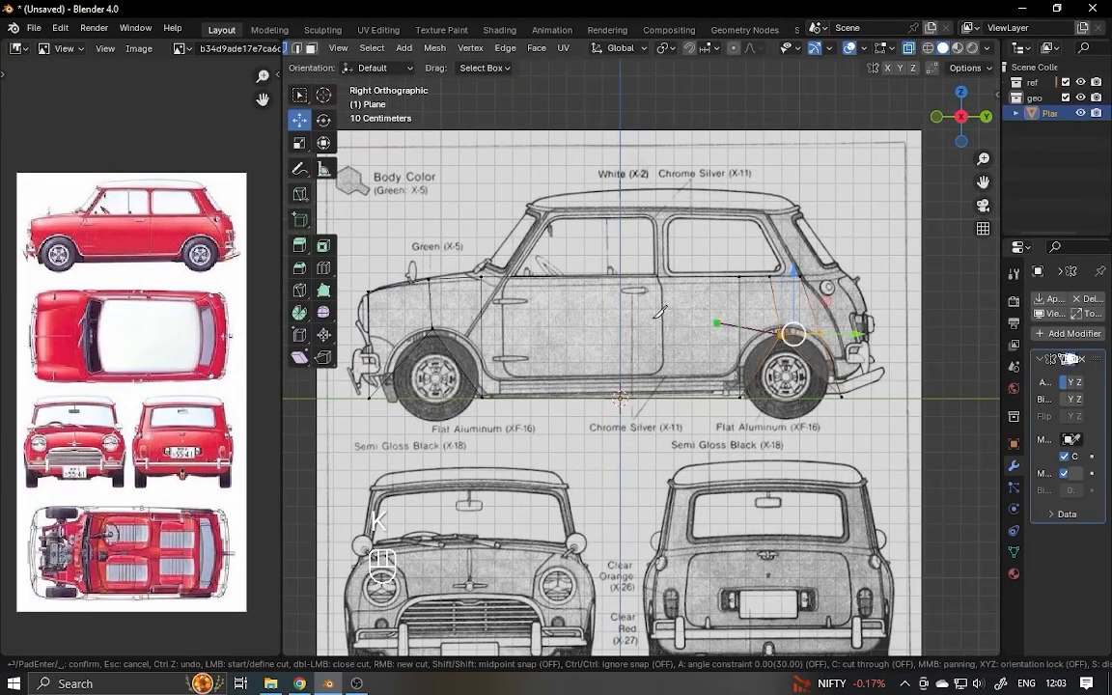
left_click(369, 331)
key("Return")
- Bulge the body side's middle edge outward and pull its upper edge inward to match the front-view blueprint
key("KP_1")
left_click_drag(836, 339, 841, 340)
left_click_drag(820, 357, 841, 406, "alt+shift")
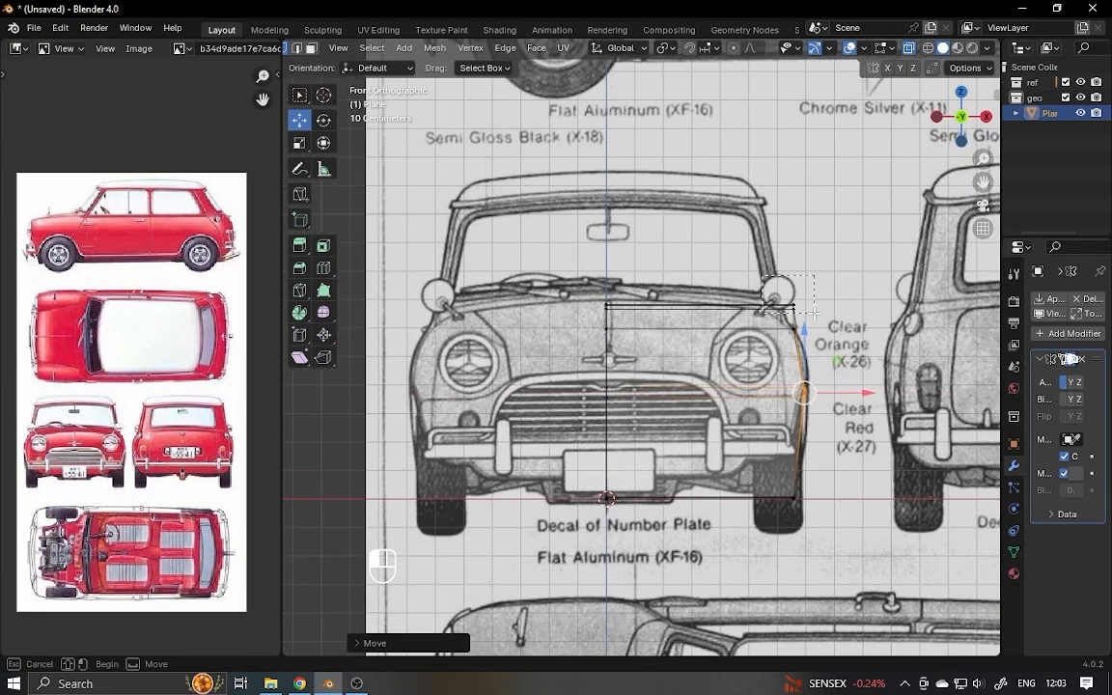
left_click_drag(762, 282, 820, 318)
left_click_drag(857, 305, 845, 305)
left_click_drag(846, 373, 846, 334, "ctrl+alt")
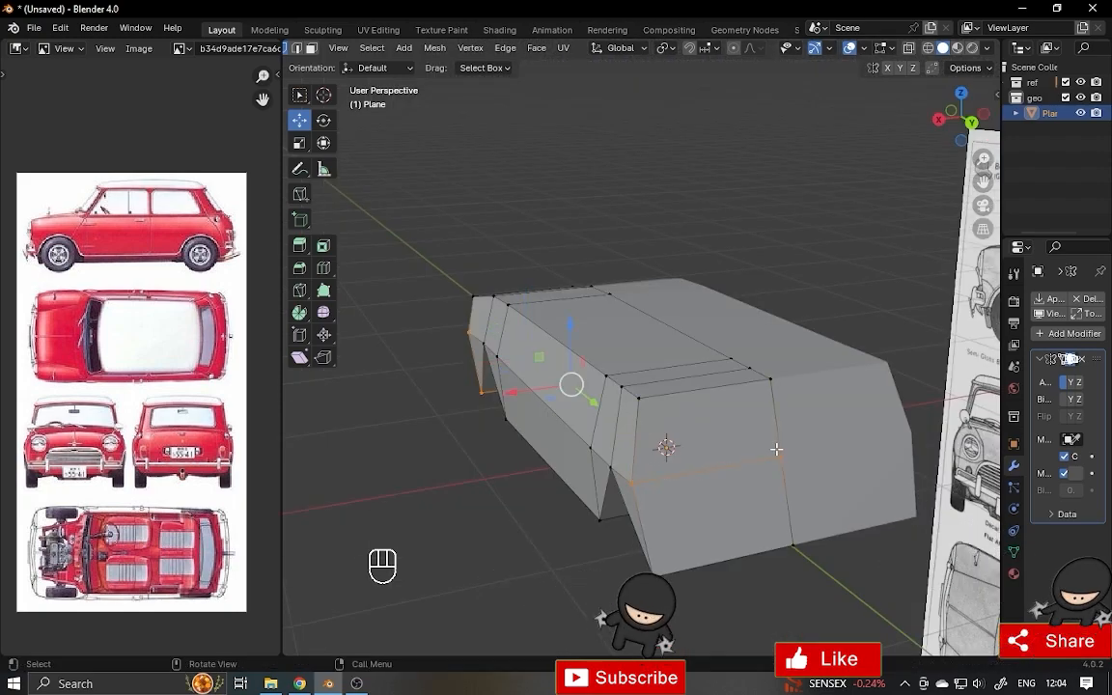
- Undo the last change and move the tail's and nose's lower vertices onto the side-view bumper outlines
middle_click_drag(675, 406, 808, 389)
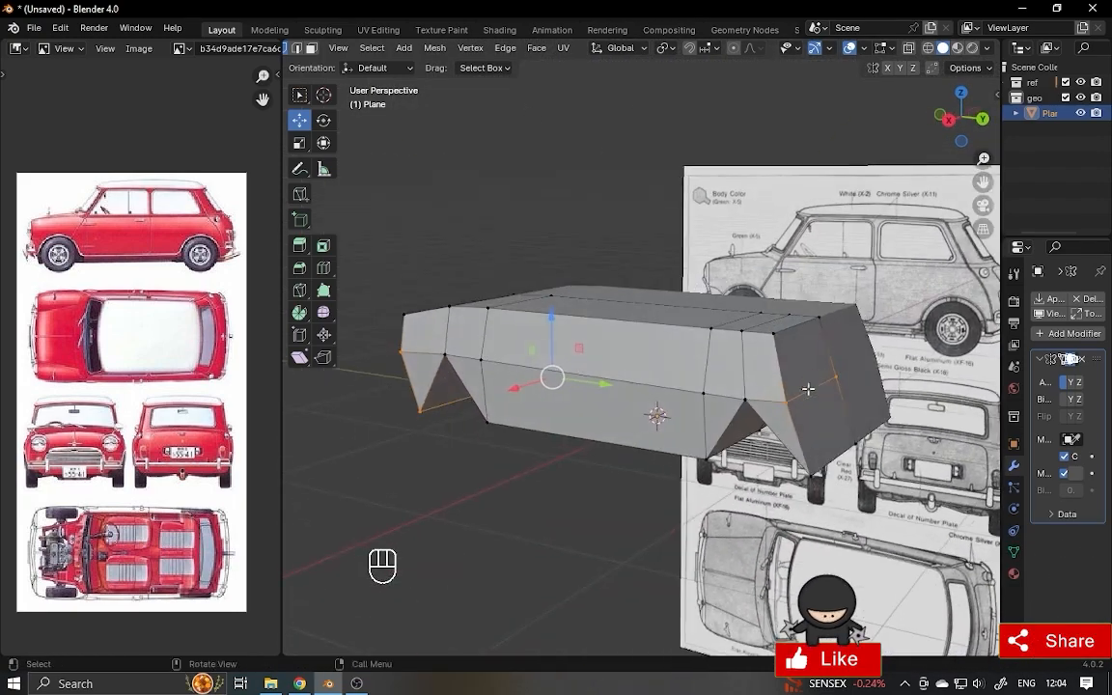
key("KP_3")
key("ctrl+z")
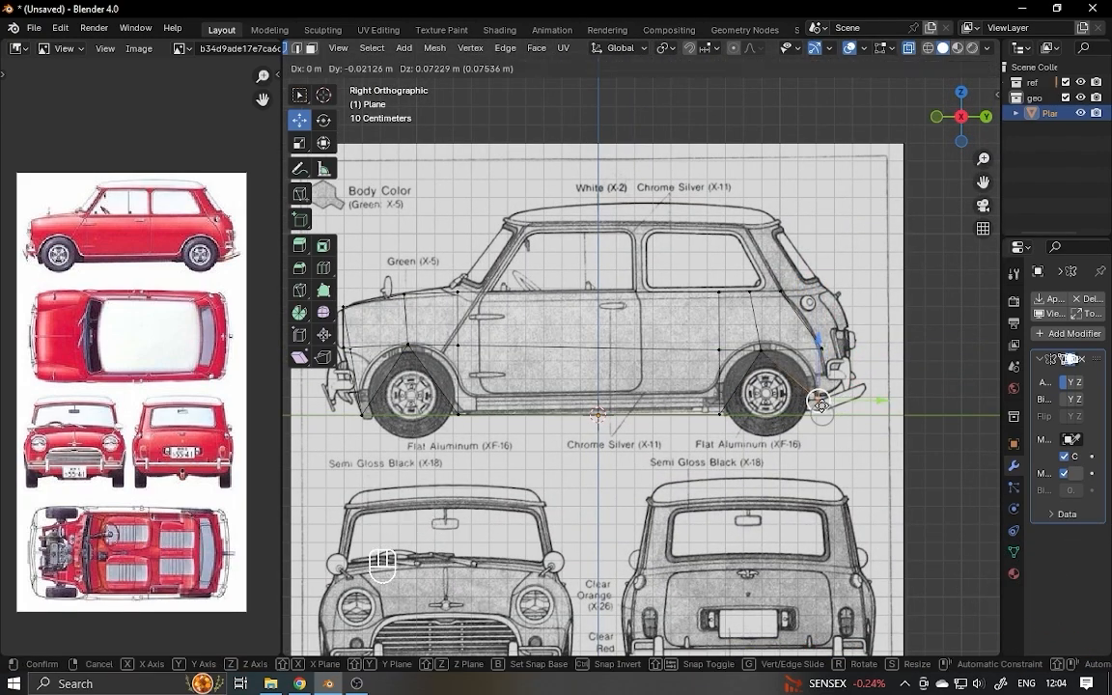
left_click_drag(820, 404, 820, 402)
middle_click_drag(820, 403, 969, 417, "shift")
left_click(503, 427)
left_click_drag(568, 426, 562, 427)
- Move the upper edge at the windshield base about 0.13 m rearward to the blueprint's windshield pillar
left_click(591, 392)
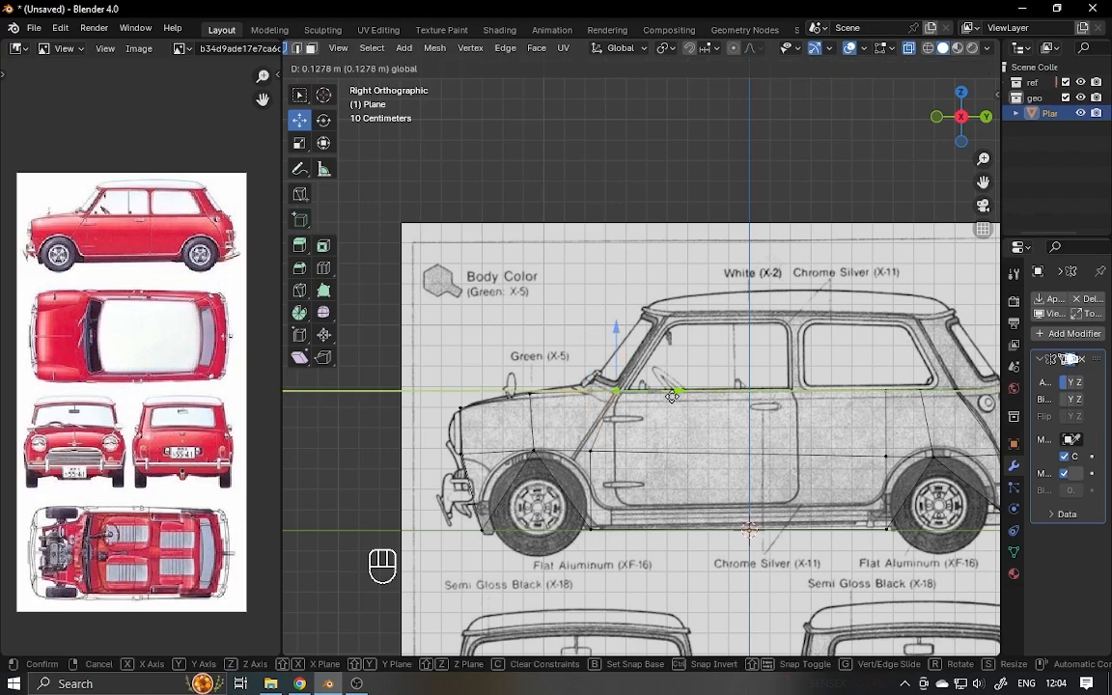
middle_click_drag(652, 447, 611, 505, "shift")
left_click(714, 454)
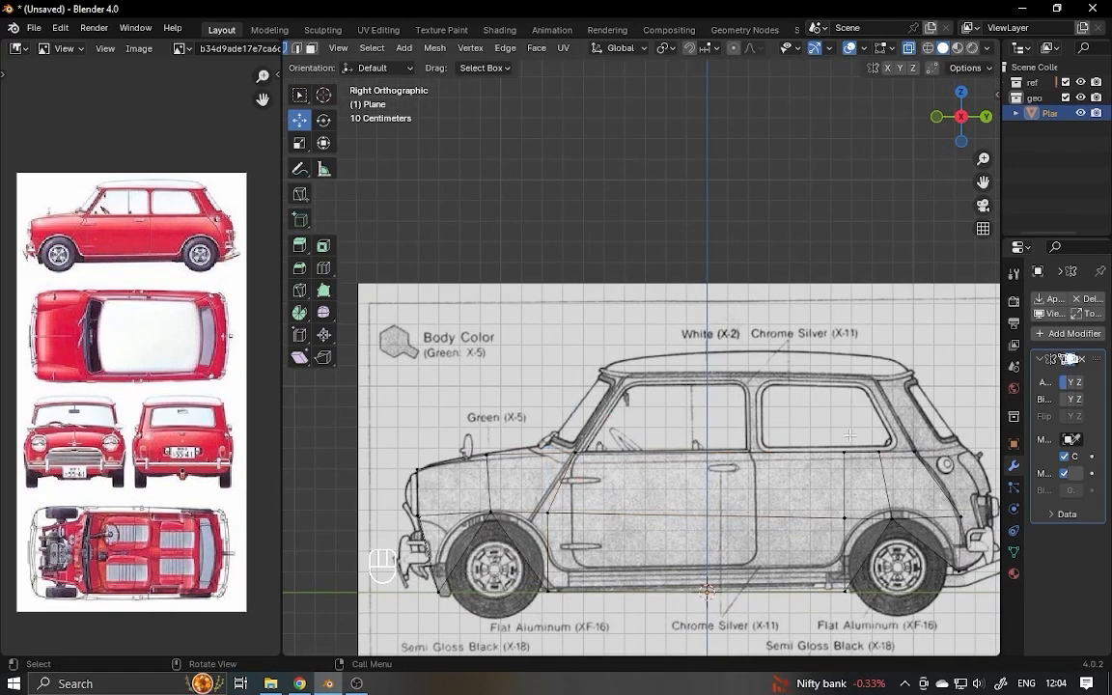
middle_click_drag(714, 454, 675, 444, "shift")
- Extend the waistline upward to the roofline as the cabin and move its rear roof edge about 0.20 m forward
left_click_drag(890, 446, 555, 423)
scroll(765, 362, "up", 2)
key("g")
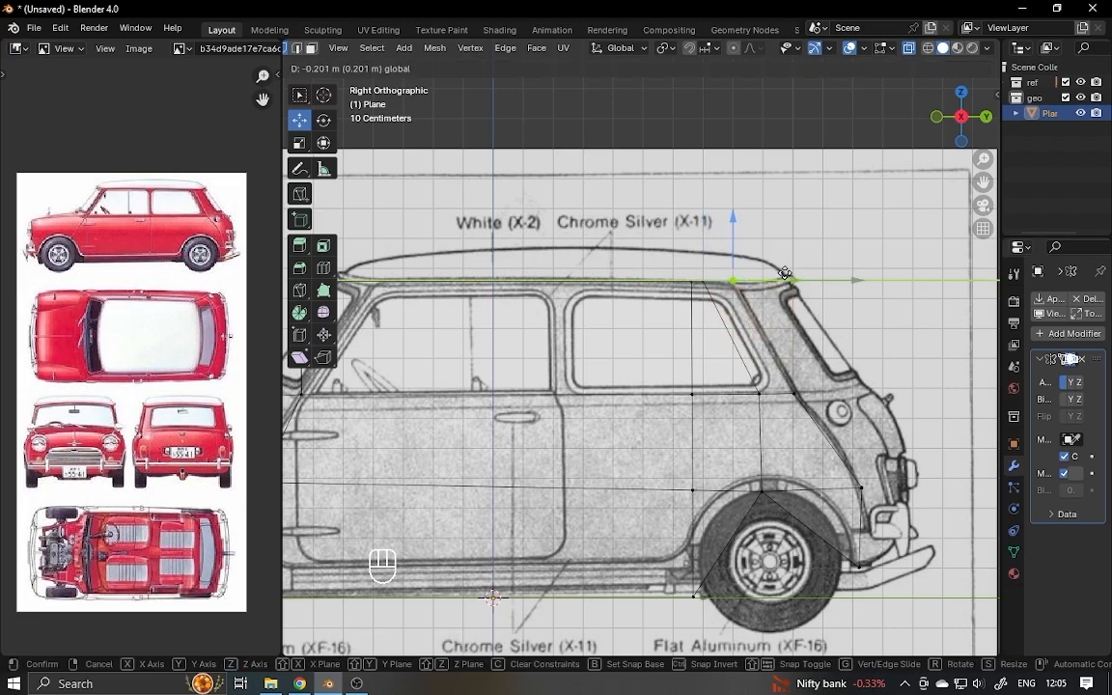
left_click_drag(793, 309, 796, 309)
- Move the edge below the rear window rearward to fit the tail outline in the side-view blueprint
left_click(676, 415, "alt")
middle_click_drag(795, 308, 763, 376)
left_click(949, 122)
left_click_drag(778, 326, 808, 325)
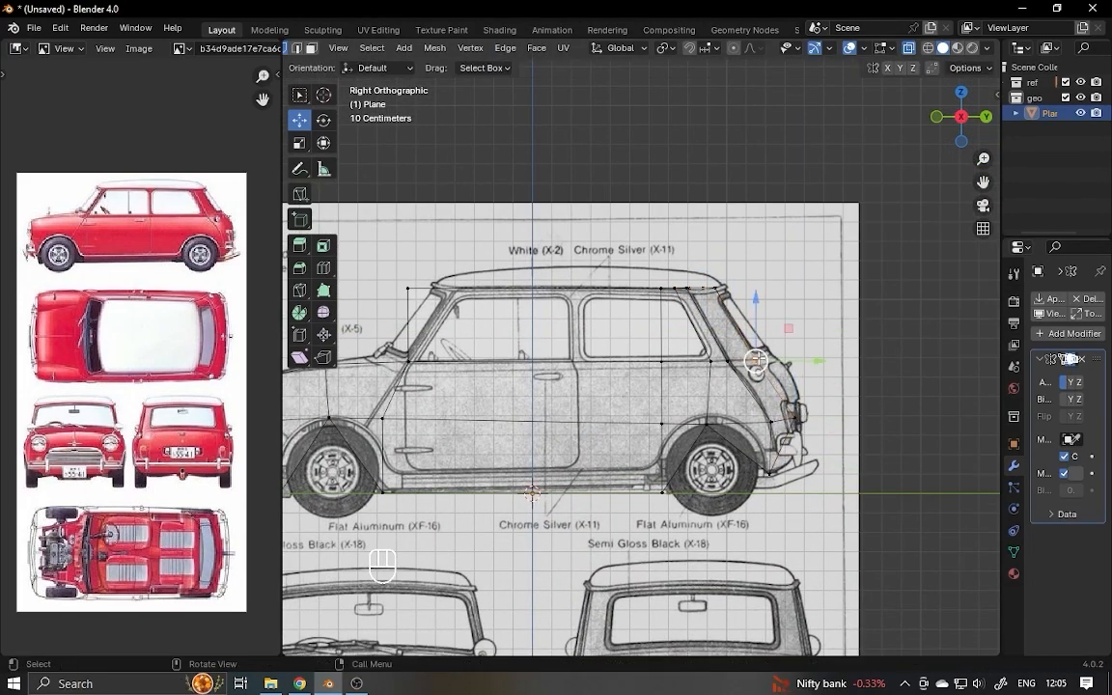
scroll(806, 309, "up", 1)
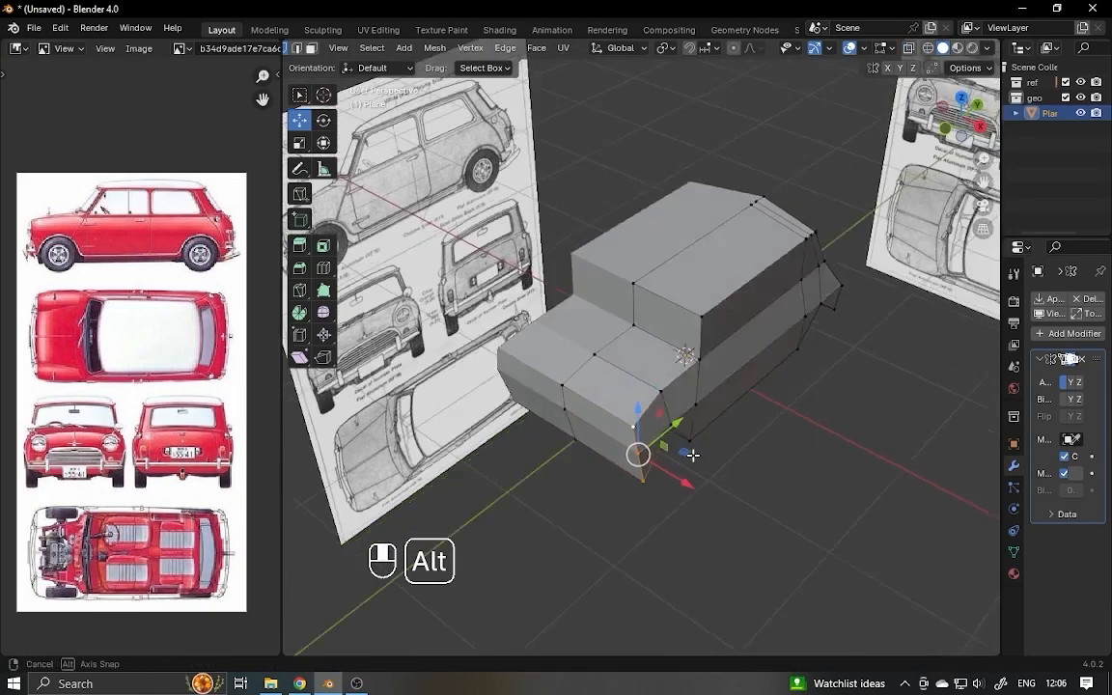
- Adjust the nose's lower corner vertices and add a lengthwise loop cut through the body
left_click_drag(692, 456, 719, 482, "alt")
left_click_drag(726, 469, 743, 501)
key("ctrl+r")
left_click(680, 319)
left_click_drag(679, 319, 666, 358, "alt")
- Shift the selected vertex path sideways and raise a single vertex slightly along Z to round the body
left_click(683, 316)
left_click(745, 394, "ctrl")
left_click_drag(772, 354, 784, 357)
left_click_drag(762, 355, 618, 338, "alt")
left_click(586, 302)
left_click_drag(586, 246, 586, 239)
- Bevel the path of edges along the side of the roof
left_click_drag(599, 338, 618, 387, "alt")
left_click(575, 382, "ctrl")
left_click_drag(573, 324, 618, 371)
key("ctrl+b")
left_click(856, 353)
left_click_drag(619, 367, 656, 390)
- Refine the beveled roof edge with a Knife cut against the side-view blueprint and cancel the second cut
key("KP_3")
key("alt+z")
left_click_drag(618, 289, 772, 308)
mouse_move(714, 348)
left_mouse_down("ctrl+alt")
mouse_move(707, 302)
mouse_move(746, 399)
mouse_move(719, 357)
left_mouse_up("ctrl+alt")
left_click(824, 349)
key("Return")
key("k")
left_click_drag(482, 351, 647, 361, "alt+shift")
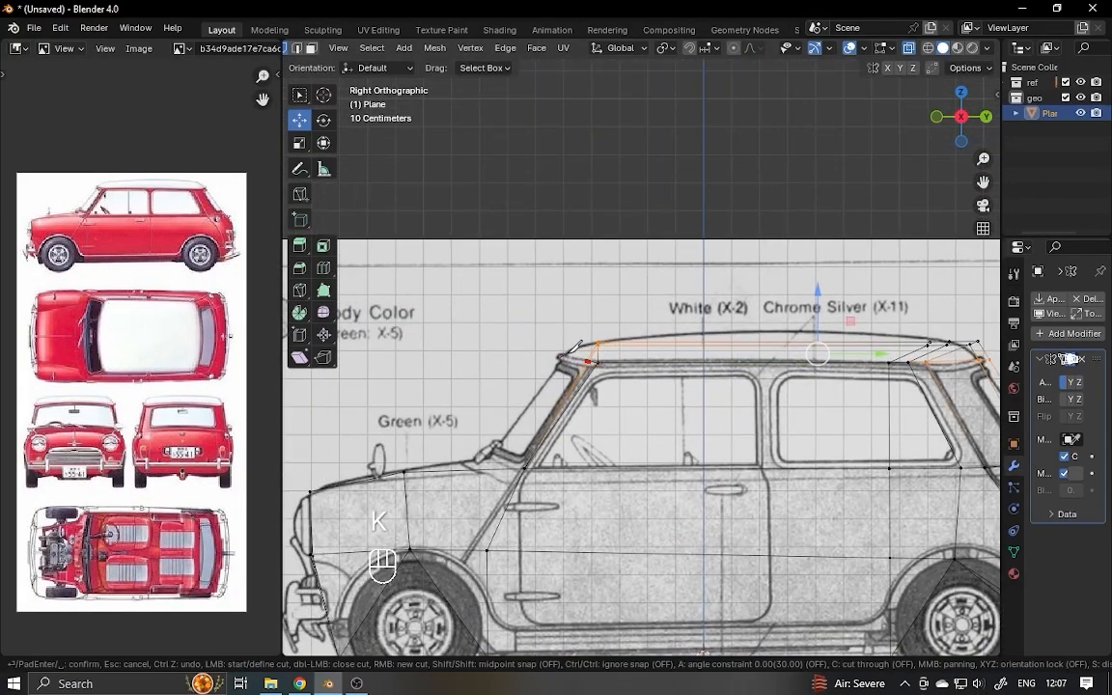
key("Escape")
- Fit the roof's front and rear corner vertices to the roof outline in the side-view blueprint
left_click_drag(576, 345, 579, 309, "ctrl+alt")
left_click_drag(512, 347, 569, 336)
left_click_drag(541, 332, 684, 367, "alt+shift")
left_click_drag(683, 368, 666, 405, "ctrl+alt")
left_click_drag(811, 352, 855, 391)
left_click_drag(888, 373, 714, 386)
key("KP_3")
left_click_drag(637, 338, 766, 329, "alt+shift")
left_click_drag(611, 386, 588, 335)
- Add a vertical loop cut around the middle of the cabin and raise its roof edge about 0.075 m
left_click_drag(676, 357, 618, 386, "alt")
key("alt+z")
key("ctrl+r")
left_click(628, 283)
left_click(635, 284)
left_click_drag(635, 285, 693, 267, "alt")
left_click(662, 266)
left_click_drag(650, 189, 650, 182)
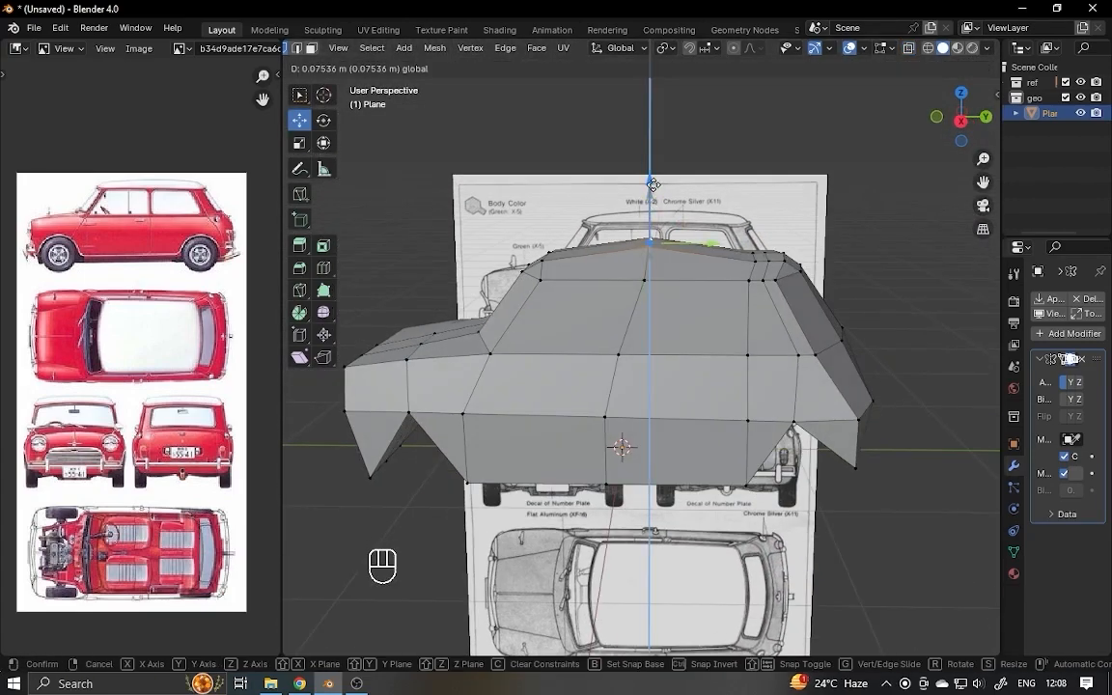
- Raise the rear roof vertices so they follow the blueprint's curved roofline
left_click(961, 118)
left_click_drag(676, 290, 727, 351, "ctrl+alt")
left_click(812, 353)
left_click_drag(815, 288, 816, 283)
middle_click_drag(817, 282, 747, 278, "shift")
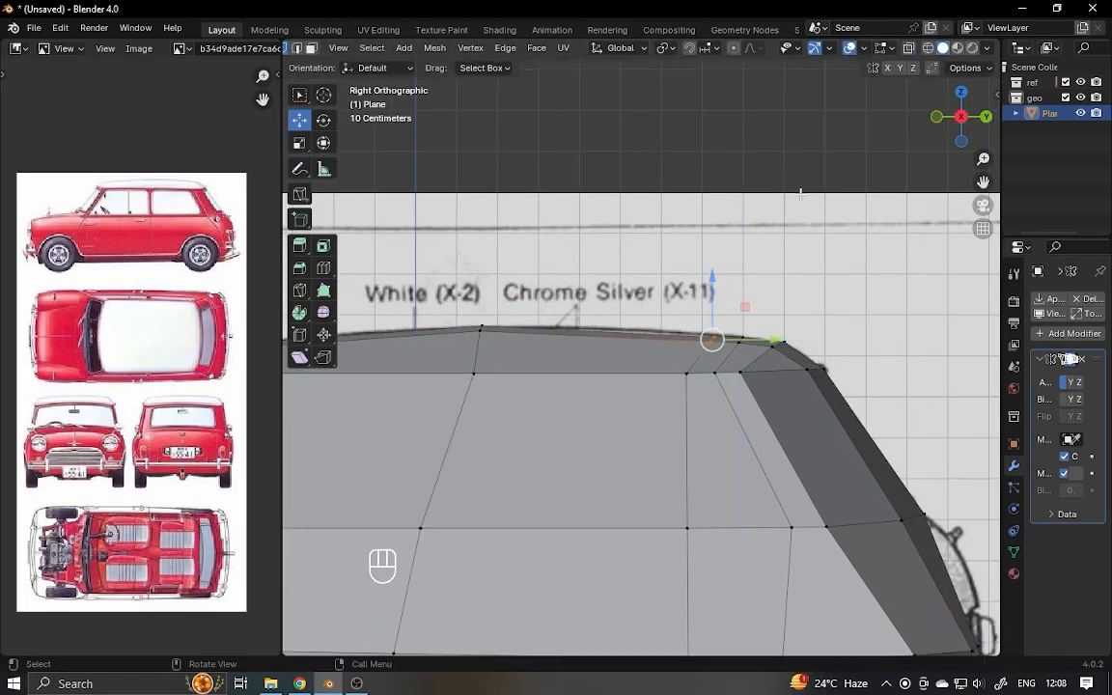
key("alt+z")
left_click_drag(808, 310, 838, 349, "ctrl+alt")
left_click_drag(683, 326, 726, 375)
left_click_drag(708, 290, 707, 287)
left_click_drag(707, 287, 781, 272, "alt+shift")
left_click_drag(697, 287, 749, 340)
left_click(910, 50)
- Pull the tail's centre vertex about 0.14 m rearward along Y and reposition the lower rear vertex in side view
left_click_drag(734, 290, 657, 386, "alt")
left_click_drag(672, 183, 676, 171)
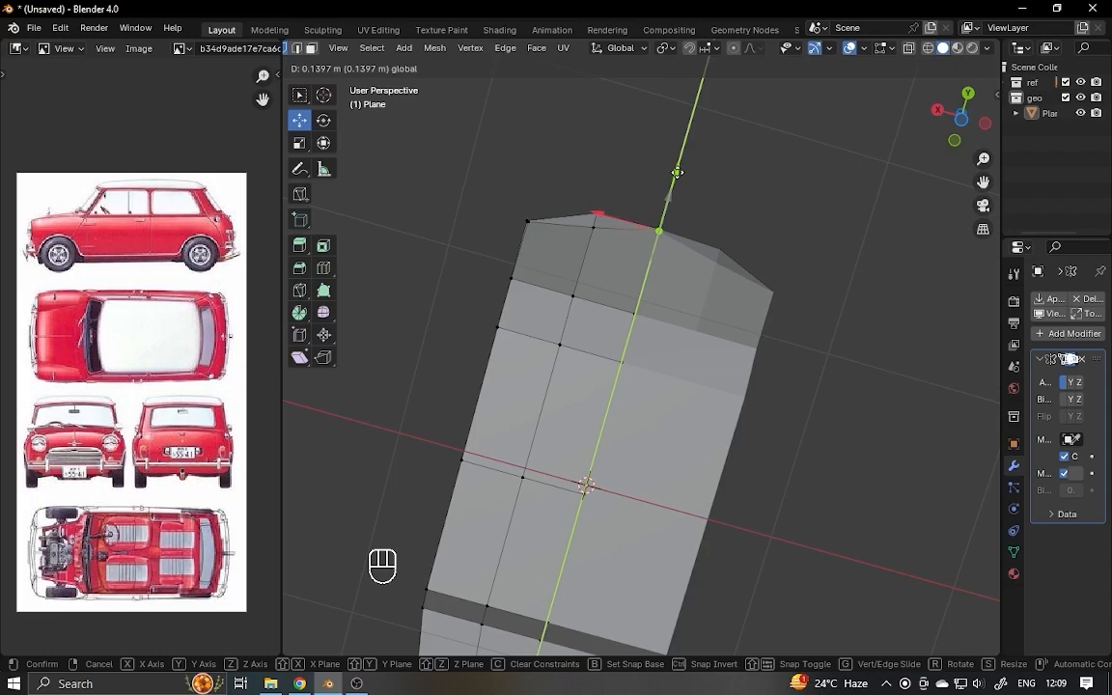
left_click(750, 442)
left_click_drag(676, 386, 724, 454, "alt")
left_click(958, 120)
left_click_drag(701, 502, 691, 500)
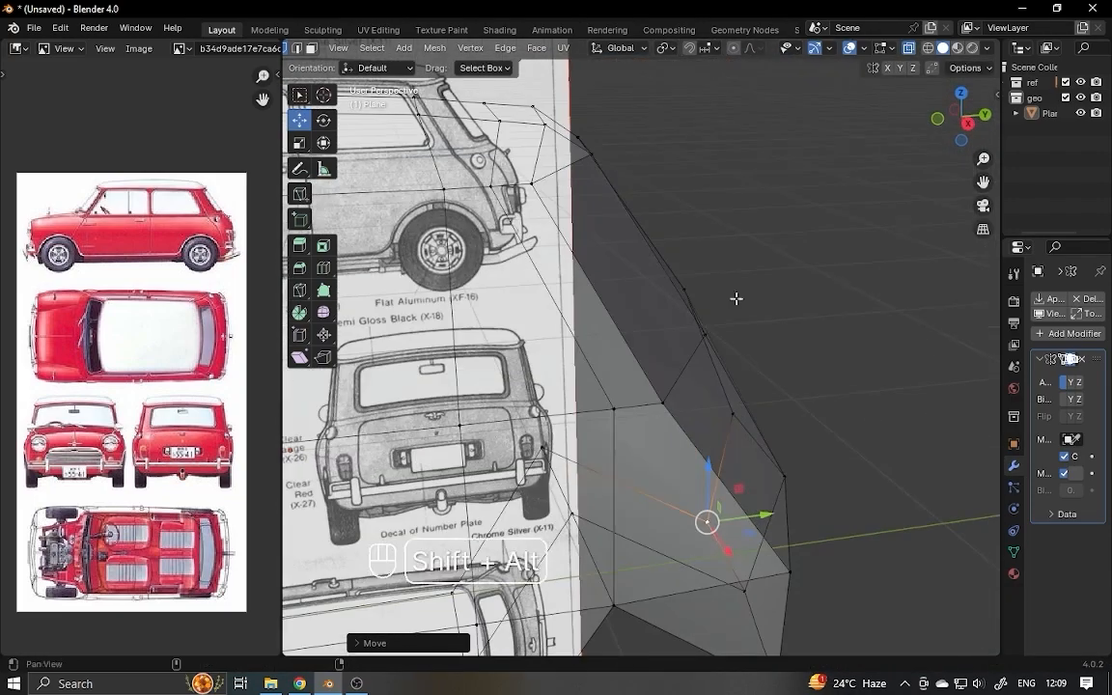
- Reposition the tail's lower corner vertices against the side-view blueprint
left_click(967, 122)
left_click(735, 303)
left_click_drag(735, 309, 720, 338, "ctrl+alt")
left_click(775, 432)
left_click(704, 417)
left_click_drag(704, 417, 675, 394, "ctrl+alt")
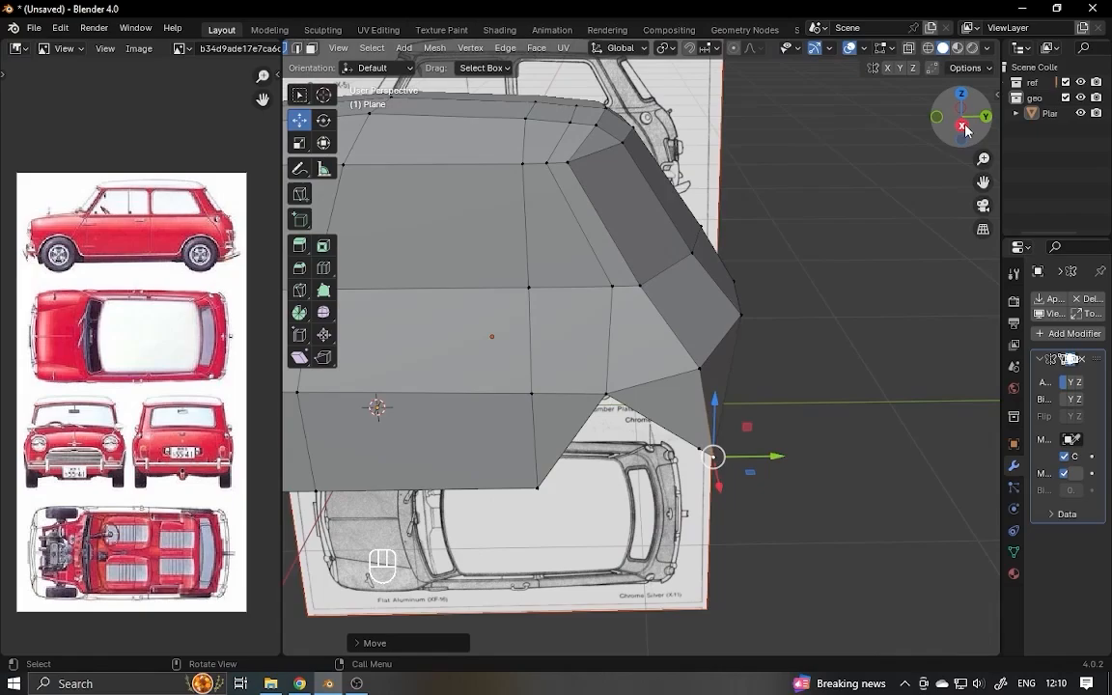
- Select the run of vertices across the tail and scale it along Z to even out its height
left_click(965, 127)
left_click_drag(857, 243, 724, 255)
left_click(719, 323, "ctrl")
key("s")
key("s")
key("z")
left_click_drag(723, 256, 793, 236, "alt+shift")
left_click_drag(551, 255, 579, 318, "ctrl+alt")
left_click_drag(579, 319, 656, 260, "alt")
left_click_drag(656, 261, 666, 241, "alt+shift")
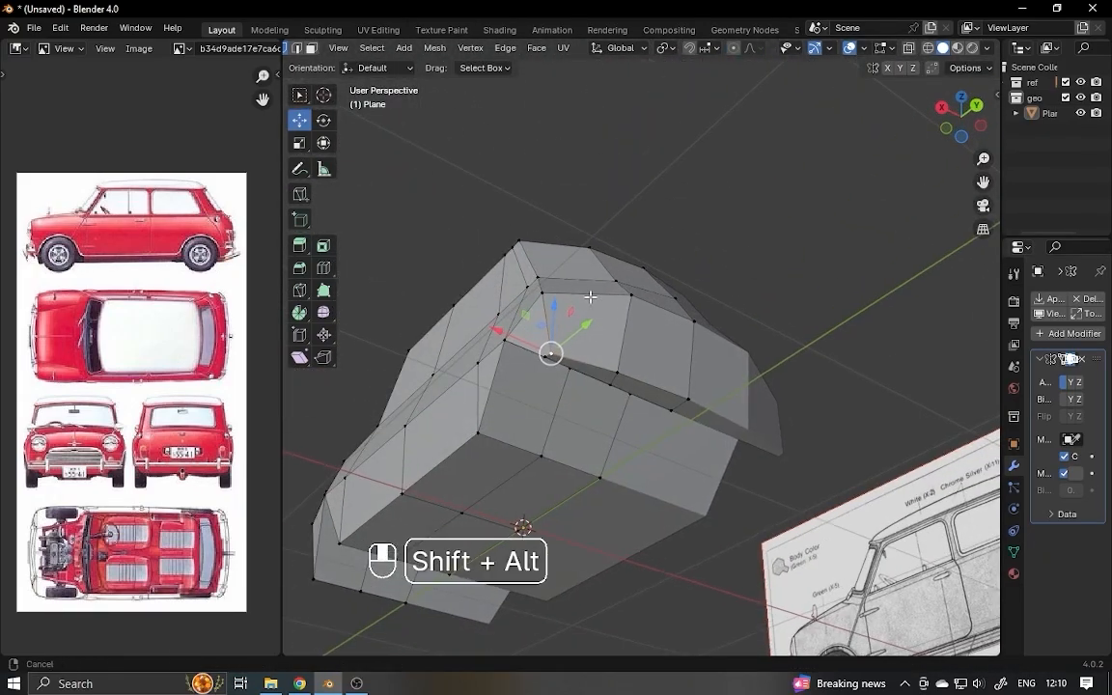
- Nudge the rear underside vertices slightly upward in side view
left_click(962, 117)
left_click_drag(695, 338, 849, 319, "alt+shift")
left_click_drag(849, 338, 725, 362, "alt+shift")
key("alt+z")
left_click_drag(660, 327, 697, 363)
left_click_drag(678, 344, 683, 334)
- Move the tail's bottom edge rearward to the bumper line of the side-view blueprint
left_click_drag(618, 386, 618, 347, "ctrl+alt")
left_click_drag(541, 386, 951, 386, "alt+shift")
left_click_drag(541, 386, 536, 424, "ctrl+alt")
left_click_drag(464, 526, 483, 454, "ctrl+alt")
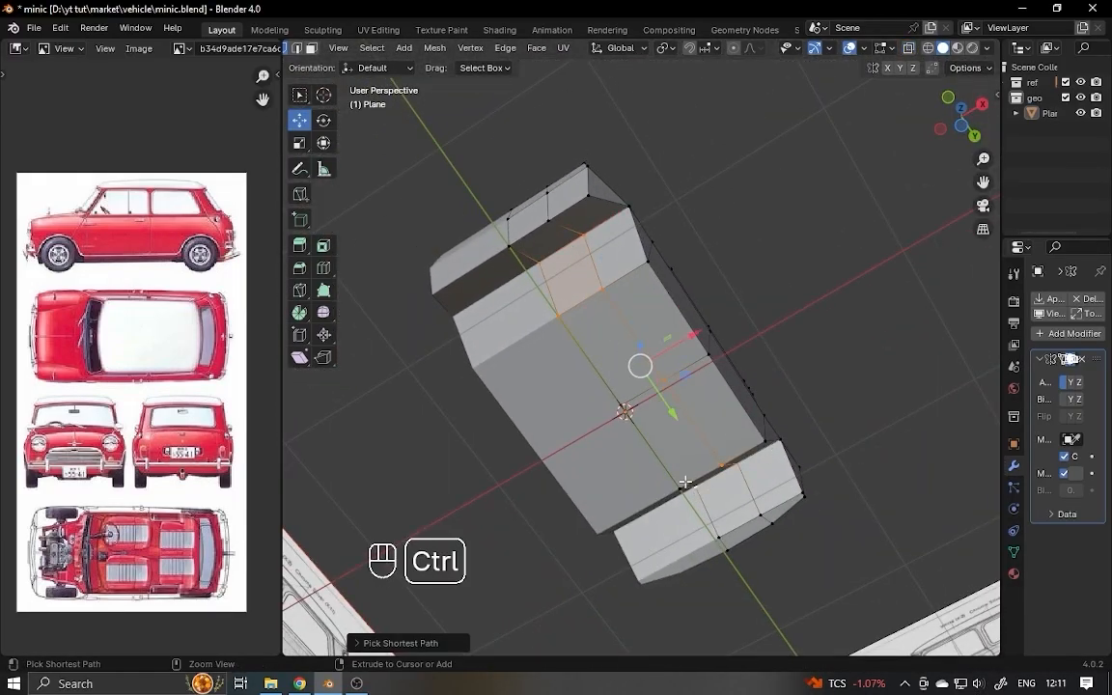
left_click_drag(685, 482, 759, 354, "alt")
left_click_drag(733, 357, 695, 357, "alt")
key("KP_3")
key("alt+z")
left_click_drag(830, 396, 687, 386, "alt+shift")
left_click_drag(780, 460, 803, 463)
middle_click_drag(721, 435, 835, 426, "shift")
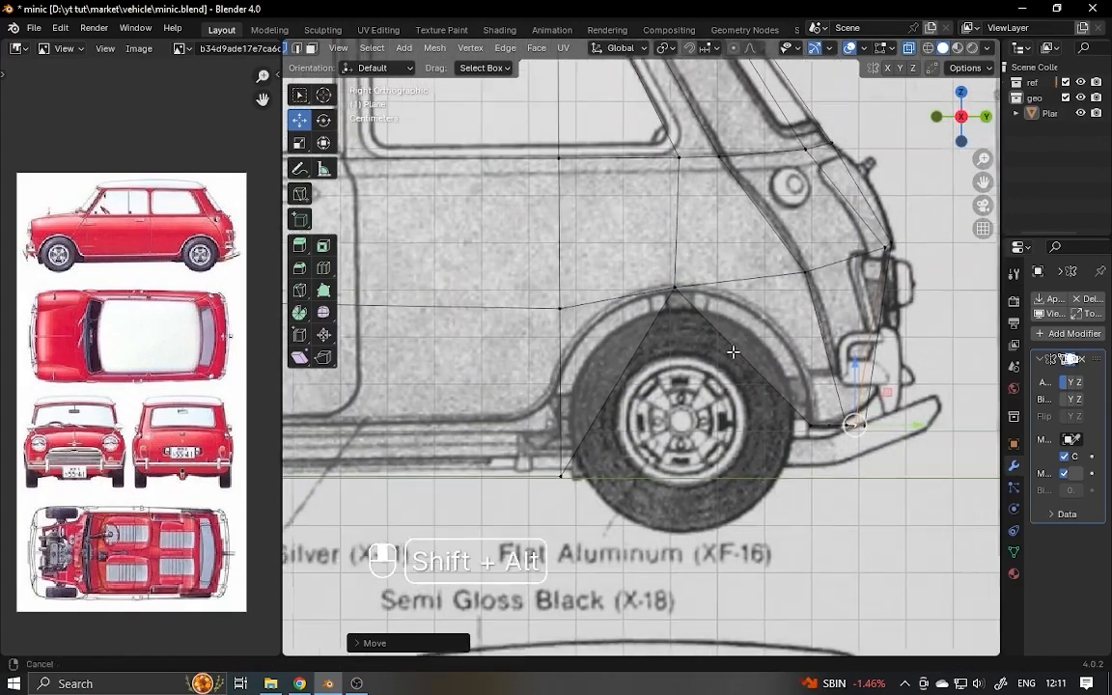
- Cut an edge across the panel behind the rear wheel and move its arch vertex onto the wheel arch curve
key("k")
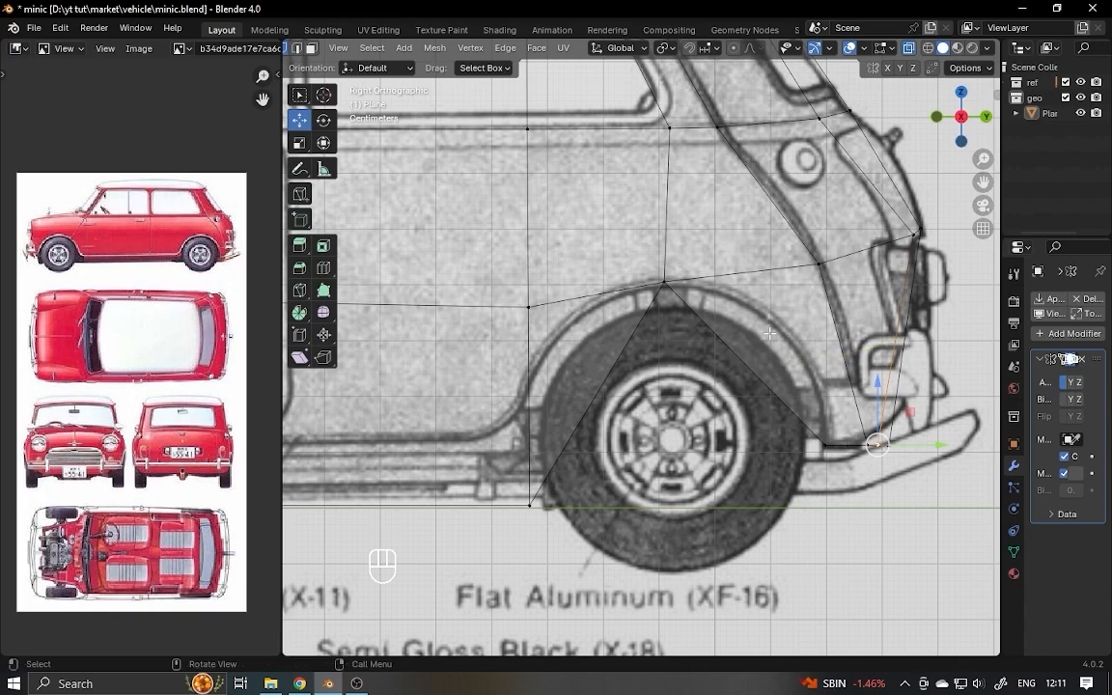
left_click(763, 369)
scroll(714, 386, "up", 1)
left_click_drag(695, 361, 744, 425)
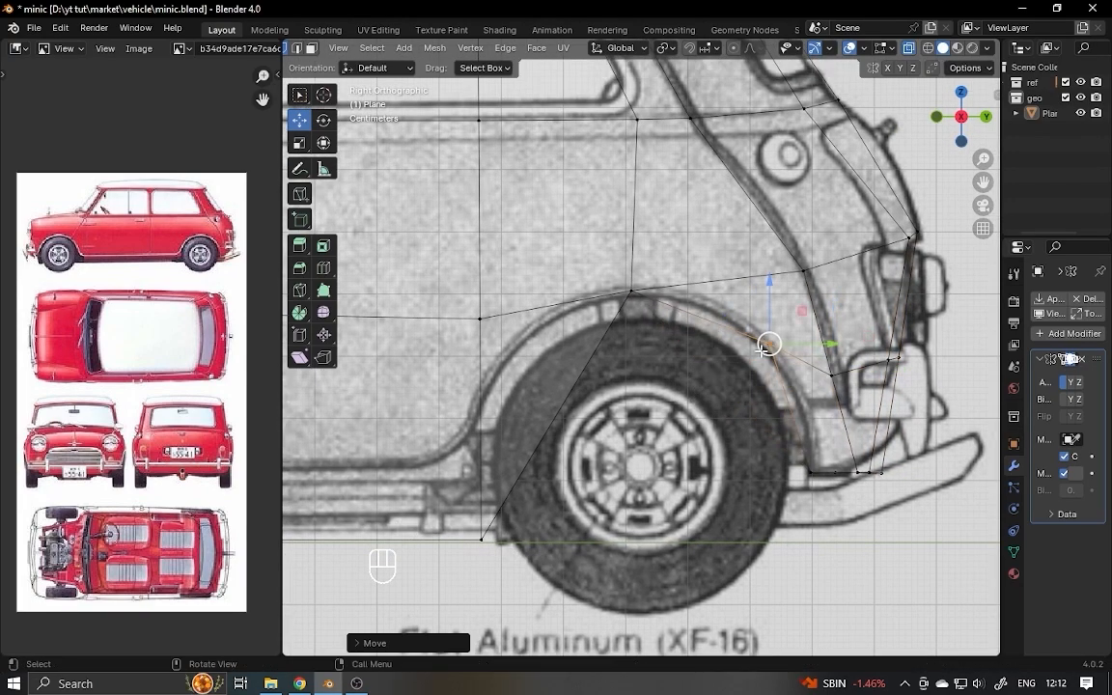
- Cut a horizontal edge through the lower door panels up to the front of the rear wheel arch
left_click_drag(618, 375, 743, 382, "alt+shift")
key("ctrl+r")
double_click(745, 362)
left_click_drag(744, 381, 844, 355, "alt+shift")
key("l")
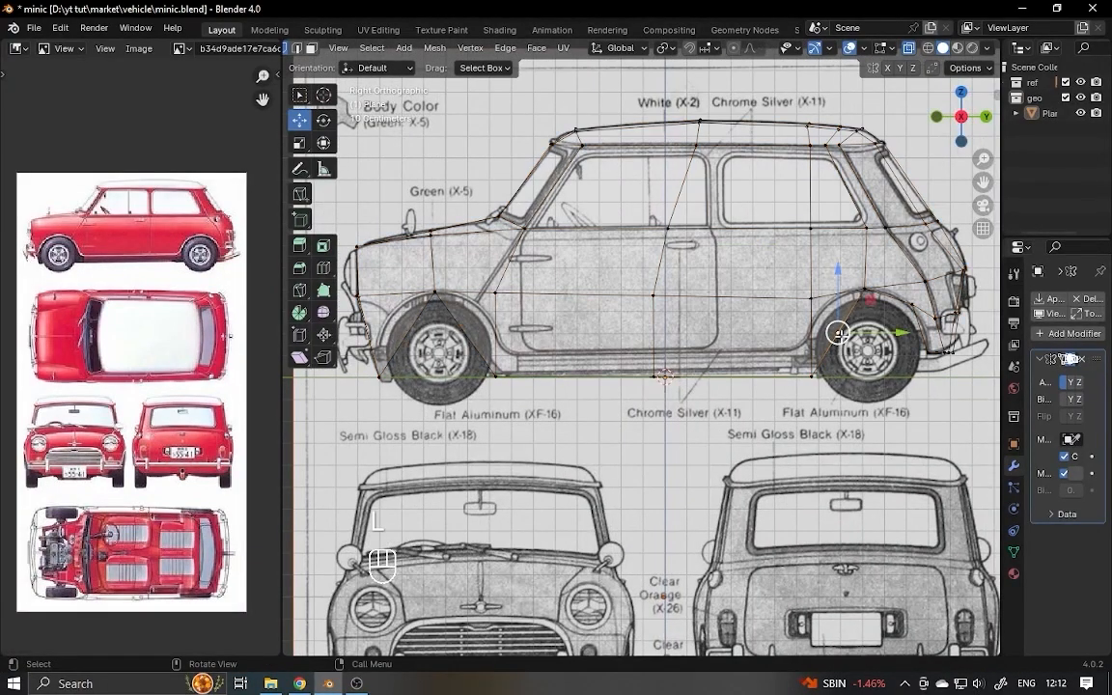
key("Return")
- Merge the extra vertex at the front of the rear wheel arch and move the vertex behind the wheel onto the arch curve
left_click_drag(787, 322, 792, 261, "ctrl+alt")
left_click(803, 361)
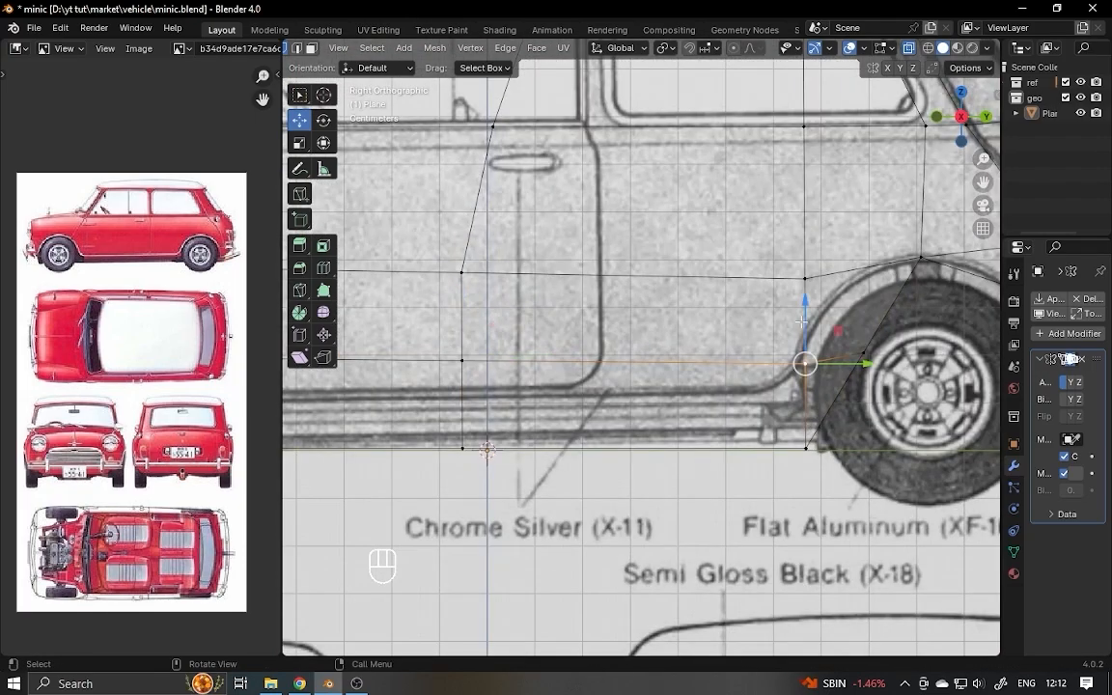
key("m")
left_click(850, 355)
left_click_drag(847, 357, 731, 405, "ctrl+alt")
left_click(827, 339)
left_click_drag(876, 340, 886, 340)
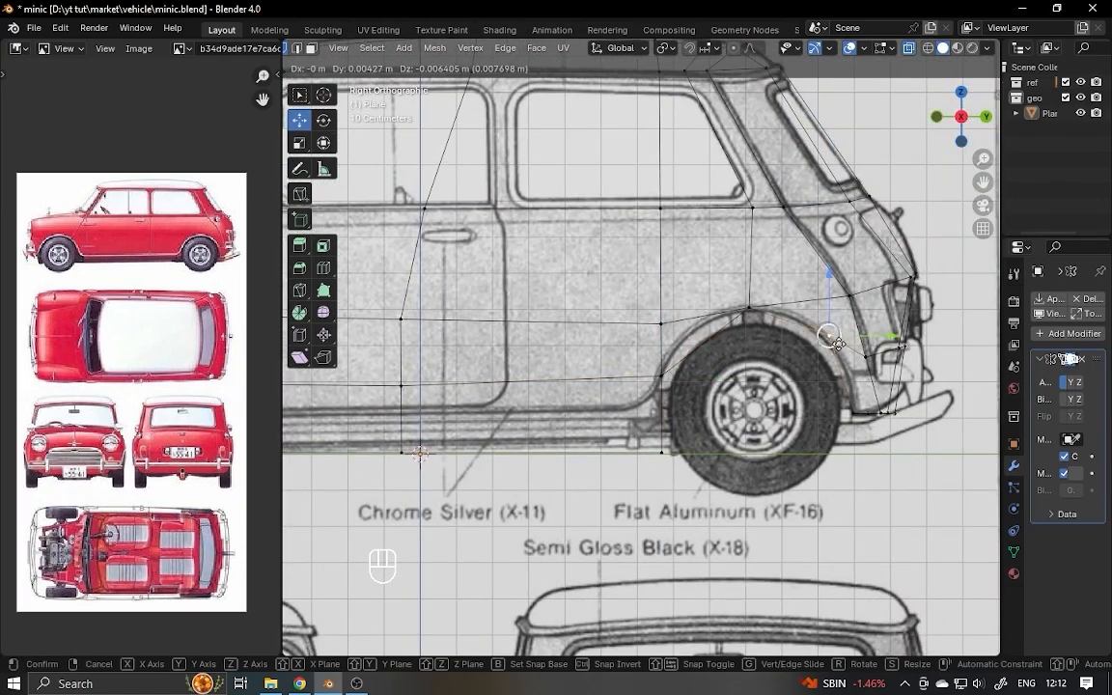
- Merge the selected vertices, add a loop cut to the body mesh and shift the selection sideways
left_click_drag(435, 372, 931, 359, "alt+shift")
key("m")
left_click_drag(517, 380, 518, 390, "ctrl+alt")
key("ctrl+t")
key("ctrl+r")
left_click_drag(518, 390, 492, 370, "alt+shift")
double_click(536, 388)
left_click(743, 395)
left_click_drag(742, 338, 569, 333)
- Select several vertices around the body mesh and move them slightly sideways
key("alt+z")
left_click(553, 345)
left_click_drag(618, 357, 554, 330, "alt+shift")
left_click(660, 387)
left_click_drag(666, 380, 680, 360, "alt")
left_click(854, 361, "shift")
left_click_drag(781, 375, 838, 370, "alt")
left_click(583, 405, "shift")
left_click_drag(618, 386, 695, 374, "alt")
left_click_drag(757, 357, 740, 356)
- Fit the outer and middle roof vertices to the roof outline of the front-view blueprint
left_click_drag(739, 356, 836, 280, "alt")
key("alt+z")
left_click_drag(830, 202, 816, 399, "alt+shift")
left_click_drag(766, 285, 830, 181)
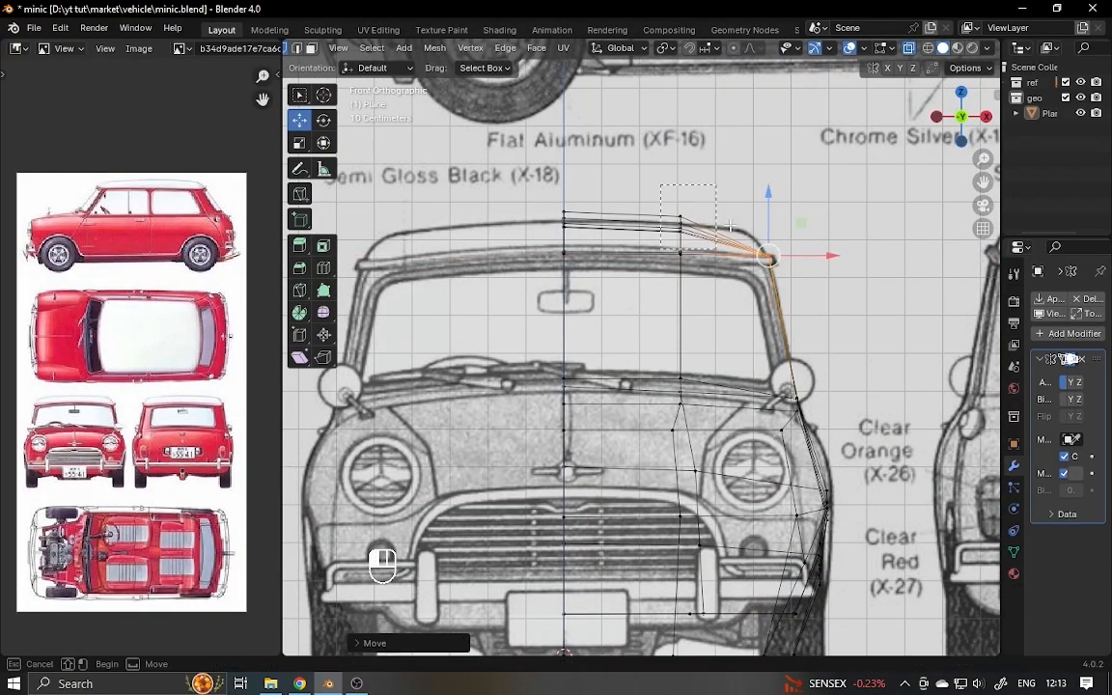
left_click_drag(730, 225, 734, 237)
key("alt+z")
- Select the whole body mesh and merge its overlapping vertices by distance
left_click_drag(731, 241, 666, 314, "alt")
left_click_drag(714, 318, 743, 261, "ctrl+alt")
mouse_move(763, 280)
left_mouse_down("alt+shift")
mouse_move(804, 316)
mouse_move(772, 261)
left_mouse_up("alt+shift")
left_click(594, 326)
key("a")
key("m")
left_click_drag(687, 347, 666, 386, "alt")
left_click(705, 350)
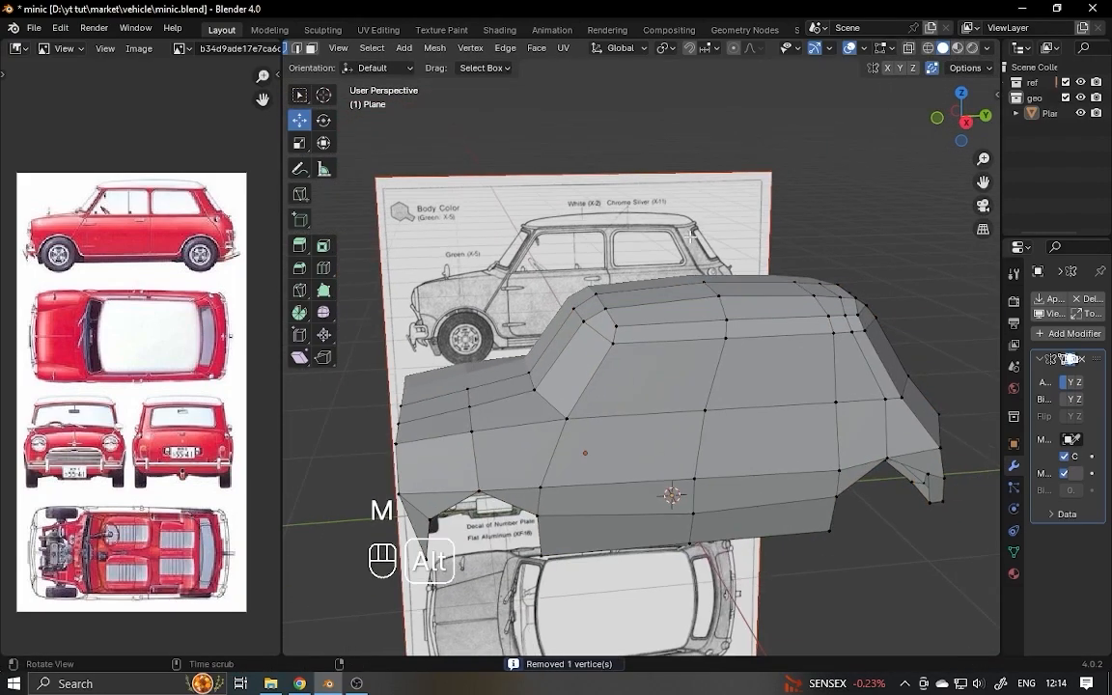
- Cut an edge in front view from the grille up along the inner side of the headlight to the windscreen base
key("KP_1")
key("alt+z")
left_click_drag(590, 396, 651, 441)
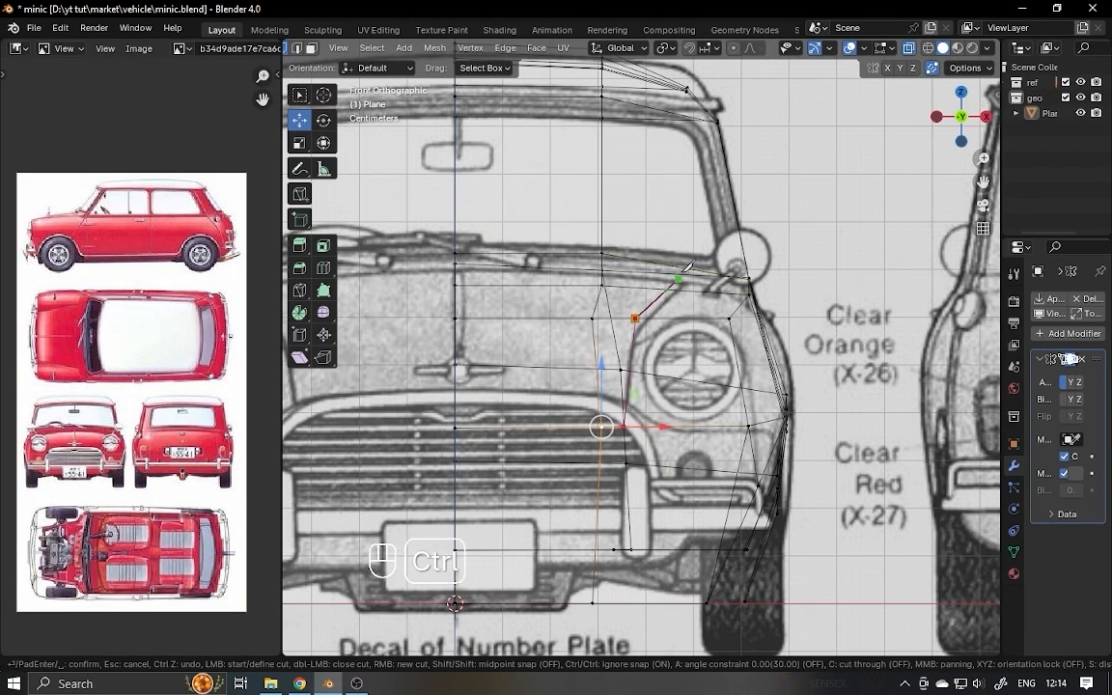
left_click(941, 49)
- Slide the new hood vertex along its edge and adjust its position on the hood beside the headlight
mouse_move(719, 318)
left_mouse_down("alt")
mouse_move(633, 386)
mouse_move(673, 342)
mouse_move(672, 369)
mouse_move(676, 343)
mouse_move(663, 372)
left_mouse_up("alt")
left_click(654, 379)
key("g")
key("g")
left_click(670, 366)
left_click(673, 338)
left_click_drag(733, 342, 707, 354)
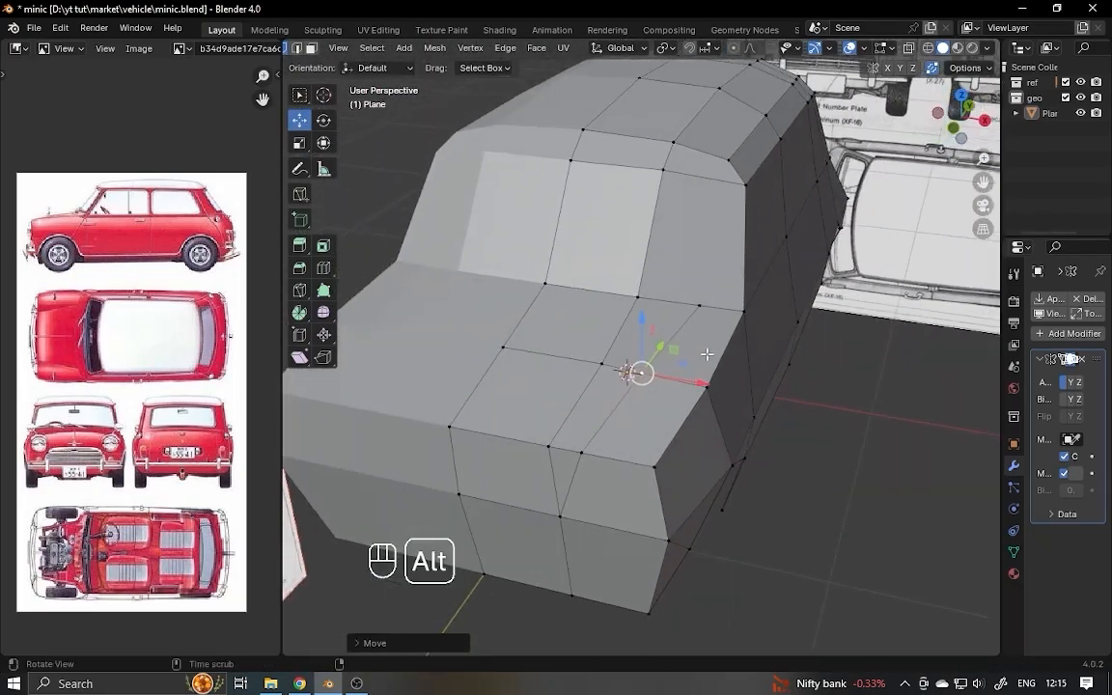
- Adjust the outer vertex at the windscreen base and cut an edge from it along the hood to the front
left_click(701, 309)
left_click(756, 190, "shift")
left_click_drag(659, 290, 692, 408, "alt")
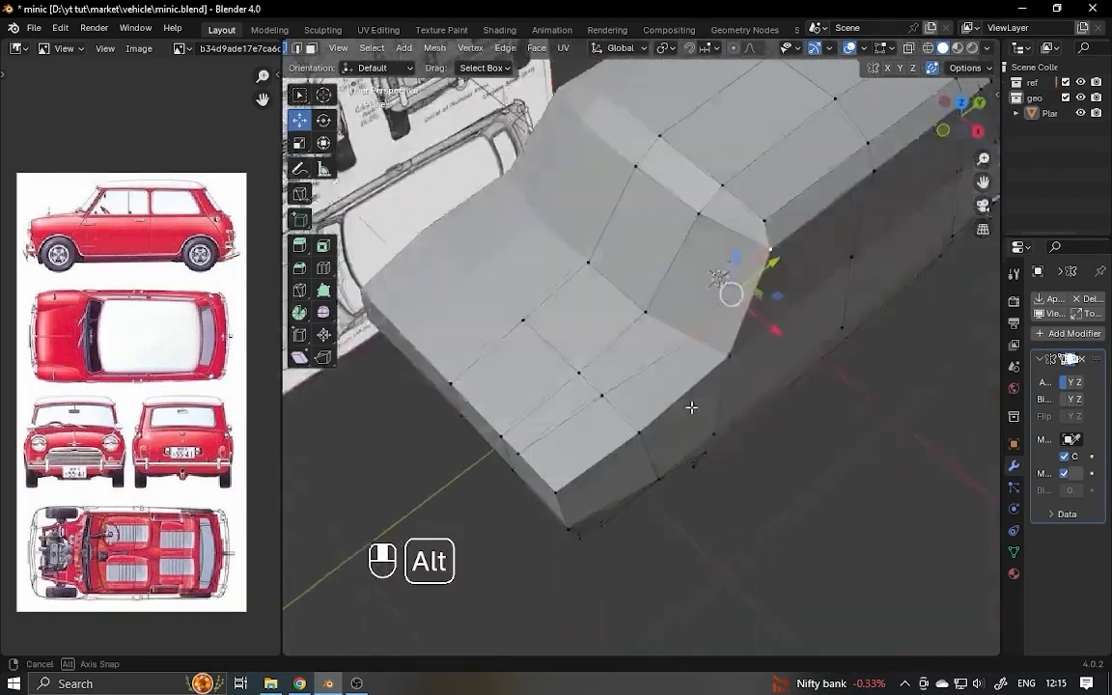
left_click(695, 337)
left_click_drag(697, 340, 704, 305, "alt+shift")
left_click_drag(707, 307, 714, 311)
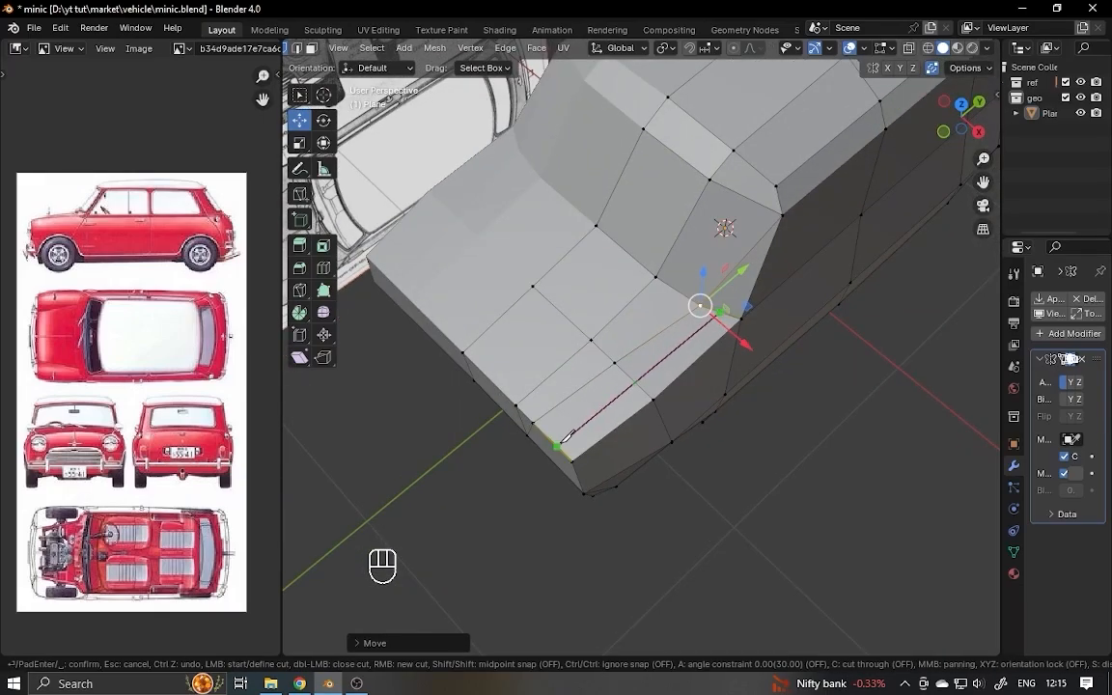
left_click_drag(567, 436, 652, 338, "alt")
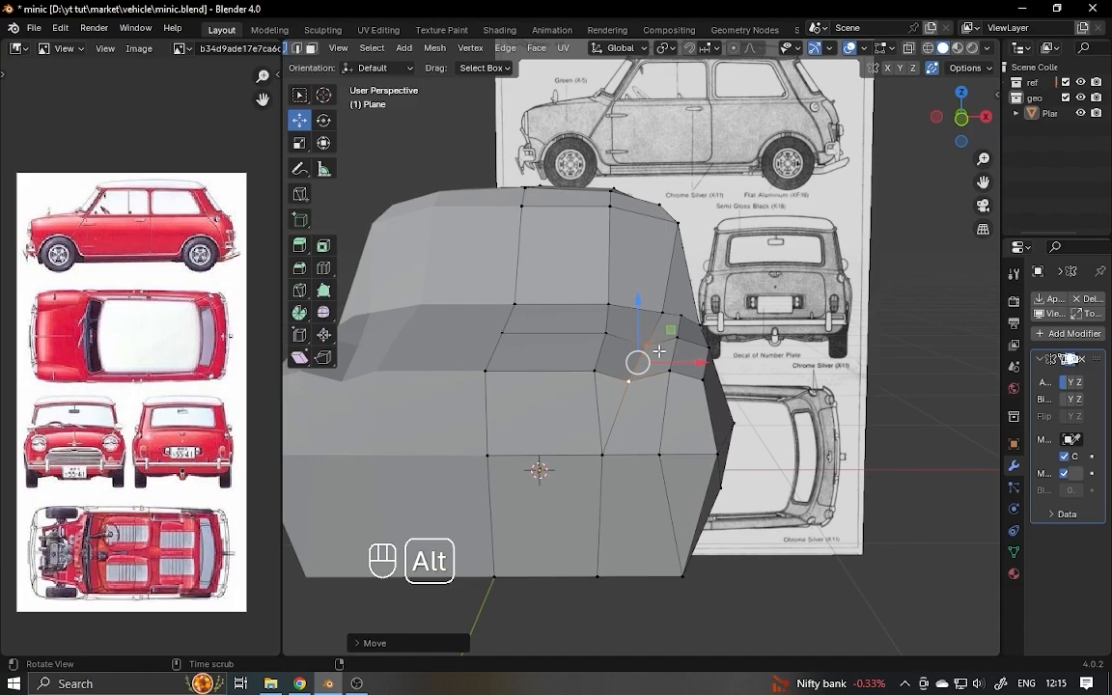
- Reduce the ring count of the new 10-segment UV sphere for the headlight
left_click_drag(637, 359, 540, 424, "alt")
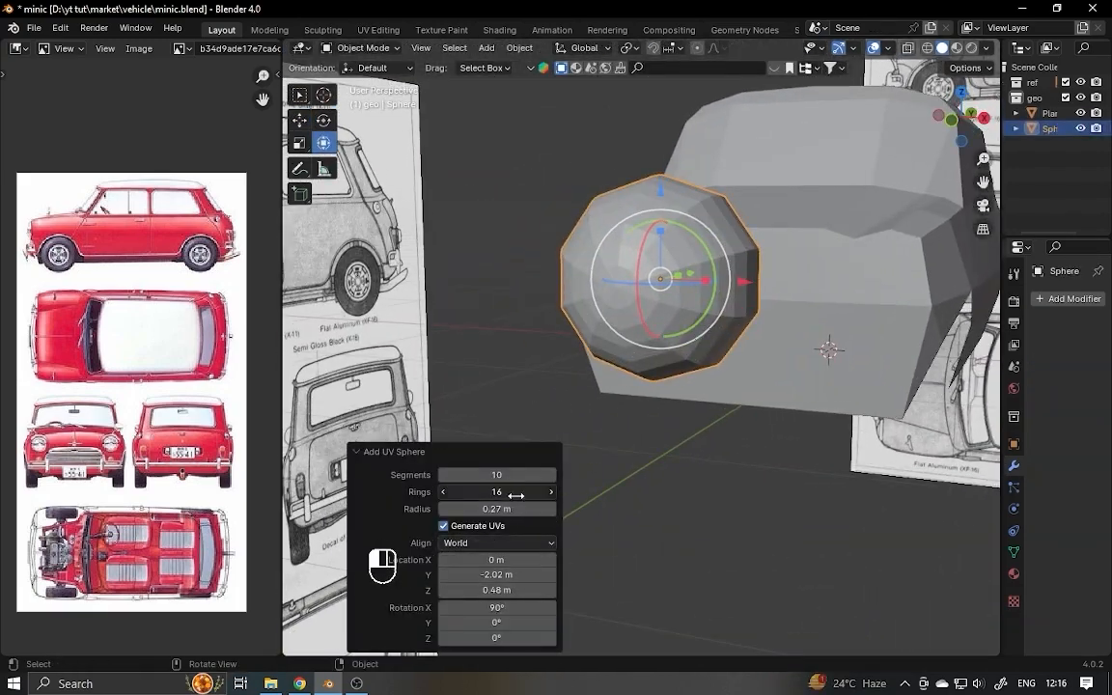
left_click_drag(517, 492, 473, 492)
left_click_drag(590, 421, 541, 415, "alt")
left_click(549, 474)
- Delete the unneeded half of the sphere, leaving a front-facing headlight dome
key("Tab")
left_click(626, 286)
left_click_drag(666, 338, 664, 233, "alt")
key("ctrl+i")
key("x")
left_click(611, 293)
key("Tab")
- Scale and position the dome over the headlight circle of the front-view blueprint
key("s")
left_click_drag(670, 333, 785, 308)
left_click(908, 49)
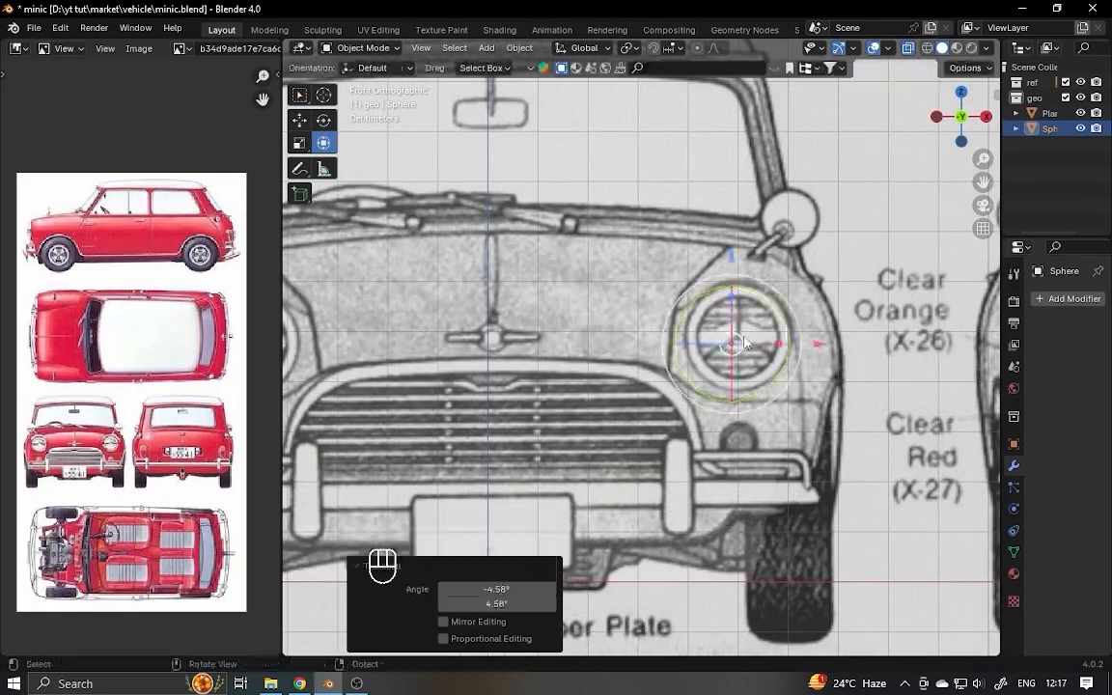
left_click_drag(736, 400, 738, 333, "ctrl+alt")
left_click_drag(737, 333, 644, 425, "alt+shift")
left_click_drag(748, 371, 743, 371)
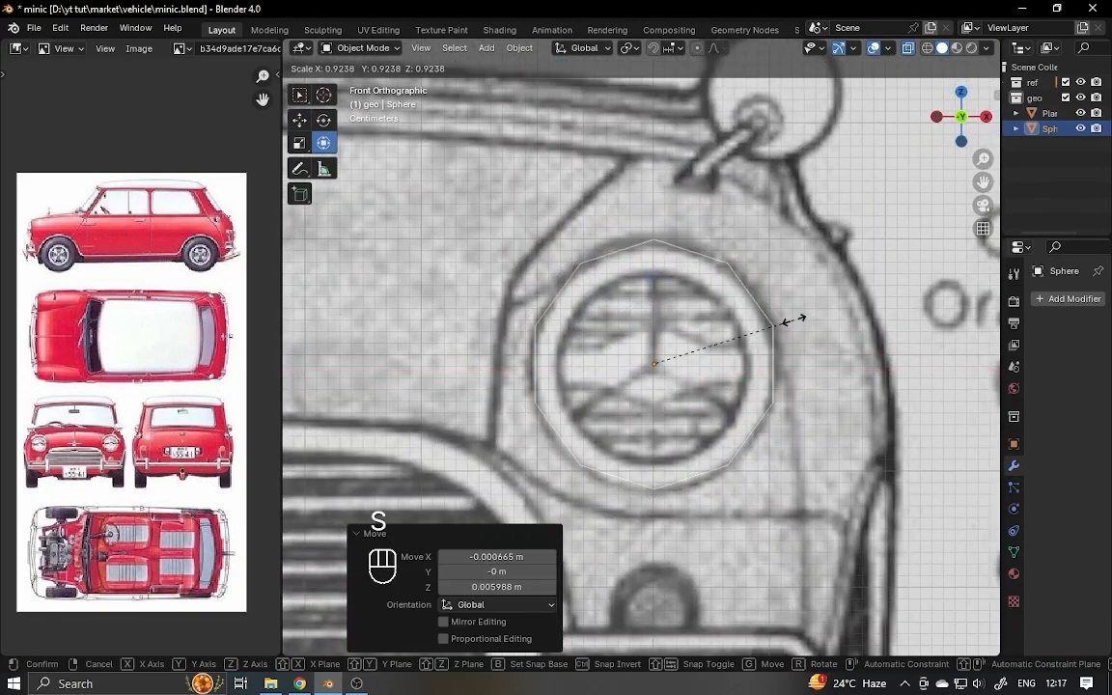
left_click(794, 319)
- Move the headlight dome along the car's length against the front of the body
left_click(908, 48)
left_click_drag(820, 372, 605, 405, "alt")
left_click_drag(565, 365, 772, 369)
left_click_drag(657, 386, 821, 376, "alt")
key("KP_Decimal")
left_click_drag(807, 320, 787, 386, "ctrl+alt")
left_click_drag(763, 323, 748, 396, "alt")
left_click_drag(762, 353, 821, 333, "alt")
- Fine-tune the headlight dome's placement so it seats into the front fender
left_click_drag(693, 307, 695, 295)
key("s")
left_click_drag(763, 299, 702, 328, "alt")
right_click(801, 313)
left_click_drag(756, 331, 766, 330)
left_click_drag(666, 335, 741, 338, "alt")
left_click_drag(768, 312, 753, 315)
- Add a Mirror modifier to the headlight with the car body as its mirror object
key("Tab")
mouse_move(752, 323)
left_mouse_down("alt")
mouse_move(667, 335)
mouse_move(774, 317)
left_mouse_up("alt")
left_click(717, 318)
key("Tab")
left_click(1067, 299)
left_click(848, 406)
left_click(1077, 440)
left_click(591, 365)
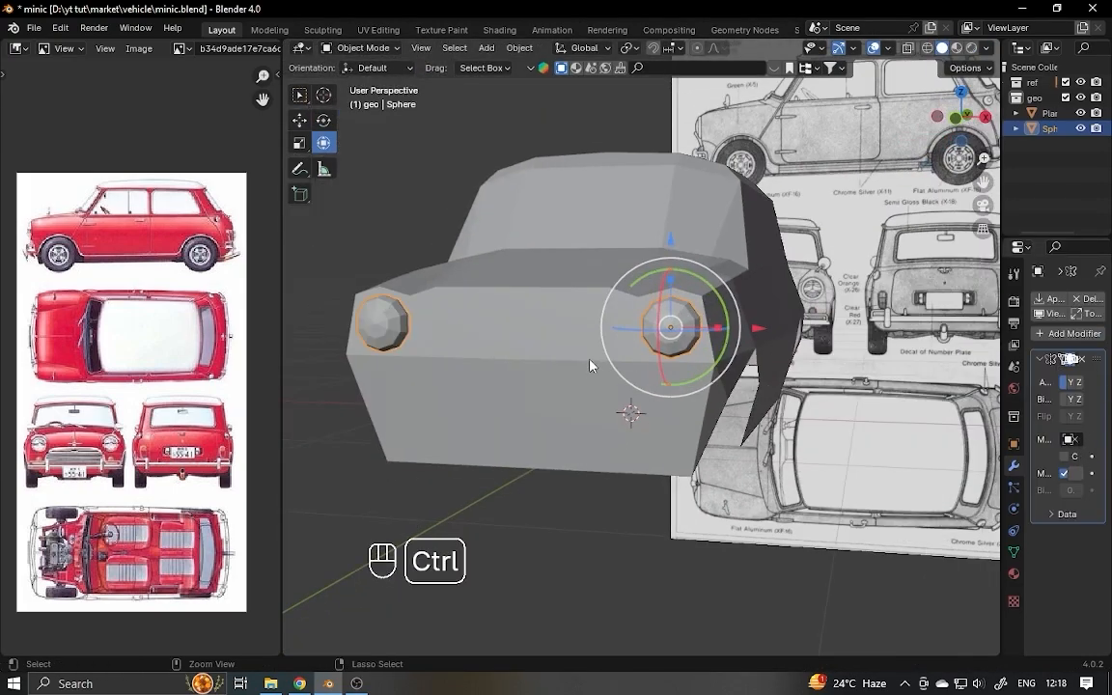
- Save the file and lower the selected front vertices of the car body slightly
key("ctrl+s")
left_click_drag(592, 247, 635, 296, "alt")
left_click(635, 295)
key("Tab")
left_click_drag(676, 338, 663, 307, "alt")
left_click_drag(662, 307, 573, 255, "alt+shift")
left_click_drag(552, 287, 593, 261, "alt")
left_click_drag(661, 293, 598, 316, "alt")
left_click_drag(645, 255, 645, 272)
- Add a loop cut around the nose and upper body side at headlight height
left_click_drag(632, 294, 512, 371, "alt")
left_click_drag(700, 304, 678, 330, "alt")
key("ctrl+r")
left_click(679, 330)
left_click(566, 323)
key("Return")
left_click_drag(734, 357, 665, 425, "alt")
left_click_drag(579, 338, 657, 373, "alt")
- Try to slide the hood's front edge along the hood and undo the slides
left_click_drag(695, 367, 540, 342, "alt")
left_click(567, 342, "shift")
key("g")
key("g")
left_click(705, 308)
key("g")
key("g")
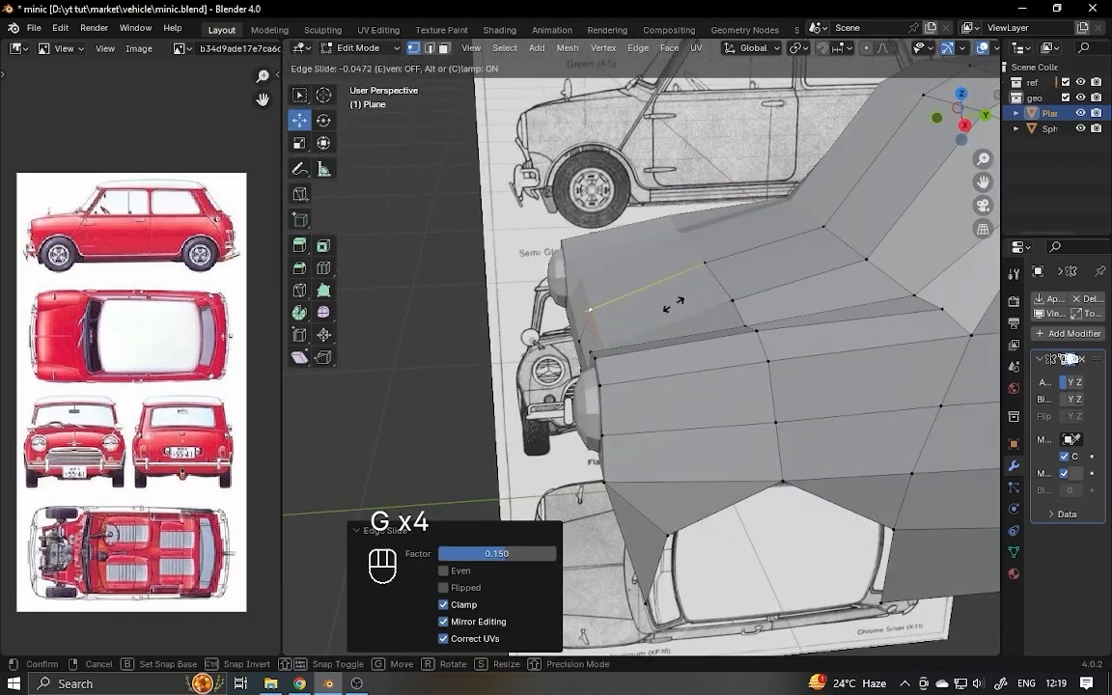
left_click(670, 303)
left_click_drag(617, 319, 687, 307, "alt")
key("ctrl+z")
key("ctrl+z")
key("ctrl+z")
key("ctrl+z")
key("ctrl+shift+z")
- Connect the selected vertices across the front of the hood with an edge and save the file
key("j")
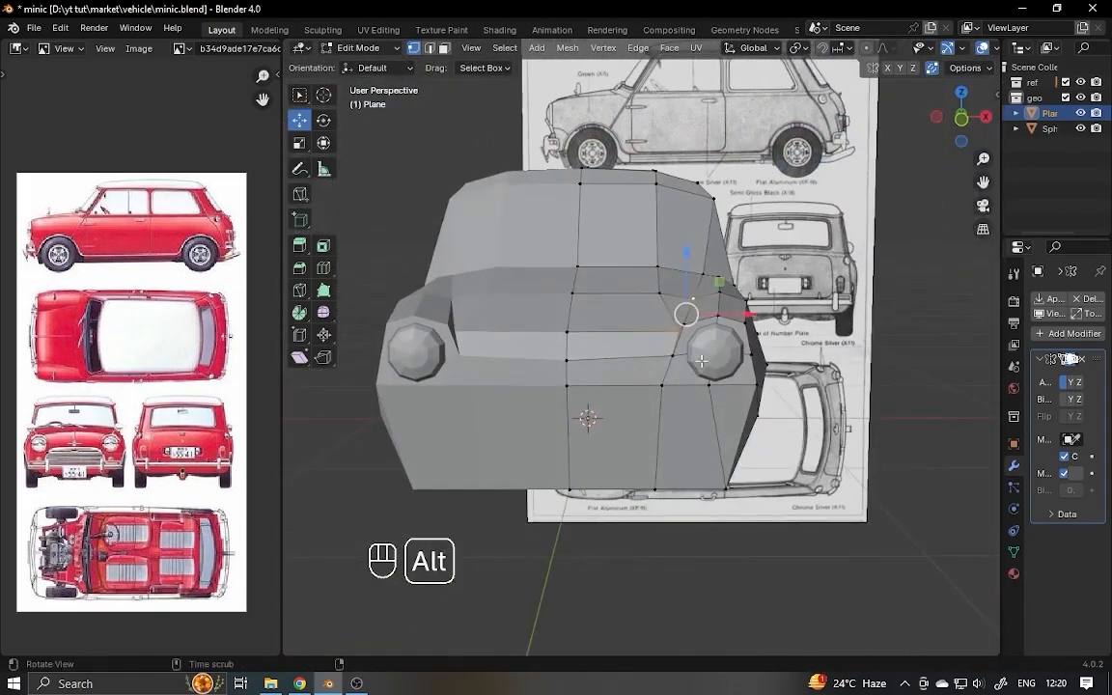
key("ctrl+s")
left_click_drag(830, 453, 666, 415, "alt")
- Add a horizontal loop cut through the lower front panel and slide it to the bumper height in side view
key("ctrl+r")
left_click(662, 413)
left_click(987, 118)
scroll(627, 406, "up", 2)
key("g")
key("g")
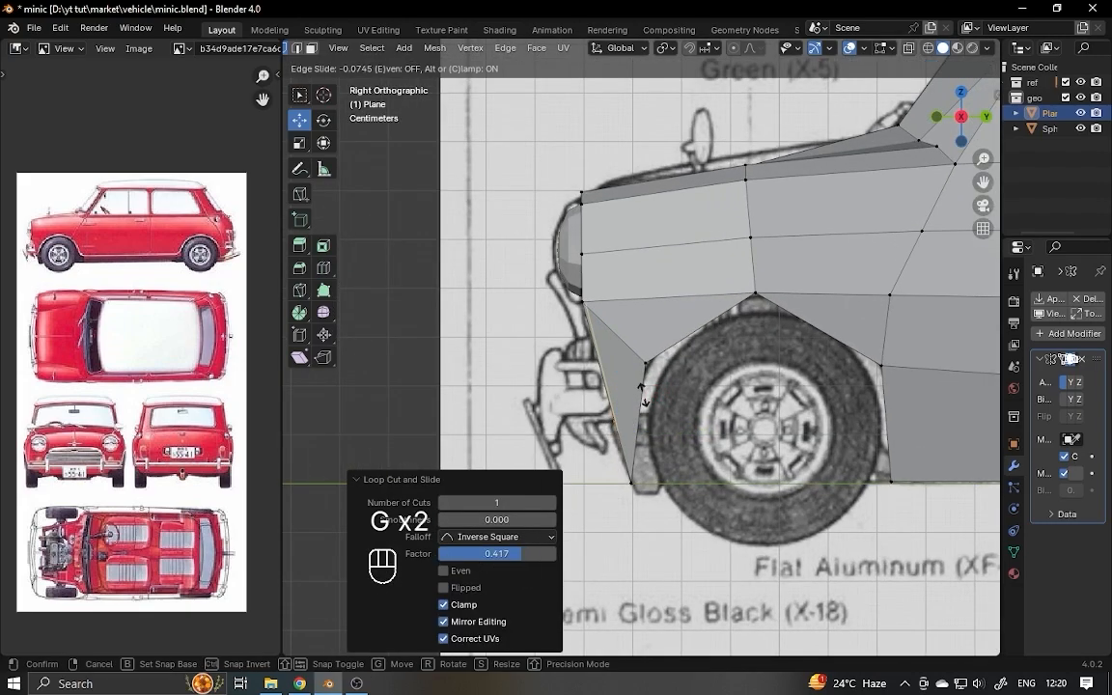
left_click(618, 410)
- Connect the lower front loop to the edge ahead of the front wheel and slide its end vertex slightly along that edge
scroll(618, 410, "down", 2)
mouse_move(569, 415)
left_mouse_down("alt")
mouse_move(660, 428)
mouse_move(574, 410)
left_mouse_up("alt")
left_click(970, 117)
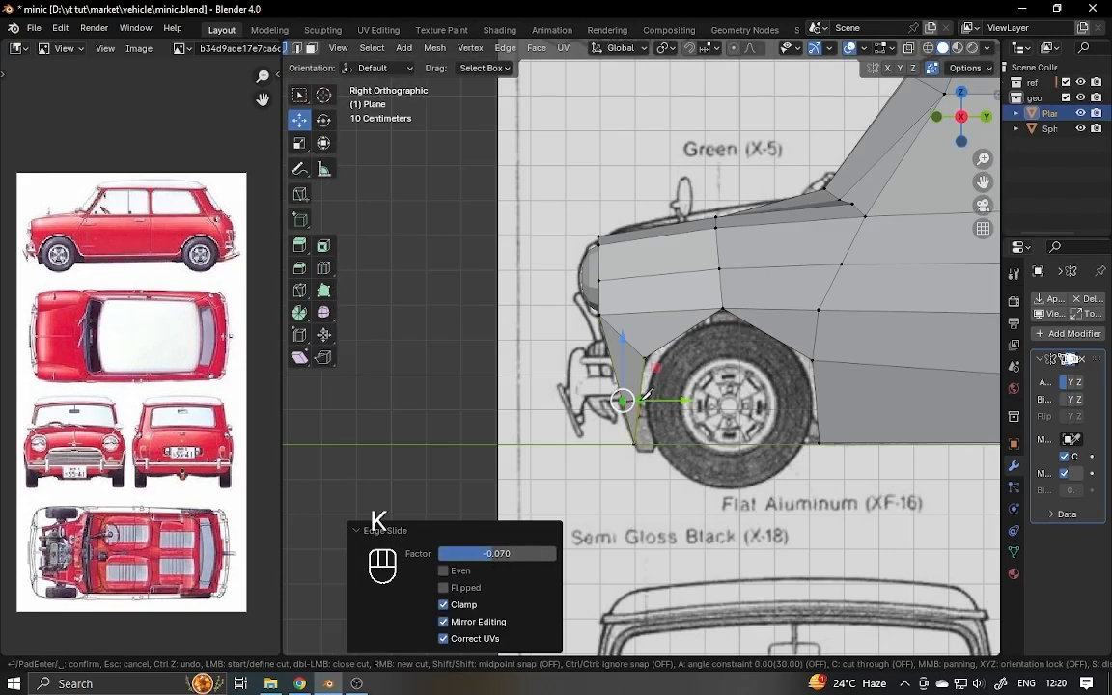
key("Escape")
left_click_drag(645, 395, 586, 409, "alt")
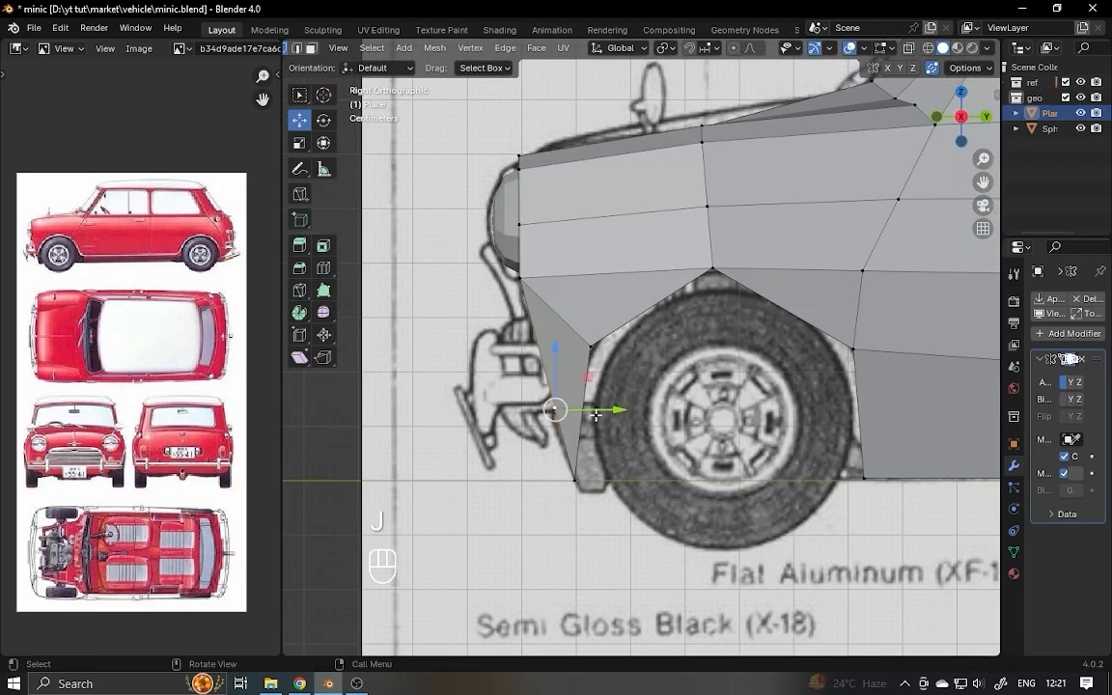
key("g")
key("g")
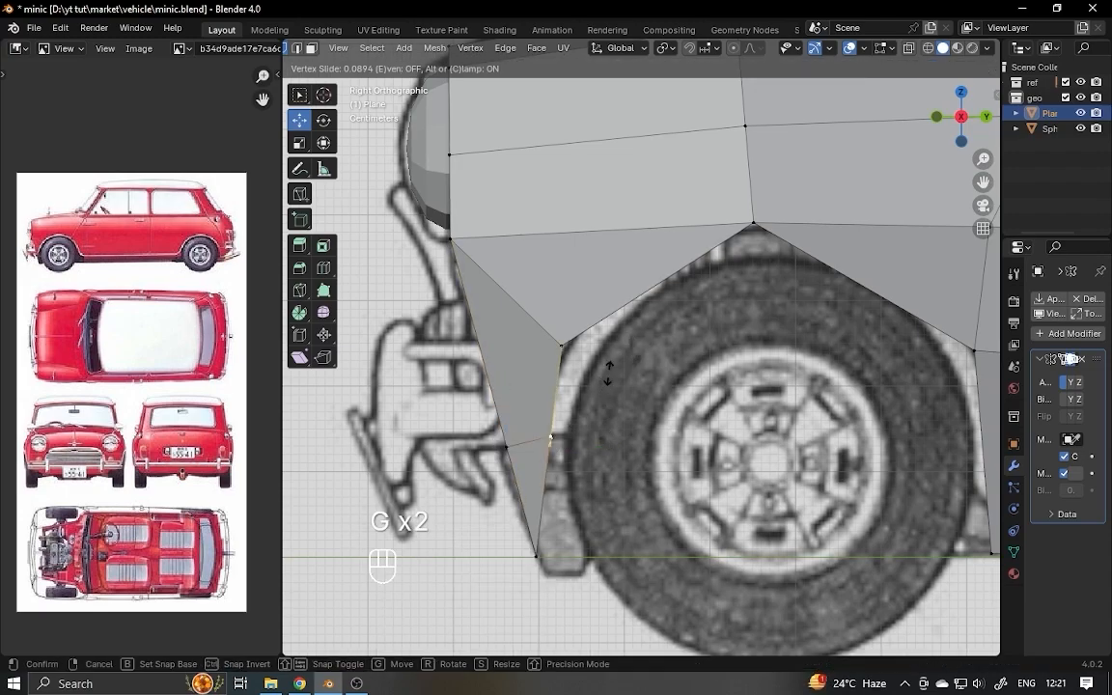
left_click(608, 371)
- Remove the small triangular face ahead of the front wheel and slide the front panel's bottom corner vertex by a factor of 0.580
scroll(608, 372, "down", 4)
left_click_drag(603, 330, 684, 357, "alt")
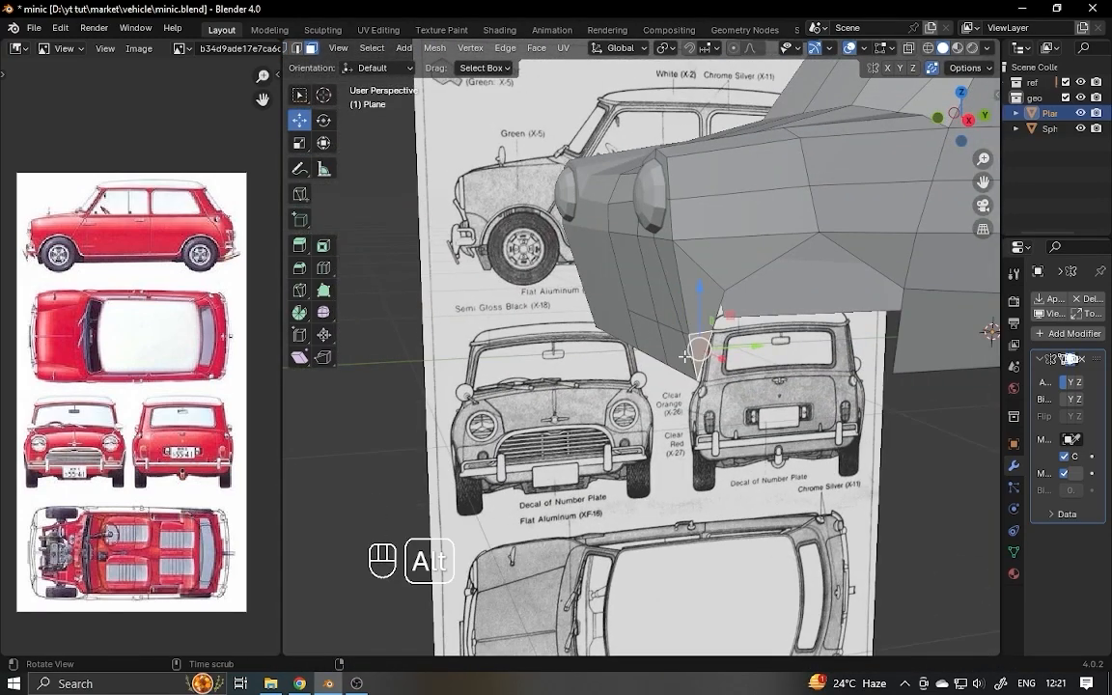
left_click_drag(626, 413, 803, 344, "alt")
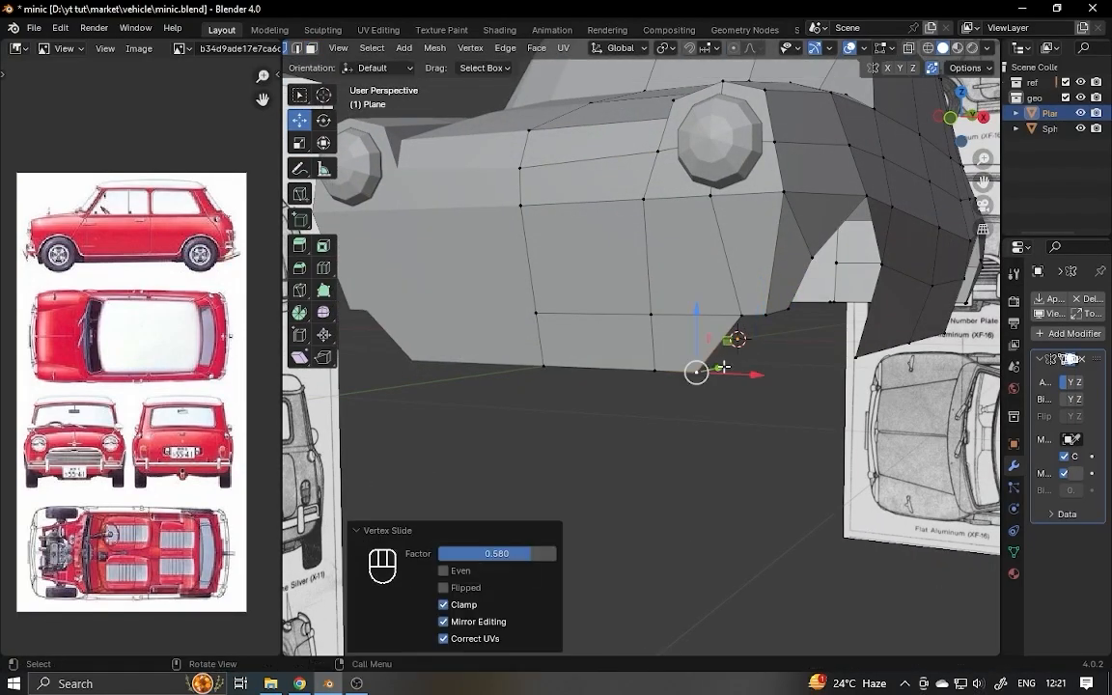
- Slide the front panel's bottom corner vertex along its edge and rip a neighbouring lower vertex along X
mouse_move(723, 368)
left_mouse_down("alt")
mouse_move(697, 322)
mouse_move(727, 322)
mouse_move(758, 350)
mouse_move(788, 348)
mouse_move(744, 337)
mouse_move(794, 348)
mouse_move(754, 328)
mouse_move(638, 348)
mouse_move(731, 325)
mouse_move(737, 365)
left_mouse_up("alt")
key("g")
key("g")
left_click(730, 331)
left_click(827, 351)
key("v")
key("x")
left_click(744, 355)
- Shift a vertex at the lower edge of the front panel along the X axis
left_click(758, 326)
key("g")
key("x")
left_click(729, 323)
mouse_move(738, 365)
left_mouse_down("alt")
mouse_move(687, 369)
mouse_move(733, 373)
left_mouse_up("alt")
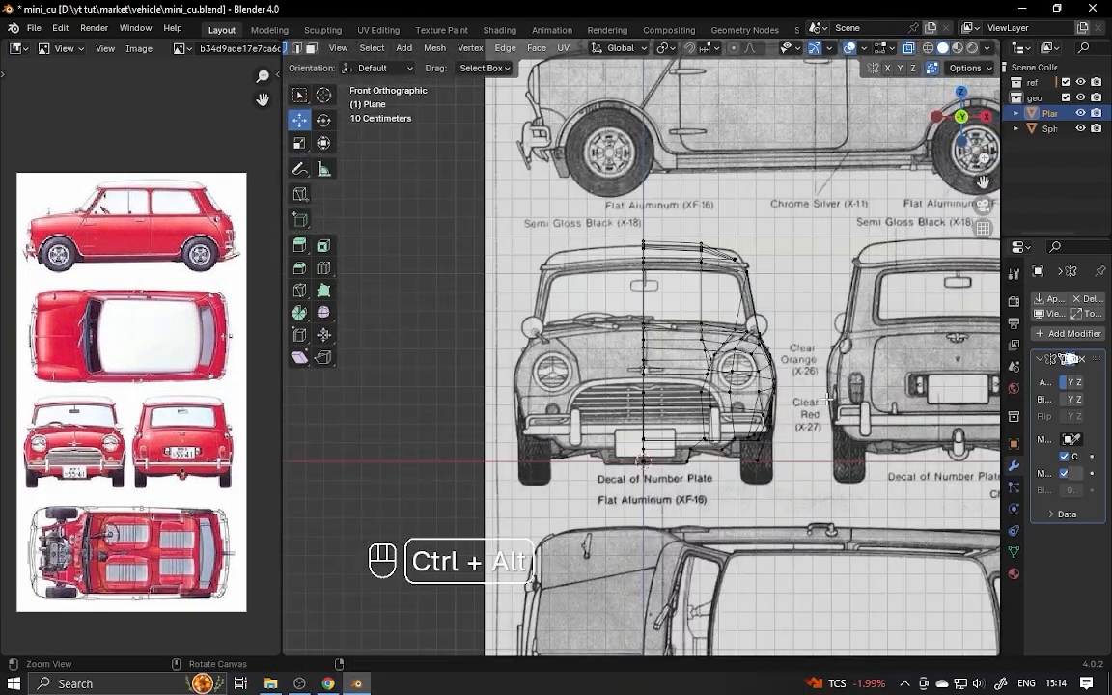
- Cut the grille opening's outline into the front panel with the Knife tool, following the front blueprint
left_click_drag(784, 425, 784, 378, "ctrl+alt")
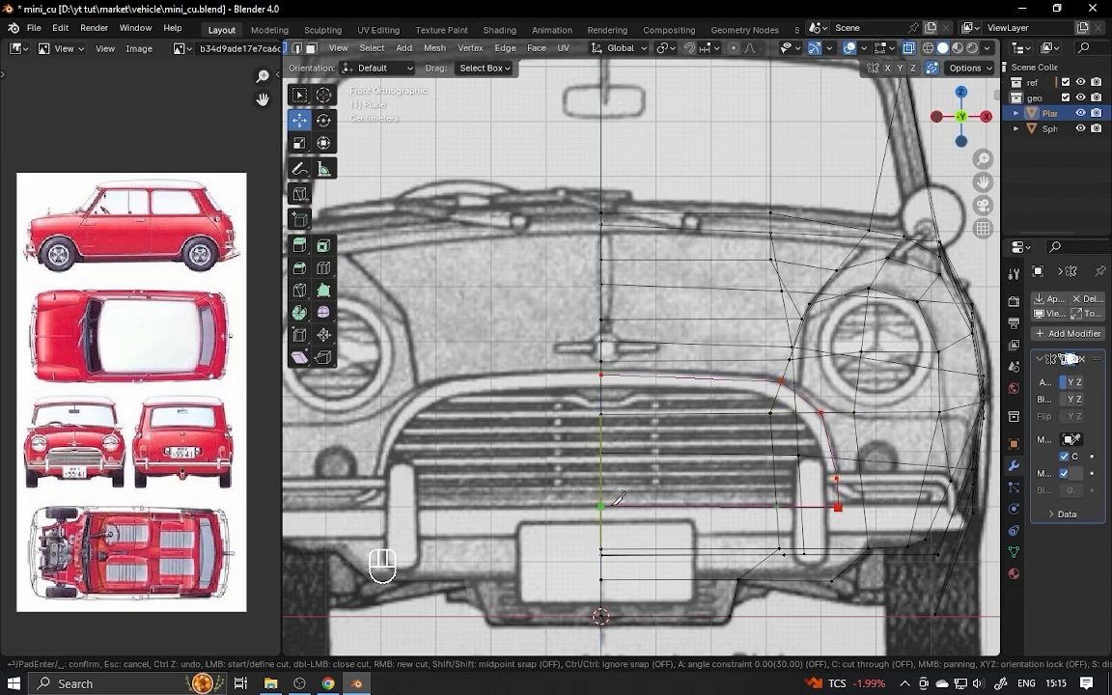
key("Return")
key("alt+z")
- Slide a vertex beside the grille outline along its edge on the front panel
left_click_drag(807, 208, 745, 337, "ctrl+alt")
left_click_drag(746, 338, 692, 341, "alt")
left_click(659, 350)
key("g")
key("g")
left_click(742, 299)
- Connect two pairs of vertices with edges around the grille outline below the headlight
left_click(757, 379)
left_click(819, 318, "shift")
key("j")
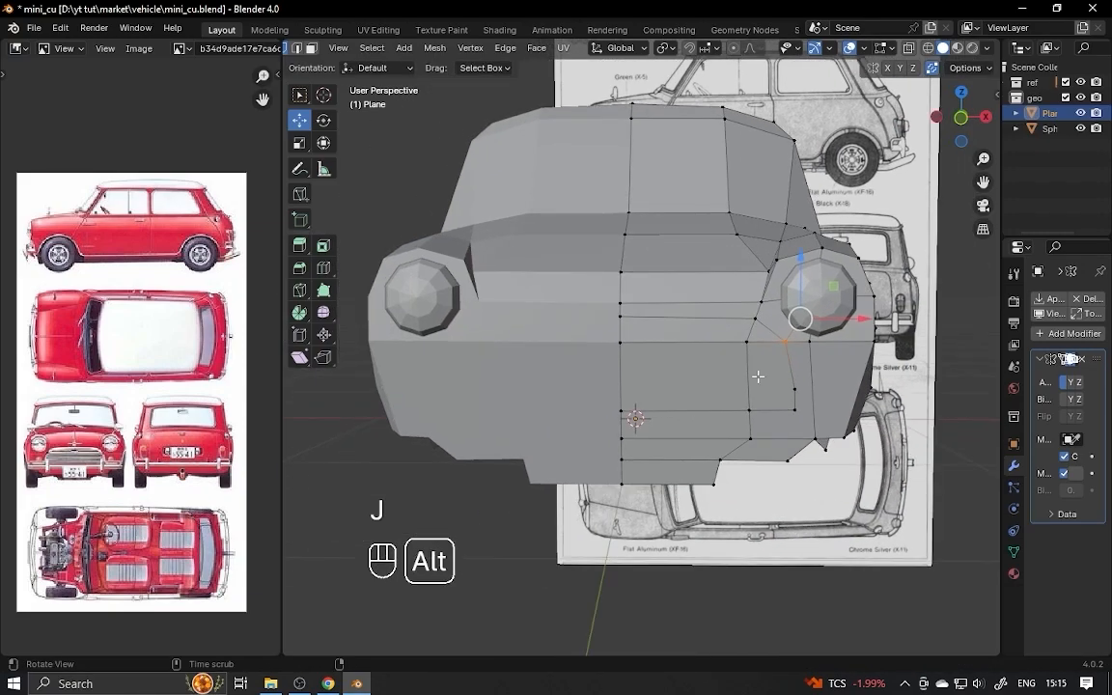
left_click(810, 371)
left_click(834, 401, "shift")
key("j")
- Slide the vertices at the grille's upper outer corner along their edges to smooth the outline
left_click(839, 345)
left_click_drag(837, 385, 763, 338, "ctrl+alt")
key("g")
key("g")
left_click(838, 377)
left_click_drag(762, 338, 733, 367, "ctrl+alt")
left_click(772, 344)
key("Return")
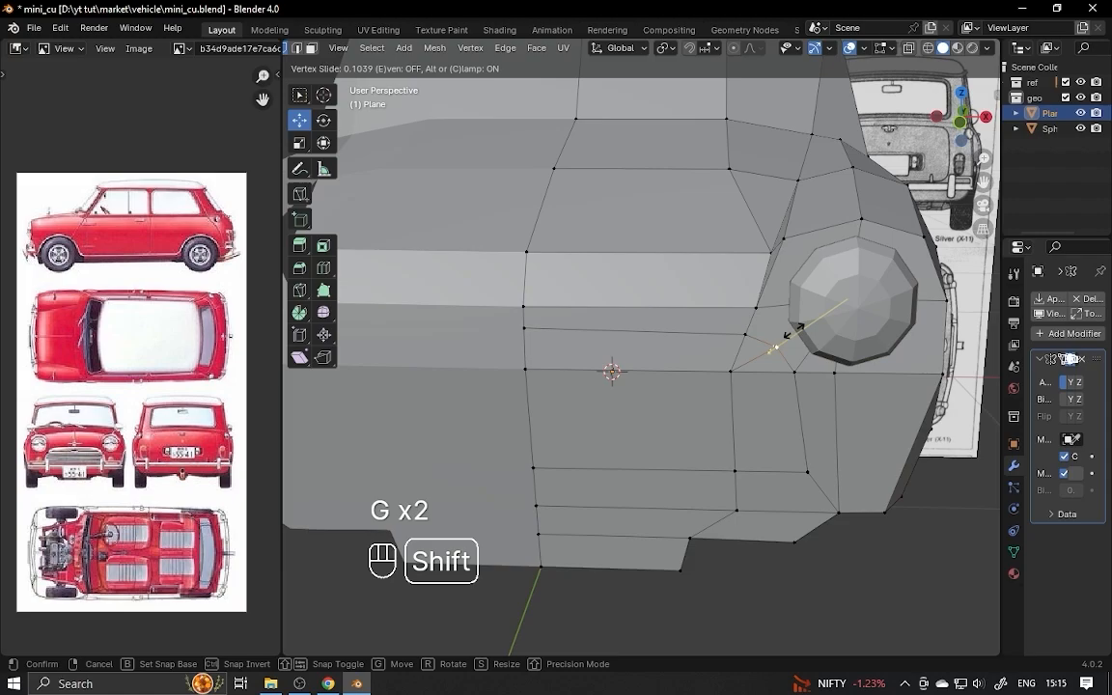
left_click(791, 333)
- Extrude the grille faces inward to recess the opening in the front panel
left_click_drag(792, 333, 731, 385, "ctrl+alt")
key("3")
left_click(744, 372)
key("e")
left_click(748, 378)
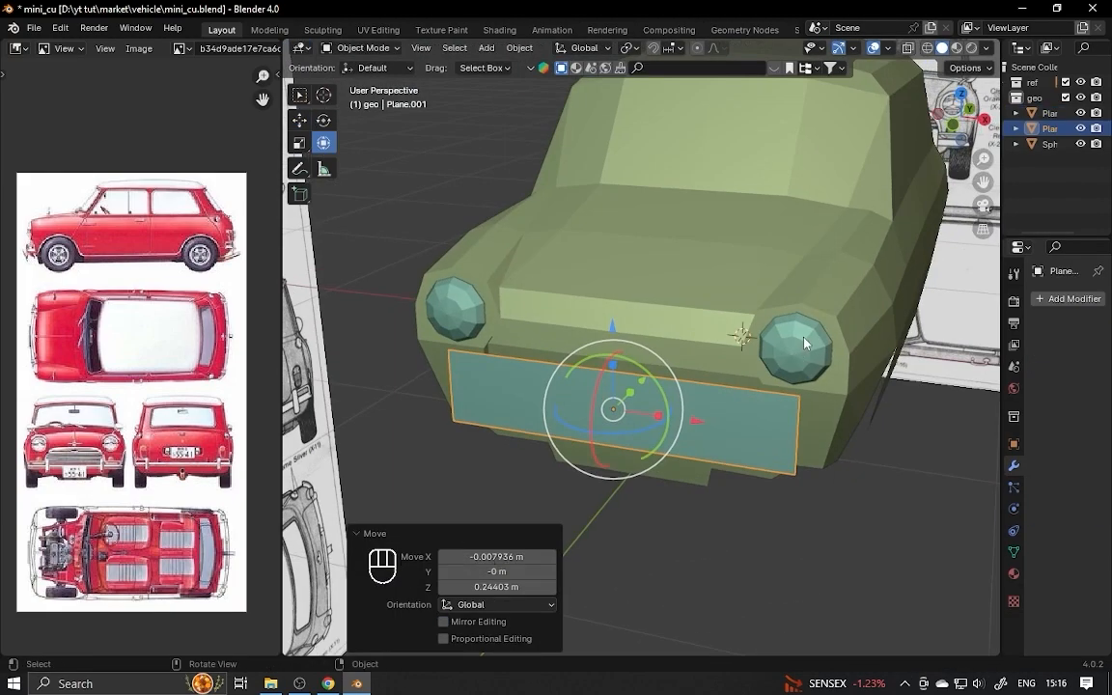
- Scale the new plane by 0.686 and flatten it along Z into a thin grille strip
left_click_drag(804, 343, 635, 362, "alt")
key("s")
left_click(635, 362)
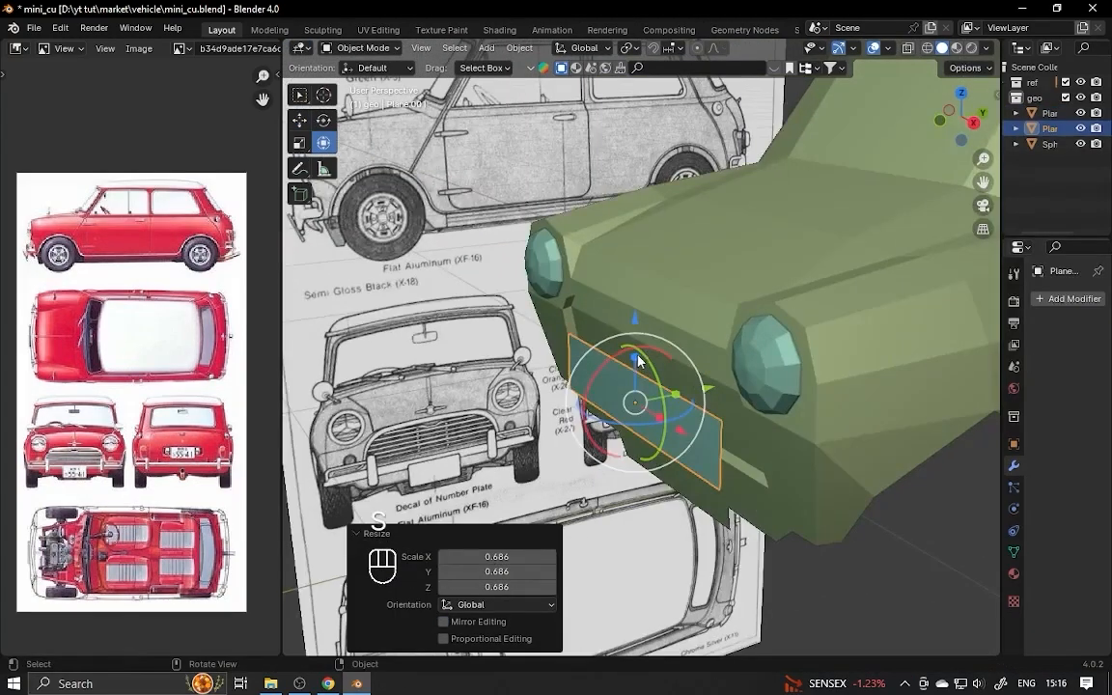
key("s")
key("z")
left_click(629, 415)
- Extrude the grille strip's face by -0.009913 m along its normal to give it thickness
key("Tab")
left_click_drag(630, 415, 666, 410, "ctrl+alt")
mouse_move(666, 410)
left_mouse_down("alt+shift")
mouse_move(639, 383)
mouse_move(521, 393)
left_mouse_up("alt+shift")
key("e")
left_click(651, 390)
left_click_drag(650, 390, 904, 434, "alt")
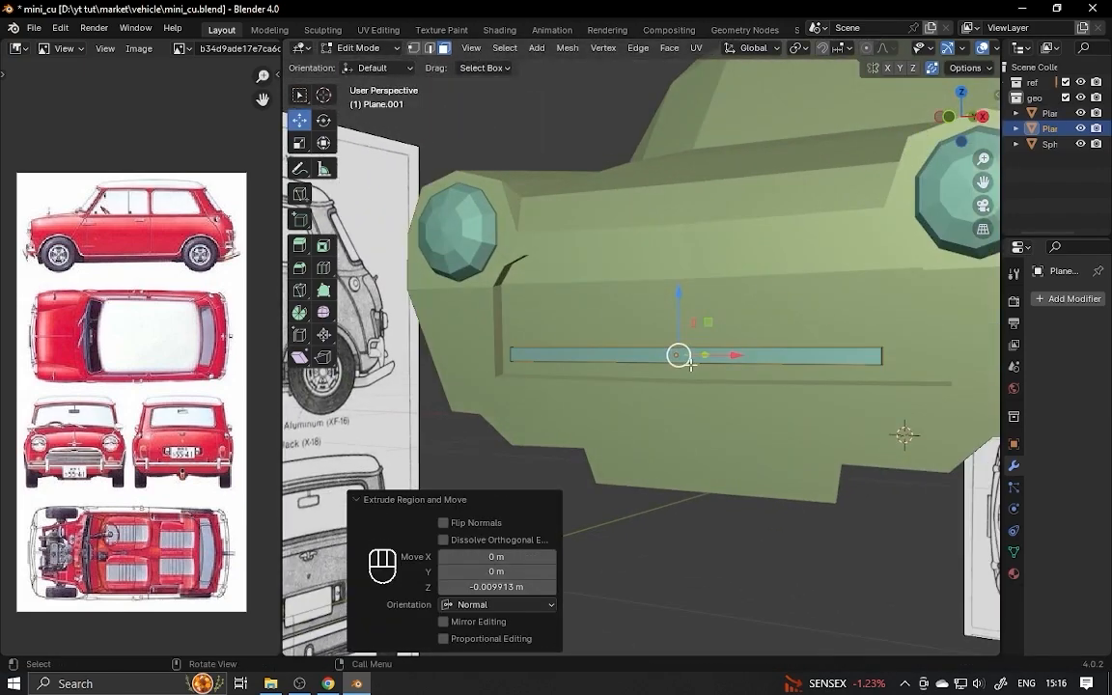
- Show the face orientation overlay, correct the strip's normals, and hide the overlay again
key("Tab")
left_click(888, 47)
left_click(792, 346)
key("shift+grave")
left_click(678, 386)
key("Tab")
left_click(916, 48)
left_click(794, 346)
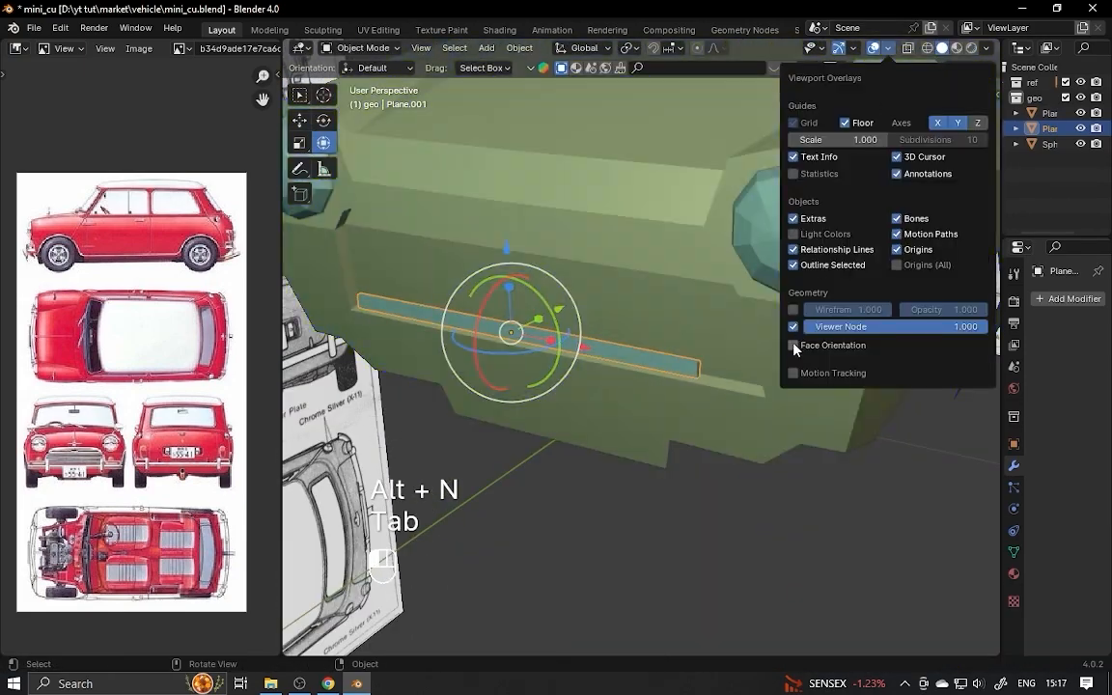
- Nudge the strip into place at the grille and add a centred lengthwise loop cut around it
middle_click_drag(772, 366, 589, 300)
left_click_drag(603, 290, 616, 288)
middle_click_drag(622, 289, 787, 287)
key("Tab")
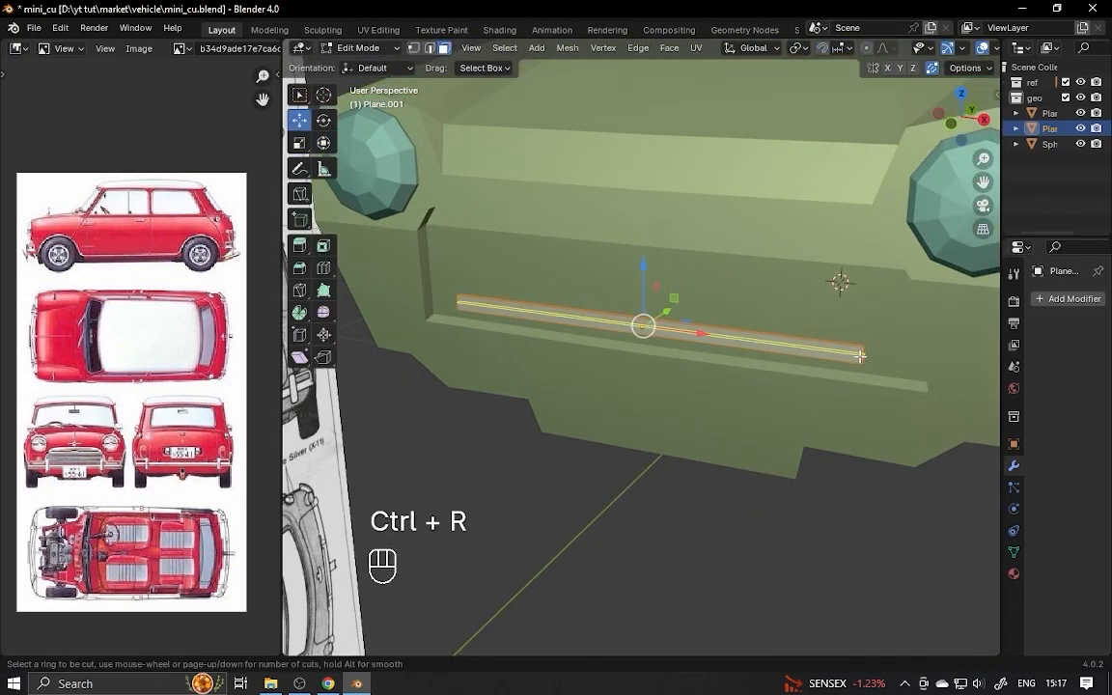
left_click(860, 357)
right_click(860, 357)
- Scale the strip's centre loop by about 1.69 along Y and shift it slightly to form a hexagonal bar
left_click_drag(883, 367, 782, 328, "alt")
key("s")
key("y")
left_click(907, 401)
left_click(323, 143)
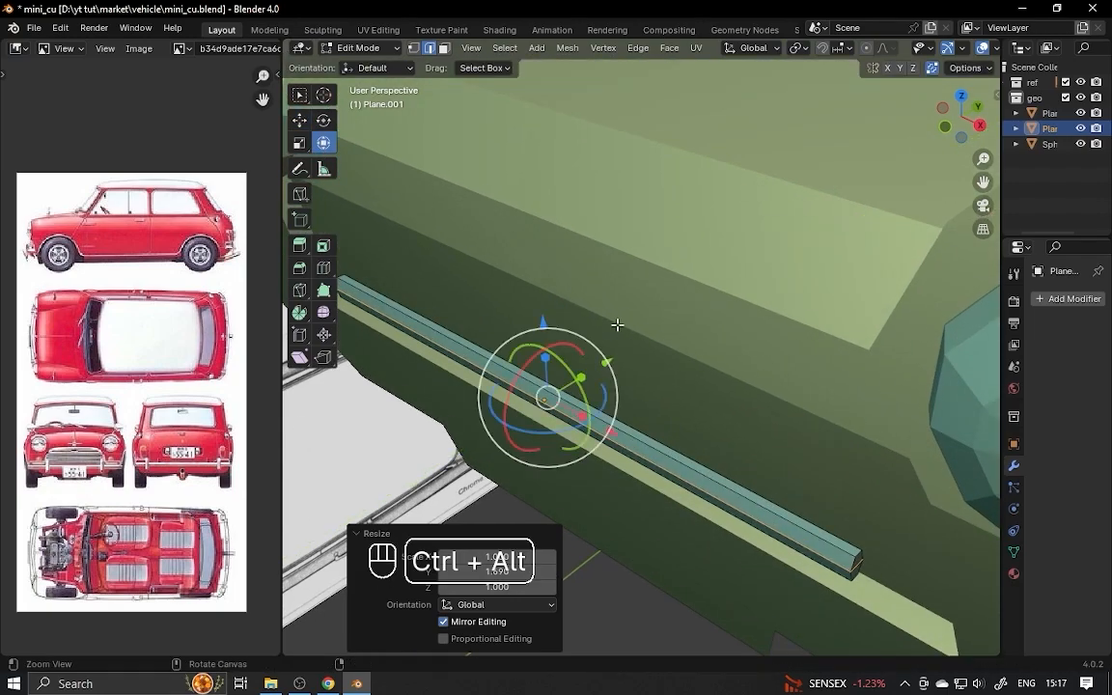
left_click_drag(618, 325, 598, 386, "ctrl+alt")
left_click_drag(521, 285, 546, 281)
left_click_drag(618, 308, 811, 395, "alt")
key("Tab")
- Fine-tune the bar's position along the bottom of the recessed grille
left_click_drag(700, 353, 719, 376, "alt")
left_click_drag(712, 335, 729, 336)
left_click_drag(654, 253, 653, 247)
left_click_drag(676, 280, 632, 324, "alt")
left_click_drag(641, 330, 687, 357)
left_click_drag(670, 359, 628, 324)
left_click_drag(637, 323, 710, 359, "ctrl+alt")
- Add an Array modifier to the grille bar and set its X relative offset to 0
left_click(1067, 299)
mouse_move(997, 354)
left_click(886, 357)
left_click(1074, 450)
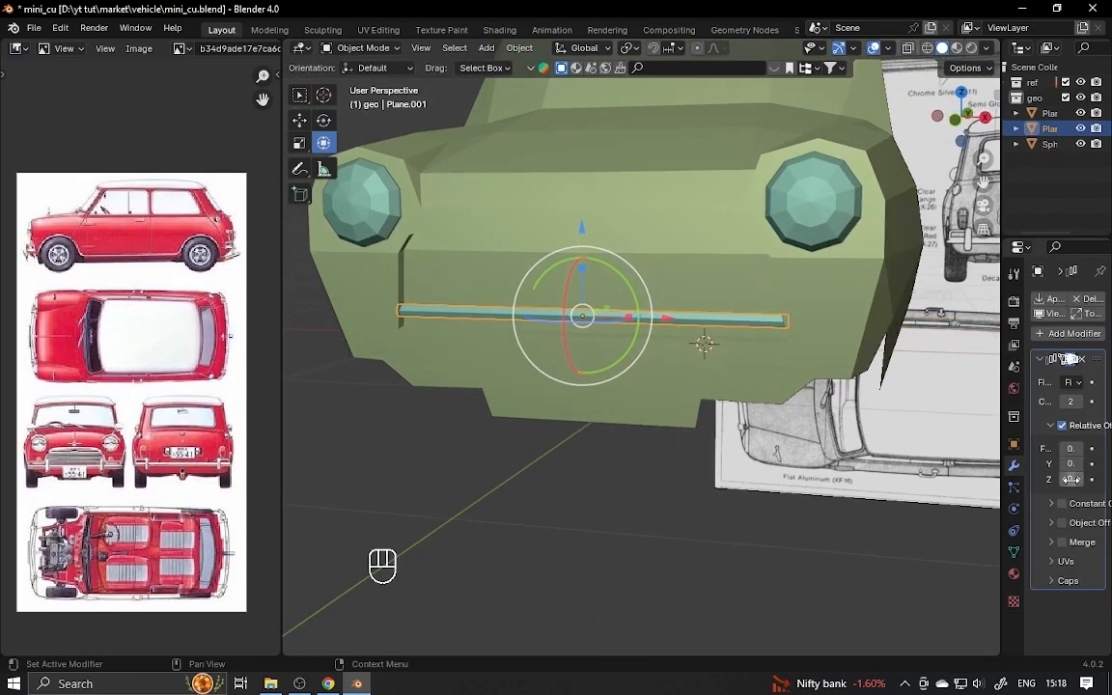
- Adjust the array's Y and Z relative offsets so the copies stack upward along the grille's slope
left_click_drag(772, 425, 719, 400, "alt")
left_click_drag(753, 415, 777, 382, "ctrl+alt")
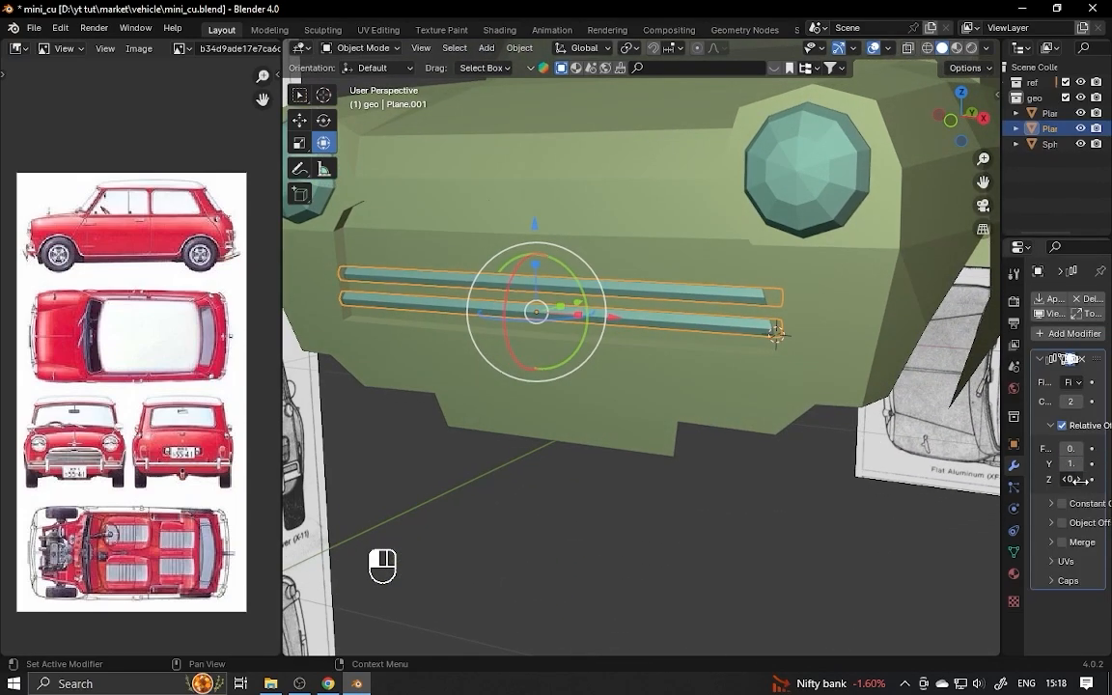
left_click_drag(1073, 478, 1081, 478)
left_click_drag(912, 468, 936, 455, "alt")
left_click_drag(1070, 465, 1068, 464)
- Reposition the arrayed bars against the grille recess and move them 0.003752 m along Y
left_click_drag(579, 253, 793, 278, "alt")
left_click_drag(799, 252, 712, 232)
mouse_move(727, 243)
left_mouse_down()
mouse_move(799, 261)
mouse_move(710, 241)
left_mouse_up()
key("g")
key("y")
left_click(793, 259)
- Set the array count to 4 and compare the bars with the side blueprint in wireframe
double_click(1080, 402)
key("KP_3")
key("alt+z")
left_click_drag(758, 415, 769, 362, "ctrl+alt")
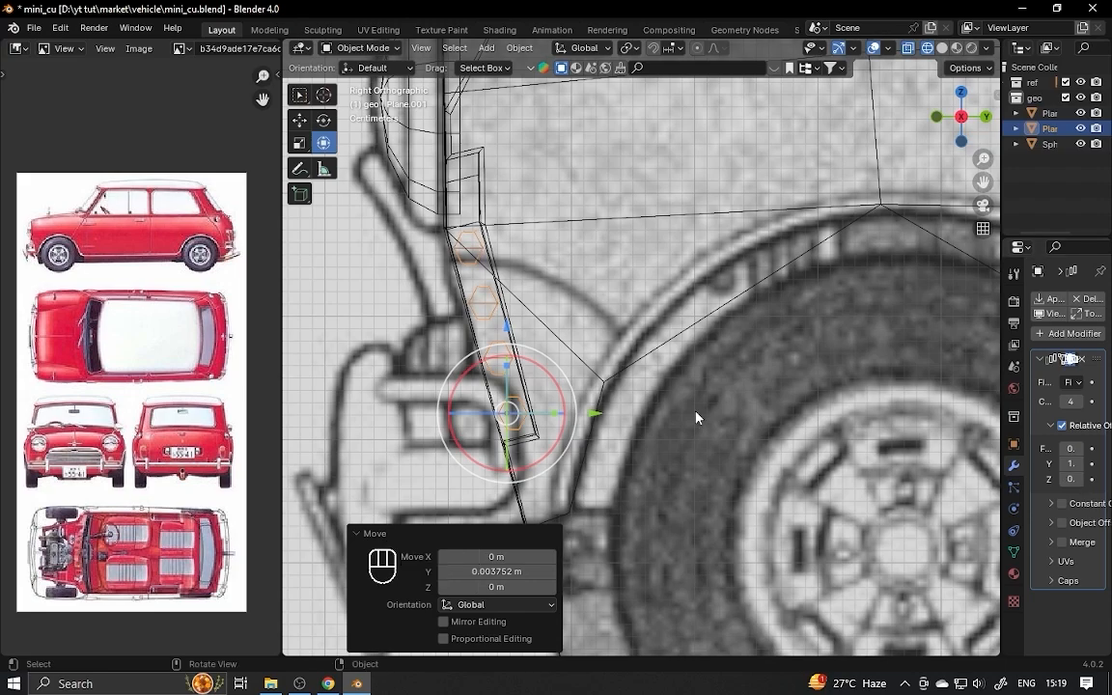
key("alt+z")
left_click_drag(696, 418, 806, 429, "alt")
- Duplicate the grille bars 0.11428 m upward along Z and reduce the duplicate's array count
left_click_drag(729, 325, 725, 386, "ctrl+alt")
key("shift+d")
key("z")
left_click(729, 323)
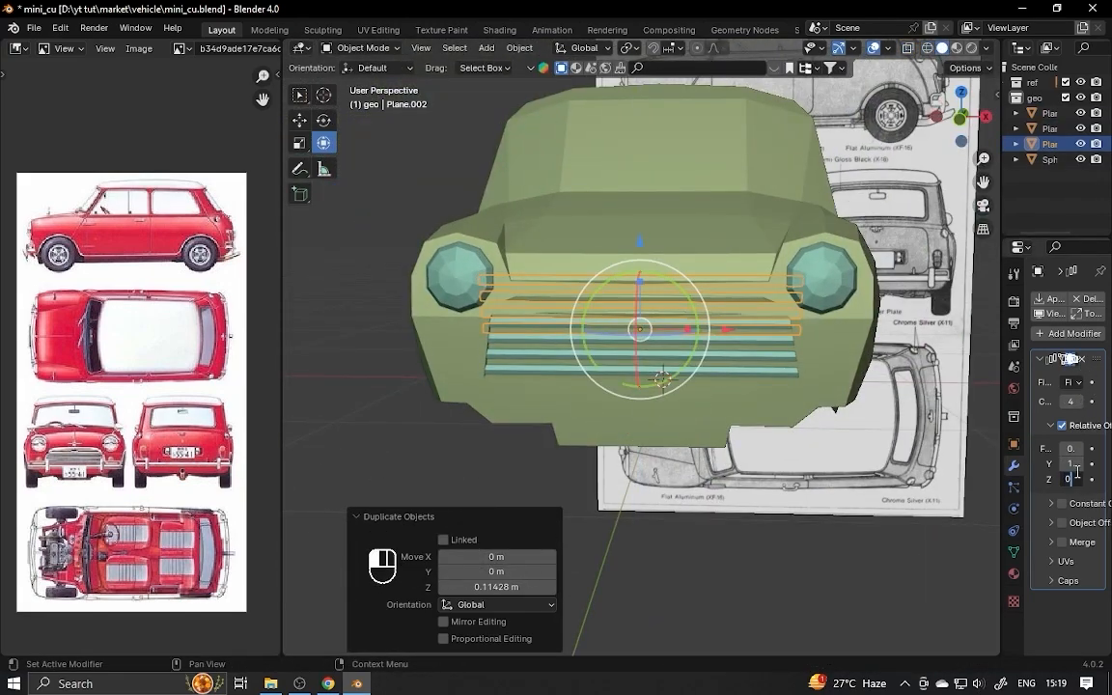
left_click(1063, 401)
left_click_drag(666, 333, 705, 338, "alt")
left_click(1063, 402)
- Position the duplicate bar above the other bars and remove its Array modifier
left_click_drag(622, 290, 622, 297)
key("g")
key("y")
left_click(675, 347)
left_click_drag(806, 359, 752, 340, "alt")
left_click_drag(693, 255, 694, 245)
left_click(1081, 359)
mouse_move(709, 352)
left_mouse_down("alt")
mouse_move(633, 379)
mouse_move(729, 352)
left_mouse_up("alt")
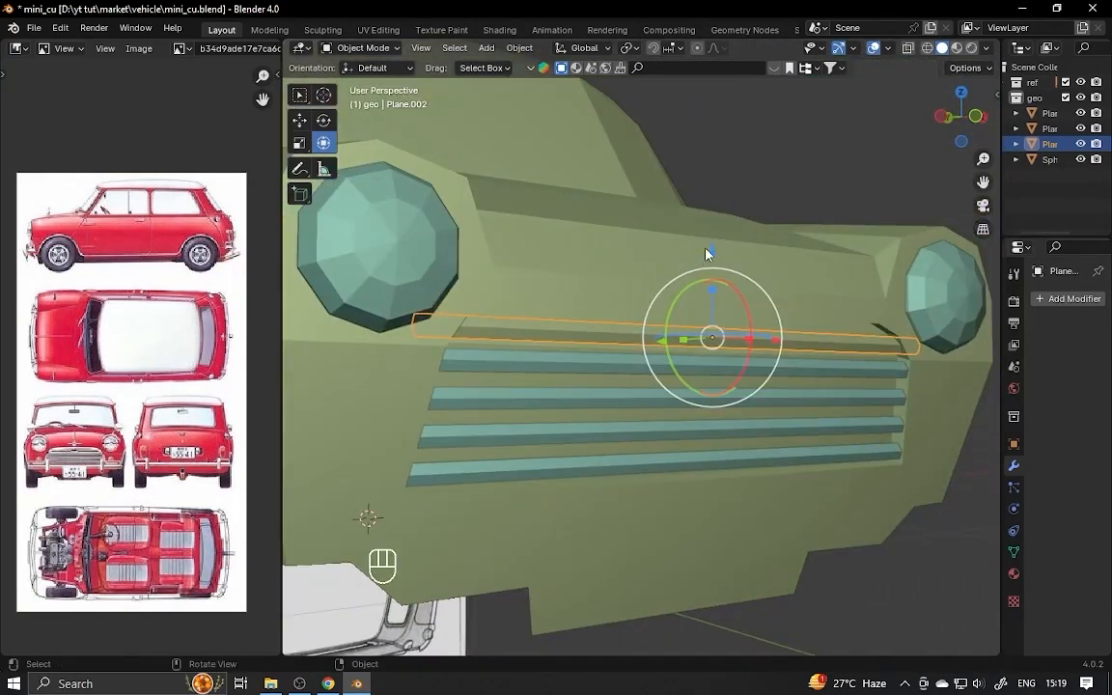
- Nudge the top grille bar upward, narrow it along X to fit the recess, and save the file
left_click_drag(710, 253, 709, 248)
left_click_drag(738, 333, 657, 330, "alt")
key("s")
key("x")
left_click(689, 338)
left_click_drag(724, 333, 737, 370, "ctrl+alt")
key("ctrl+s")
- Isolate the arrayed lower grille bar and delete its two end faces
left_click(749, 416)
key("Tab")
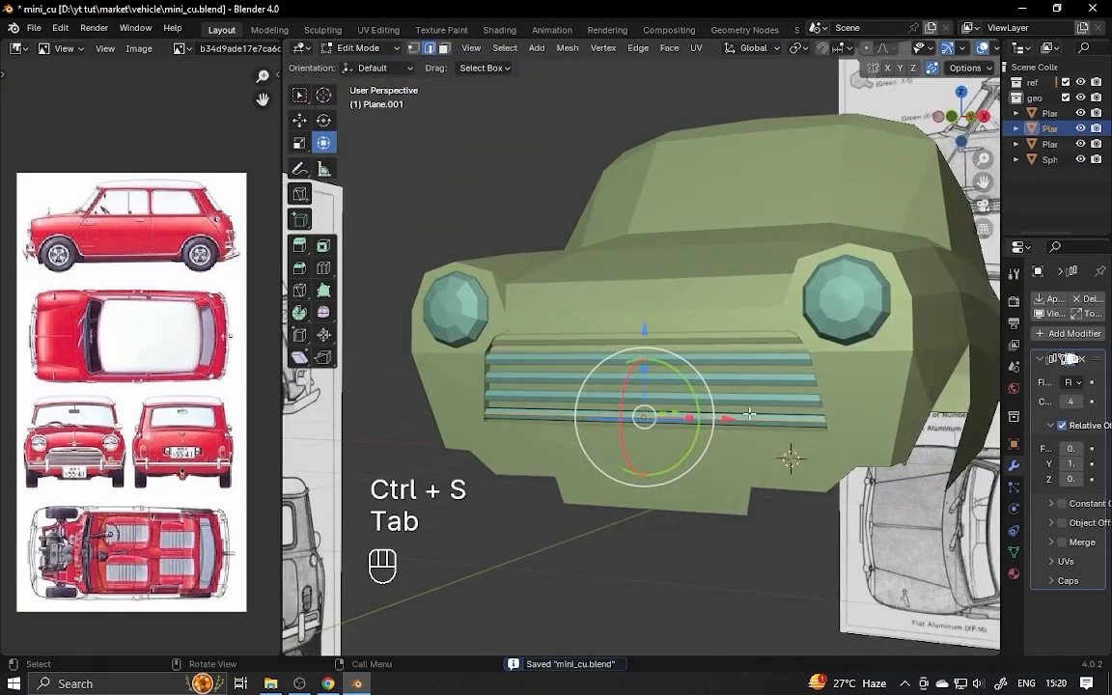
key("slash")
key("3")
left_click_drag(749, 416, 773, 406, "ctrl+alt")
left_click(687, 409)
left_click(602, 410, "shift")
key("x")
key("Return")
left_click_drag(637, 410, 749, 414, "alt")
key("slash")
key("Tab")
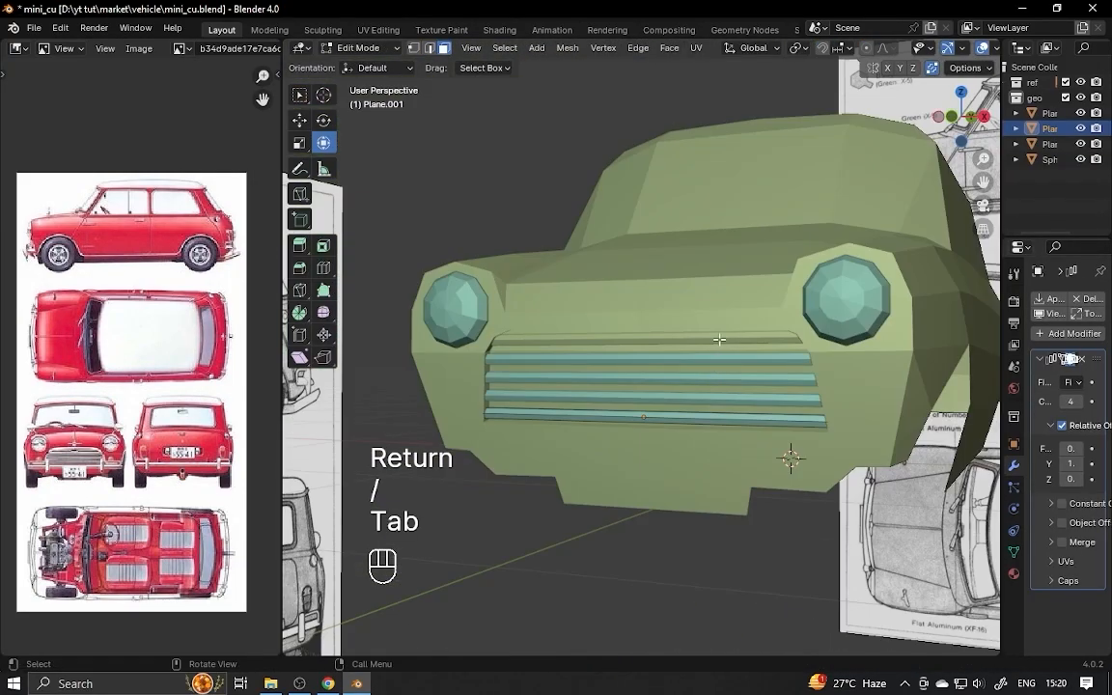
- Isolate the top grille bar and delete the hexagonal faces at both of its ends
key("Tab")
left_click(721, 338)
key("Tab")
key("slash")
key("3")
left_click_drag(714, 371, 828, 403, "alt")
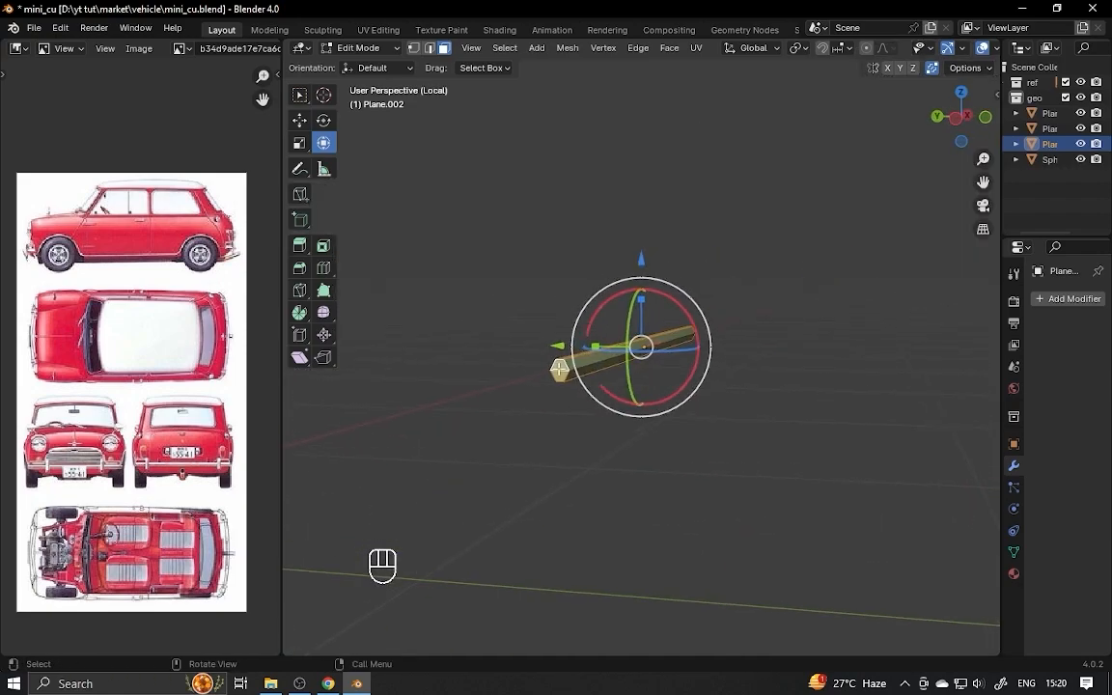
left_click(560, 369)
left_click_drag(559, 369, 716, 444, "alt")
left_click(715, 449, "shift")
key("x")
left_click(779, 414)
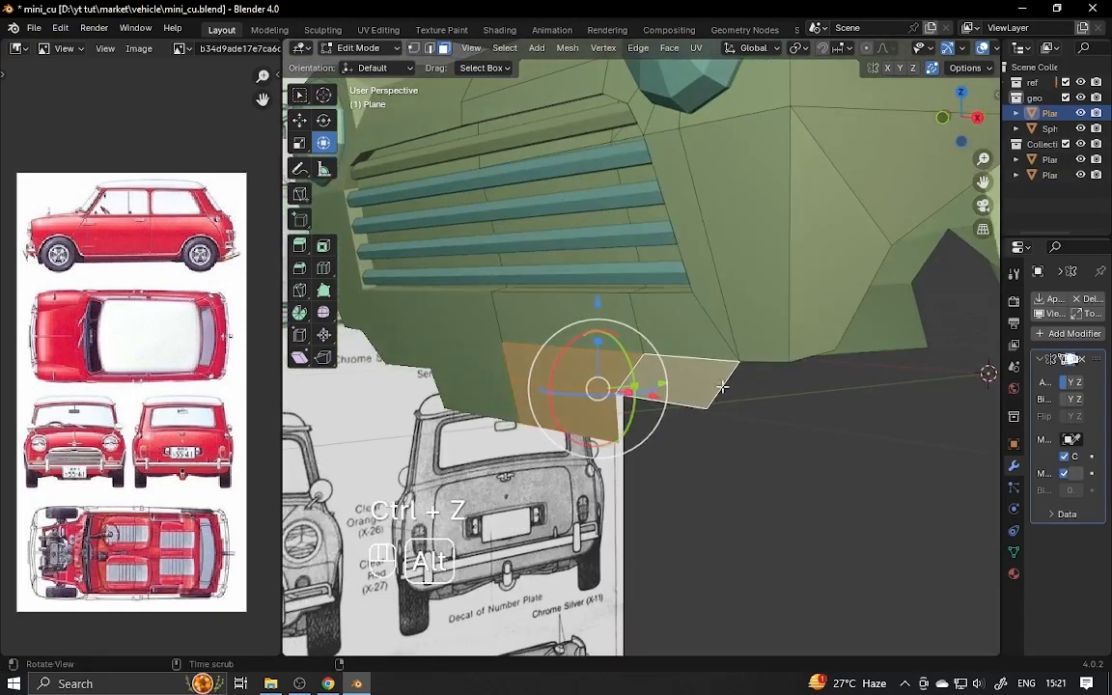
- Extrude the selected faces along the body's lower front edge to give them depth and save the file
left_click_drag(723, 387, 864, 356, "alt")
left_click(864, 355, "shift")
left_click(763, 425, "shift")
left_click_drag(762, 425, 492, 419, "alt")
key("e")
left_click(477, 455)
key("2")
left_click_drag(612, 337, 568, 366, "alt")
key("ctrl+s")
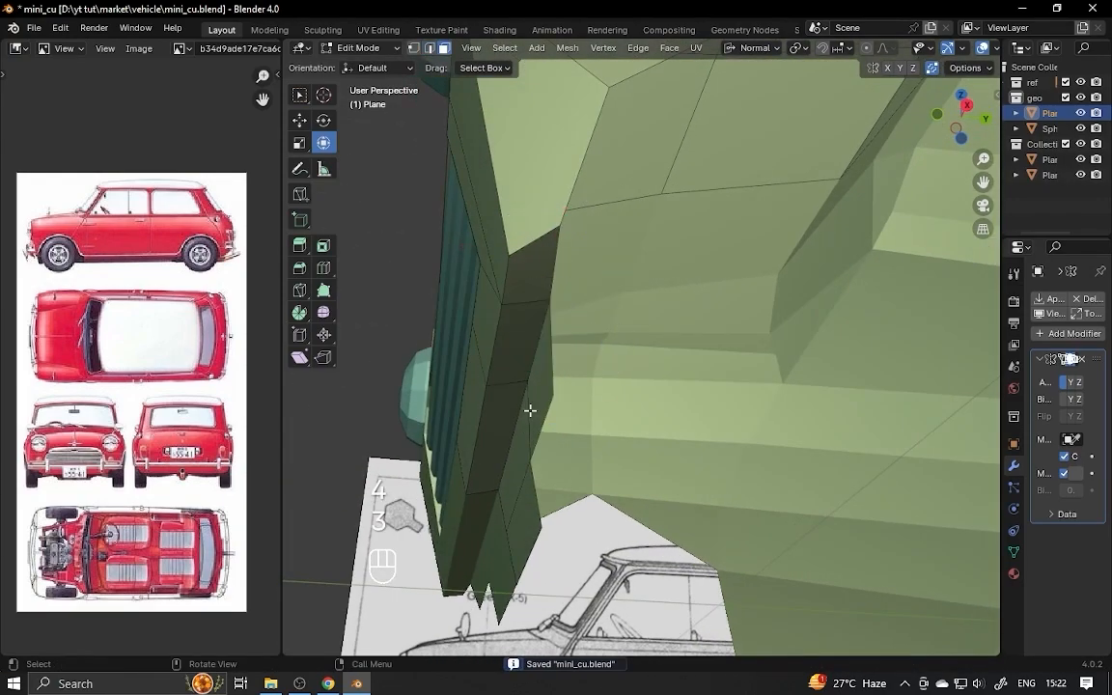
- Connect the vertices at the windshield's upper side corner and base with a new edge, and remove the redundant edge beside it
left_click(530, 410, "shift")
left_click(530, 411, "ctrl")
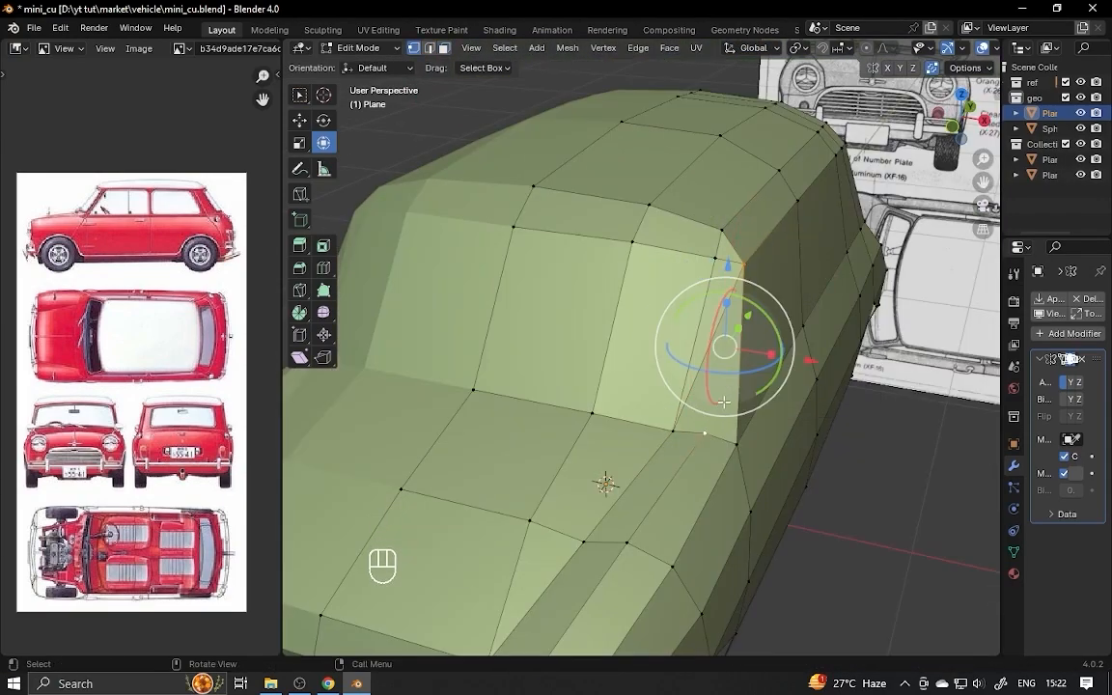
key("j")
key("s")
left_click(756, 296)
key("ctrl+z")
key("x")
left_click(746, 353)
left_click_drag(740, 333, 637, 306, "alt")
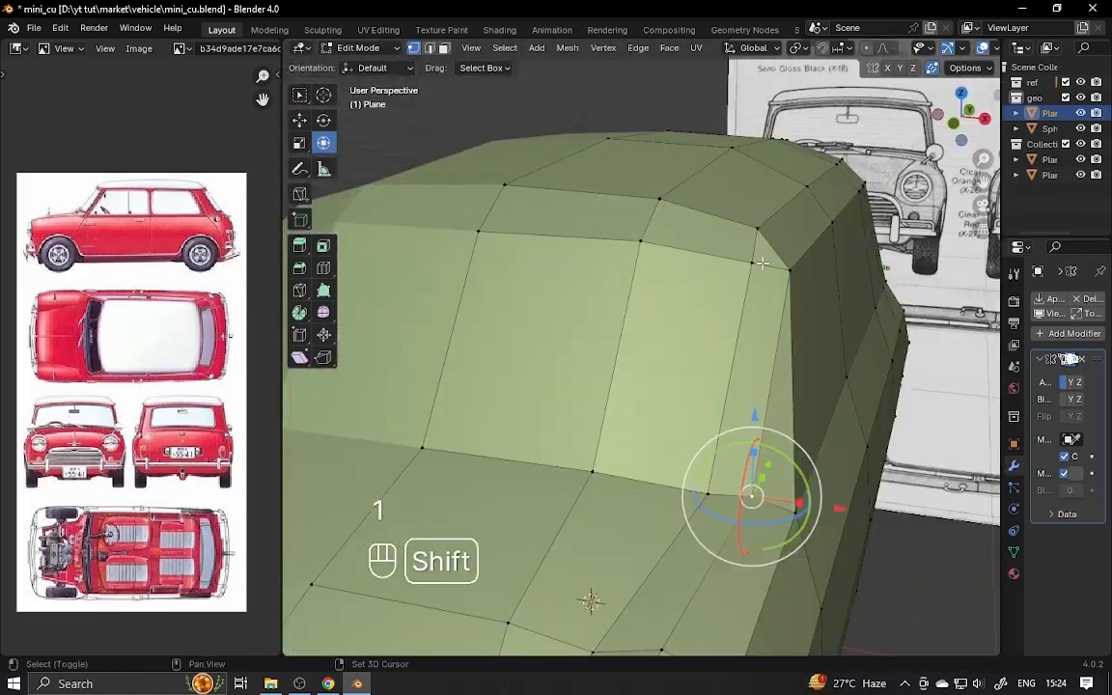
- Slide the windshield pillar vertices along their edges and delete the extra geometry at the pillar's upper corner
left_click_drag(752, 488, 778, 382, "alt")
key("g")
key("g")
left_click(791, 306)
left_click(712, 468, "shift")
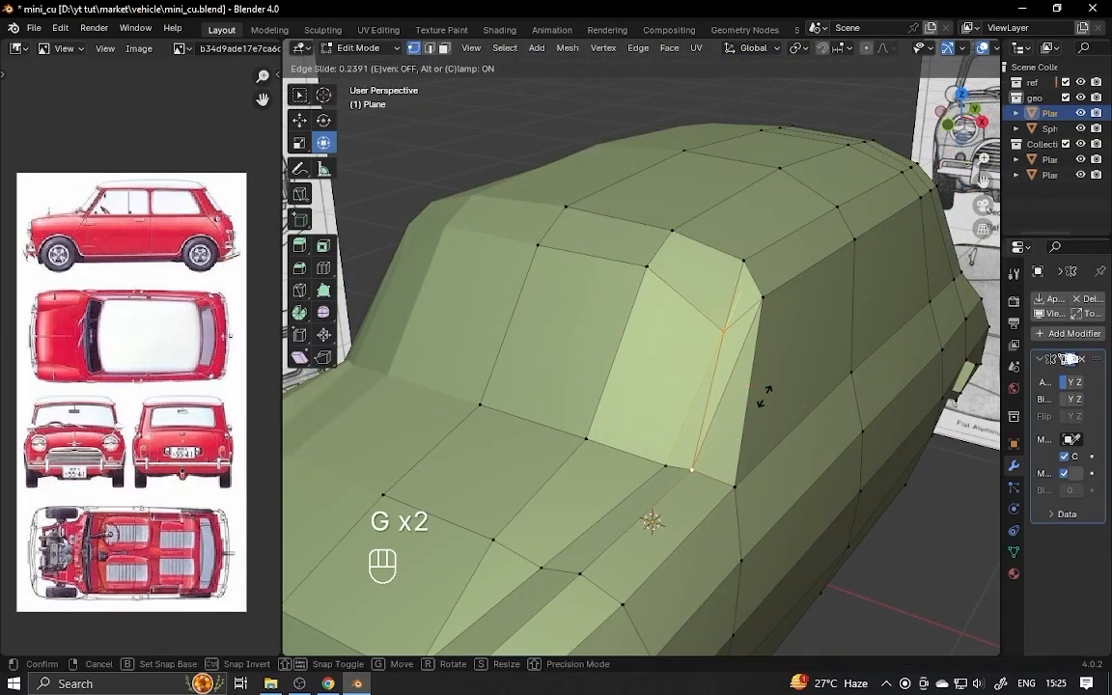
left_click(766, 299, "shift")
key("x")
left_click(739, 298)
left_click(742, 292)
left_click(702, 470, "shift")
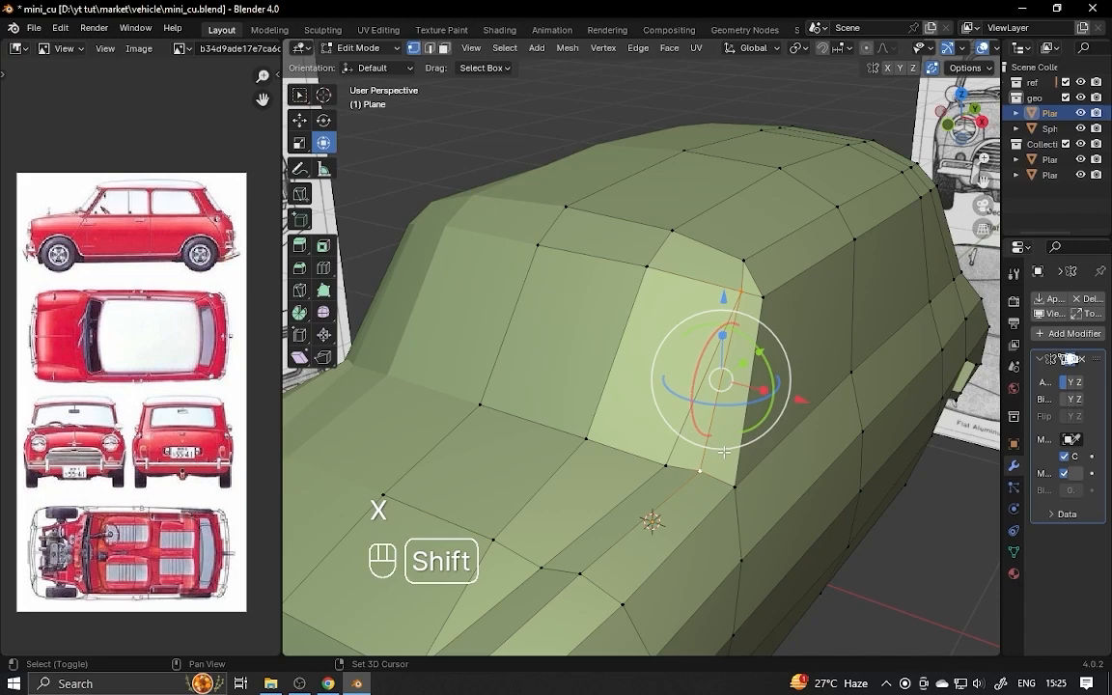
left_click(935, 430)
- Select the vertex path down the body's rear corner, edge-slide it slightly, and move it along Y
left_click_drag(778, 394, 617, 443, "alt")
left_click(552, 192)
left_click_drag(686, 469, 627, 449, "alt")
left_click(643, 496, "ctrl")
key("g")
key("g")
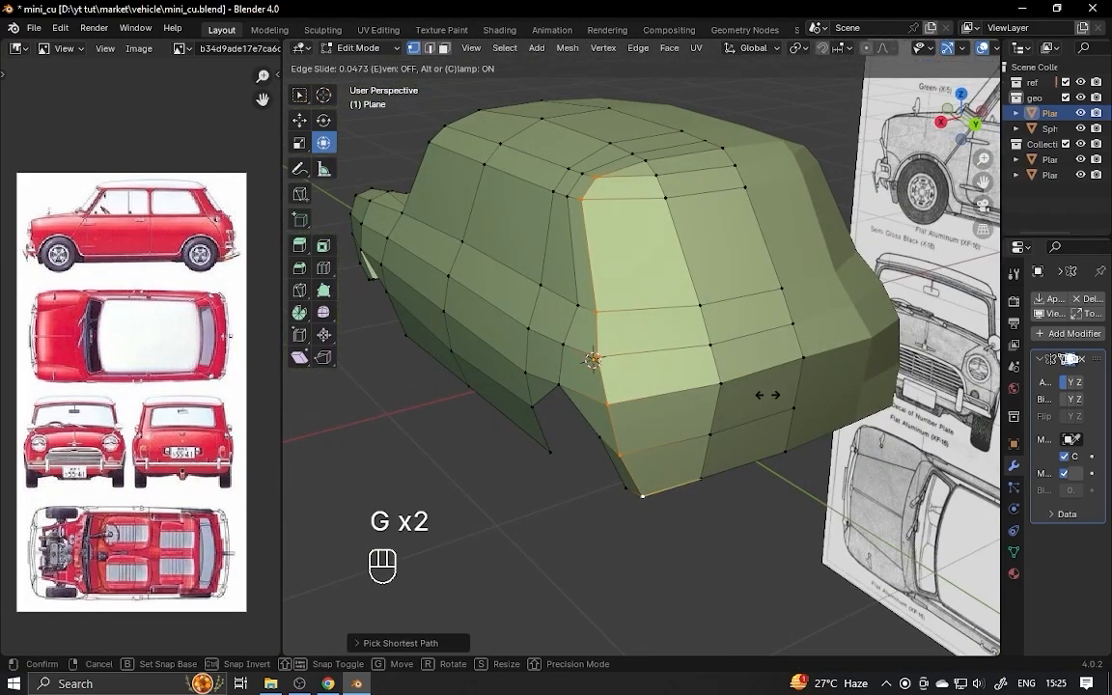
left_click(769, 395)
key("g")
key("y")
left_click_drag(769, 395, 634, 409, "alt")
- Slide two vertices of the rear panel's intermediate edge column along their edges to even out the outline
key("3")
left_click(715, 394)
key("1")
left_click(682, 353)
key("g")
key("g")
left_click(779, 355)
left_click(684, 409)
key("g")
key("g")
left_click(739, 397)
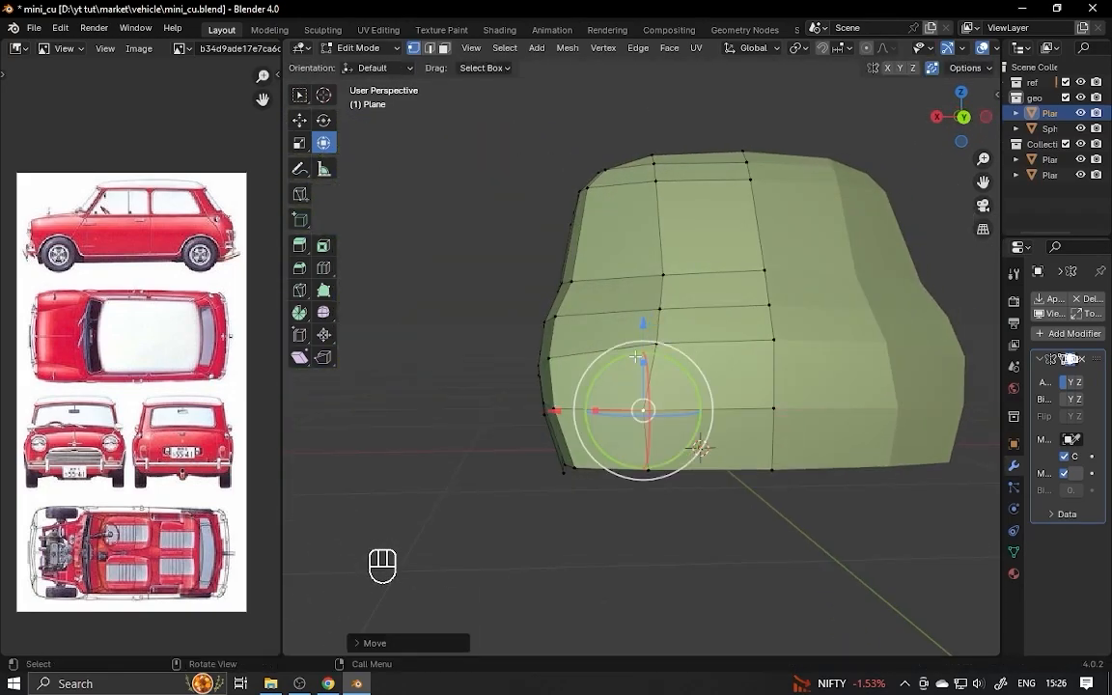
- Slide a lower rear panel vertex and move the rear profile vertices to match the side blueprint
left_click_drag(637, 358, 681, 386, "alt")
left_click(678, 339)
key("g")
key("g")
left_click(673, 340)
left_click_drag(676, 340, 739, 313, "alt")
left_click_drag(739, 314, 741, 282, "ctrl+alt")
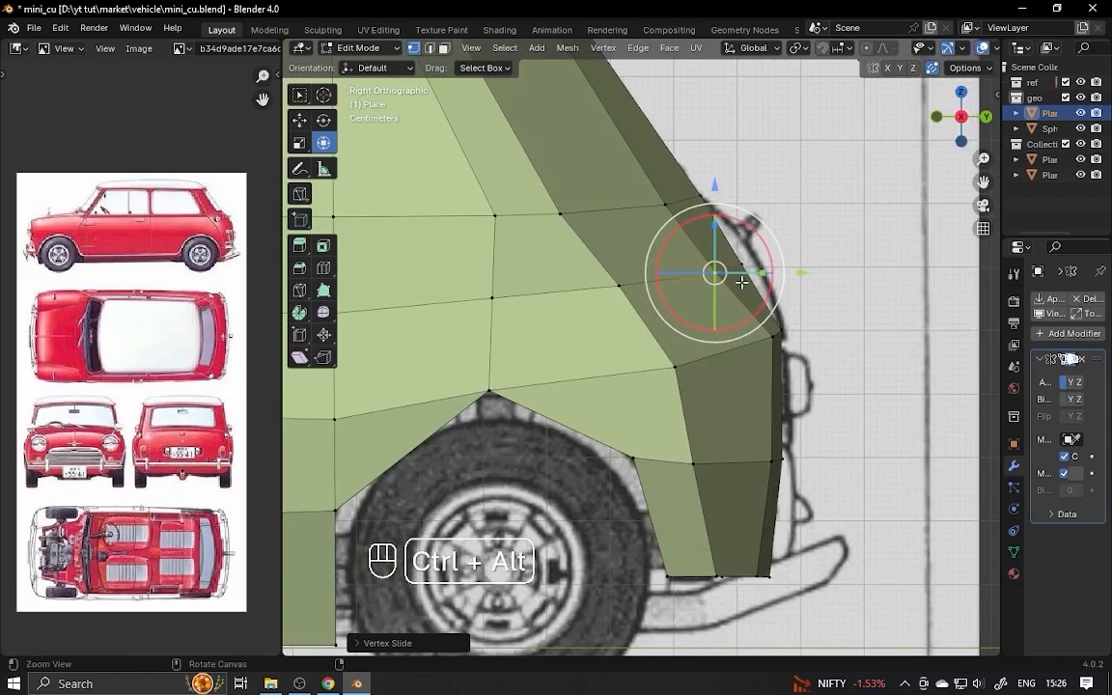
key("g")
left_click(745, 271)
left_click(657, 338)
key("g")
left_click(655, 340)
- Reposition the vertex on the rear's lower edge to round the body's back outline
left_click_drag(666, 386, 666, 550, "alt")
left_click(667, 264)
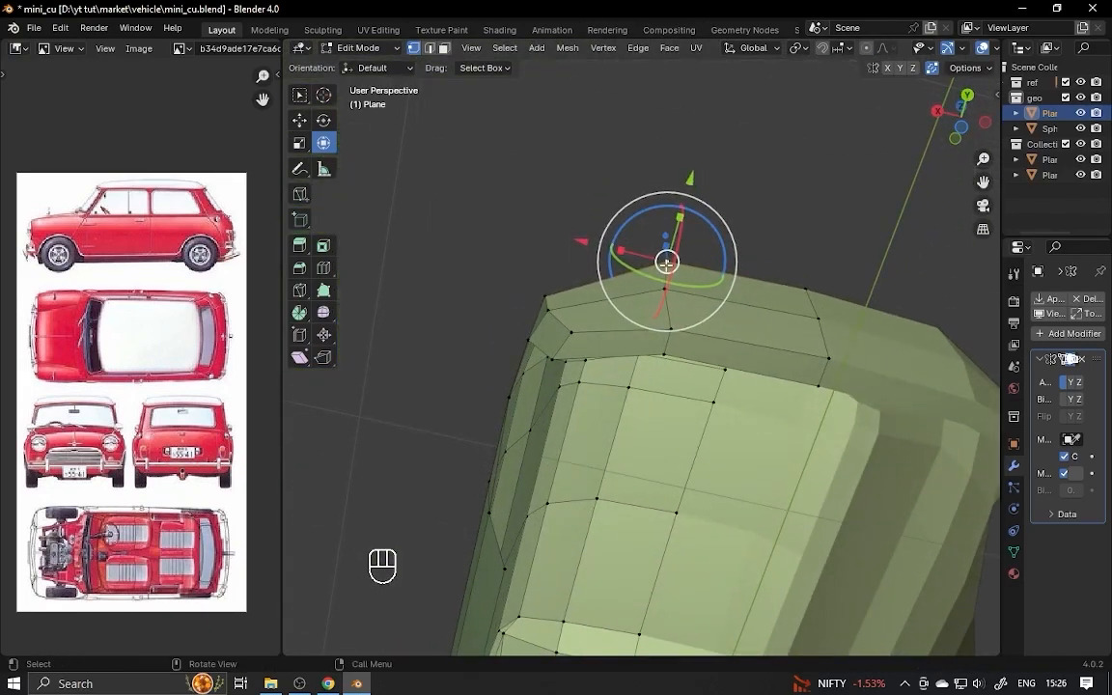
left_click_drag(667, 265, 722, 405, "alt")
left_click_drag(908, 387, 898, 386)
left_click_drag(859, 371, 739, 362, "alt")
- Bevel the vertical edge loop at the body's rear corner into two parallel edges
key("2")
left_click(618, 415, "alt")
key("ctrl+b")
left_click(656, 387)
- Edge-slide the edges across the rear of the roof to smooth the transition into the rear window
left_click_drag(666, 386, 633, 339, "alt")
double_click(588, 336)
left_click(803, 296)
left_click_drag(800, 290, 790, 313, "alt")
left_click(722, 222)
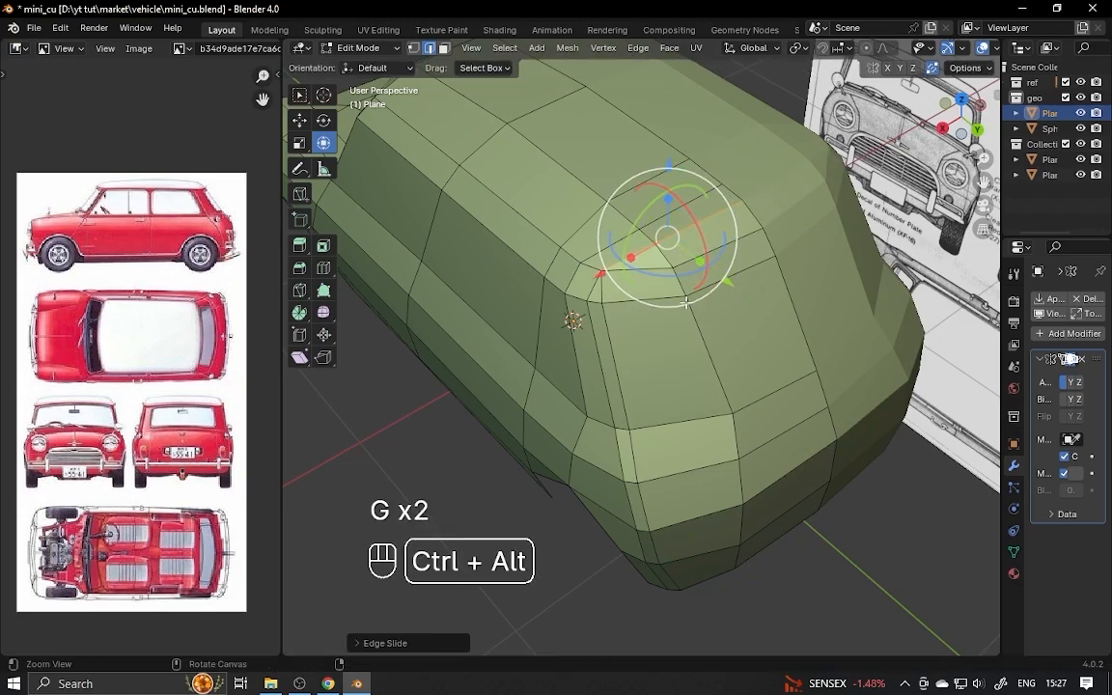
left_click_drag(686, 302, 714, 181, "alt")
key("g")
key("g")
left_click(714, 181)
- Slide the mid-body edge loop and move its lower vertices to follow the door's rear edge in the side blueprint
key("KP_3")
key("alt+z")
key("g")
key("g")
left_click(764, 409)
left_click_drag(701, 581, 624, 375)
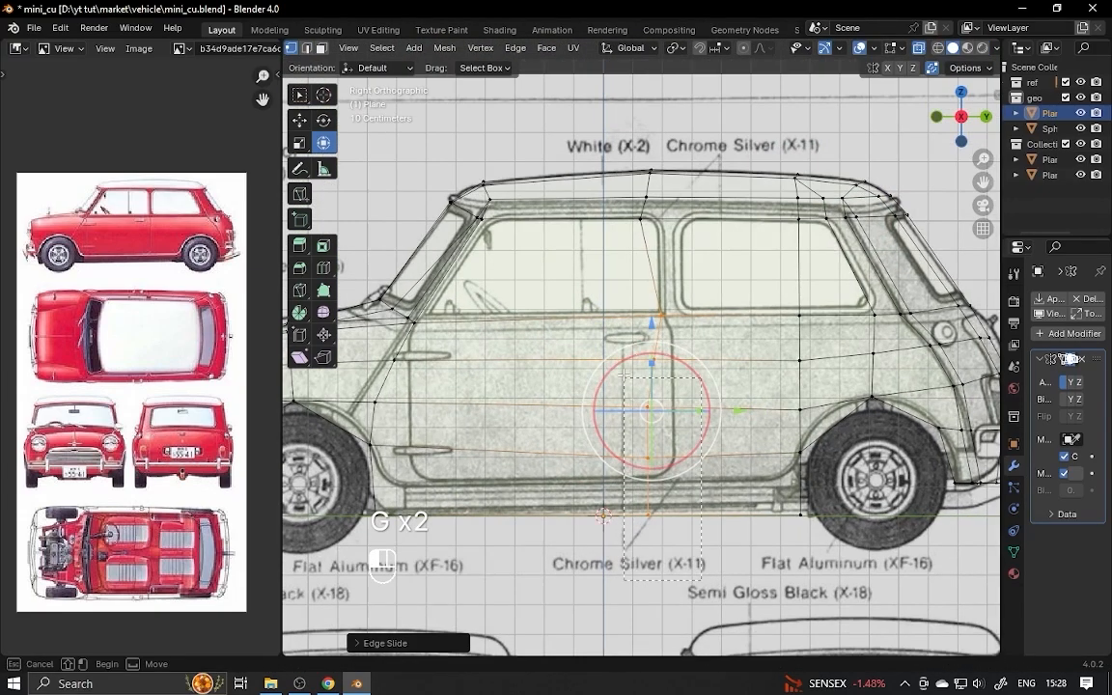
key("g")
left_click(828, 358)
- Knife-cut a second edge down the pillar between the door and rear side window, aligned with the blueprint
scroll(626, 184, "up", 2)
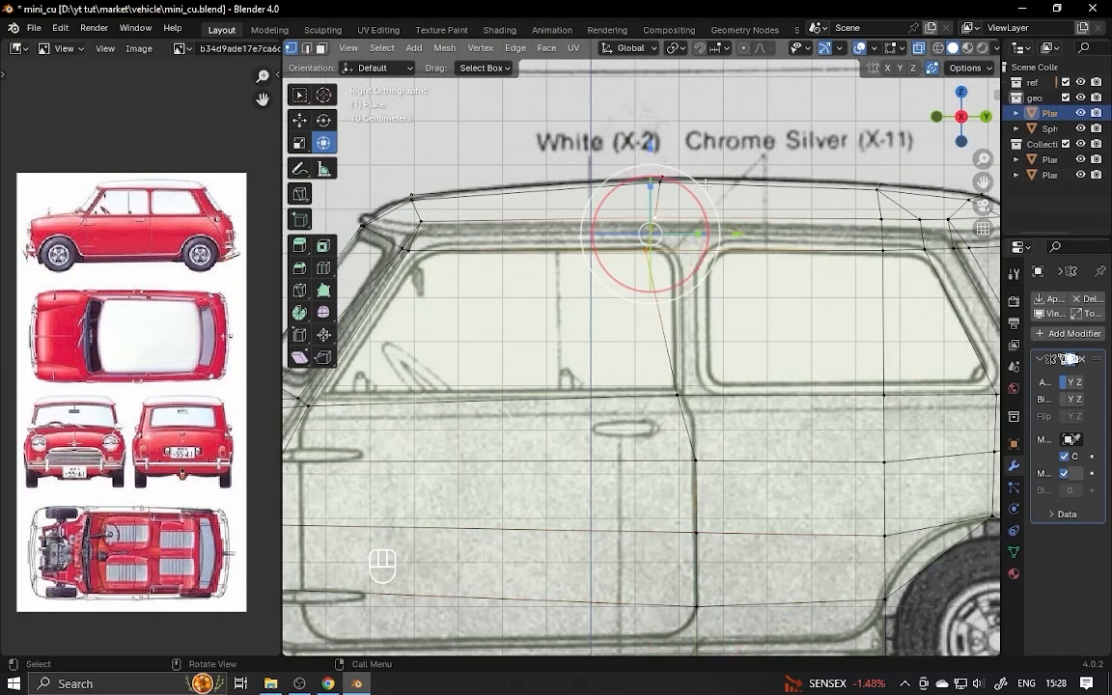
left_click(786, 291)
key("alt+z")
key("2")
key("alt+z")
key("k")
left_click(596, 197)
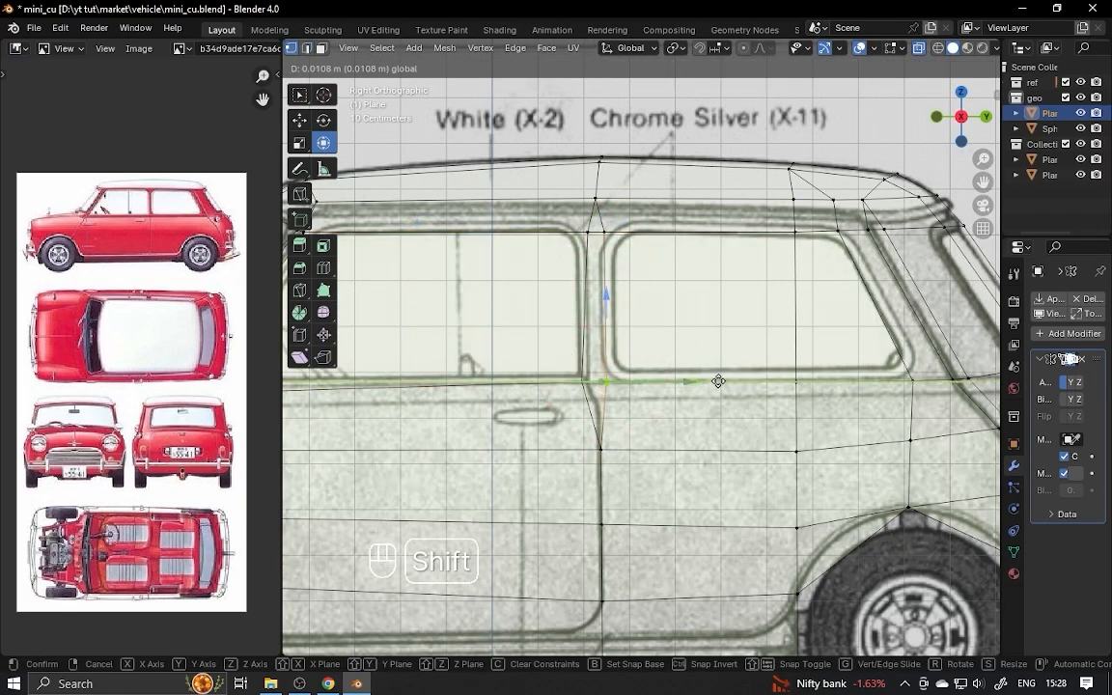
key("alt+z")
- Move the individual vertices below the rear window and around the rear corner to smooth the back panel's curvature
left_click_drag(690, 238, 569, 318, "alt")
left_click_drag(850, 373, 666, 425)
left_click(652, 427)
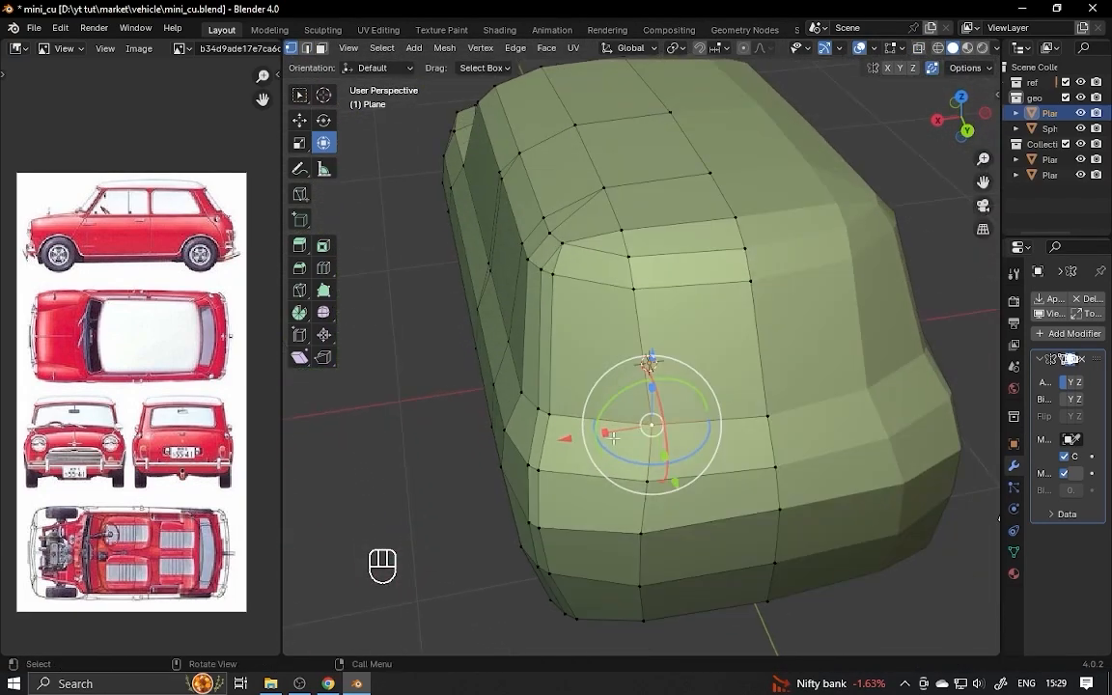
left_click_drag(566, 442, 714, 386)
left_click_drag(506, 401, 498, 404)
left_click(590, 451)
left_click_drag(499, 465, 493, 465)
left_click_drag(521, 462, 591, 452, "alt")
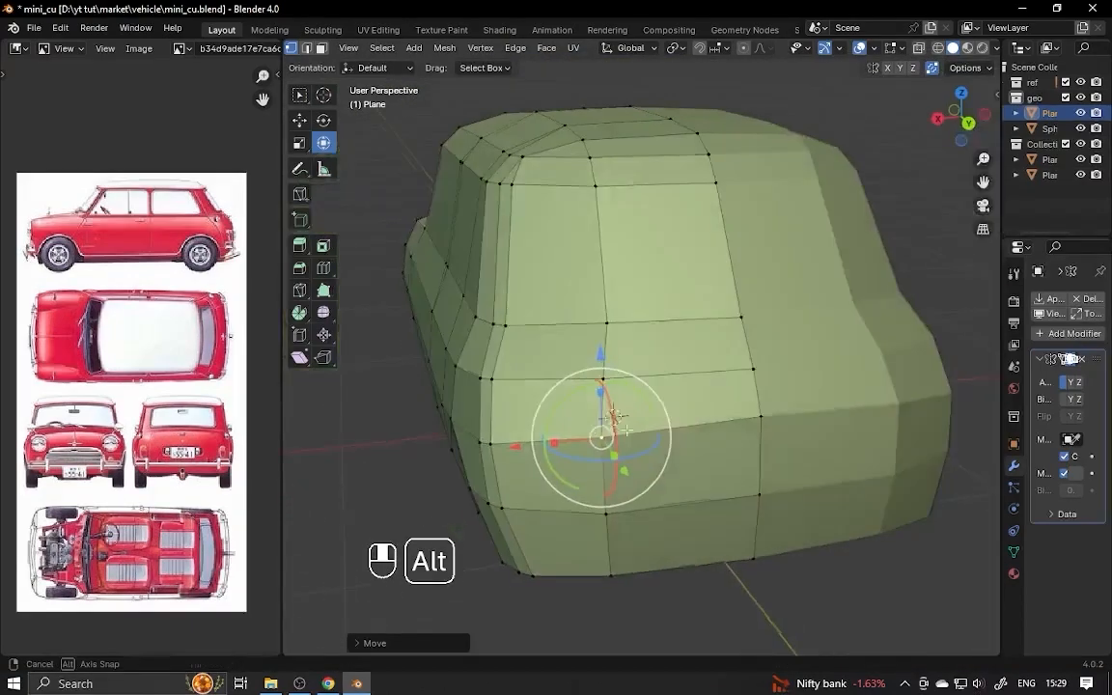
left_click(761, 423)
- Knife-cut an edge at the rear window's upper corner and connect the new vertex to the roof edge vertex
left_click_drag(598, 386, 734, 405, "alt")
key("k")
left_click(547, 268)
left_click(566, 232)
key("Return")
left_click_drag(567, 232, 584, 228, "alt")
left_click(553, 175, "shift")
key("j")
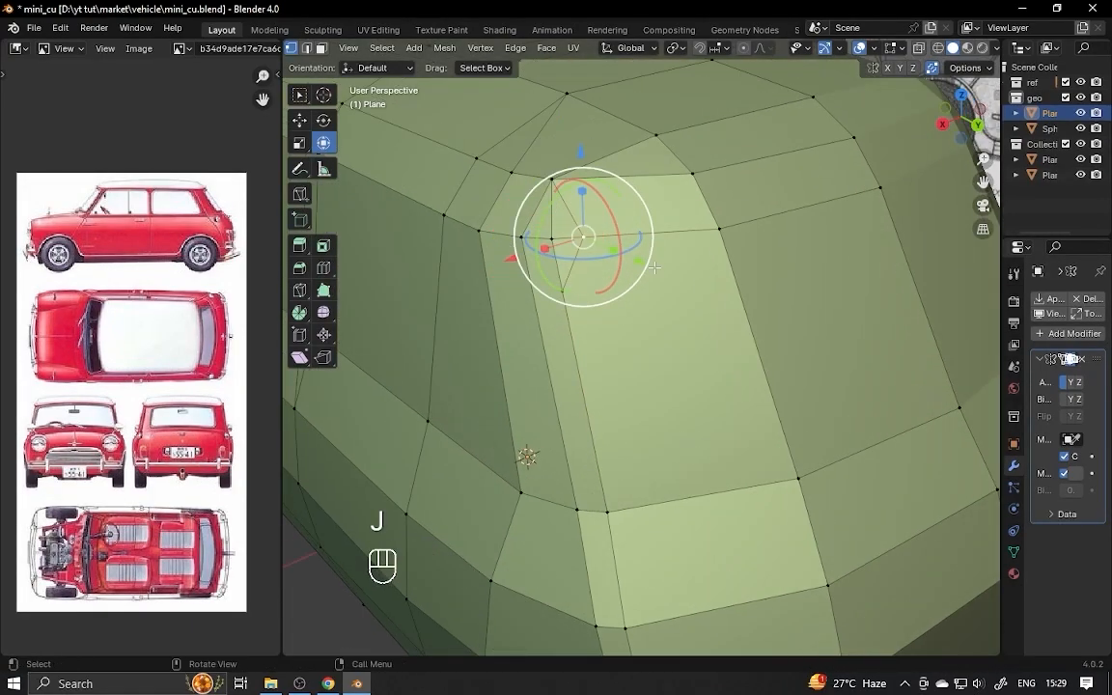
- Slide the vertices around the rear window's upper corner along their edges to space the new faces evenly
key("g")
key("g")
left_click(675, 261)
left_click_drag(666, 262, 714, 253, "alt")
scroll(591, 279, "up", 3)
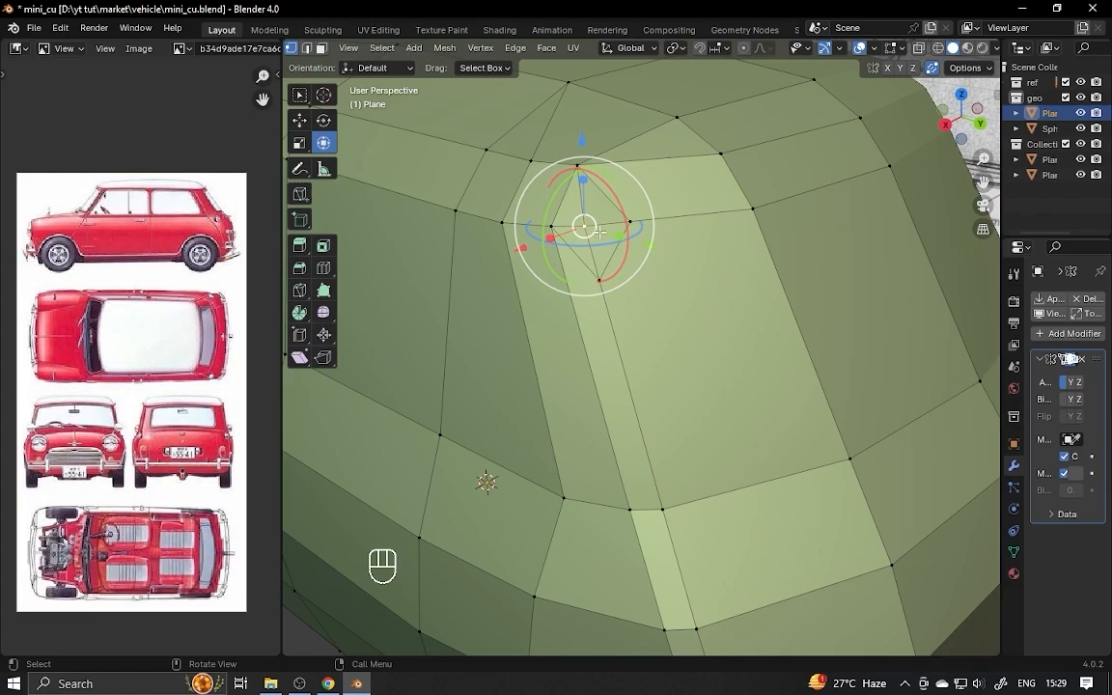
left_click_drag(655, 289, 704, 324, "ctrl+alt")
key("g")
key("g")
left_click(728, 280)
- Slide the front pillar's upper corner vertex and position it along the roof gutter in the side blueprint
left_click(567, 297)
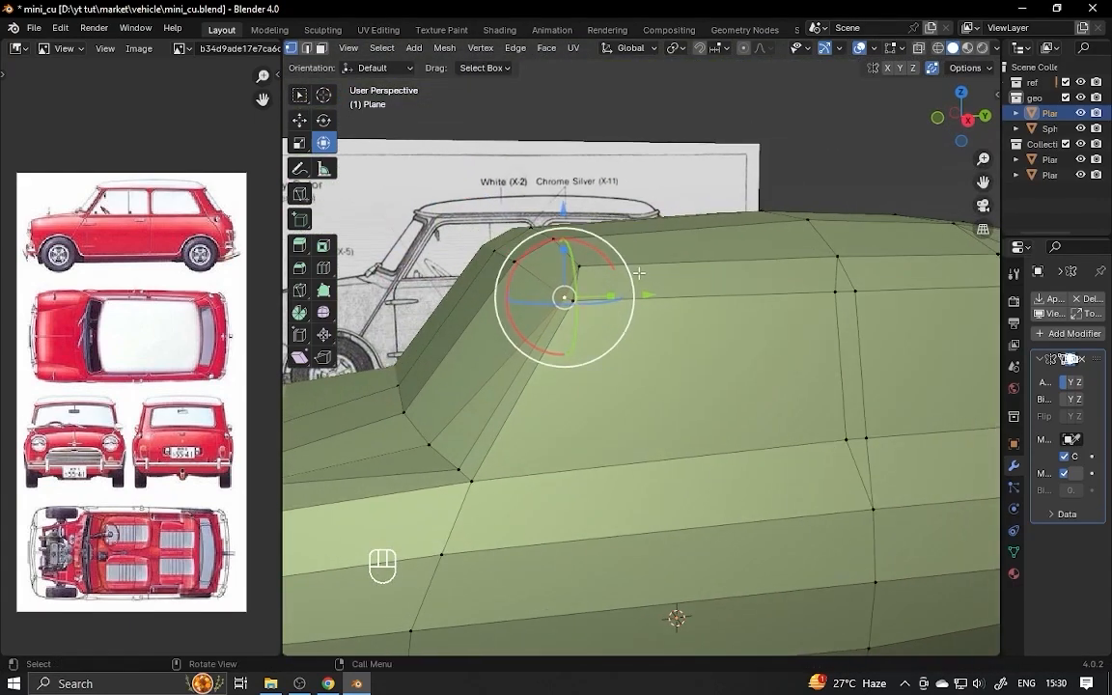
key("g")
key("g")
left_click(638, 276)
key("KP_3")
key("alt+z")
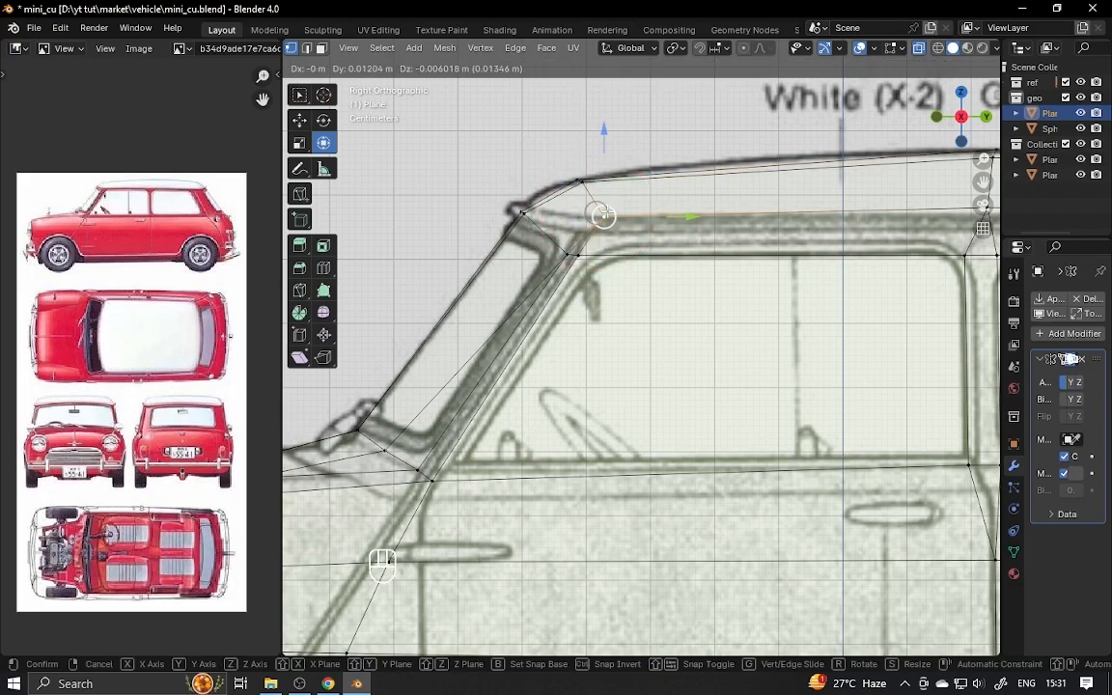
left_click_drag(607, 212, 606, 229, "ctrl+alt")
left_click_drag(606, 230, 616, 197, "alt+shift")
- Adjust the roof gutter vertex above the front door and move it along X
left_click(583, 225)
left_click_drag(583, 224, 765, 374)
key("alt+z")
key("g")
key("x")
left_click(714, 367)
- Knife-cut additional edges around the rear wheel arch and move a new vertex onto the blueprint's arch line
key("KP_3")
key("alt+z")
key("k")
left_click_drag(617, 376, 667, 369, "alt+shift")
key("k")
left_click_drag(729, 349, 722, 348)
left_click_drag(607, 445, 640, 399, "alt+shift")
- Adjust the lower body vertices between the door and rear wheel, and edge-slide the sill vertex below the door
left_click(640, 399)
left_click_drag(640, 400, 746, 412)
key("ctrl+z")
left_click_drag(747, 425, 745, 417)
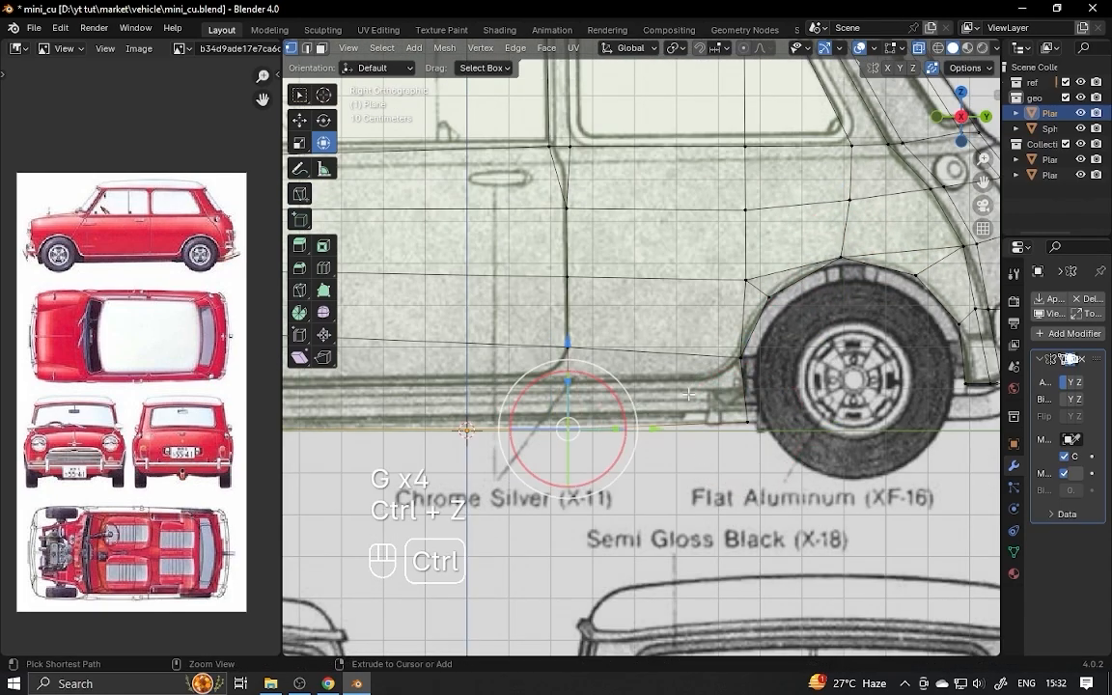
key("g")
key("g")
left_click(965, 366)
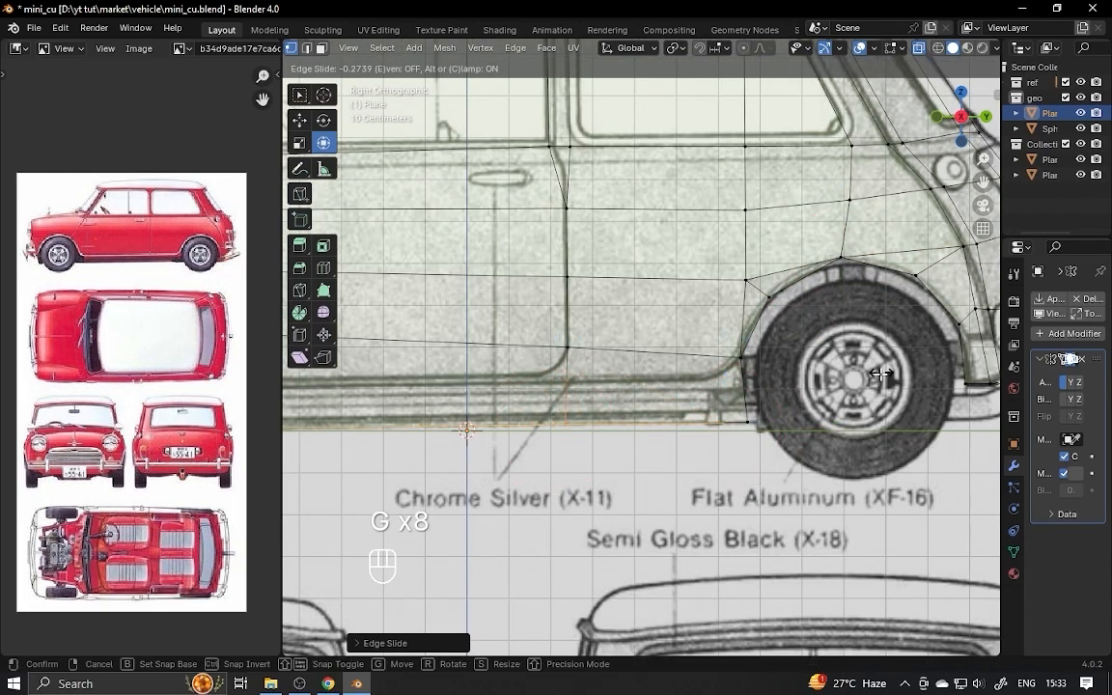
left_click(880, 374)
- Move the vertices along the front half of the rear wheel arch onto the blueprint's arch outline
left_click_drag(849, 309, 720, 384, "alt+shift")
left_click_drag(765, 307, 753, 331)
left_click_drag(753, 331, 608, 313, "alt+shift")
left_click_drag(608, 319, 608, 306, "ctrl+alt")
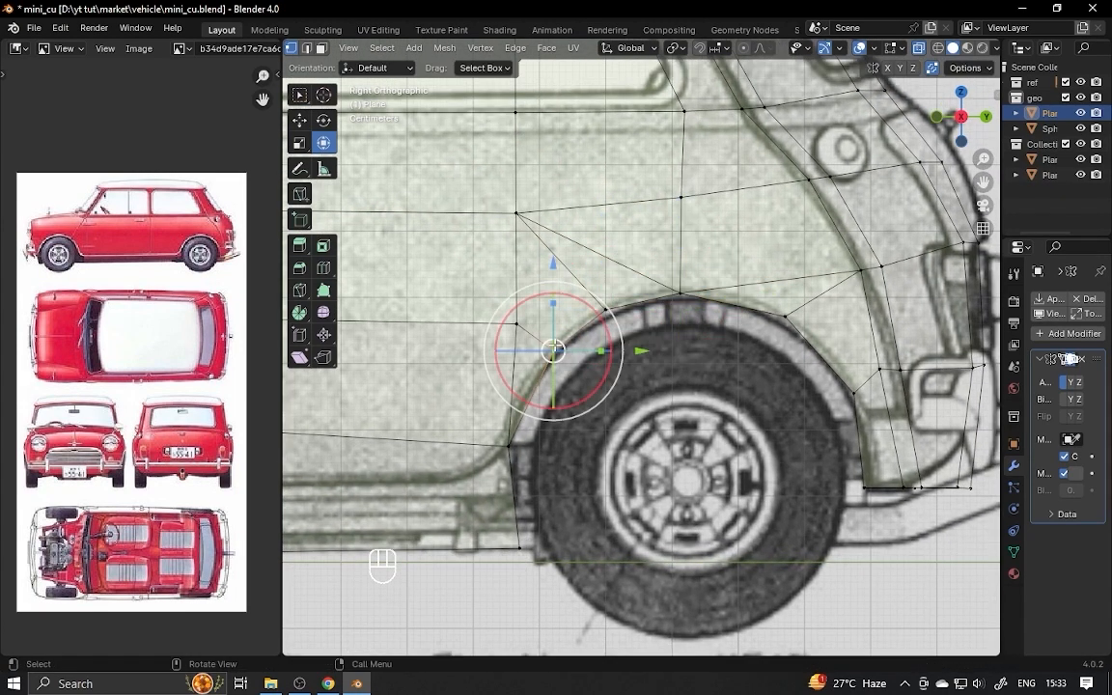
left_click_drag(553, 349, 543, 363)
left_click_drag(605, 309, 599, 318)
- Fit the back half of the rear wheel arch to the blueprint outline with an extra knife cut and vertex moves, and save the file
left_click_drag(668, 295, 661, 306, "alt+shift")
left_click_drag(665, 305, 678, 303)
left_click_drag(763, 326, 713, 336, "alt+shift")
key("k")
left_click(751, 201)
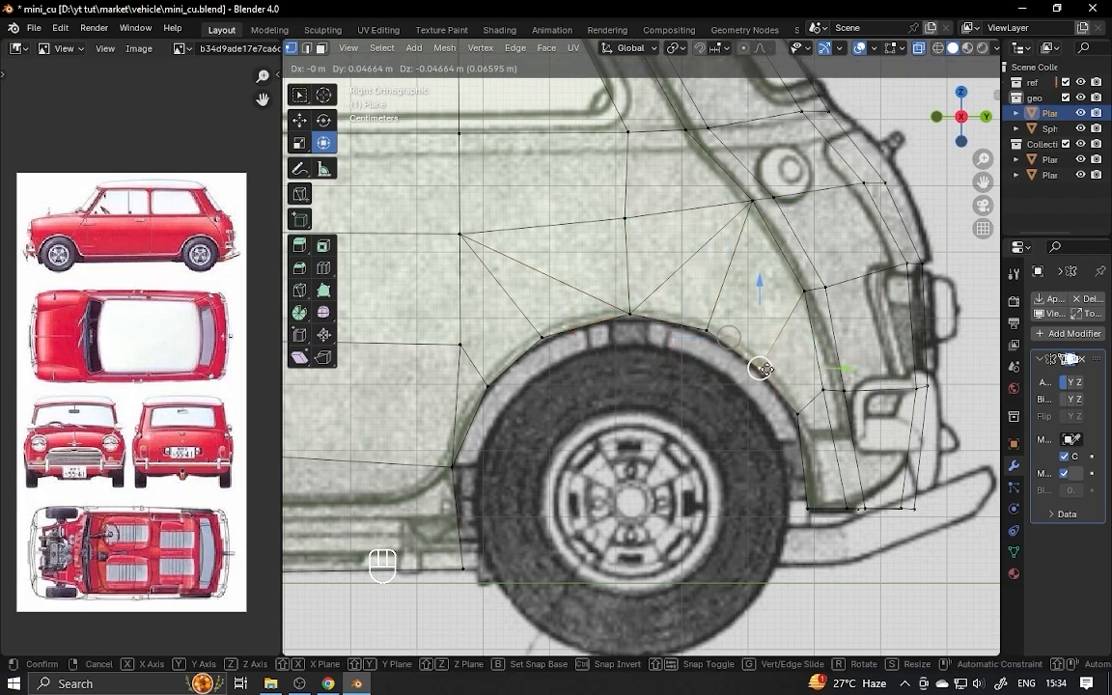
left_click_drag(625, 322, 627, 326)
key("ctrl+s")
- Knife-cut an edge from the fender vertex ahead of the door to the back half of the front wheel arch
left_click_drag(543, 388, 483, 449, "alt+shift")
left_click(452, 469)
left_click_drag(483, 449, 888, 367, "alt+shift")
left_click_drag(714, 328, 715, 289, "ctrl+alt")
left_click_drag(616, 325, 662, 334, "alt+shift")
left_click(767, 250)
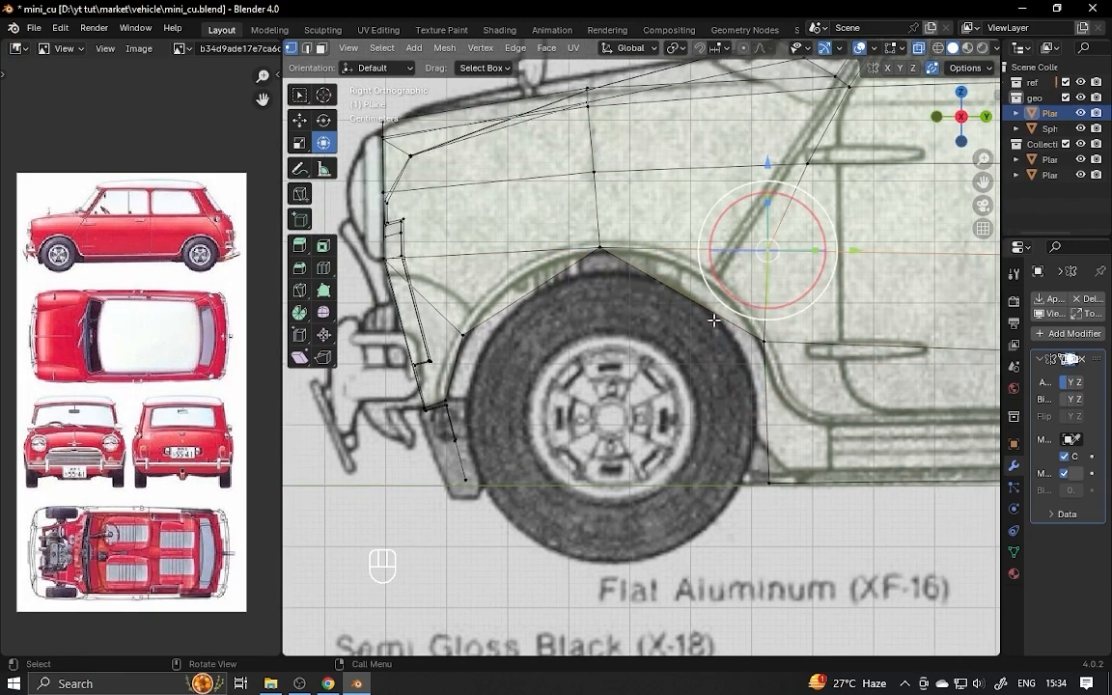
left_click_drag(647, 274, 698, 284, "alt+shift")
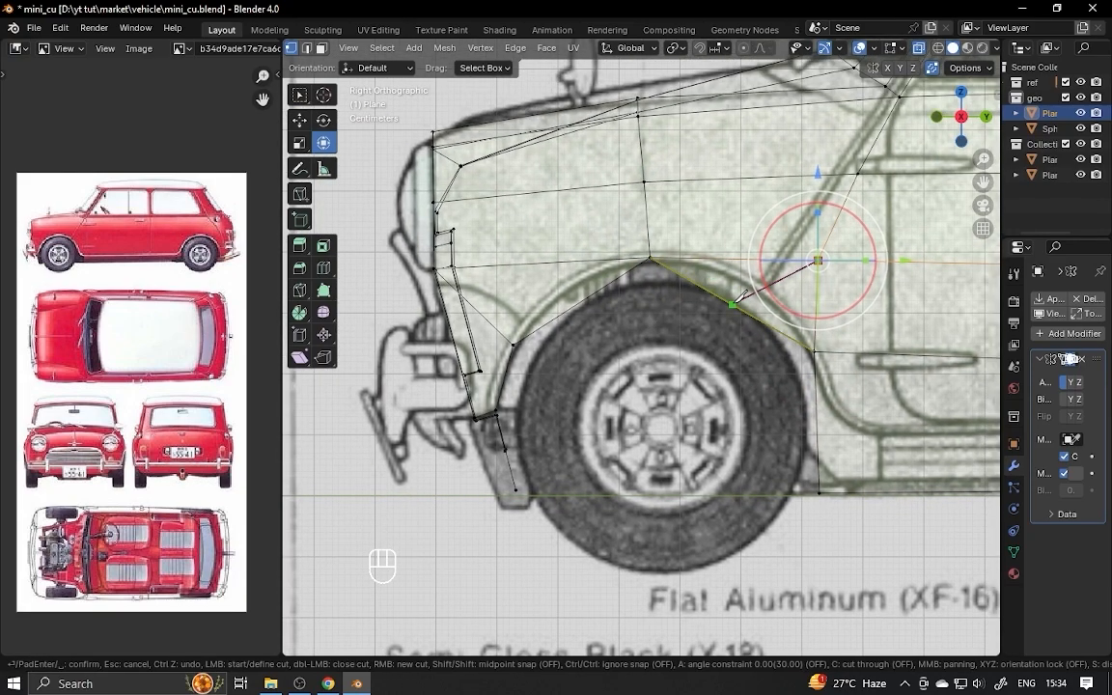
left_click_drag(755, 285, 756, 285)
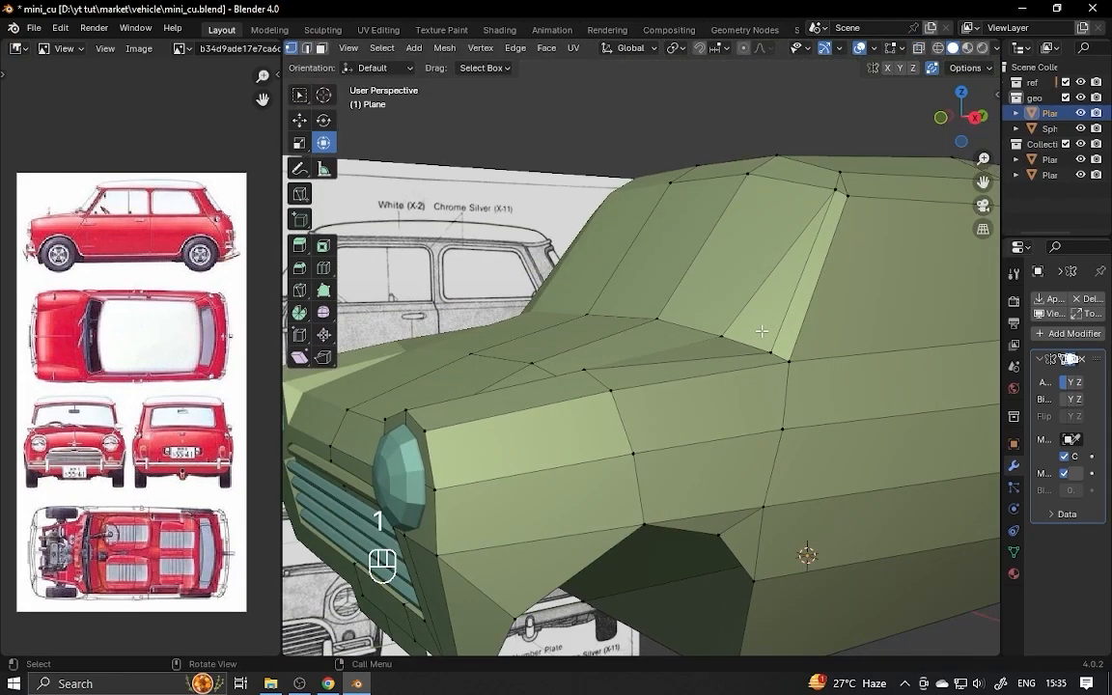
- Reposition the fender vertices around the new front wheel arch cut, checking their width in the front view
left_click(726, 359)
key("g")
mouse_move(763, 353)
left_mouse_down("alt")
mouse_move(719, 348)
mouse_move(716, 330)
mouse_move(791, 360)
mouse_move(734, 424)
left_mouse_up("alt")
key("g")
left_click(758, 323)
key("g")
left_click(770, 359)
left_click(732, 460)
key("KP_1")
left_click_drag(812, 341, 820, 351)
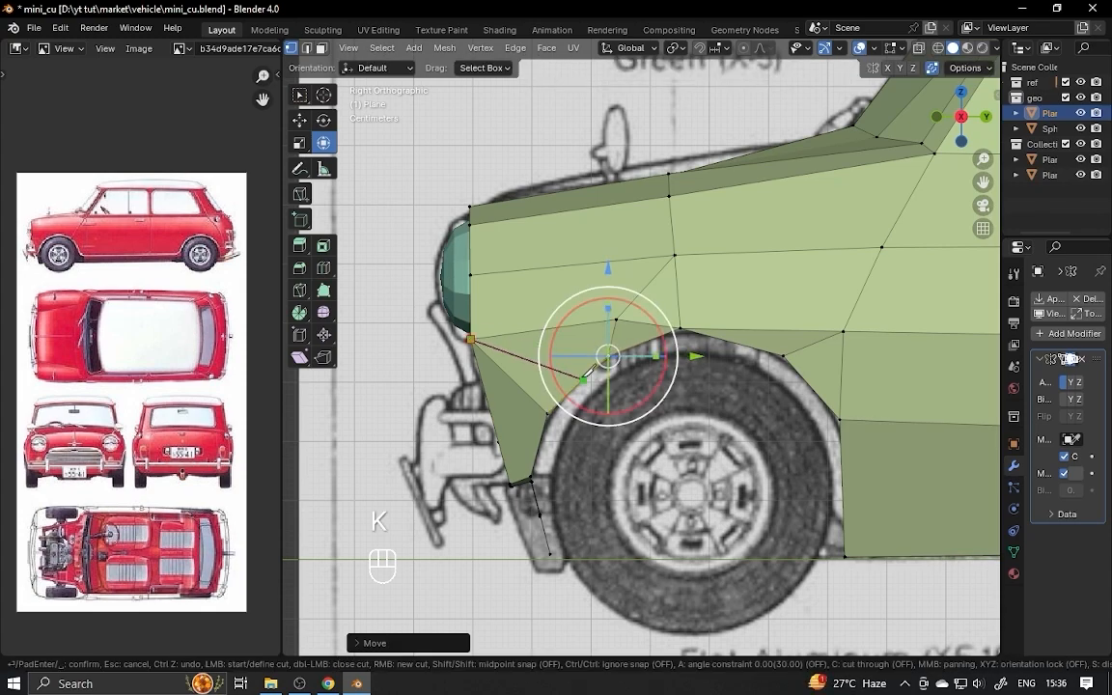
- Knife-cut an edge from the front fender corner to the front half of the wheel arch and slide the vertex above the arch
left_click(585, 374)
key("Return")
left_click(618, 323)
key("alt+z")
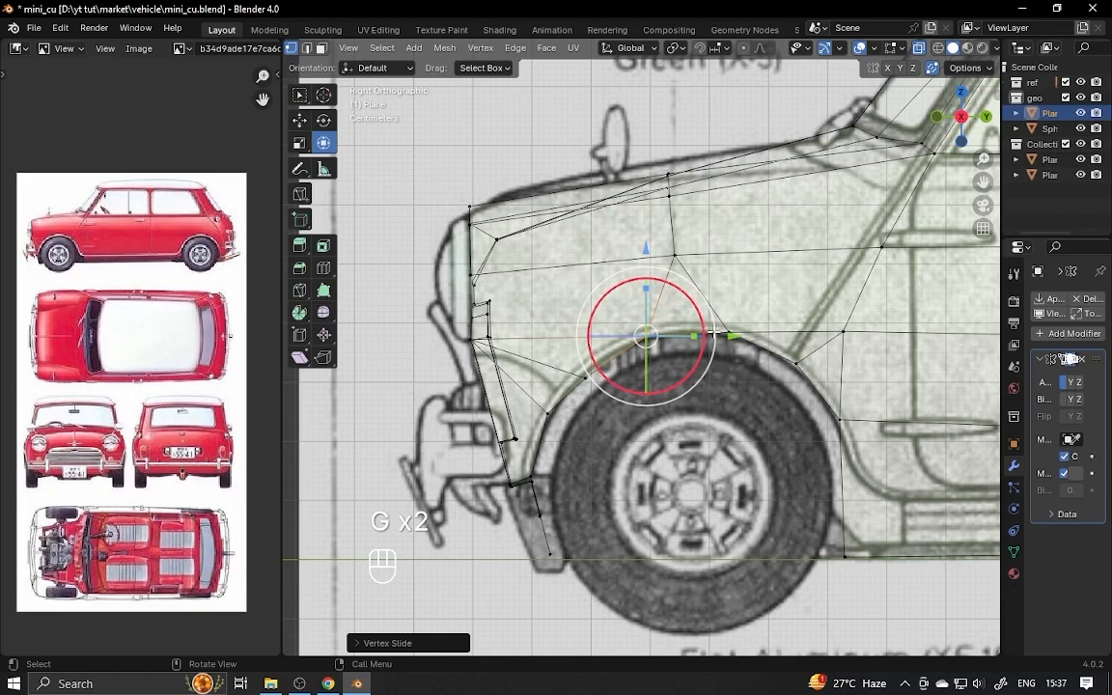
- Move the vertices along the top and front half of the front wheel arch onto the blueprint's arch outline
left_click(960, 118)
left_click(960, 118)
scroll(656, 334, "up", 1)
left_click_drag(647, 334, 653, 332)
left_click(575, 381)
left_click_drag(575, 382, 583, 368)
middle_click_drag(600, 367, 551, 347, "shift")
left_click(484, 404)
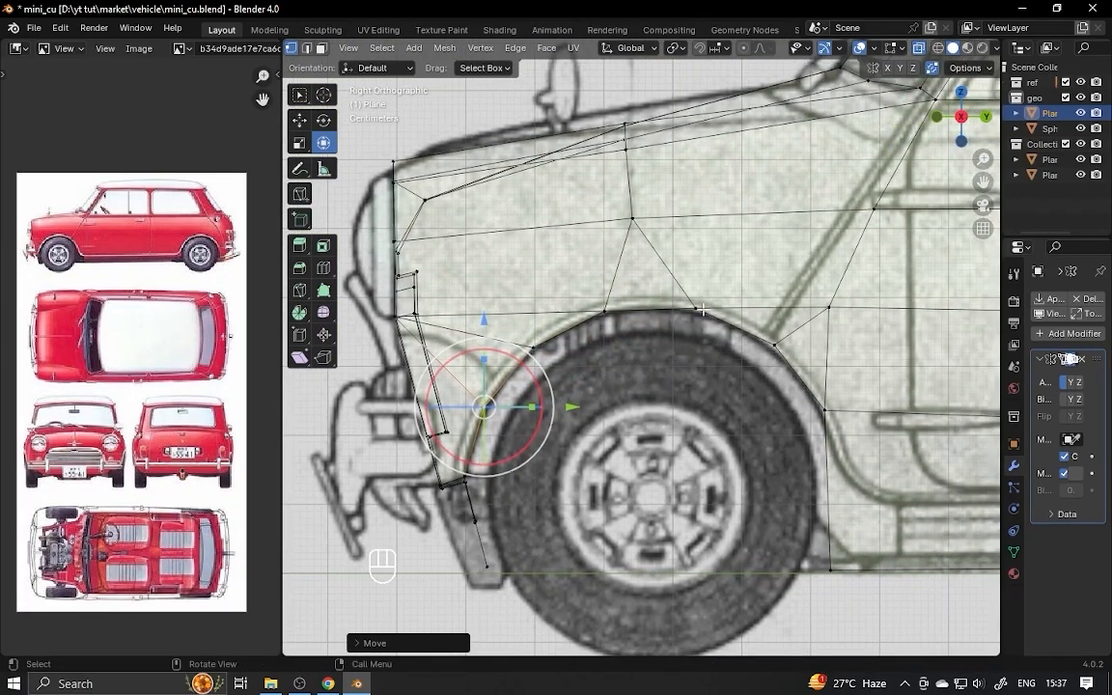
- Fit the vertices on the back half of the front wheel arch to the blueprint and shift the sill vertex behind the wheel along Y
left_click(774, 343)
middle_click_drag(774, 344, 709, 330, "shift")
left_click(758, 395)
left_click_drag(758, 395, 761, 402)
scroll(760, 415, "down", 1)
left_click_drag(775, 579, 715, 468, "alt+shift")
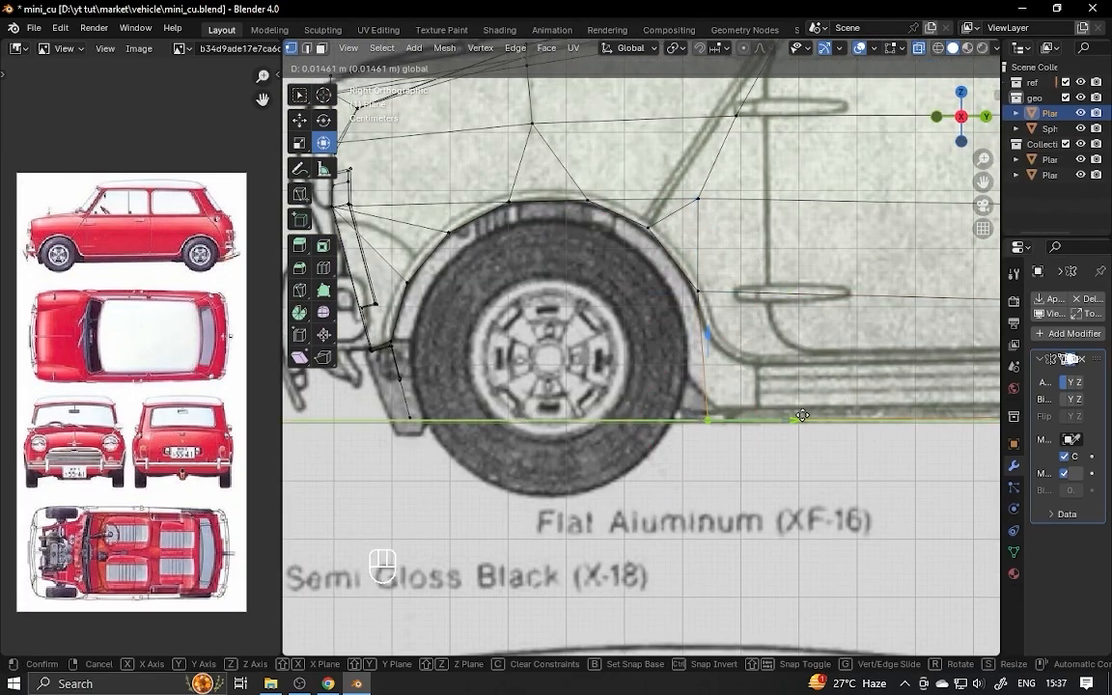
left_click_drag(802, 415, 804, 415)
- Try to lower the arch vertex behind the front wheel toward the sill, and undo the move
left_click_drag(763, 377, 733, 420, "ctrl+alt")
left_click(684, 305)
left_click_drag(684, 305, 693, 344)
left_click_drag(849, 318, 564, 332, "alt+shift")
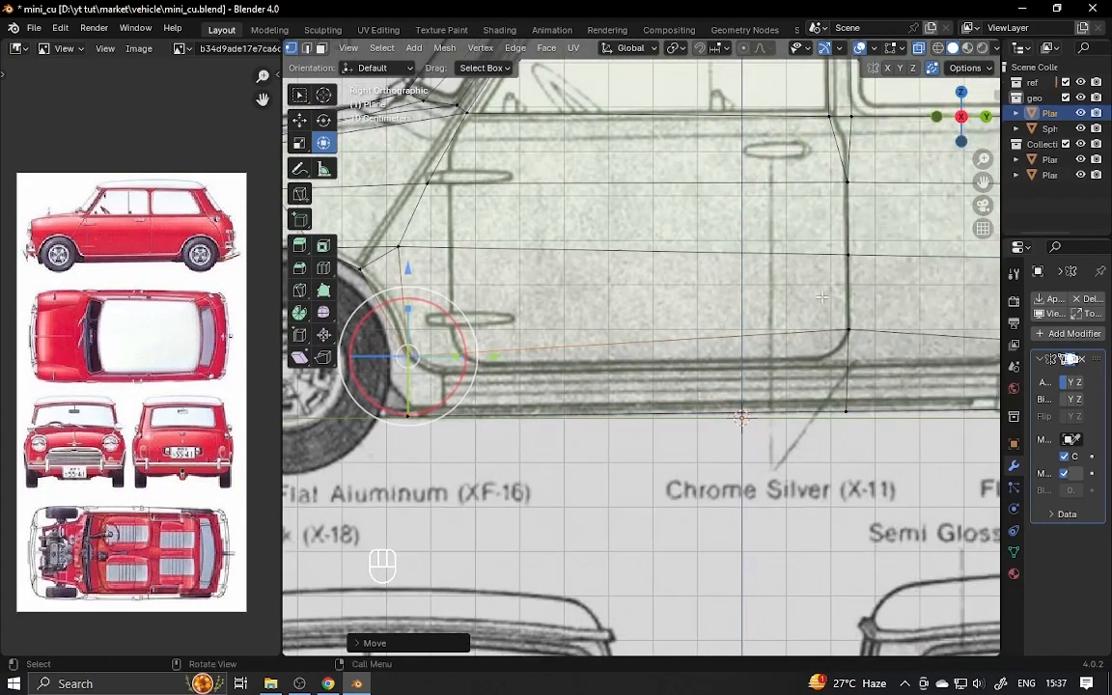
key("ctrl+z")
- Slide the vertex behind the front wheel and adjust the fender vertices along X to the body contour in the front view
key("g")
key("g")
key("alt+z")
key("KP_1")
left_click(679, 336)
left_click_drag(777, 337, 791, 339)
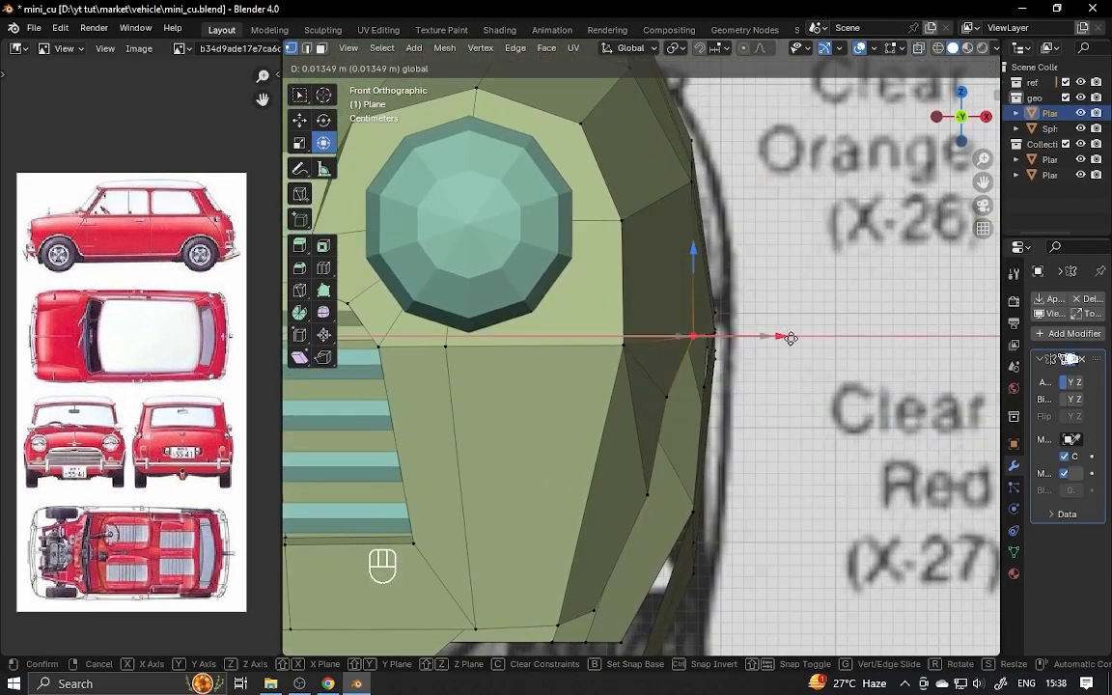
left_click(766, 394)
middle_click_drag(763, 333, 791, 263, "shift")
left_click_drag(772, 405, 805, 366, "alt+shift")
left_click(712, 369)
left_click_drag(794, 371, 695, 318)
left_click_drag(762, 392, 794, 379)
- Extrude the front wheel arch edges inward along X to form the depth of the wheel well
left_click_drag(676, 406, 618, 371, "alt")
key("e")
key("x")
left_click(751, 329)
left_click(508, 364)
- Fill a face on the car's underside near the front corner and add a bevelled loop cut
left_click_drag(698, 413, 664, 269, "alt")
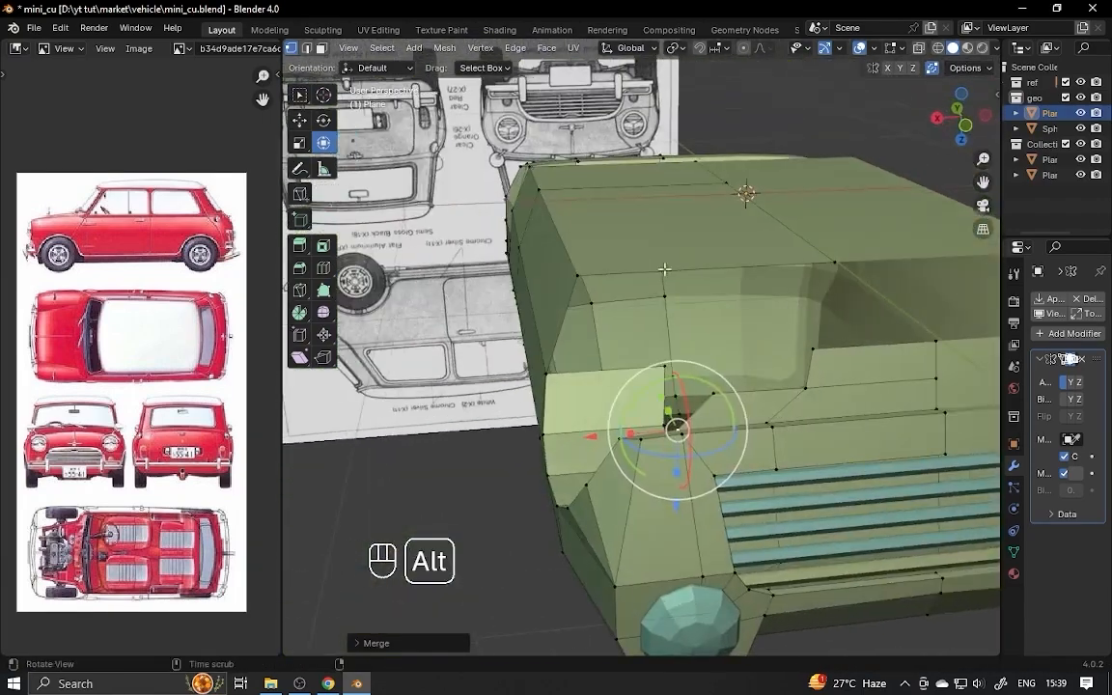
left_click_drag(627, 316, 712, 340, "alt")
key("f")
key("ctrl+r")
left_click(517, 322)
left_click(516, 323)
key("ctrl+b")
mouse_move(566, 325)
left_mouse_down("alt")
mouse_move(606, 295)
mouse_move(579, 323)
mouse_move(599, 320)
mouse_move(579, 308)
mouse_move(590, 313)
mouse_move(604, 296)
mouse_move(571, 303)
mouse_move(502, 367)
mouse_move(604, 333)
mouse_move(595, 371)
mouse_move(539, 342)
mouse_move(579, 333)
left_mouse_up("alt")
key("f")
key("ctrl+z")
- Extrude the underside edge along Y, merge its end vertices with the adjoining geometry, and vertex-slide the joined corner
key("e")
key("y")
left_click(597, 302)
key("1")
left_click(492, 376, "shift")
key("m")
left_click(550, 342)
key("g")
key("g")
left_click(600, 346)
- Select the lower front corner vertices ahead of the wheel with X-ray on, and slide the corner vertices along their edges
left_click_drag(580, 333, 656, 333, "alt")
left_click_drag(657, 333, 666, 256, "ctrl+alt")
key("alt+z")
left_click_drag(620, 551, 479, 405)
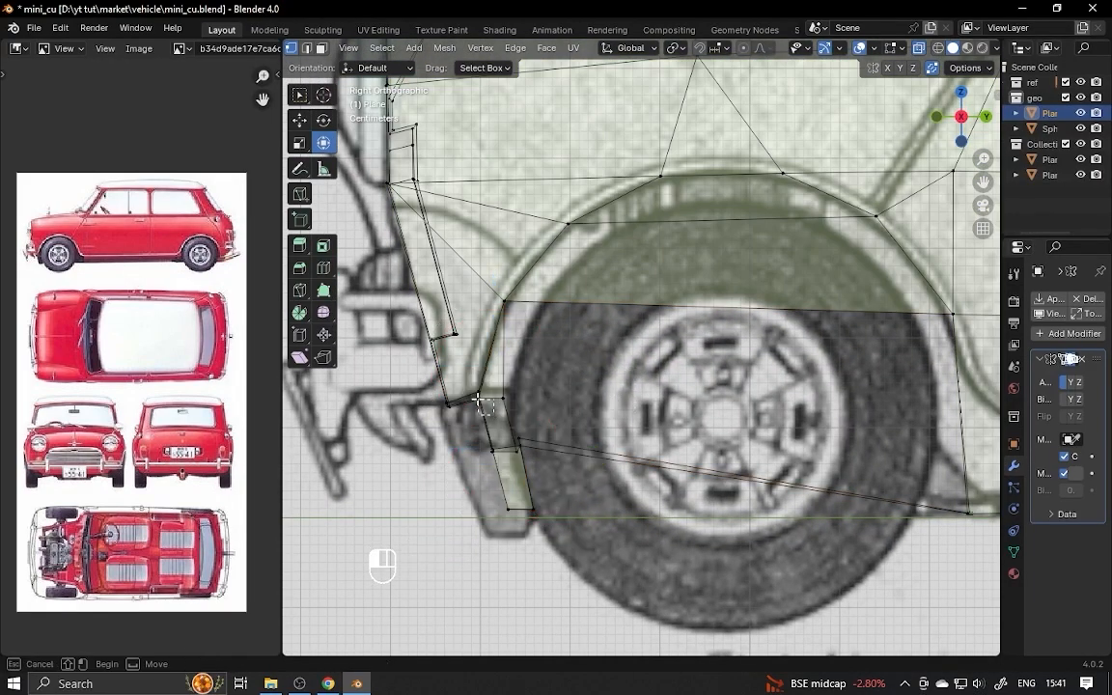
left_click(924, 53)
left_click_drag(579, 386, 565, 309, "alt")
left_click(551, 227)
left_click(499, 385, "ctrl")
key("g")
key("g")
- Connect two vertices at the lower front corner with an edge, and reposition the corner with a slide and a downward Z move
left_click(426, 263)
left_click(453, 324, "shift")
left_click_drag(425, 263, 478, 328, "alt")
key("j")
key("g")
key("g")
left_click(473, 367)
left_click_drag(496, 375, 689, 301, "alt")
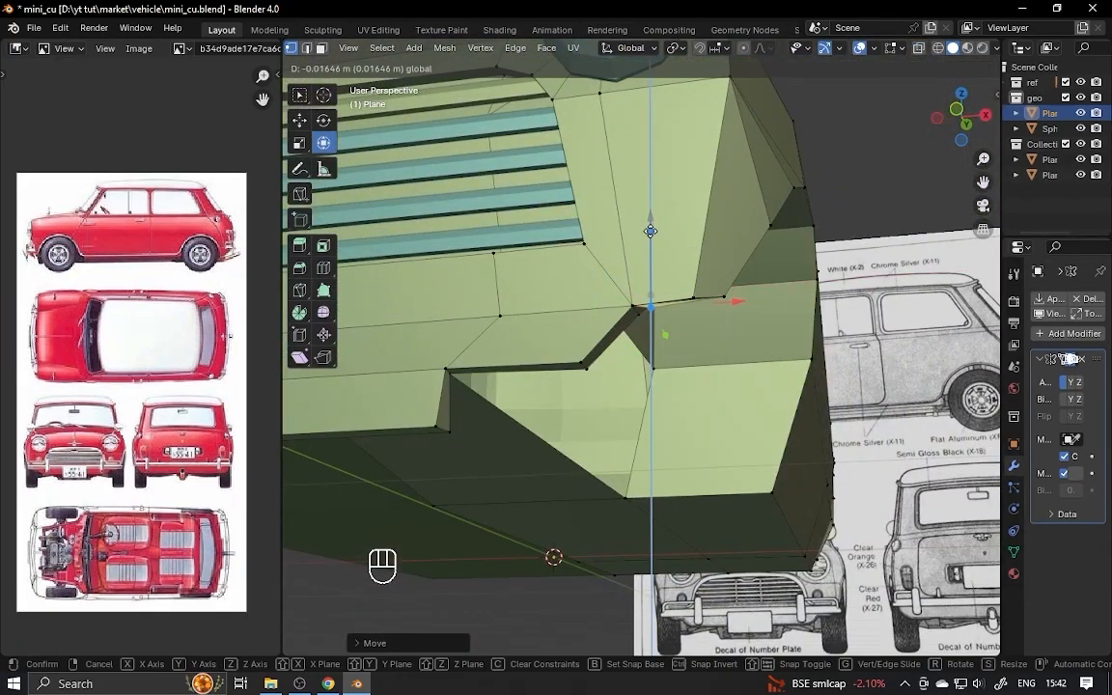
left_click_drag(650, 230, 651, 232)
- Delete the selected geometry at the lower front corner, slide the remaining vertex along its edge, and save the file
left_click_drag(650, 232, 637, 368, "alt")
left_click(509, 278, "shift")
key("x")
key("g")
key("g")
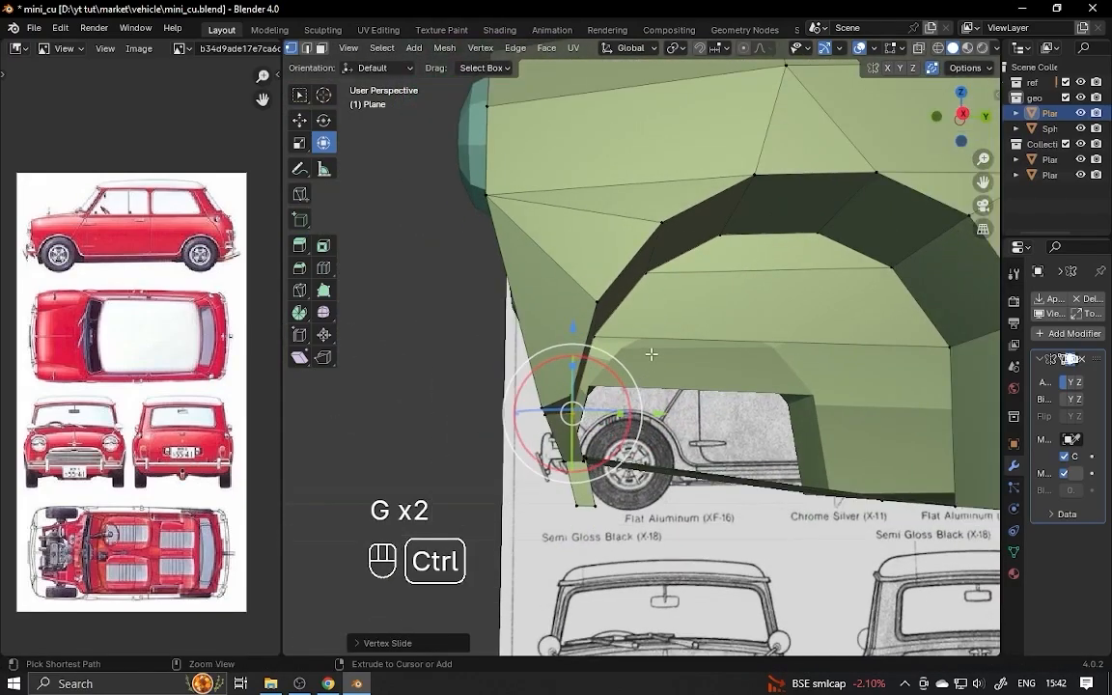
key("ctrl+s")
- Fill the open gap at the front end of the wheel well with a face and save the file
key("2")
left_click(560, 391)
key("f")
key("ctrl+s")
scroll(679, 369, "down", 4)
- Select the edge path around the remaining wheel arch and extrude it inward along X
left_click(702, 409)
left_click(769, 396)
left_click_drag(702, 409, 676, 314, "alt")
left_click(648, 415, "ctrl")
key("e")
key("x")
left_click(709, 406)
left_click(706, 379)
- Merge the two neighbouring vertices at the end of the extruded wheel well edges
left_click_drag(705, 379, 579, 338, "alt")
left_click(546, 326)
left_click(521, 352, "shift")
key("m")
left_click(590, 395)
- Fill the inner side of the wheel well with a row of faces between the open edges
left_click_drag(590, 395, 551, 335, "alt")
key("2")
key("f")
key("f")
key("f")
key("f")
key("1")
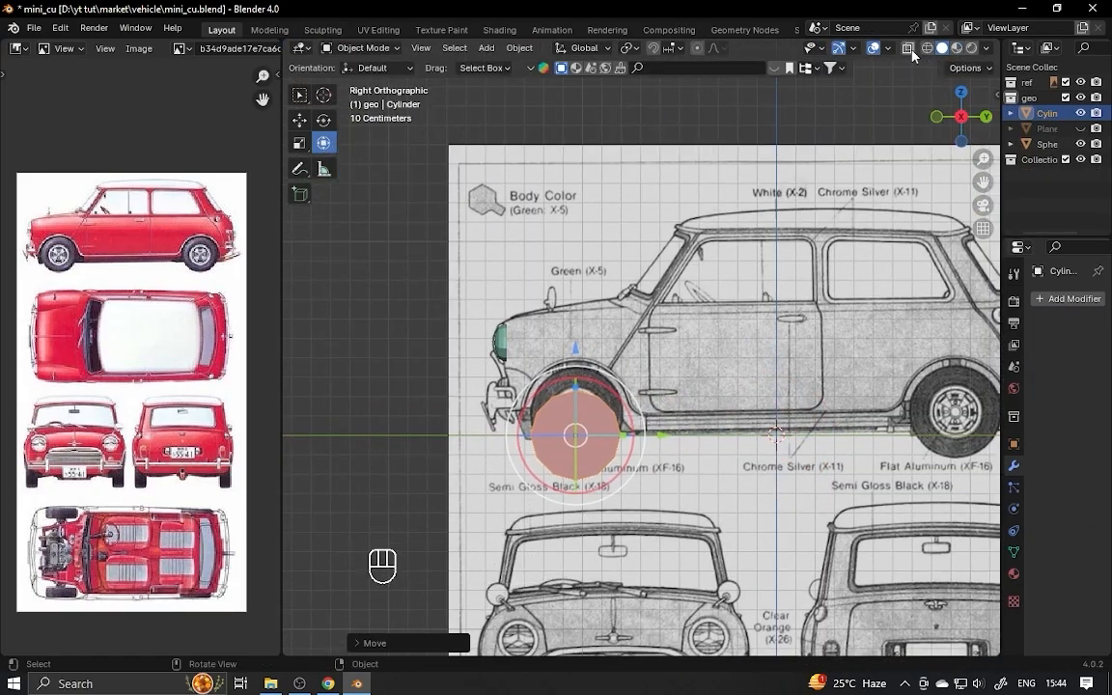
- Scale the wheel cylinder to the blueprint's front tyre diameter in the side view and rotate it to fit
scroll(691, 382, "up", 3)
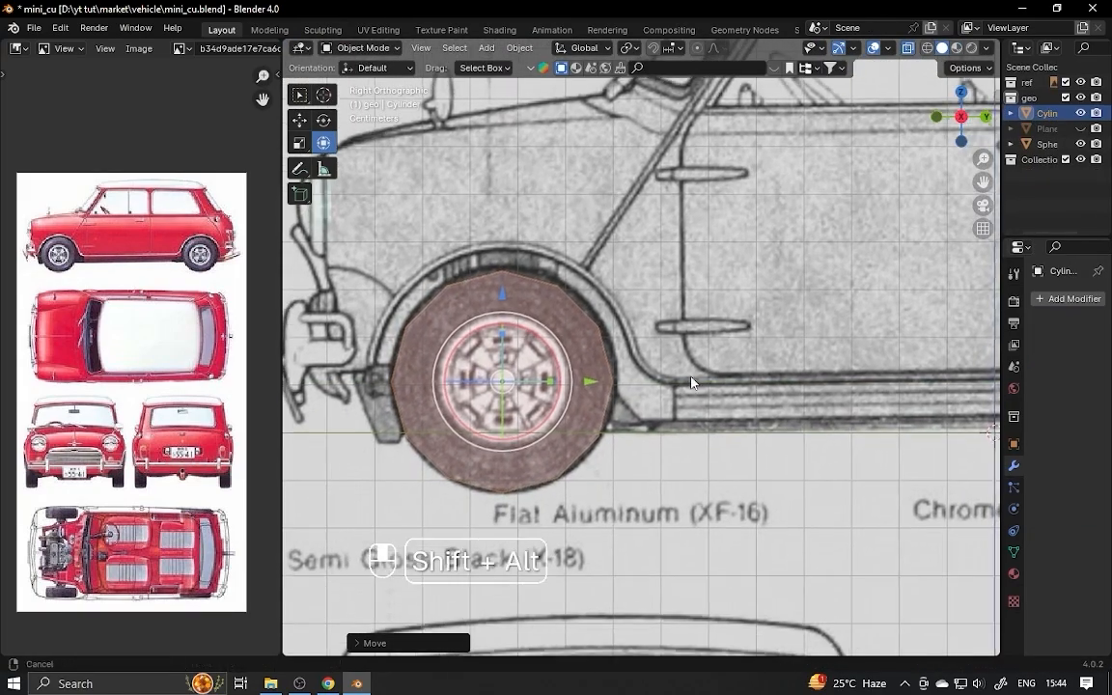
key("s")
left_click(530, 359)
left_click_drag(530, 359, 613, 343, "alt+shift")
left_click_drag(613, 343, 670, 399, "ctrl+alt")
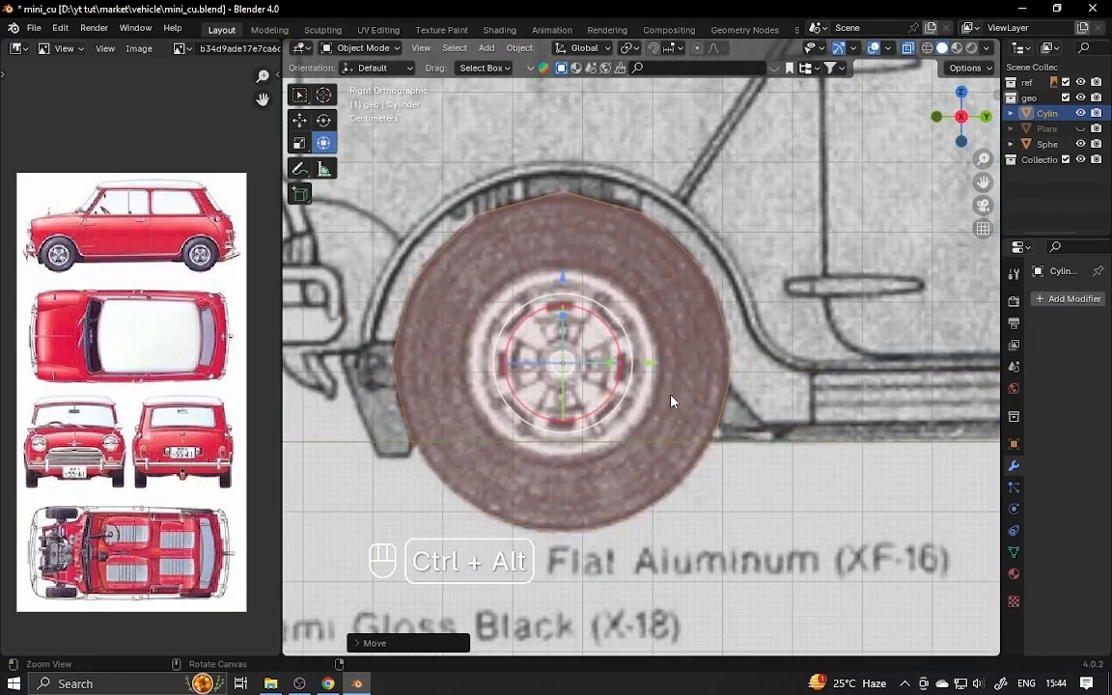
key("r")
left_click_drag(622, 299, 675, 338, "alt")
- Move the wheel cylinder outward along X onto the front tyre in the front view blueprint
left_click_drag(652, 370, 619, 367)
key("KP_1")
left_click_drag(639, 356, 898, 352)
left_click_drag(743, 338, 799, 333, "ctrl+alt")
left_click_drag(833, 338, 799, 333, "alt+shift")
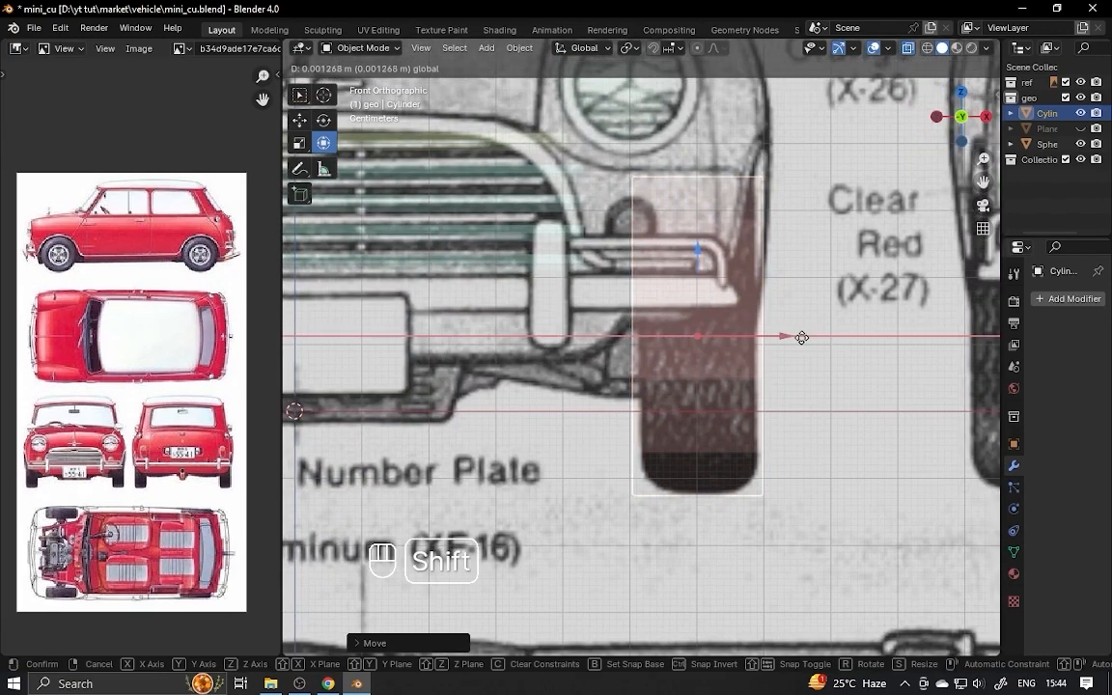
- Select the whole cylinder mesh in Edit Mode and scale it along X to the blueprint's tyre width
key("Tab")
key("a")
key("s")
key("x")
- Add a centred loop cut around the tyre cylinder and bevel it into two edge loops
key("ctrl+r")
left_click(741, 458)
right_click(741, 457)
key("ctrl+b")
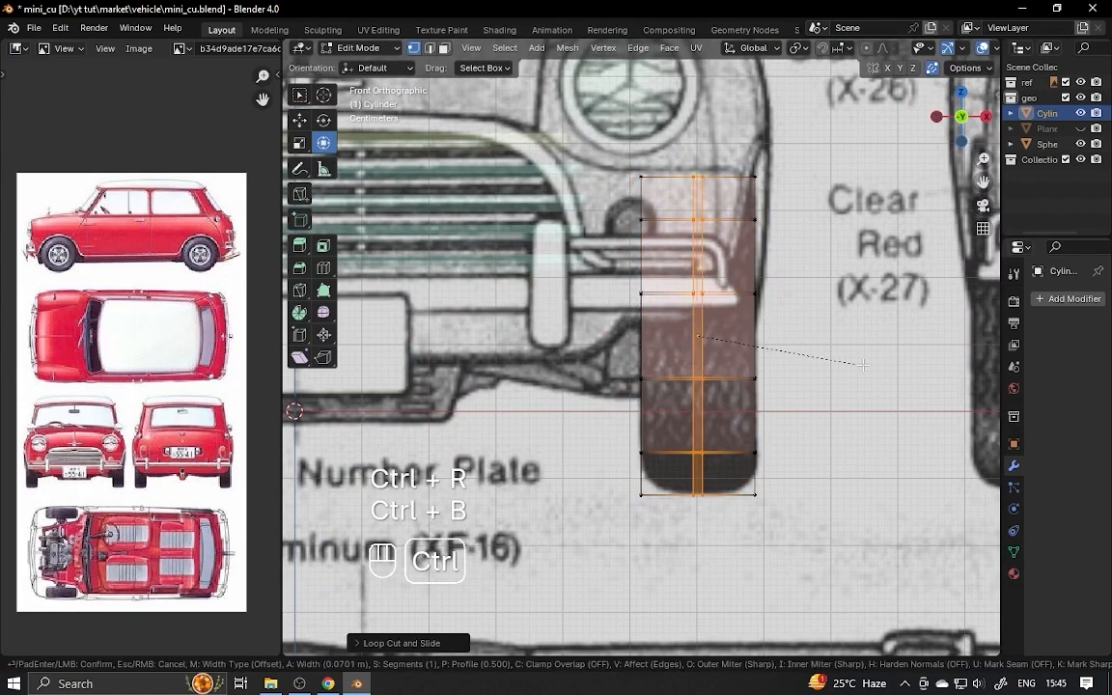
left_click(873, 369)
- Select the tyre's two outer rim loops and shrink them to taper the shoulders
double_click(641, 475)
double_click(757, 483, "shift")
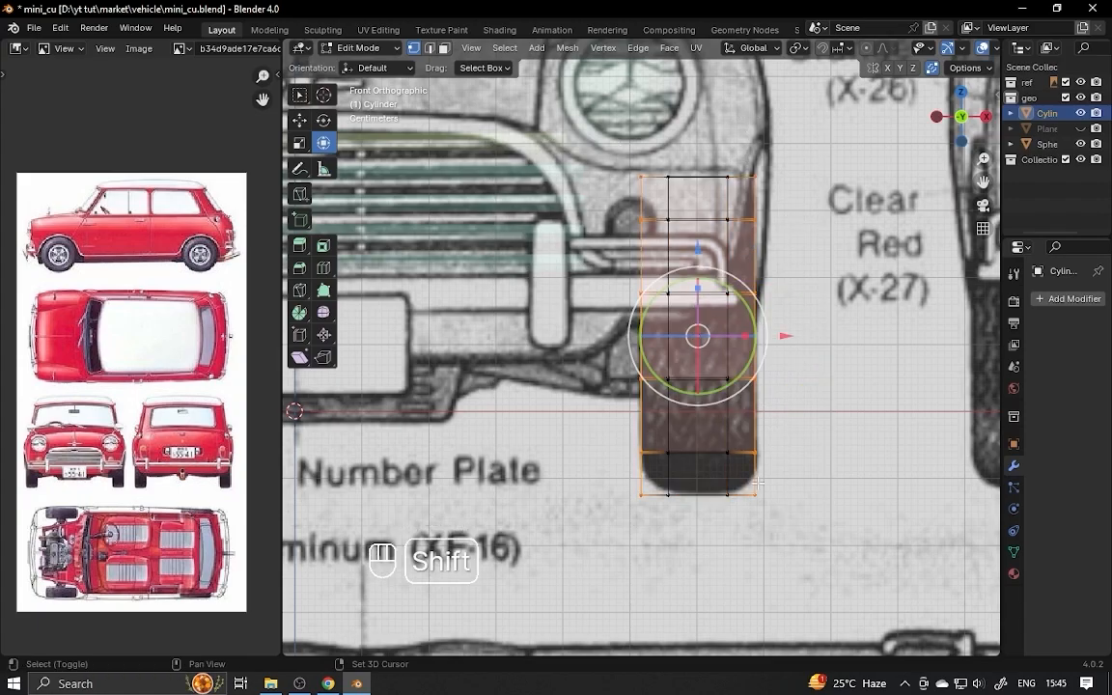
left_click(984, 117)
- Inset the tyre's outer side face repeatedly and recess the centre to form the rim opening
key("3")
left_click(628, 386)
left_click_drag(687, 439, 712, 391, "ctrl+alt")
key("i")
left_click(656, 340)
left_click_drag(661, 333, 789, 446, "alt")
key("i")
left_click(859, 340)
left_click_drag(782, 425, 689, 273, "alt")
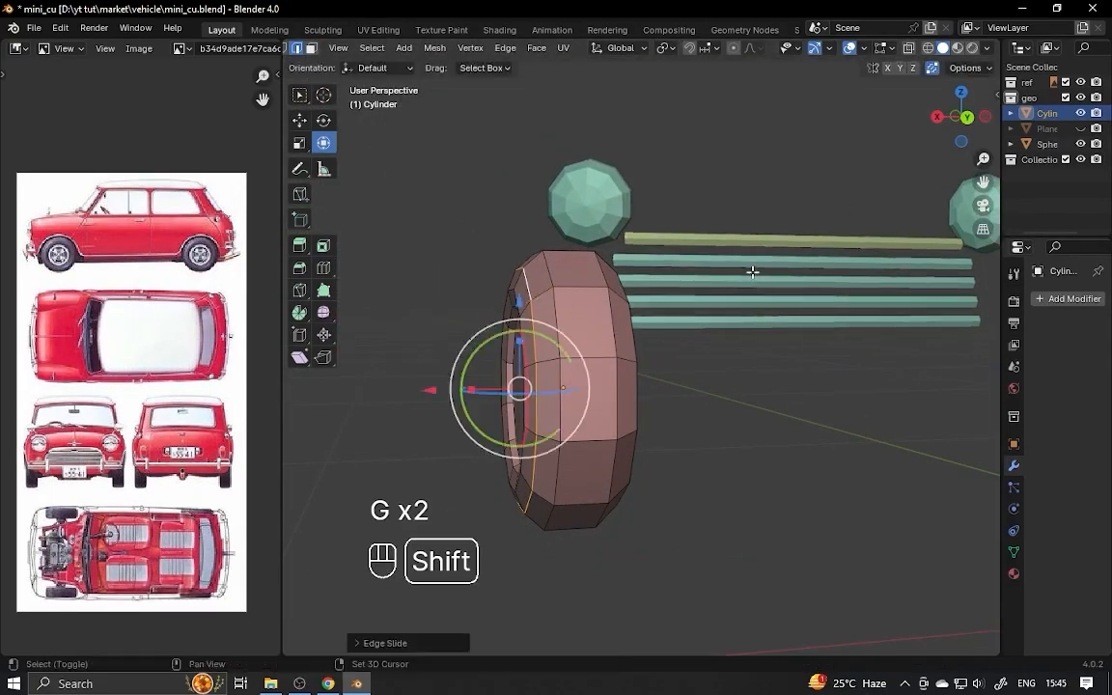
- Inset the recessed wheel face to the blueprint's rim edge and hub in the side view
key("3")
key("i")
left_click_drag(780, 320, 797, 197, "ctrl+alt")
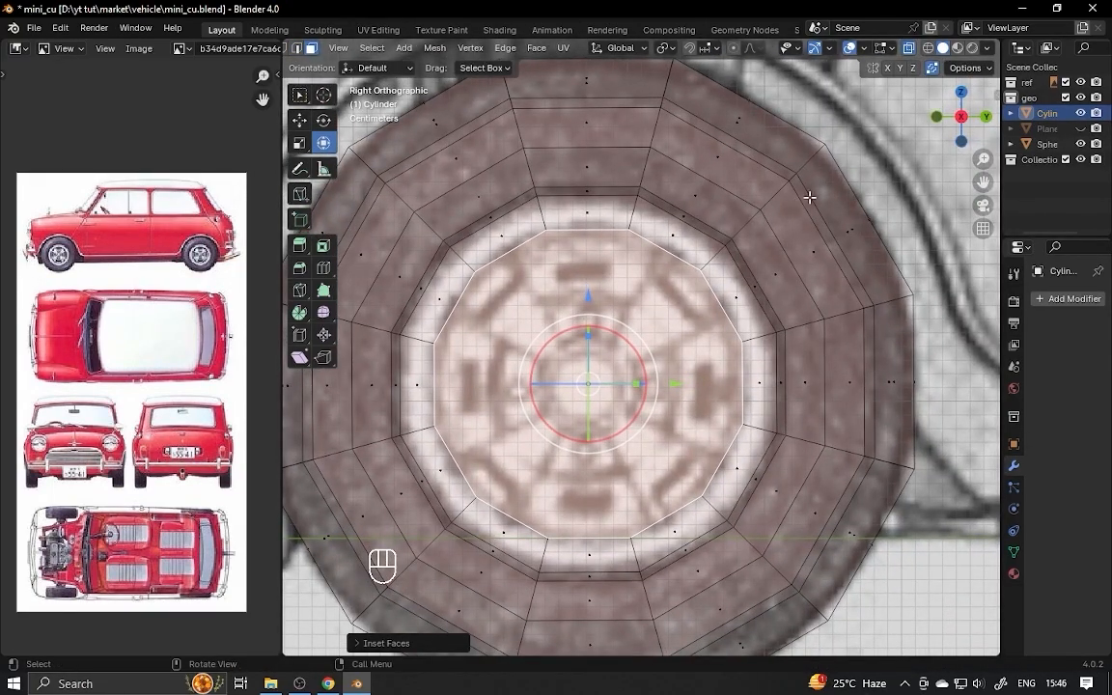
key("i")
- Select the rim ring, hub and alternating spoke faces and separate them from the tyre as their own object
left_click(907, 55)
left_click(596, 229, "alt+shift")
left_click(716, 412, "shift")
left_click(743, 304, "shift")
left_click(635, 277, "shift")
left_click(608, 385, "shift")
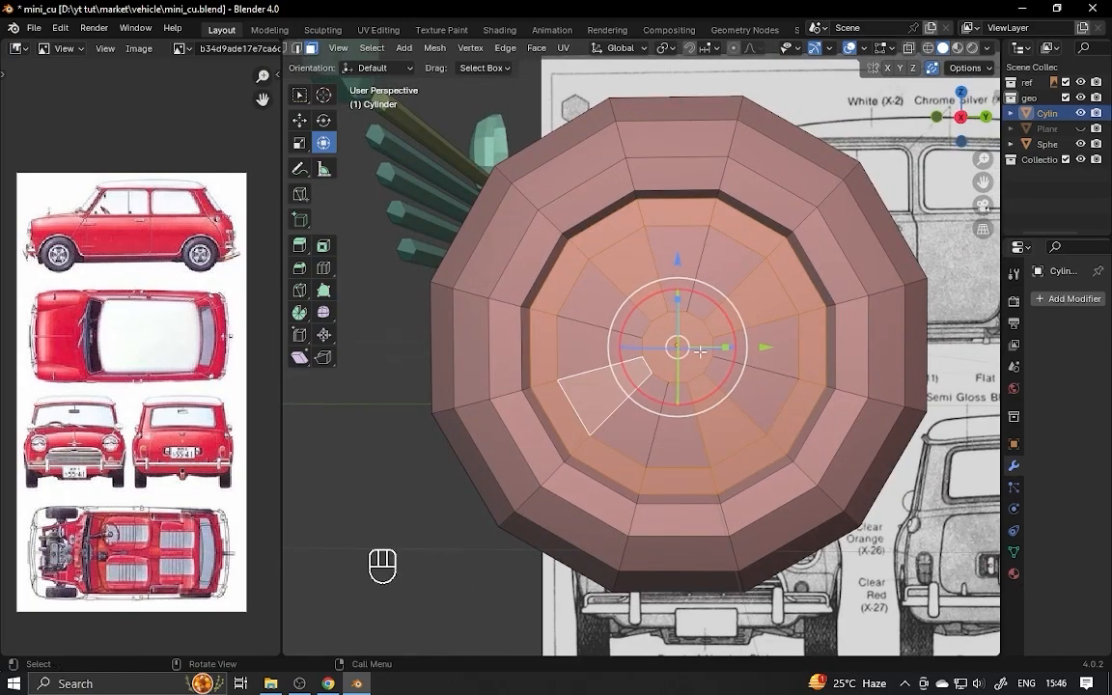
left_click_drag(813, 351, 754, 355, "alt")
left_click(716, 362)
key("ctrl+KP_Add")
key("ctrl+KP_Add")
key("p")
key("Tab")
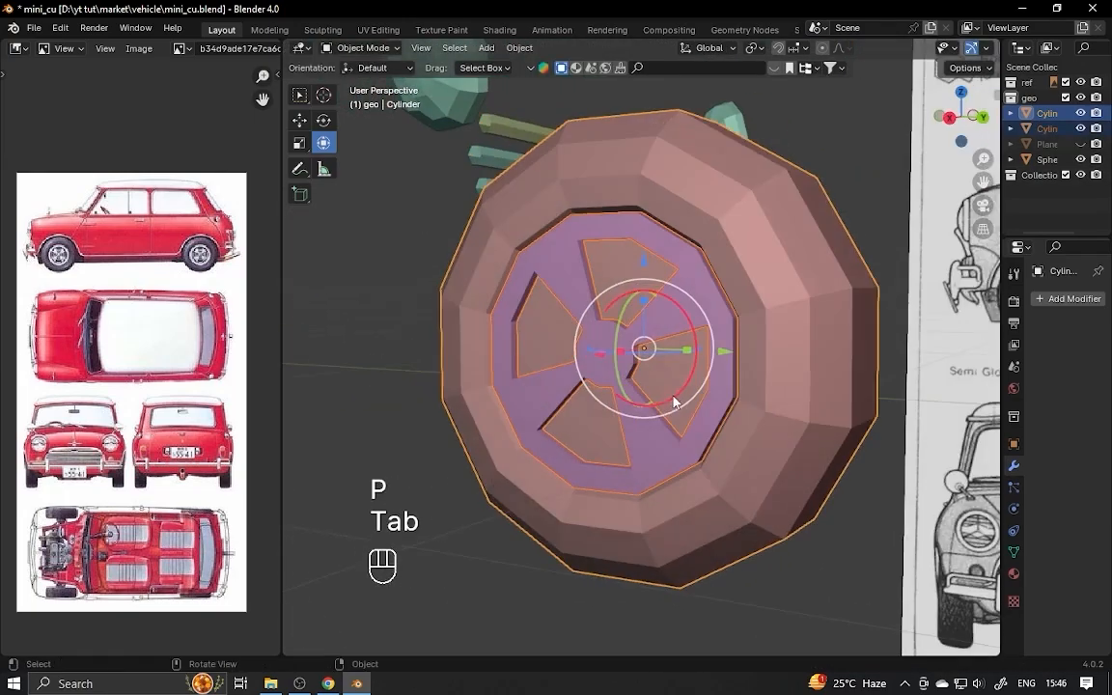
- Extrude the separated rim and spokes to give them thickness and slide the rim's inner edge loop
key("Tab")
key("3")
key("e")
left_click(692, 305)
left_click_drag(692, 305, 762, 285, "alt")
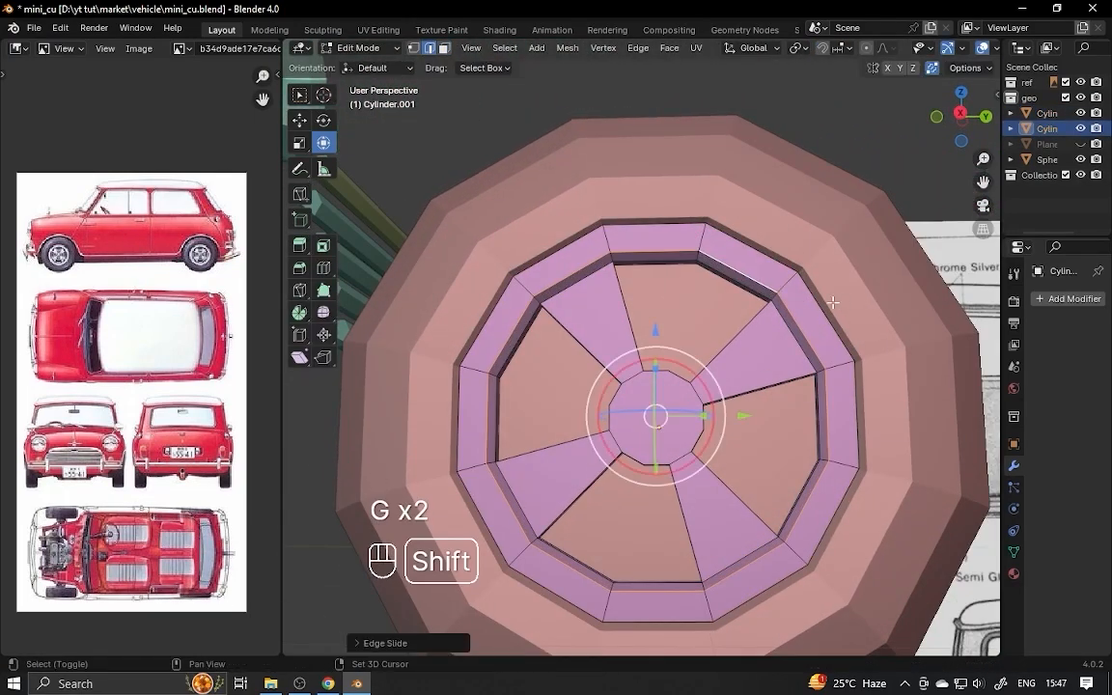
middle_click_drag(832, 303, 789, 396)
- Cut, bevel, inset and extrude the wheel panels between the spokes, and join the rim with the tyre
key("ctrl+r")
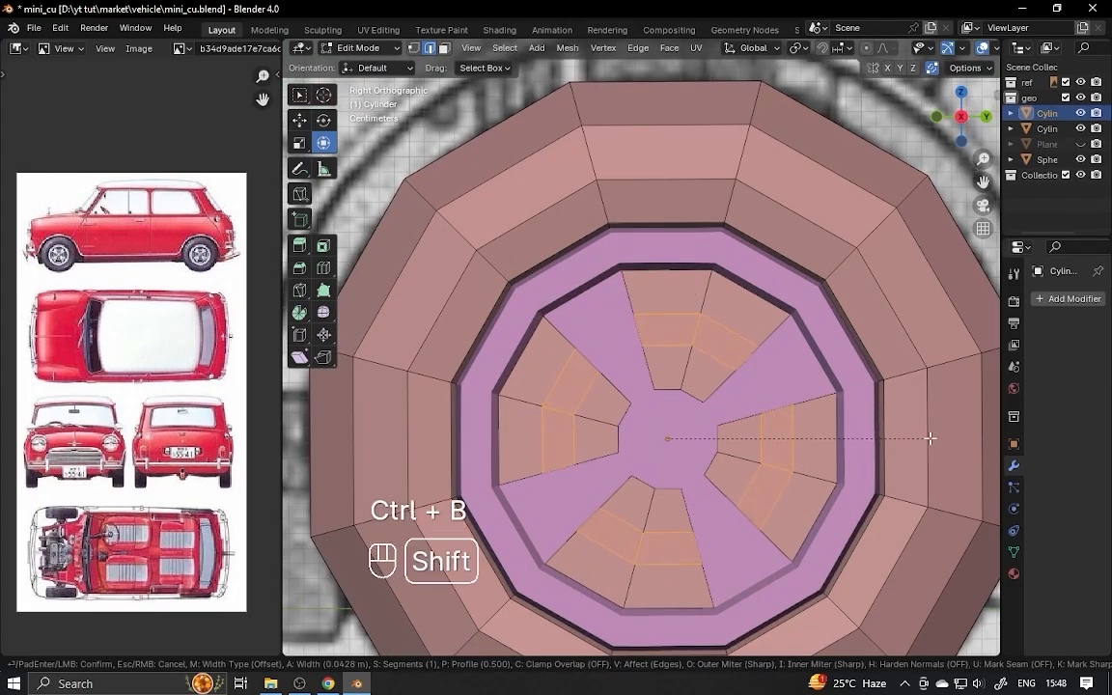
key("alt+z")
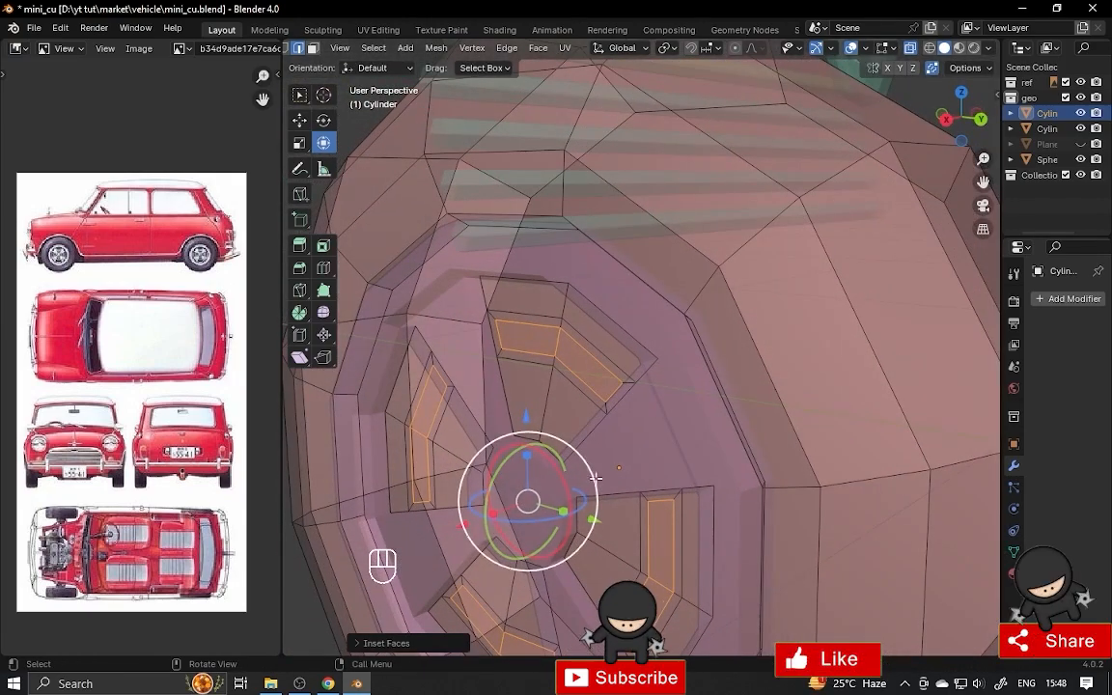
key("e")
key("ctrl+j")
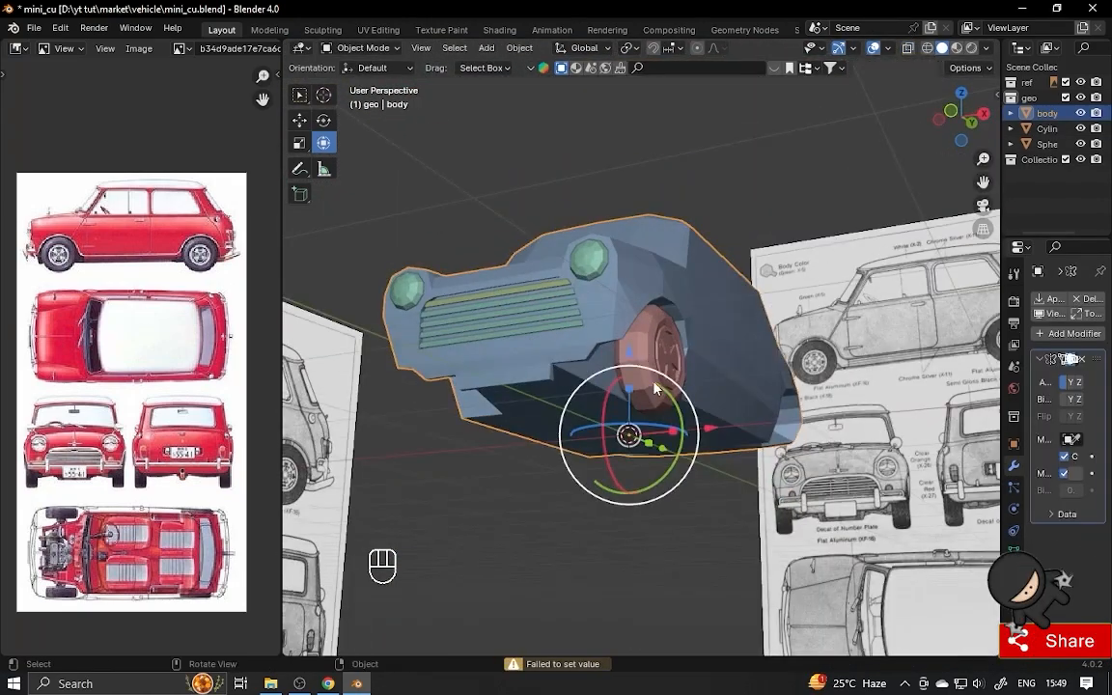
- Delete the angled geometry beside the front wheel well on the underside of the body
middle_click_drag(587, 343, 713, 296)
scroll(706, 372, "up", 4)
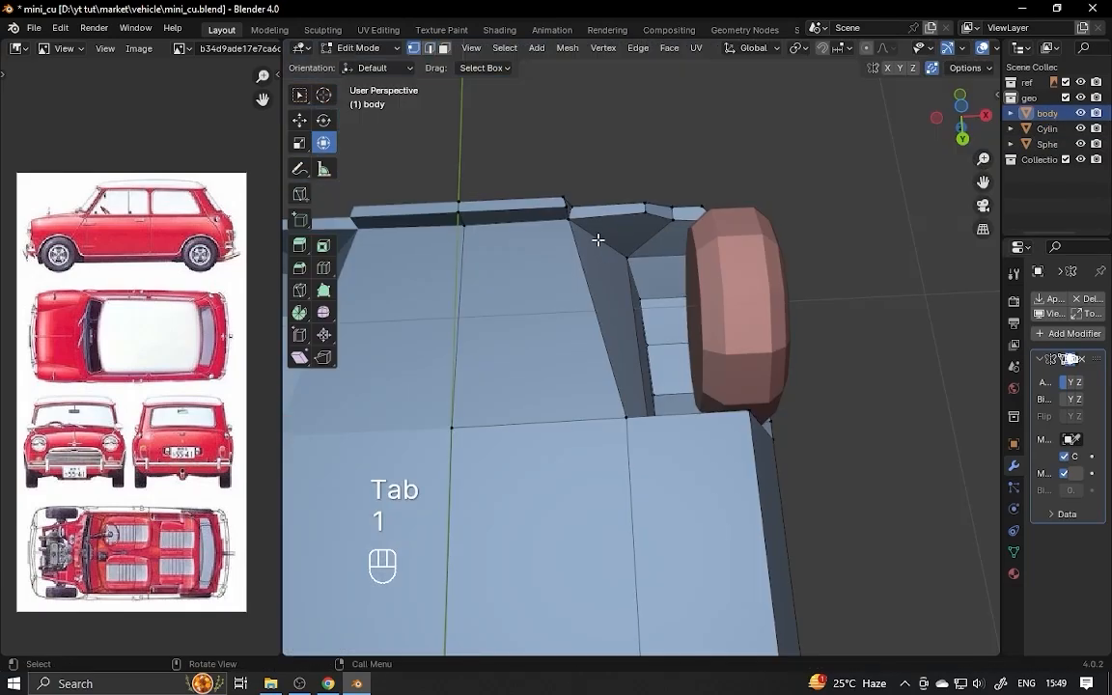
key("2")
key("x")
left_click(615, 240)
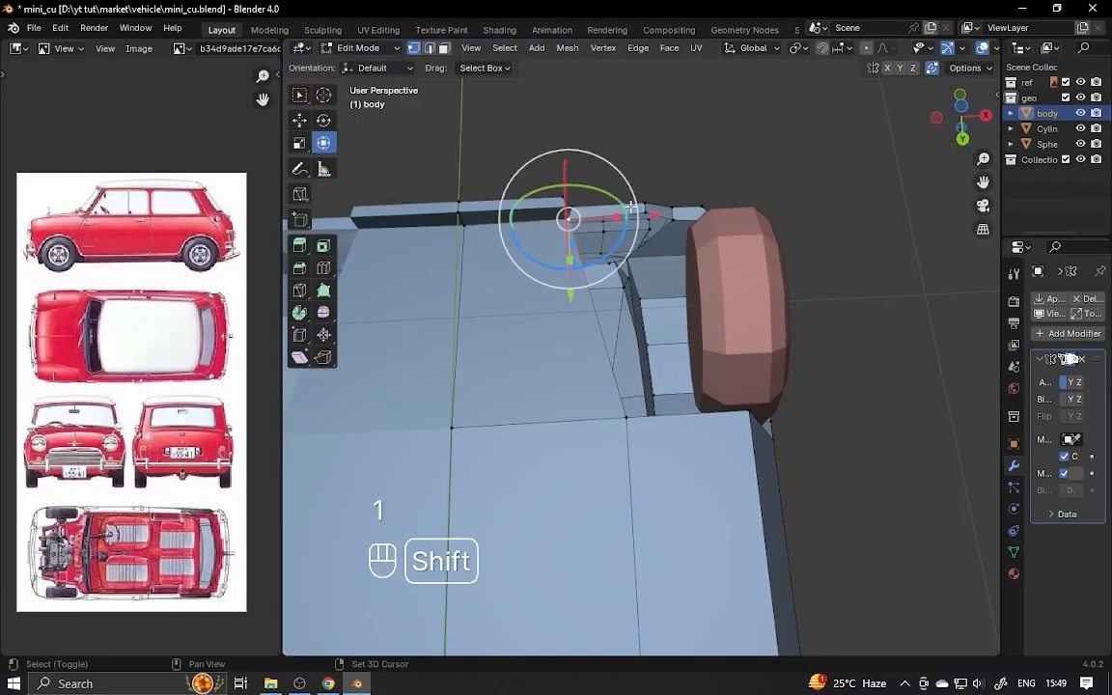
- Fill the opening beside the front wheel well with faces between its vertices, save the file and isolate the body
middle_click_drag(629, 206, 536, 224, "shift")
middle_click_drag(547, 291, 853, 333)
key("3")
left_click(517, 278)
key("1")
key("f")
key("ctrl+s")
key("1")
key("slash")
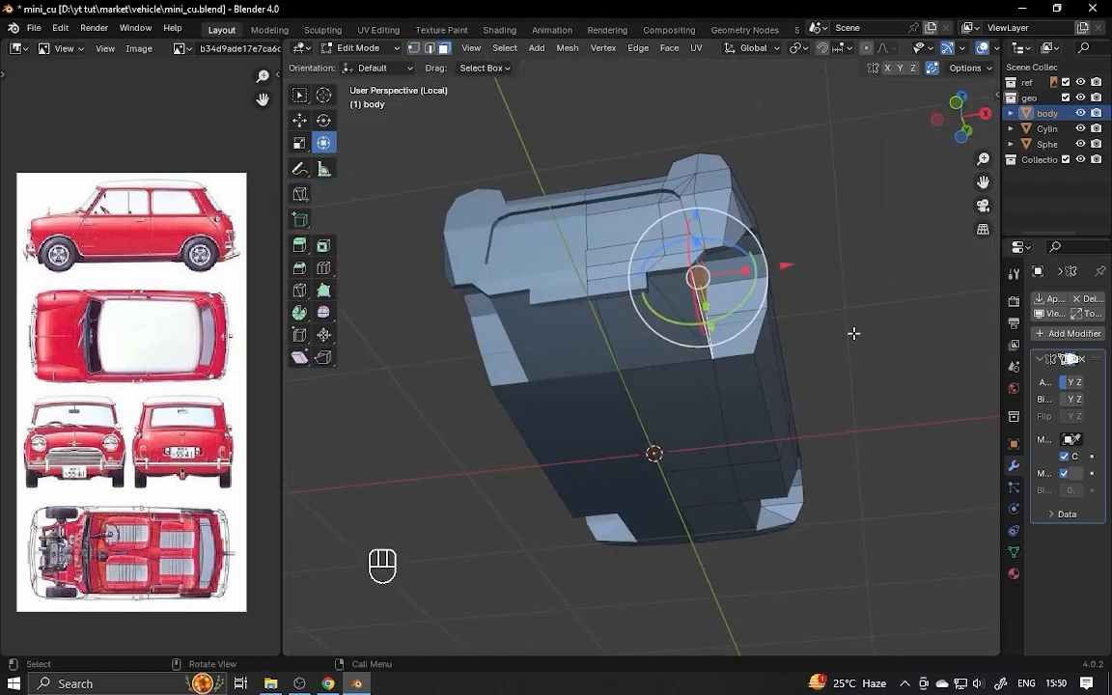
- Duplicate the front wheel along Y and align the copy with the rear tyre in the side view blueprint
middle_click_drag(758, 368, 628, 289)
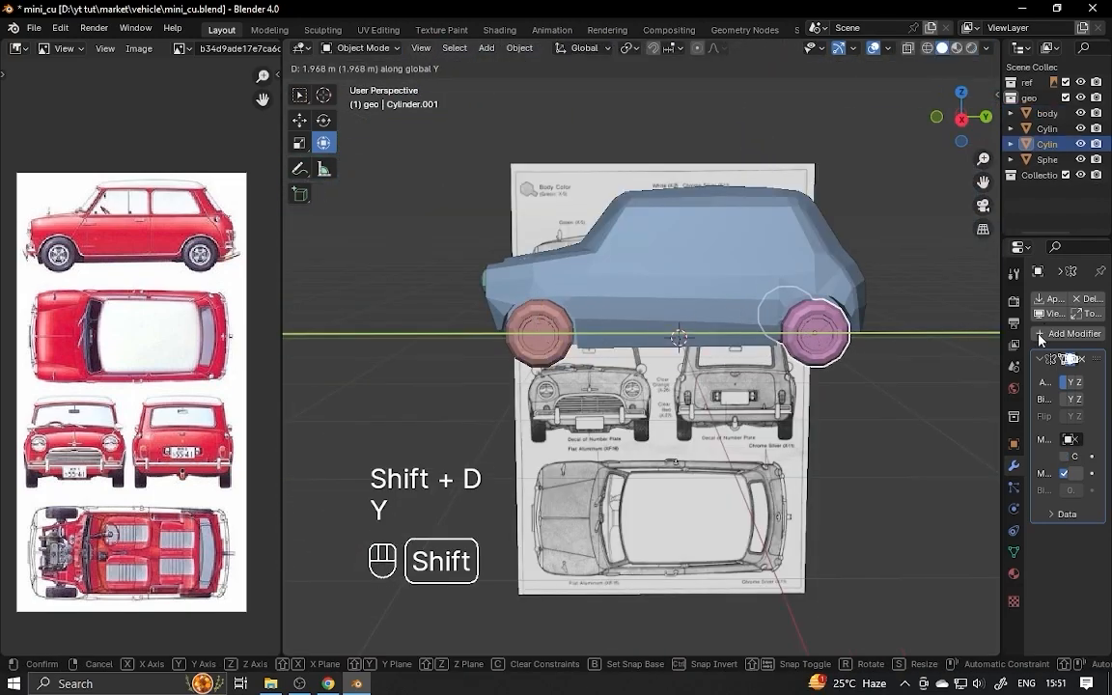
key("3")
scroll(794, 363, "up", 5)
left_click_drag(793, 362, 793, 340, "ctrl+alt")
left_click(927, 48)
left_click_drag(816, 398, 832, 400)
left_click_drag(832, 386, 832, 434, "ctrl+alt")
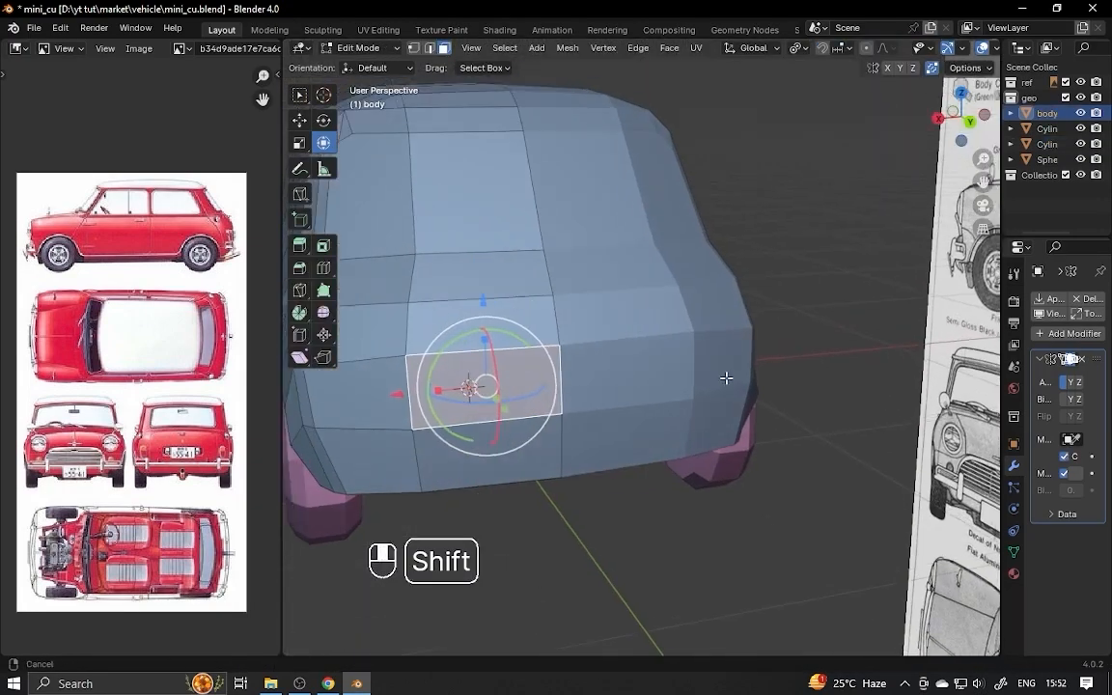
- Inset the lower middle face of the car's rear with Boundary off to outline the number plate recess
key("i")
key("b")
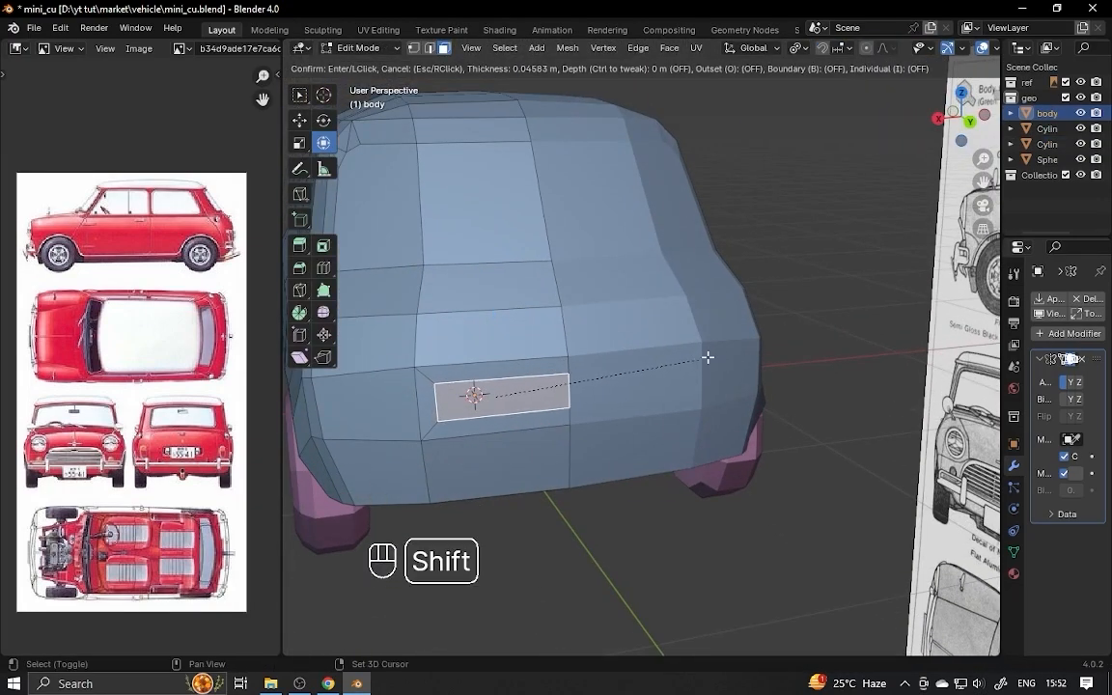
left_click(707, 357)
left_click_drag(708, 359, 579, 386, "ctrl+alt")
left_click_drag(464, 377, 516, 386, "alt+shift")
- Duplicate the lower rear body edges, offset them along Y and extrude them into a bumper strip
key("2")
left_click(470, 403)
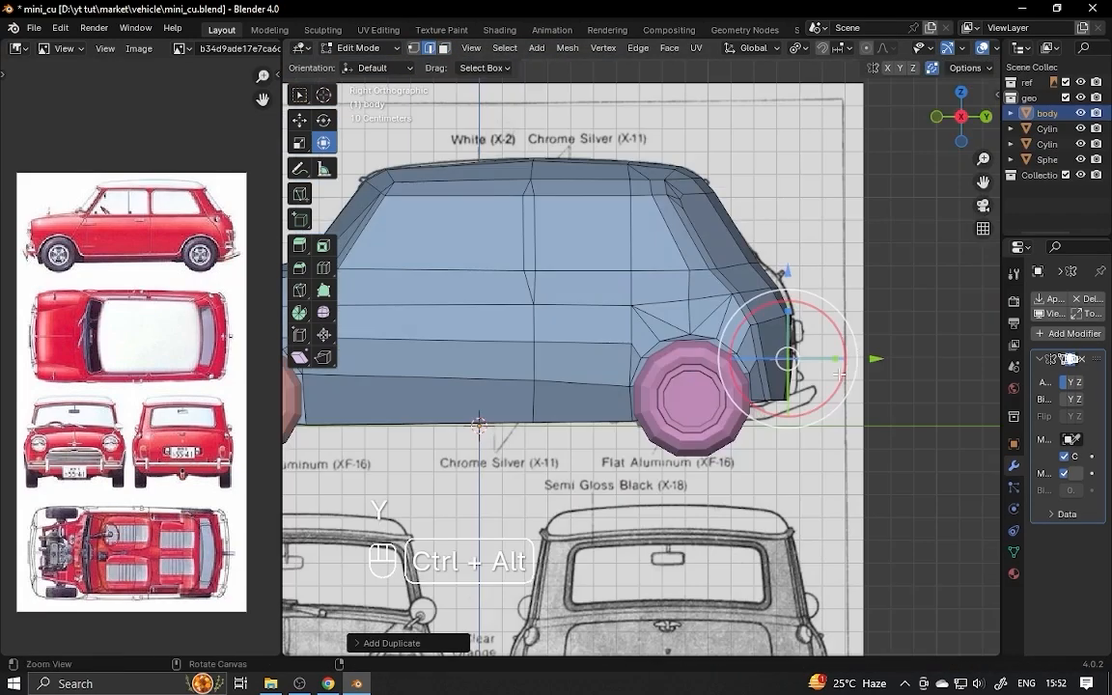
scroll(683, 444, "up", 3)
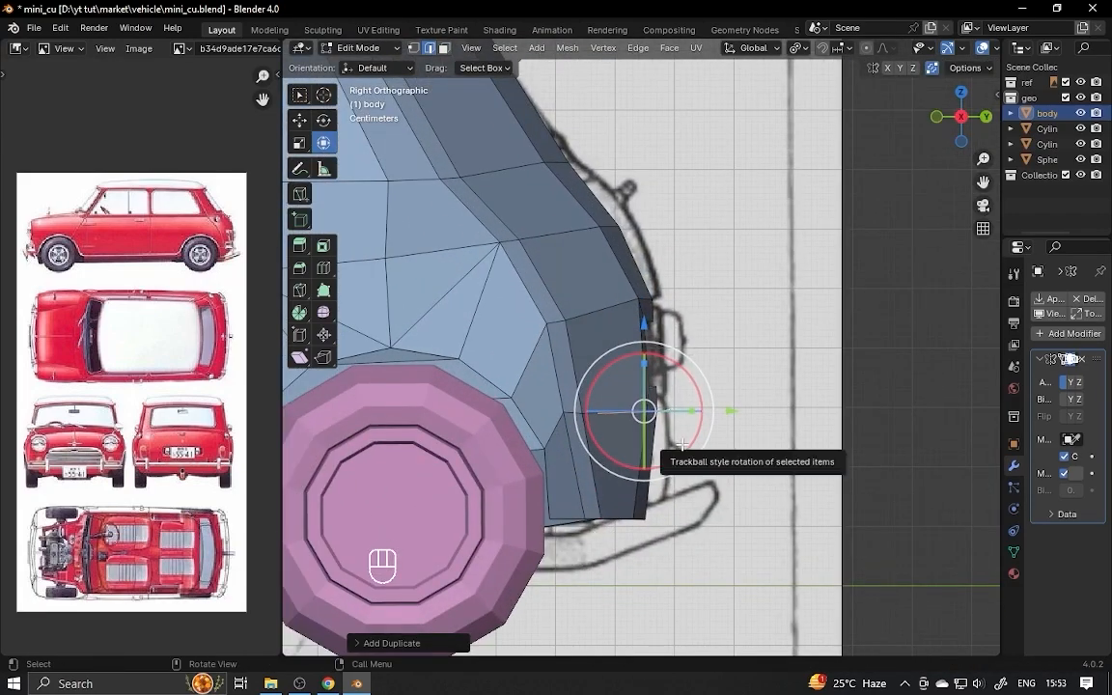
key("e")
left_click(734, 413)
left_click_drag(734, 413, 678, 407, "alt")
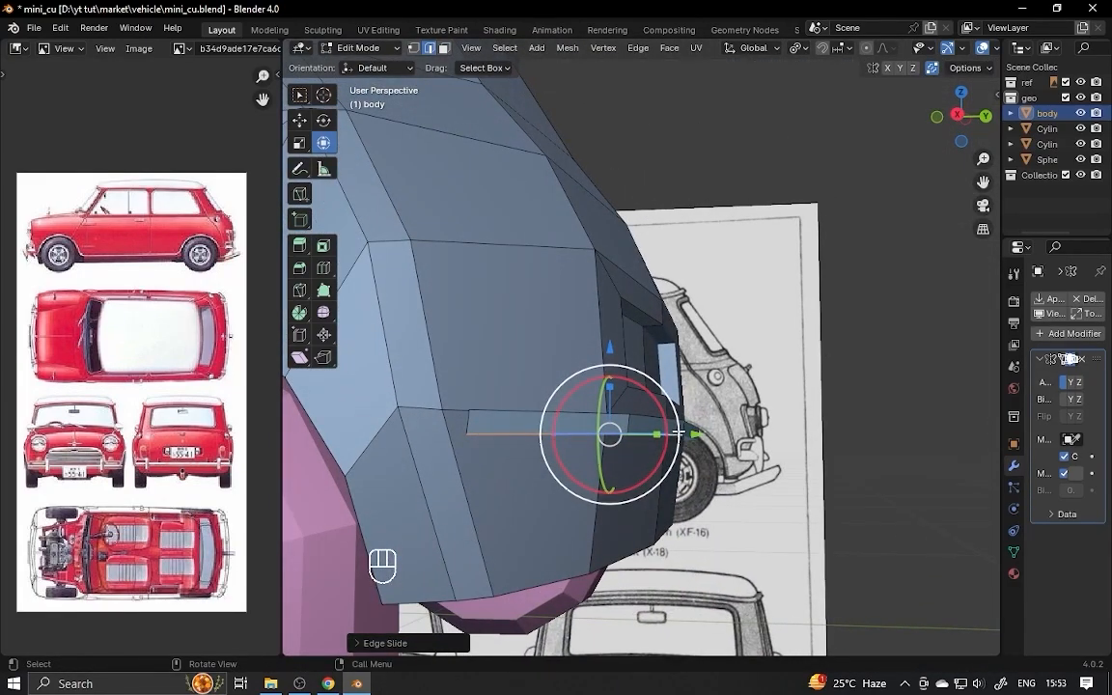
- Separate the linked bumper strip from the body into its own object and select it
key("l")
key("p")
left_click(684, 427)
key("Tab")
left_click(695, 434)
left_click_drag(745, 433, 613, 436, "alt")
- Select the bumper strip's centre edge and adjust its position along X
key("Tab")
key("2")
left_click(619, 420)
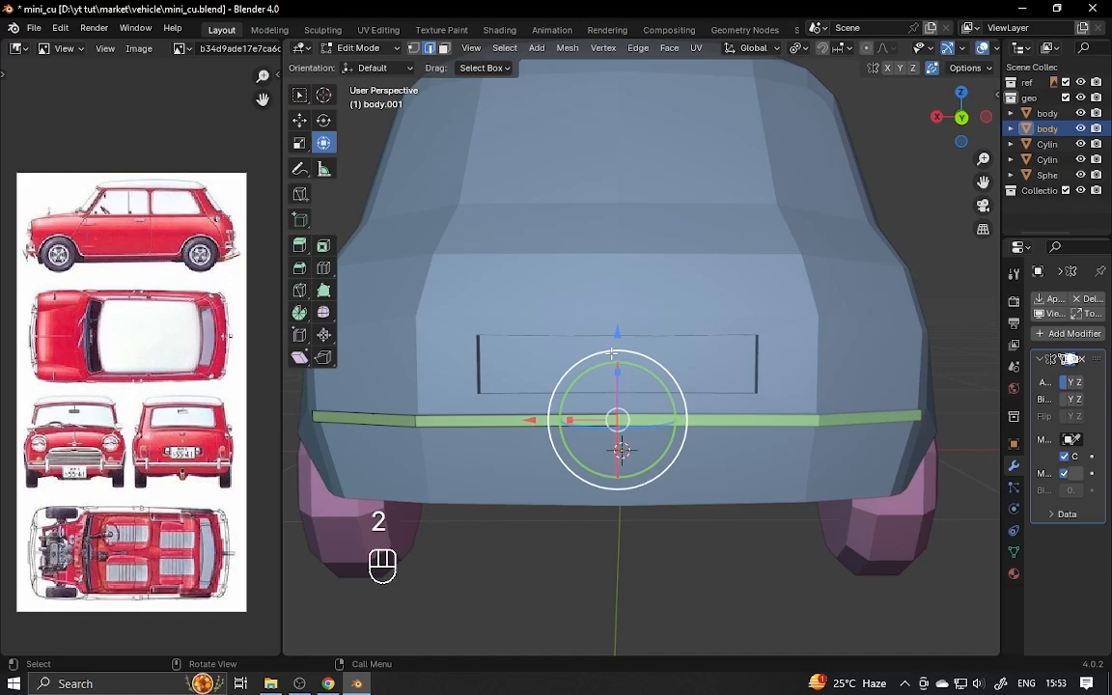
left_click_drag(531, 420, 542, 420)
left_click_drag(543, 419, 666, 415, "alt")
- Select the whole bumper strip, shift it slightly and extrude it to give it thickness
key("a")
left_click_drag(586, 375, 596, 355)
key("e")
left_click_drag(670, 403, 762, 424, "alt")
- Add a lengthwise loop cut along the middle of the rear bumper
left_click(731, 406)
key("a")
key("ctrl+z")
left_click(674, 405)
key("3")
left_click_drag(762, 425, 666, 425, "alt")
key("ctrl+r")
left_click(402, 432)
left_click_drag(415, 432, 526, 439, "alt")
key("ctrl+z")
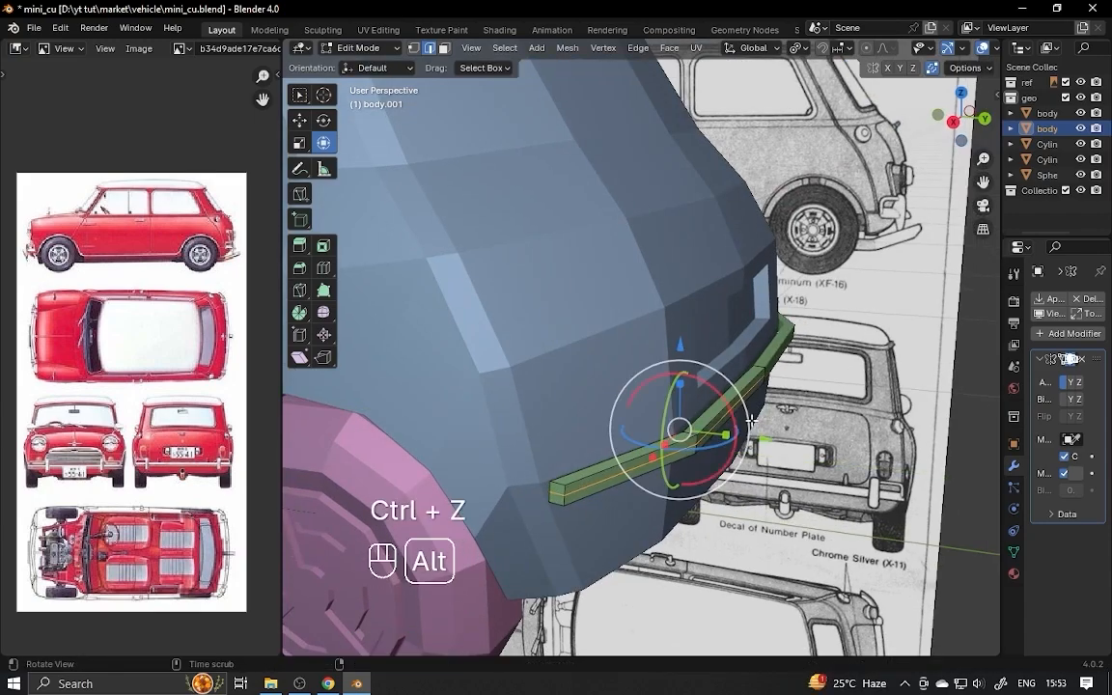
left_click_drag(751, 421, 801, 446, "alt")
- Flatten the bumper's end face by scaling it to 0, rotate it about -35° around Z and save the file
left_click(860, 379)
key("3")
left_click(660, 446)
left_click(635, 453)
left_click(637, 452, "shift")
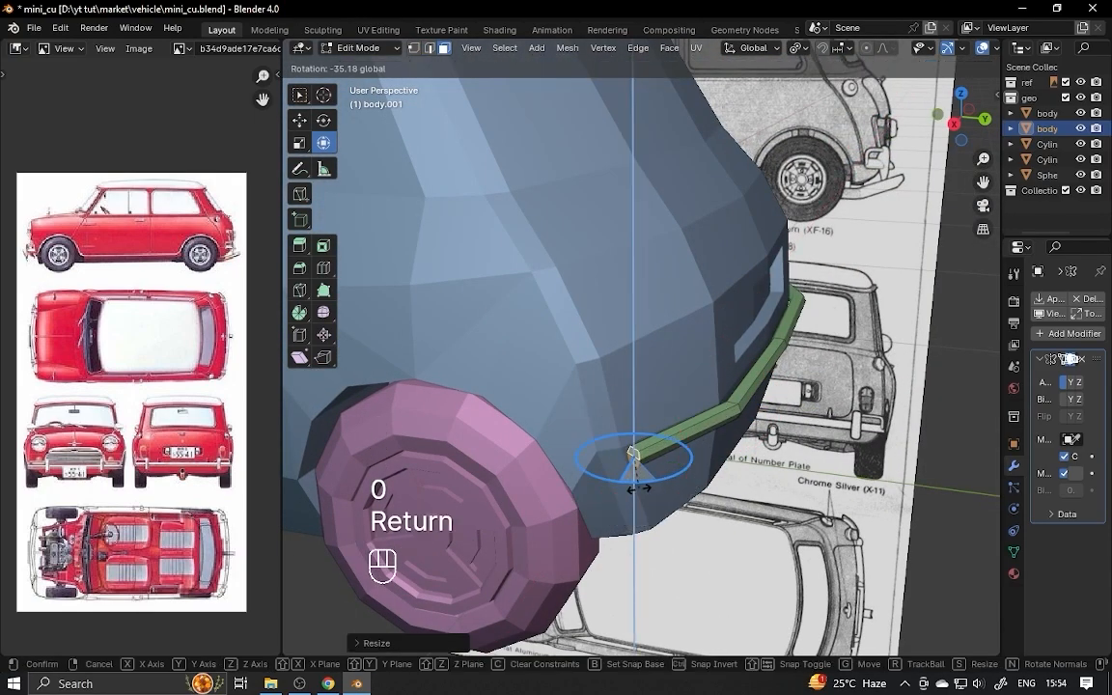
left_click_drag(638, 488, 640, 488)
scroll(640, 488, "down", 4)
key("ctrl+s")
- Lower the whole bumper about 0.04 m along Z and adjust its thickness with Shrink/Fatten
left_click_drag(772, 425, 753, 376, "alt")
key("a")
left_click_drag(670, 285, 670, 293)
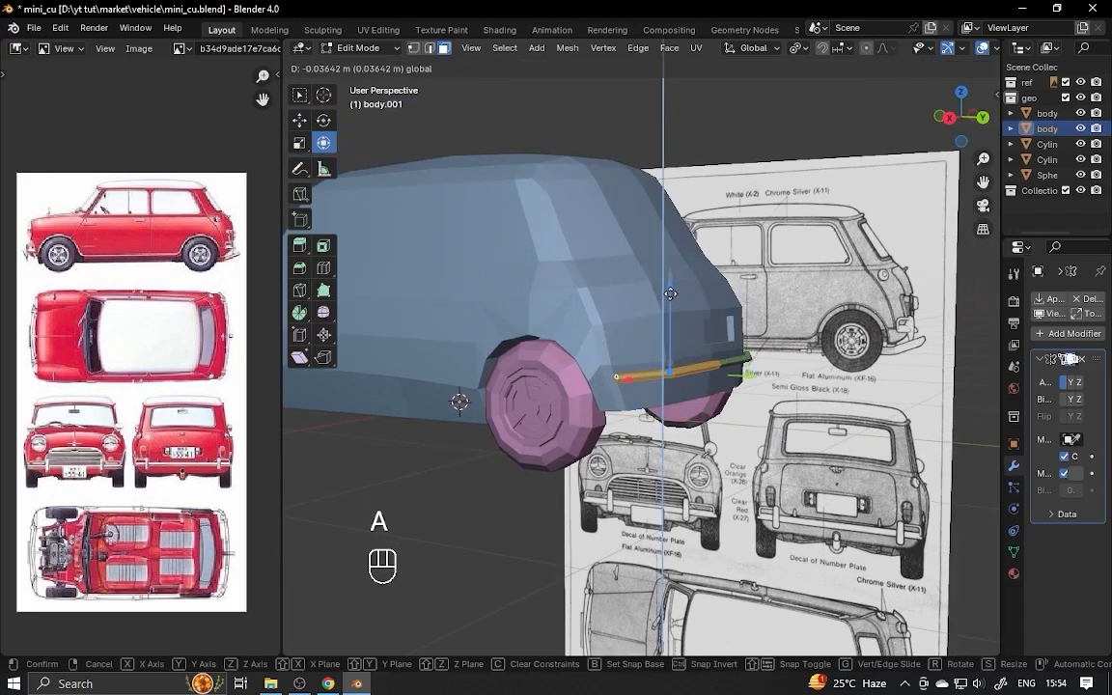
left_click(827, 305)
scroll(799, 386, "up", 2)
left_click_drag(784, 400, 811, 512, "alt")
- Extrude the rear bumper's end face further around the body corner and save the file
key("3")
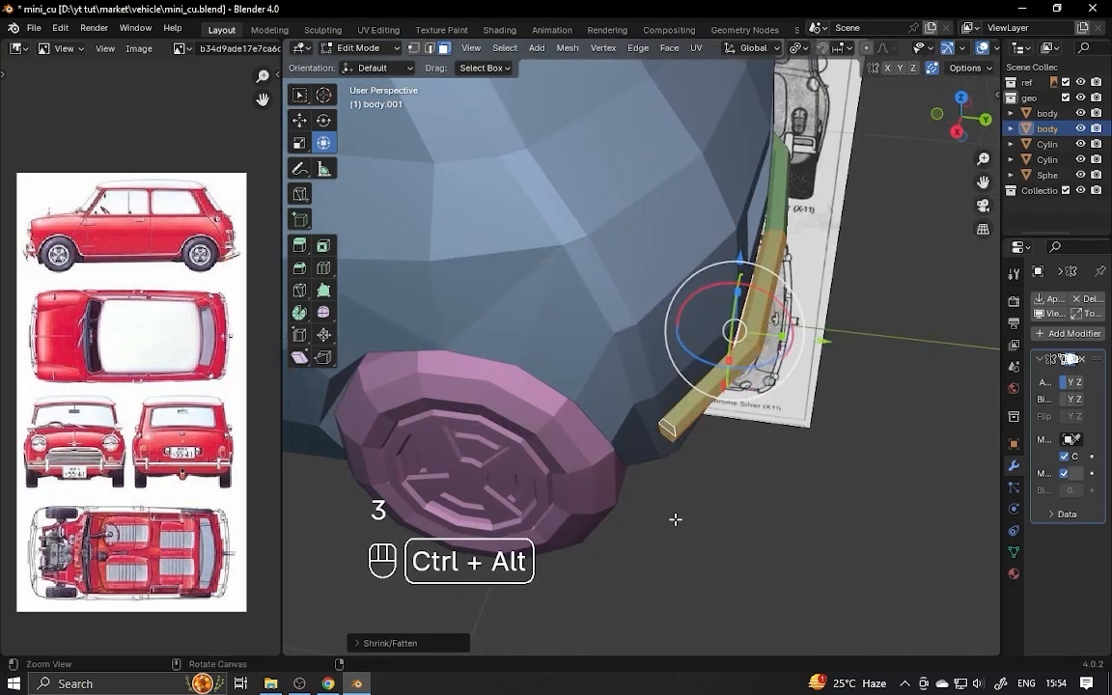
left_click(681, 470)
left_click_drag(675, 518, 729, 467, "ctrl+alt")
key("e")
left_click(743, 475)
left_click_drag(765, 536, 690, 414)
key("ctrl+s")
- Duplicate the whole rear bumper mesh and move the copy along Y to the front of the car
key("a")
left_click_drag(792, 417, 950, 450, "alt+shift")
key("shift+d")
key("y")
left_click(712, 323)
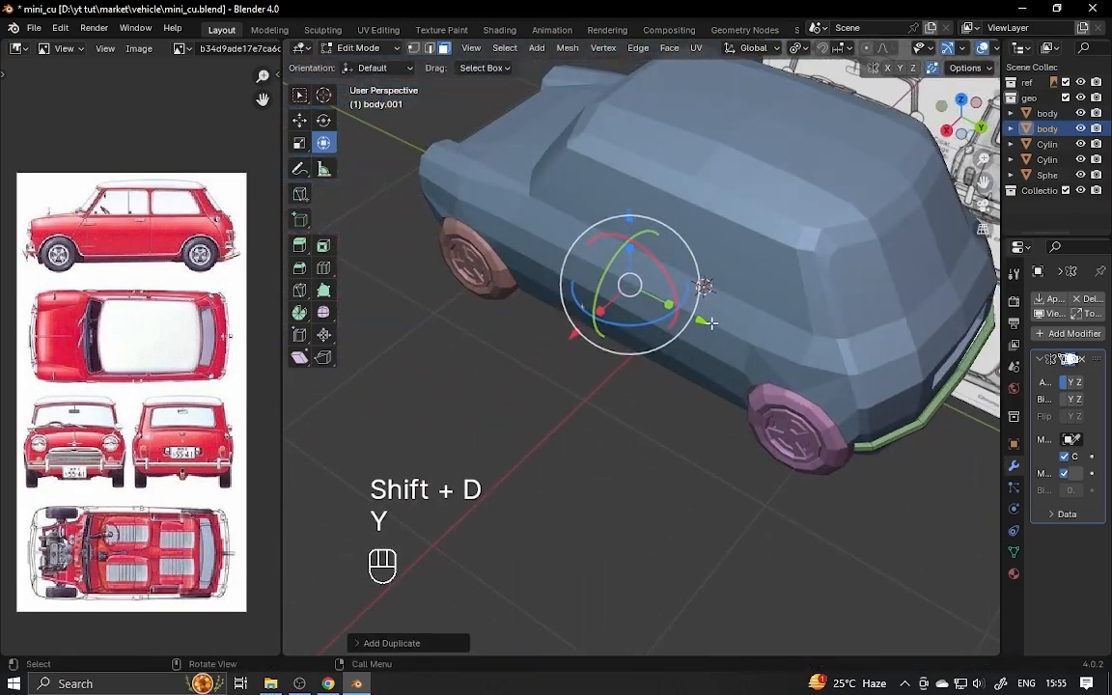
left_click_drag(711, 324, 487, 210)
left_click_drag(487, 210, 683, 253, "alt")
- Rotate the copied front bumper 180° about the global X axis
left_click_drag(662, 290, 605, 282)
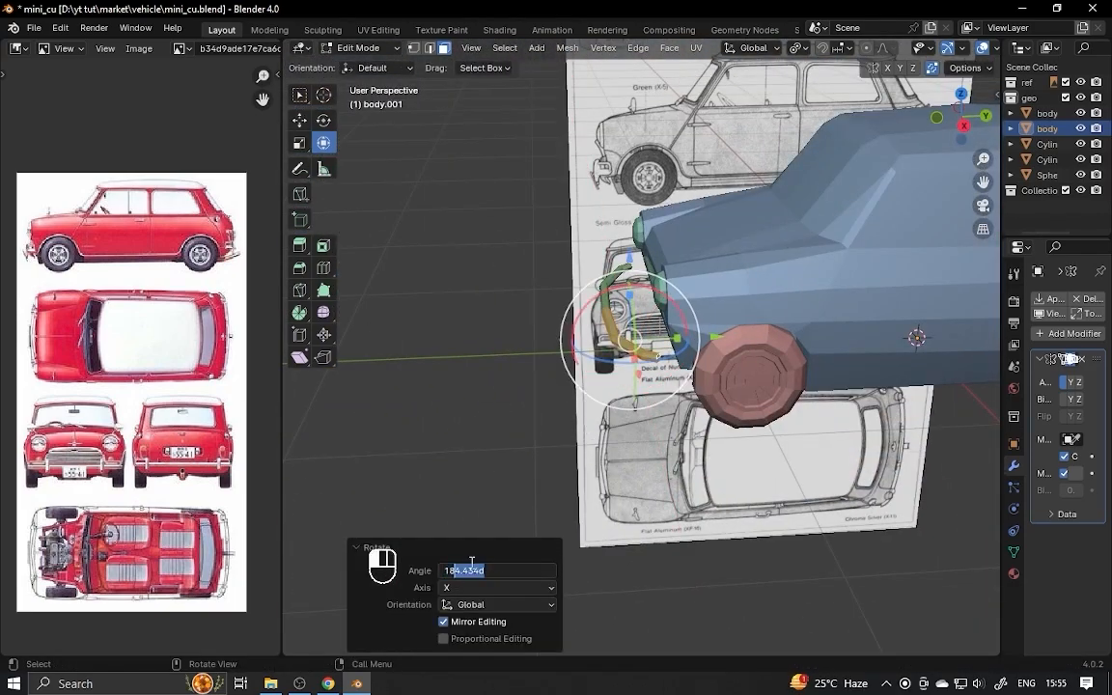
type("0")
key("Return")
left_click(358, 547)
left_click_drag(541, 386, 685, 357, "alt")
- Move the front bumper about 0.17 m along Y toward the car's nose in the side view
key("KP_3")
left_click_drag(642, 415, 655, 360, "ctrl+alt")
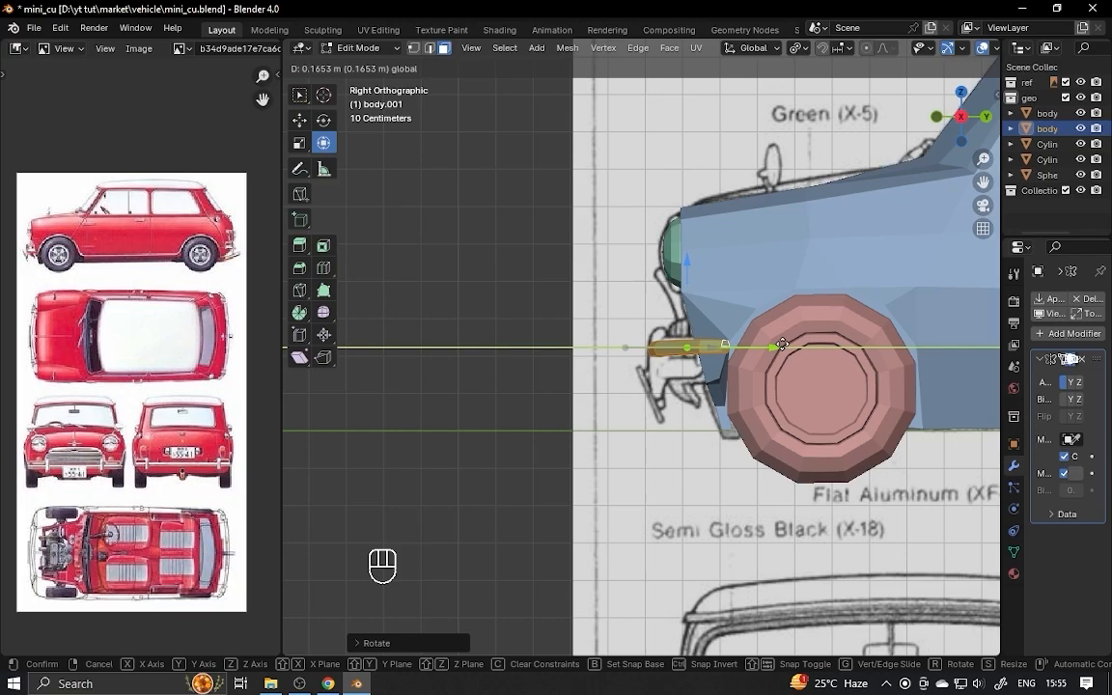
left_click_drag(782, 343, 780, 345)
left_click_drag(627, 359, 816, 362, "alt")
- Adjust the front bumper's height along Z against the front blueprint, using X-ray to see through the body
key("KP_1")
left_click_drag(676, 386, 753, 369, "alt+shift")
key("alt+z")
left_click_drag(798, 293, 801, 318)
left_click_drag(685, 410, 691, 384, "ctrl+alt")
left_click_drag(871, 374, 694, 396, "shift")
key("alt+z")
- Fine-tune the front bumper's scale and position so it wraps around the body's front end
left_click_drag(695, 396, 666, 333, "ctrl+alt")
left_click_drag(673, 319, 710, 313, "shift")
left_click_drag(710, 313, 688, 358, "alt")
left_click_drag(786, 374, 787, 374)
left_click_drag(787, 375, 777, 333, "alt")
left_click_drag(777, 333, 772, 357, "alt+shift")
mouse_move(772, 405)
left_mouse_down("ctrl+alt")
mouse_move(786, 377)
mouse_move(775, 434)
mouse_move(761, 435)
mouse_move(772, 410)
left_mouse_up("ctrl+alt")
left_click_drag(772, 410, 675, 386, "alt")
key("s")
left_click(826, 361)
left_click_drag(826, 361, 623, 308, "alt")
left_click_drag(698, 280, 706, 280)
- Select an edge loop on the front bumper and slide it along the mesh
left_click_drag(706, 289, 714, 374, "alt")
left_click(720, 375, "alt")
left_click_drag(795, 375, 797, 386, "alt")
key("g")
key("g")
key("g")
key("g")
left_click(801, 422)
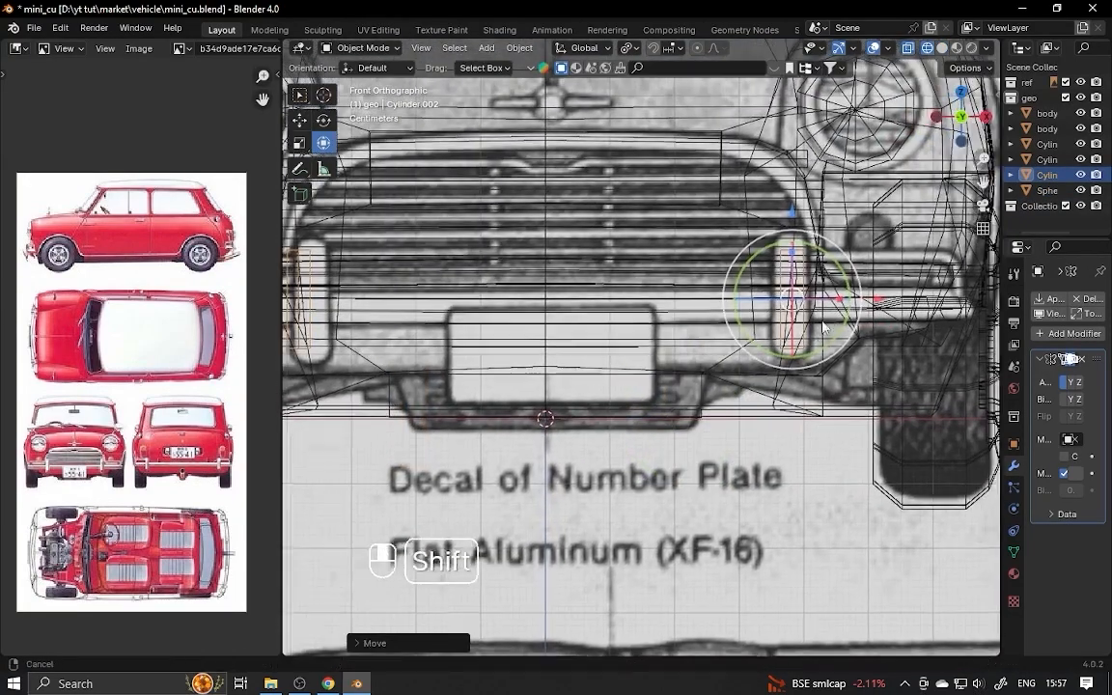
- Scale the bumper guard cylinder and shift it about 0.002 m along X to match the front blueprint
key("s")
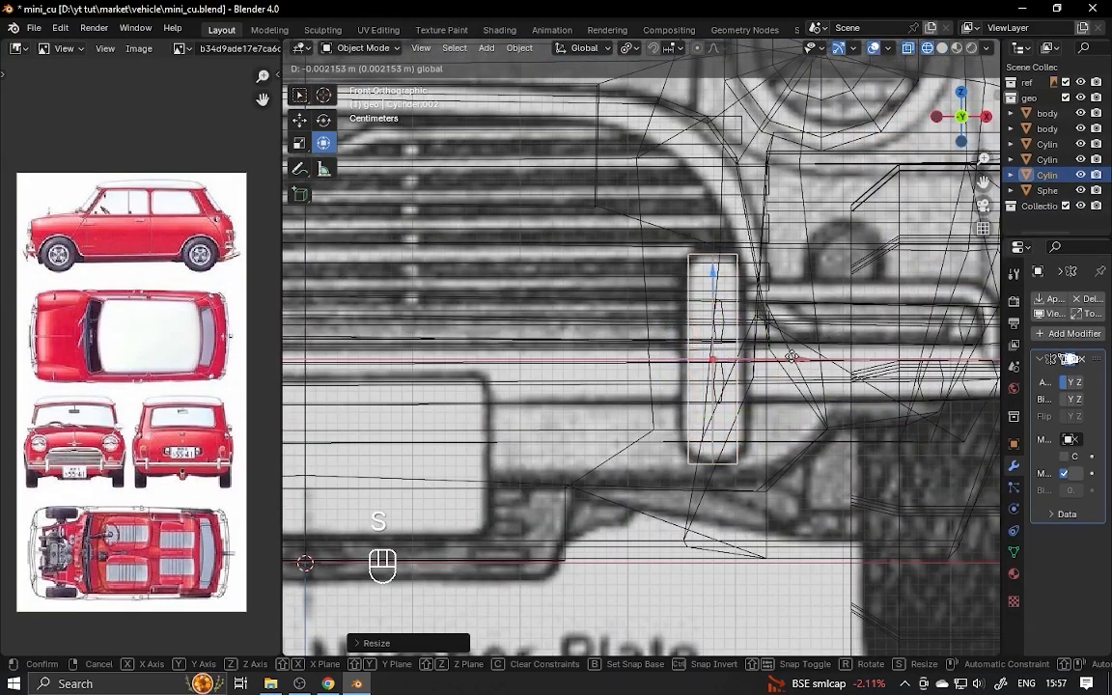
scroll(793, 357, "up", 1)
key("s")
mouse_move(791, 357)
left_mouse_down()
mouse_move(709, 385)
mouse_move(687, 369)
left_mouse_up()
left_click(946, 50)
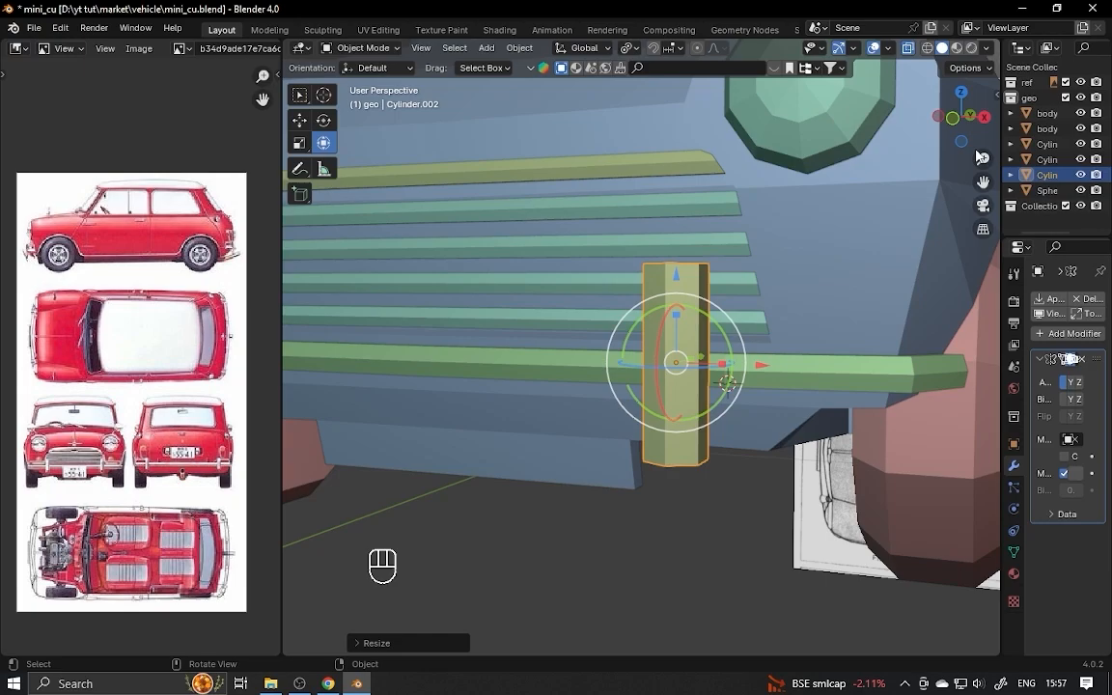
- Position the bumper guard cylinder along Y over its outline in the side blueprint
left_click(983, 118)
left_click_drag(678, 298, 675, 328, "ctrl+alt")
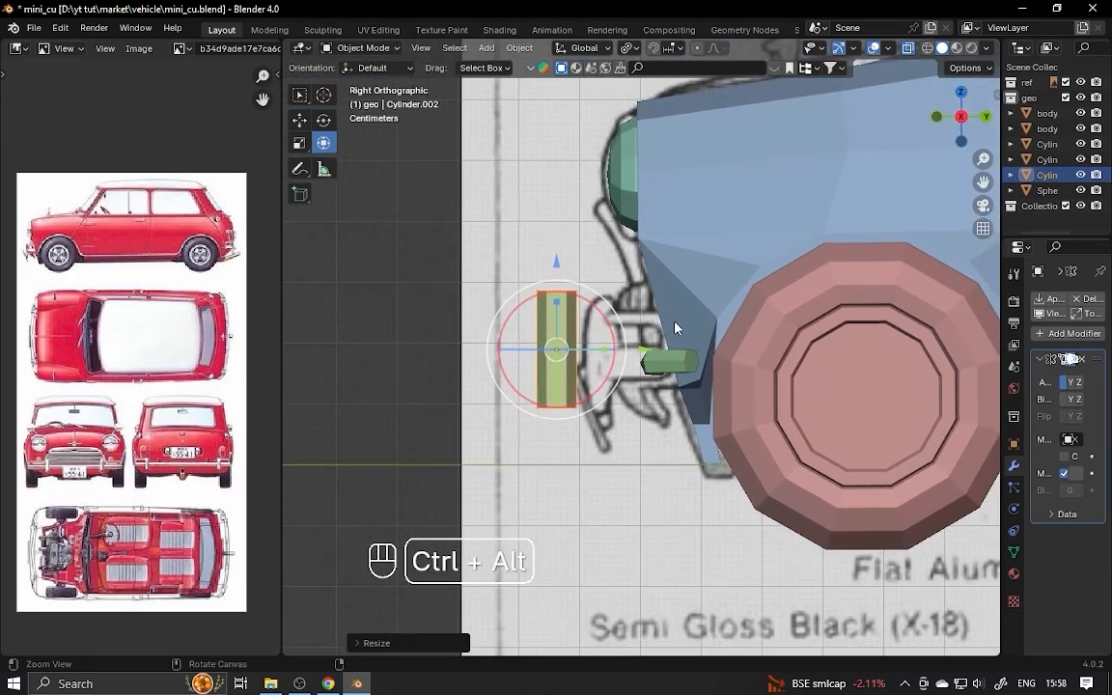
left_click(927, 49)
left_click(942, 48)
mouse_move(590, 409)
left_mouse_down("alt")
mouse_move(611, 412)
mouse_move(700, 371)
mouse_move(738, 375)
mouse_move(702, 362)
mouse_move(702, 338)
left_mouse_up("alt")
key("ctrl+z")
left_click(963, 119)
left_click(927, 48)
left_click_drag(646, 291, 646, 299)
key("1")
mouse_move(702, 377)
left_mouse_down("ctrl+alt")
mouse_move(703, 359)
mouse_move(739, 326)
left_mouse_up("ctrl+alt")
key("ctrl+z")
- Use see-through solid shading and slope the bumper guard's upper front vertices to follow the side blueprint
left_click(942, 48)
left_click(988, 48)
left_click(897, 384)
key("Tab")
left_click_drag(754, 233, 753, 234)
left_click(749, 405)
left_click_drag(660, 583, 653, 495, "alt+shift")
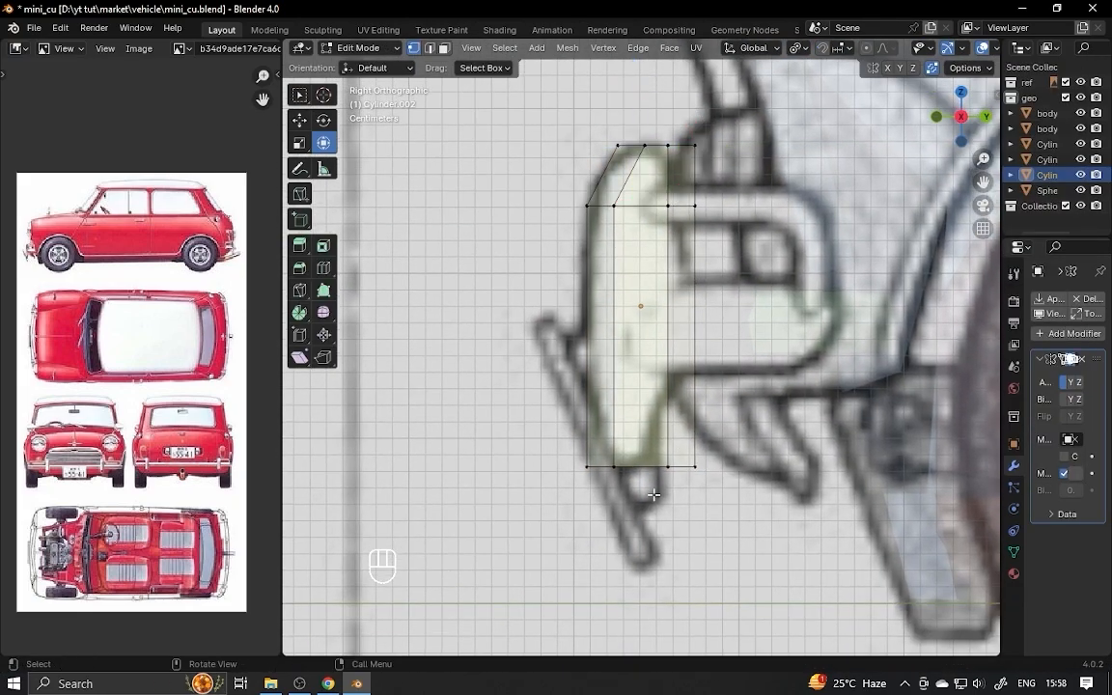
- Move the bumper guard's lower front vertices back along Y to taper its lower end
left_click_drag(688, 447, 689, 432, "ctrl+alt")
left_click_drag(554, 462, 625, 521)
left_click_drag(683, 491, 702, 491)
left_click_drag(760, 147, 764, 243, "alt+shift")
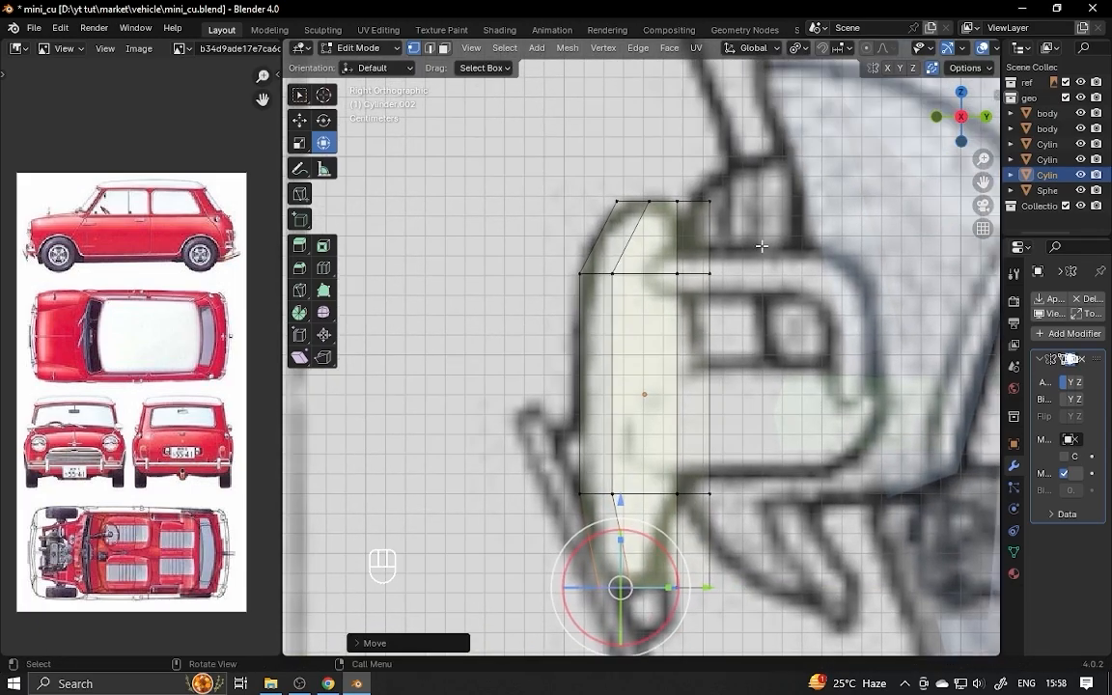
- Turn off X-ray, select the whole bumper guard mesh and shift it along Y relative to the bumper
left_click(937, 117)
left_click_drag(839, 174, 840, 213, "ctrl+alt")
left_click_drag(989, 63, 929, 97, "alt")
scroll(913, 48, "down", 5)
left_click(908, 48)
left_click_drag(743, 415, 842, 427, "alt")
key("a")
left_click_drag(770, 347, 761, 346)
mouse_move(862, 384)
left_mouse_down("alt")
mouse_move(762, 391)
mouse_move(869, 384)
left_mouse_up("alt")
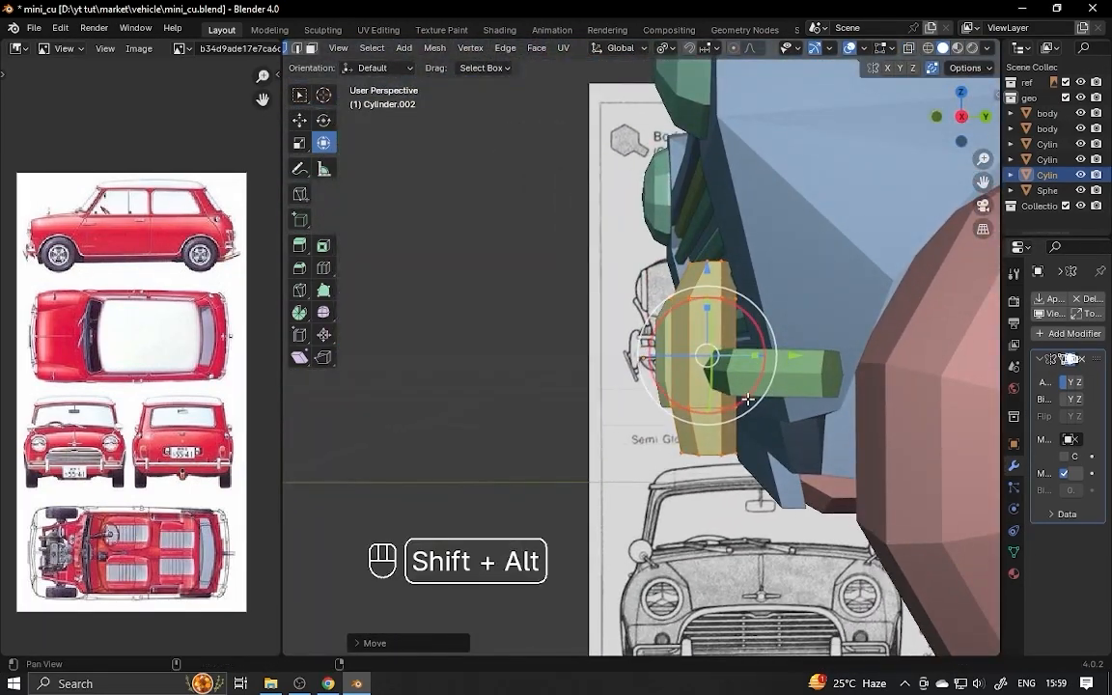
- Rescale the bumper guard against the front and side blueprints, shortening it to about 0.9 along Z
left_click_drag(751, 395, 826, 381, "alt")
left_click(960, 116)
left_click(908, 49)
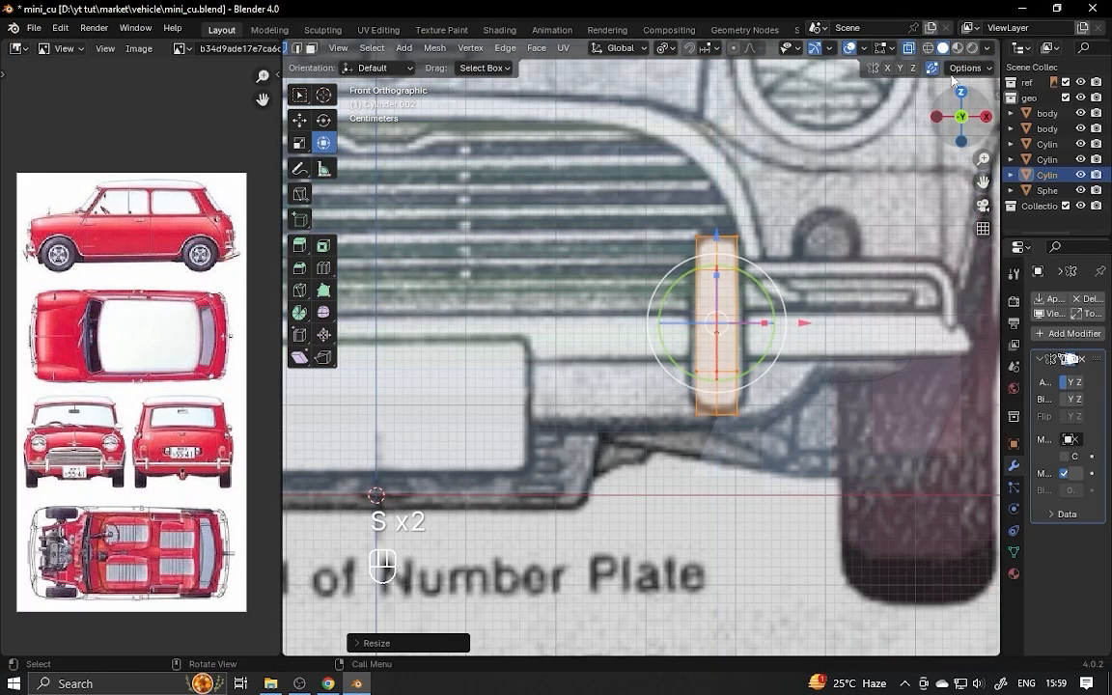
left_click(985, 117)
left_click_drag(772, 313, 772, 289, "ctrl+alt")
left_click_drag(684, 330, 672, 330)
left_click_drag(744, 313, 762, 325, "alt+shift")
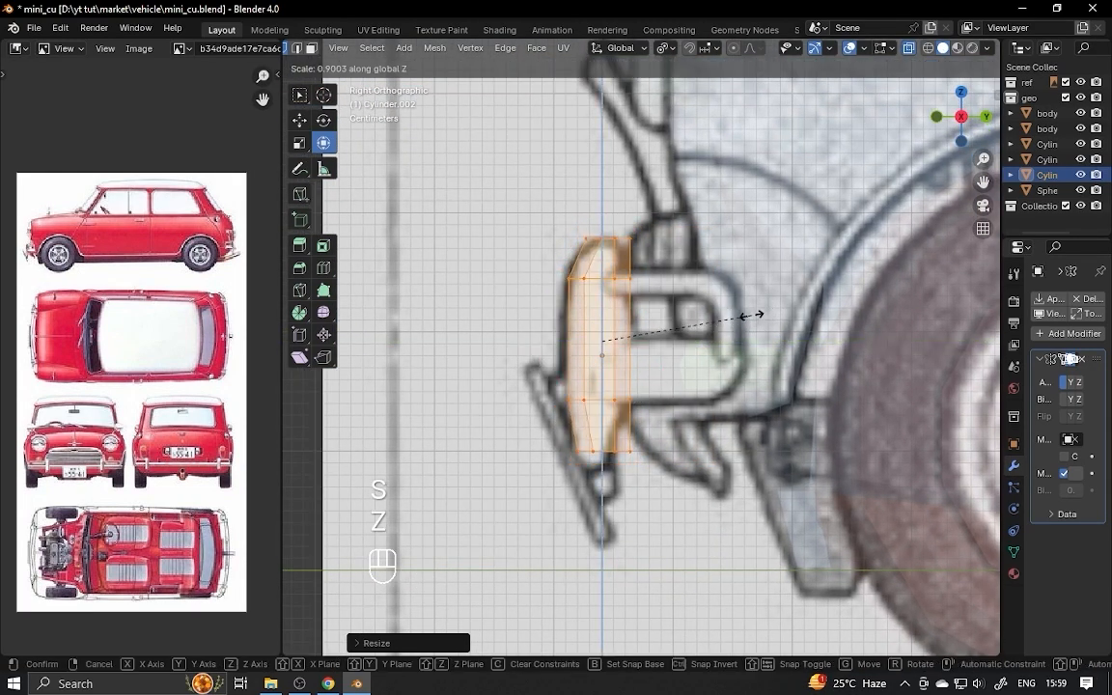
left_click(752, 314)
- Taper the back of the bumper guard by moving its end vertices forward, the upper ones about 0.006 m along Y
left_click_drag(602, 255, 603, 261)
scroll(674, 517, "up", 1)
left_click_drag(601, 472, 600, 470)
left_click_drag(706, 489, 689, 489)
left_click_drag(656, 242, 674, 309, "alt+shift")
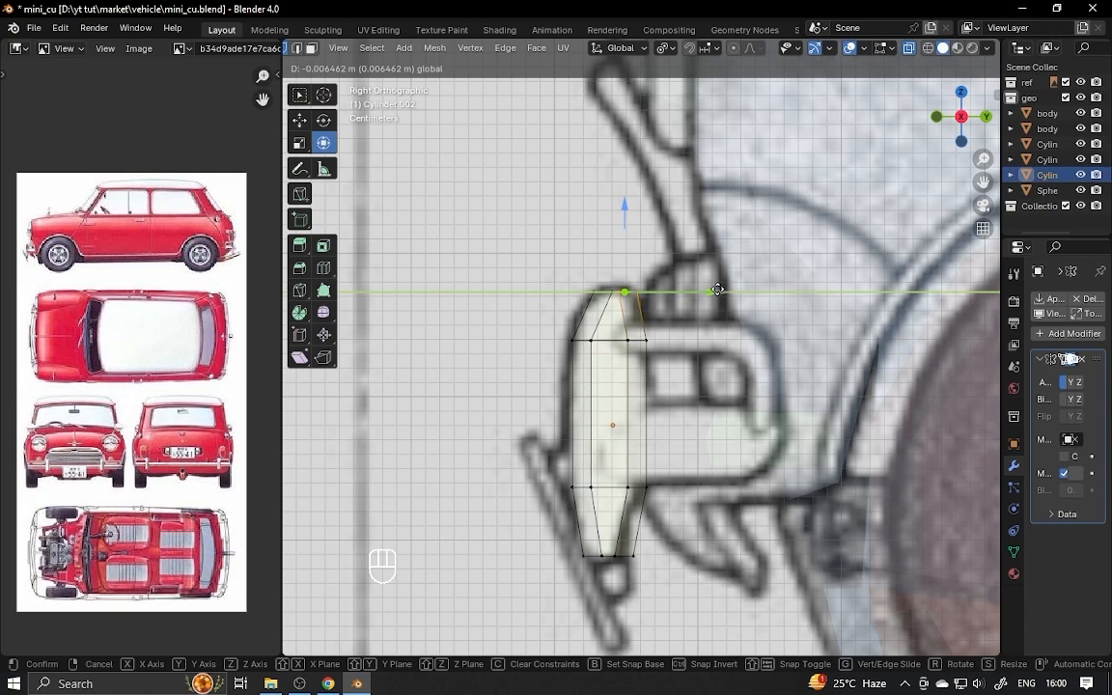
left_click(717, 290)
- Isolate the bumper guard in local view, add a vertical loop cut and move the new loop outward
middle_click_drag(717, 290, 664, 301)
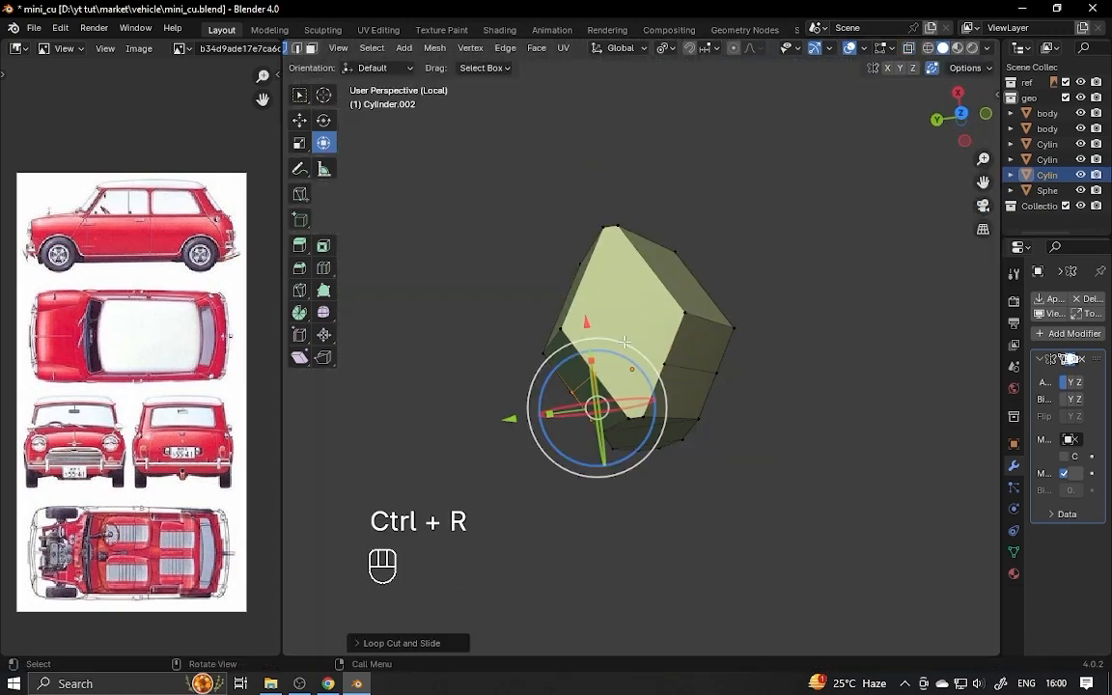
left_click_drag(665, 389, 639, 372)
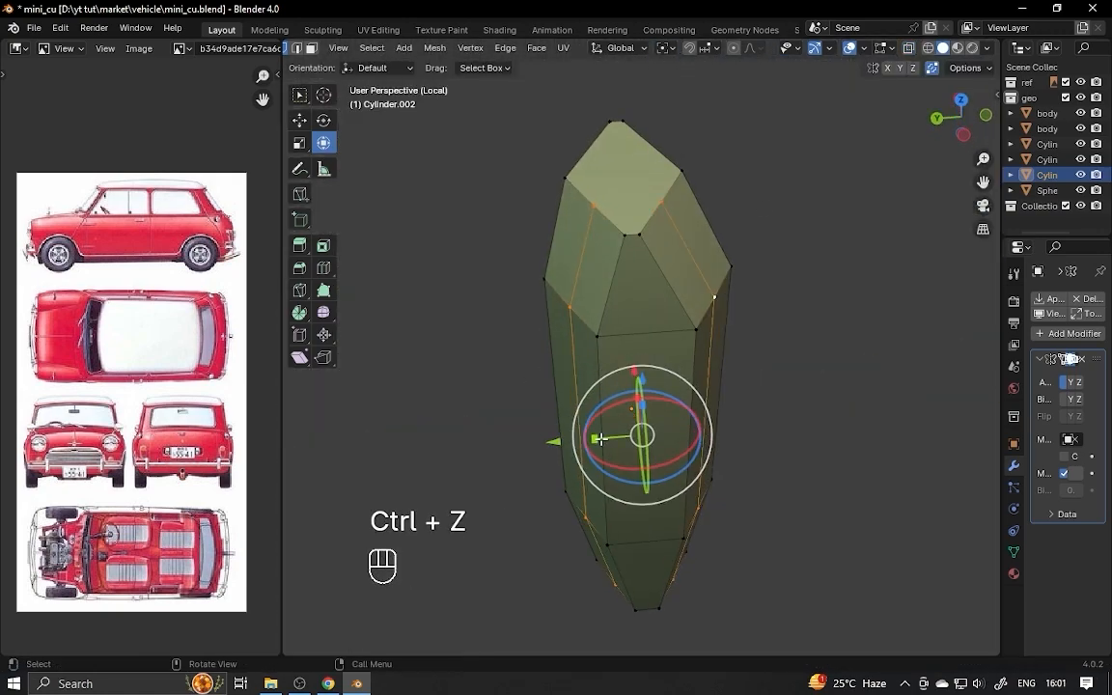
middle_click_drag(600, 440, 704, 437)
key("ctrl+r")
left_click(598, 273)
left_click(598, 273)
middle_click_drag(599, 273, 675, 188, "alt")
left_click_drag(660, 432, 678, 444)
- Scale the bumper guard's end face along X and slide its vertical side edge
middle_click_drag(715, 328, 654, 429, "alt")
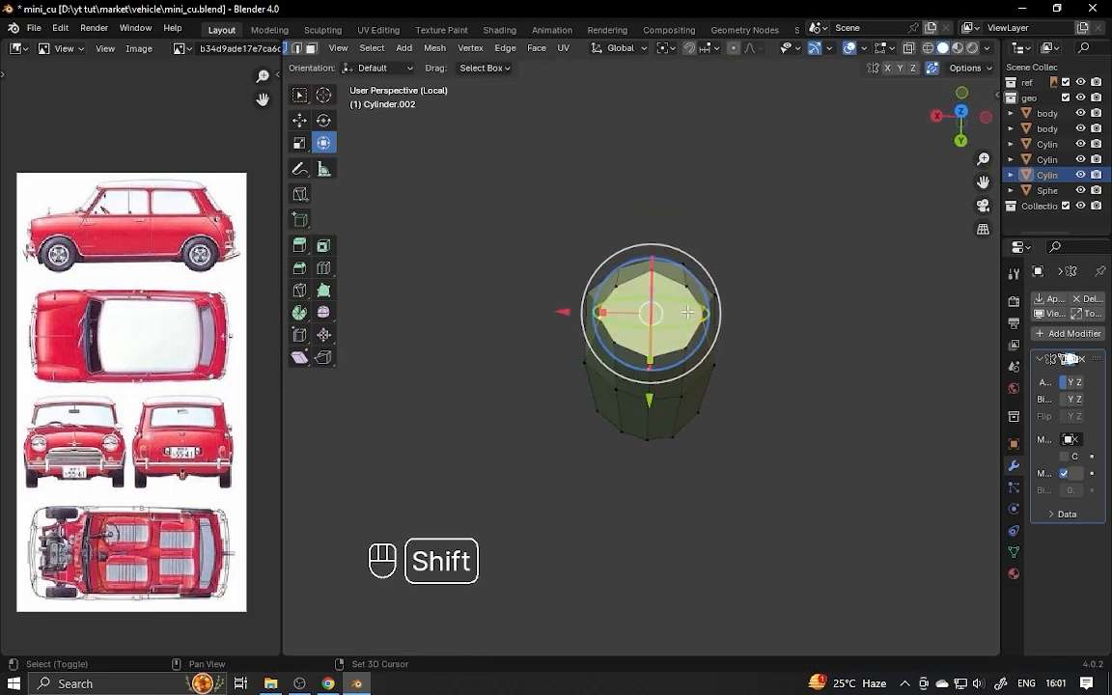
middle_click_drag(766, 303, 683, 295, "alt")
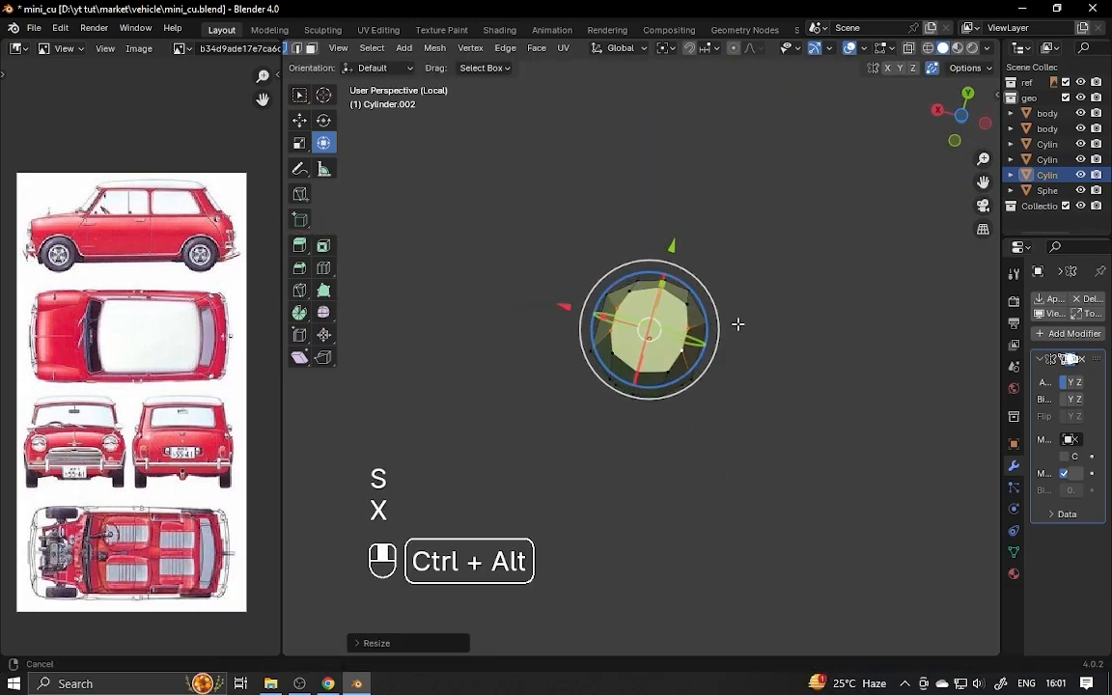
middle_click_drag(737, 325, 702, 379, "alt")
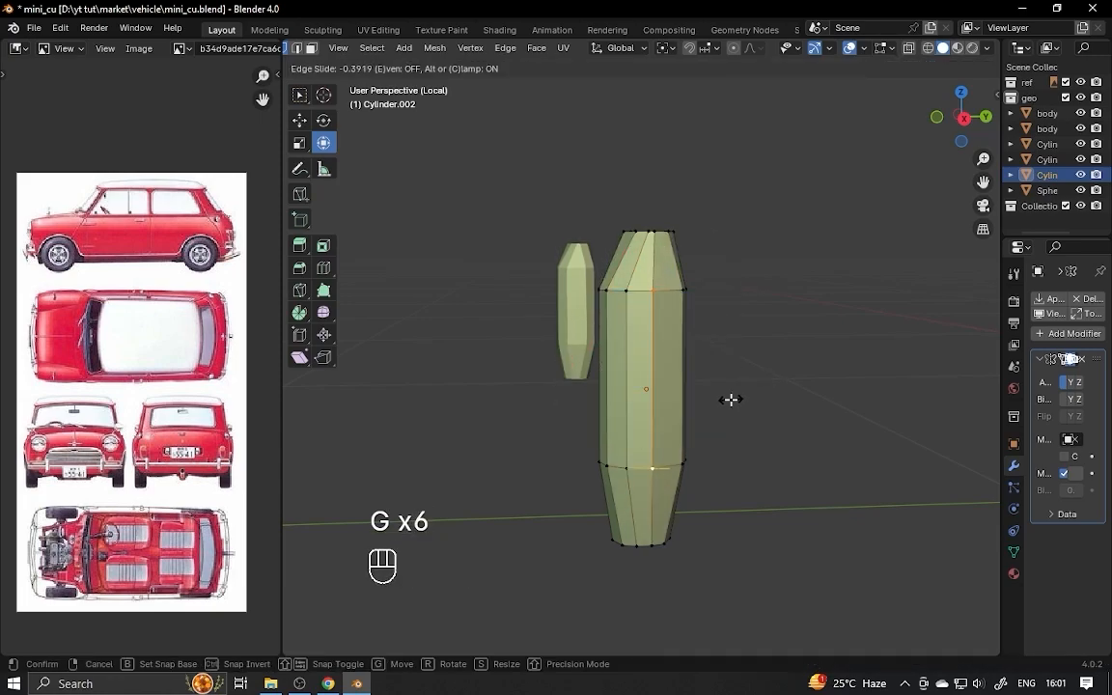
left_click(730, 400)
- Dissolve the surplus vertical edge loop on the bumper guard
middle_click_drag(625, 355, 611, 450)
middle_click_drag(673, 415, 724, 311)
key("x")
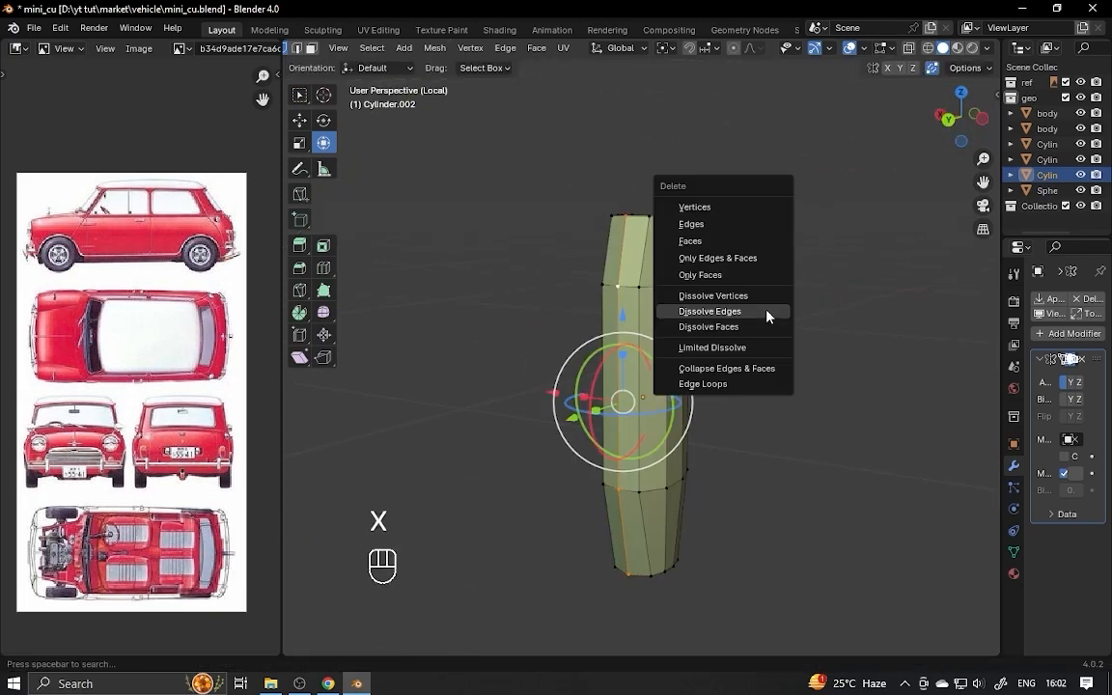
left_click(768, 317)
- Merge the extra vertices at the upper and lower ends of the bumper guard
middle_click_drag(705, 270, 591, 324)
left_click(642, 243)
scroll(641, 243, "up", 2)
middle_click_drag(641, 244, 638, 354, "shift")
key("m")
middle_click_drag(675, 482, 681, 193, "shift")
left_click(630, 578)
key("m")
middle_click_drag(715, 517, 710, 425)
key("m")
- Flatten the selected bumper guard vertices by scaling them to 0 along Y, one group after the other
key("s")
key("y")
key("0")
key("Return")
left_click(629, 297)
left_click(611, 267, "shift")
key("s")
key("y")
key("0")
key("Return")
- Leave local view, save the file and adjust the bumper guard's placement against the front bumper
key("slash")
key("ctrl+s")
key("Tab")
left_click_drag(768, 372, 753, 353)
left_click_drag(739, 326, 744, 336)
left_click_drag(772, 374, 787, 376)
left_click_drag(787, 377, 736, 392, "ctrl+alt")
- Extrude the bumper guard's lower back face toward the car body to form a mounting block
key("Tab")
key("3")
left_click(672, 397)
key("e")
left_click(802, 394)
left_click_drag(735, 324, 678, 338)
- Duplicate the face under the front bumper from the body mesh and offset the copy along Y
key("Tab")
left_click(518, 426)
key("Tab")
left_click(719, 423)
key("3")
key("shift+d")
key("y")
left_click(744, 437)
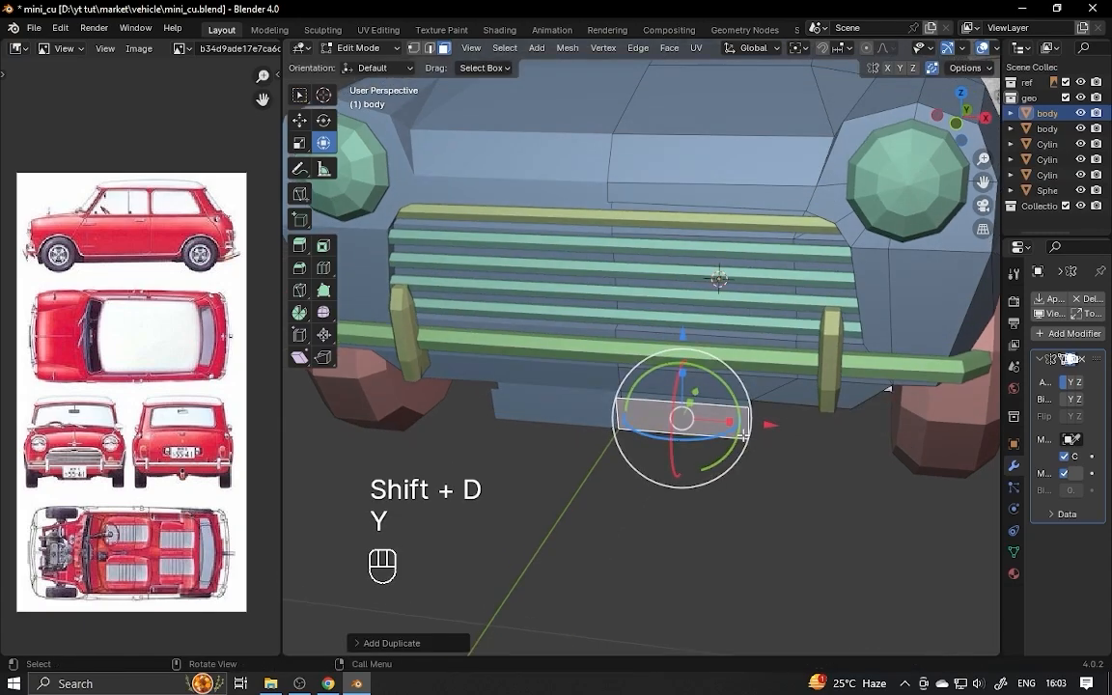
- Save the file, separate the duplicated face into its own object and open that object for editing
key("ctrl+s")
key("p")
left_click(717, 426)
key("Tab")
left_click(645, 452)
key("Tab")
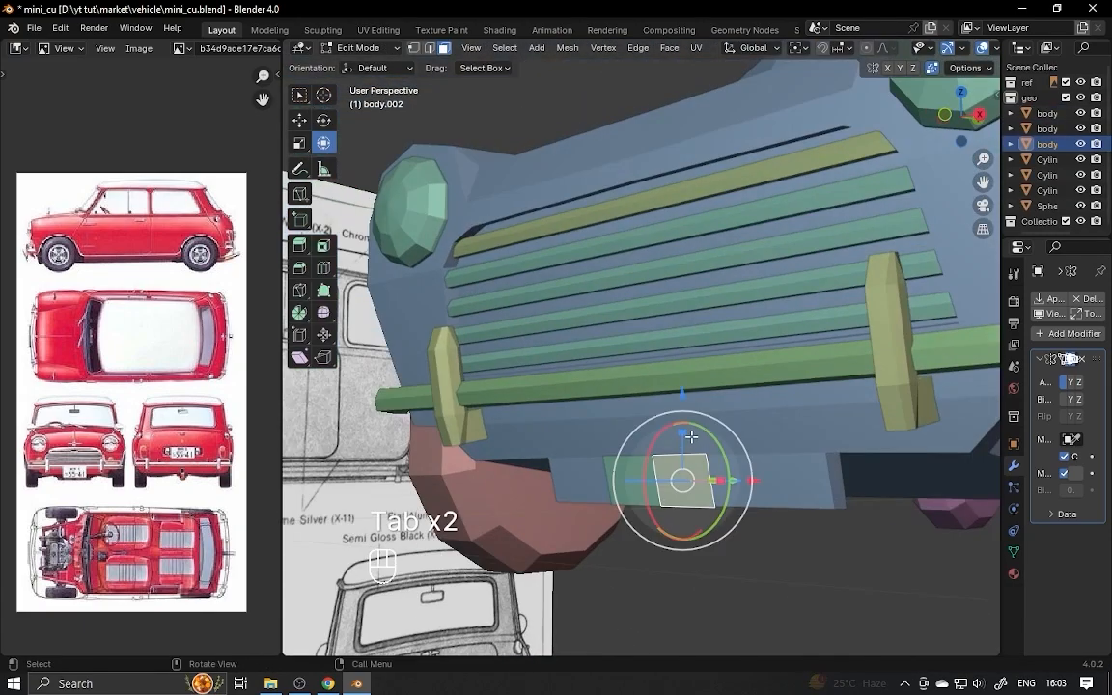
- Scale the front number plate's vertices along Z
key("1")
mouse_move(716, 457)
left_mouse_down("alt")
mouse_move(678, 452)
mouse_move(699, 452)
left_mouse_up("alt")
key("s")
key("z")
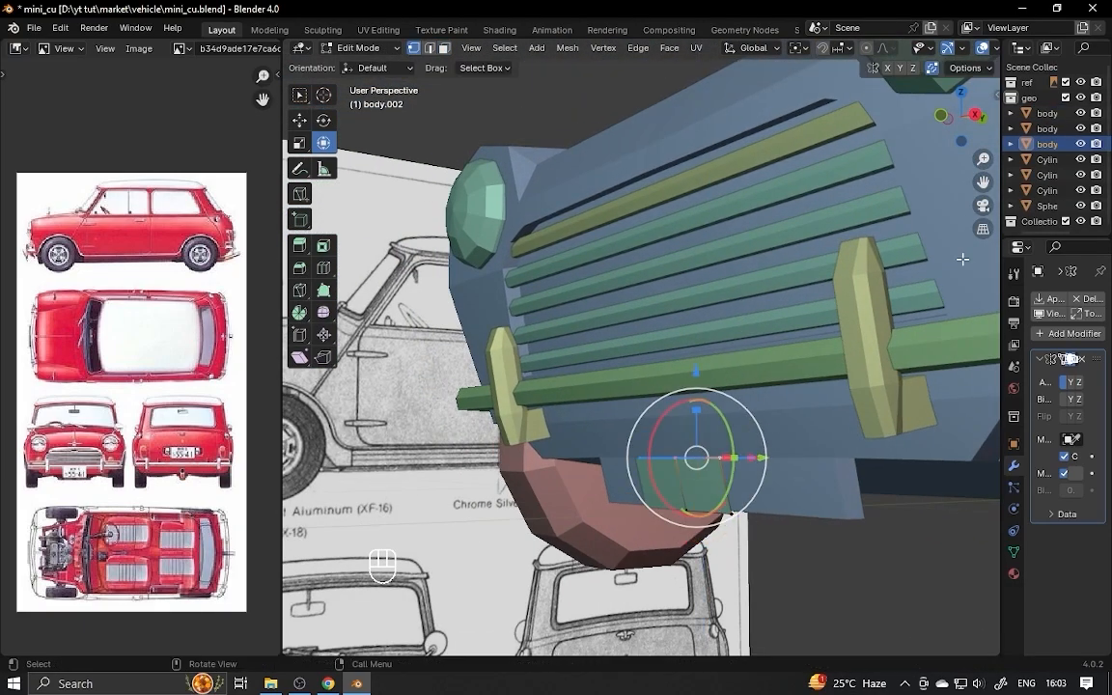
- Tilt the front number plate by shifting its vertices along Y, and raise the whole plate slightly along Z
left_click_drag(963, 259, 883, 263, "alt")
left_click_drag(791, 409, 753, 409)
left_click_drag(734, 357, 830, 386, "alt")
key("a")
left_click_drag(626, 288, 626, 278)
left_click_drag(709, 314, 569, 327, "alt")
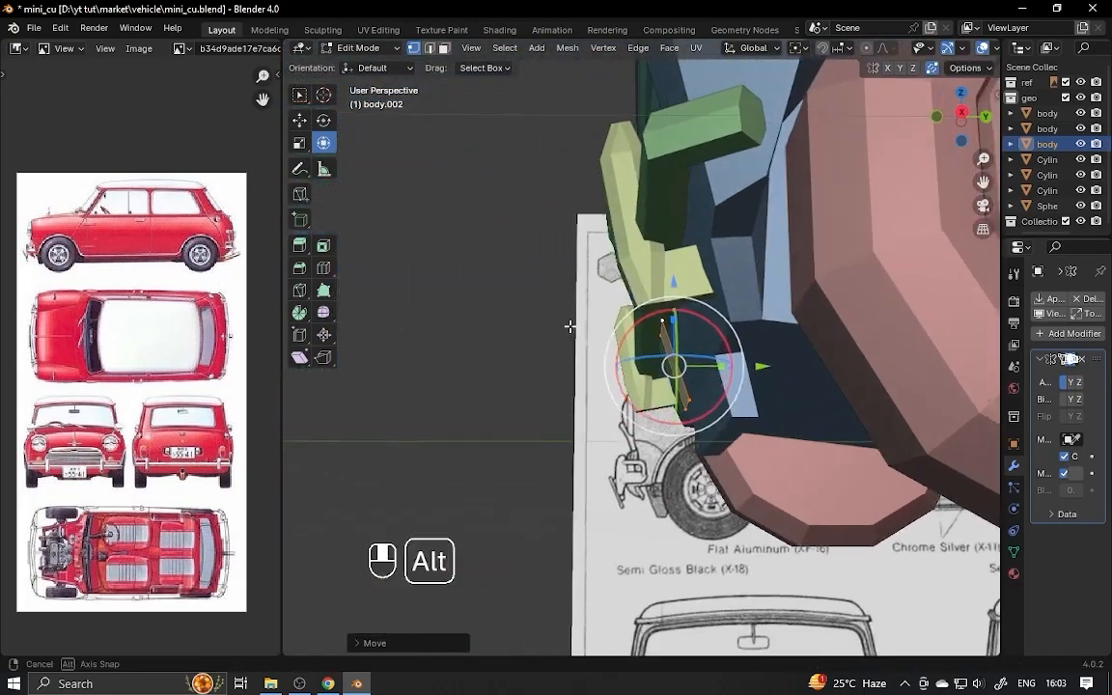
- Extrude the front number plate to give it thickness and finish editing its mesh
left_click_drag(674, 282, 762, 301)
key("e")
left_click(767, 304)
key("Tab")
- Scale the front number plate object to fit under the bumper and save the file
key("s")
left_click_drag(676, 337, 676, 280, "alt")
left_click(844, 366)
key("ctrl+s")
- Open the body mesh for editing and delete a face at the front under the bumper
left_click(770, 274)
key("Tab")
key("3")
left_click(705, 353)
key("x")
left_click(659, 283)
- Fill the gap in the front of the body with a new face and slide its adjoining vertex
key("1")
left_click(663, 231)
left_click_drag(722, 357, 762, 362, "alt")
key("f")
left_click(695, 369)
key("g")
key("g")
key("Tab")
- Duplicate the front bumper guard along the Y axis to the rear bumper
left_click(617, 323)
key("shift+d")
key("y")
left_click(873, 366)
left_click_drag(873, 367, 695, 376, "alt+shift")
left_click_drag(695, 376, 618, 386, "alt")
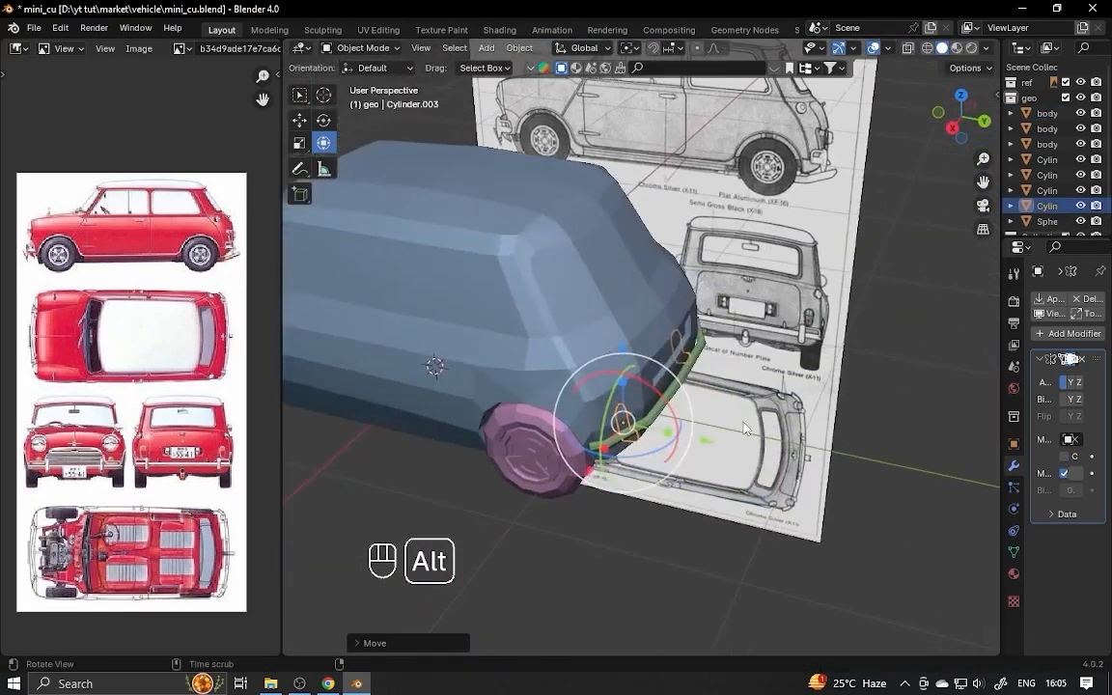
- Fit the duplicated guard against the rear bumper and deselect it
left_click_drag(735, 514, 744, 510)
type("0")
key("Return")
left_click(356, 547)
left_click_drag(580, 483, 791, 522, "alt")
left_click_drag(792, 522, 675, 386, "alt")
left_click_drag(617, 290, 683, 332, "alt")
- Duplicate the front number plate along the Y axis to the rear of the car, aligning it in the side view
left_click(507, 342)
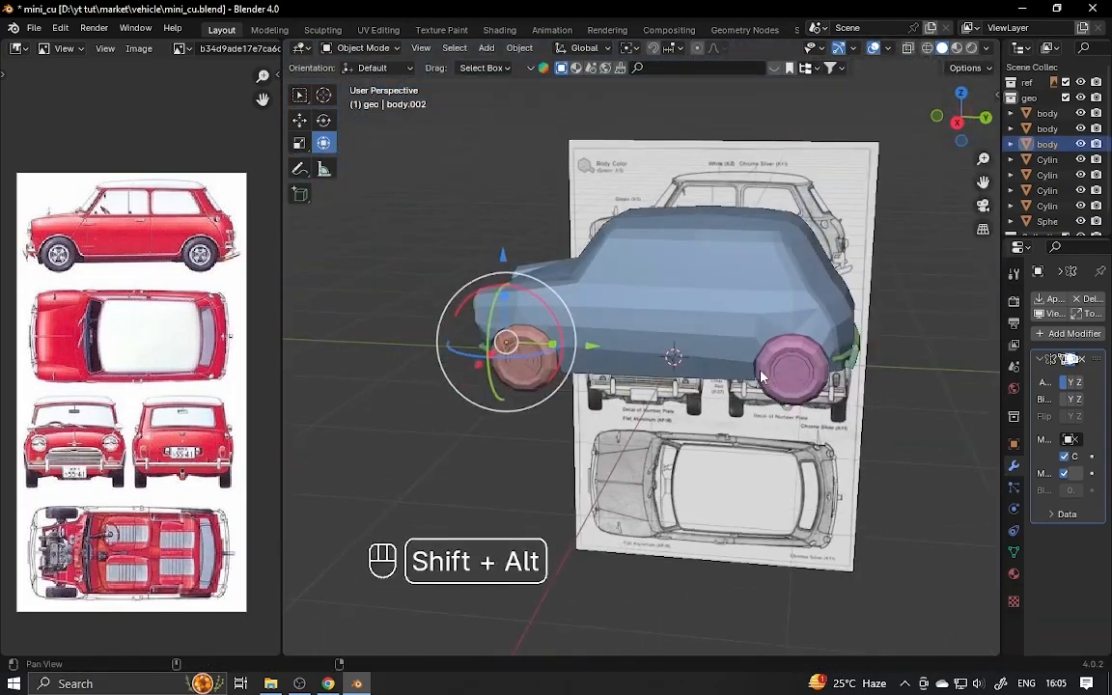
left_click_drag(617, 361, 521, 348, "alt+shift")
key("shift+d")
key("y")
left_click(859, 347)
left_click_drag(859, 348, 678, 338, "alt")
key("KP_3")
scroll(677, 338, "up", 3)
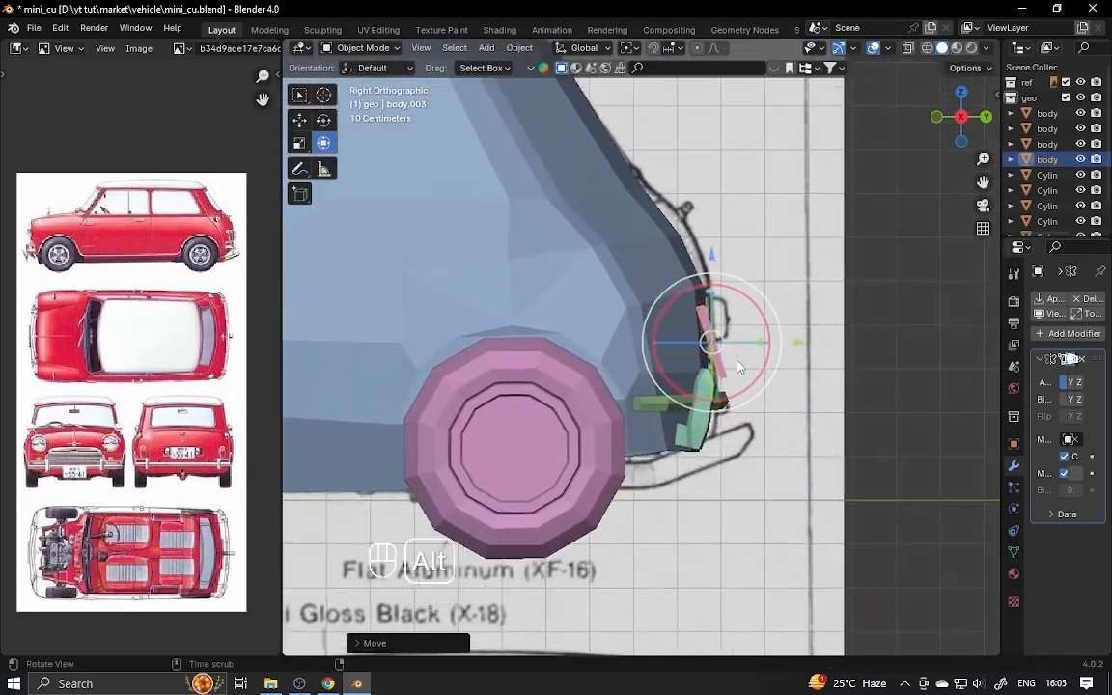
- Edit the mesh at the rear number plate by shifting the selected elements upward, and save the file
left_click_drag(738, 366, 798, 378, "alt")
left_click_drag(797, 378, 676, 386, "alt")
left_click(649, 324)
key("Tab")
left_click(650, 335)
left_click(699, 259, "shift")
left_click_drag(700, 280, 743, 260, "alt")
left_click_drag(756, 285, 749, 248)
left_click_drag(849, 289, 747, 347, "alt")
key("ctrl+s")
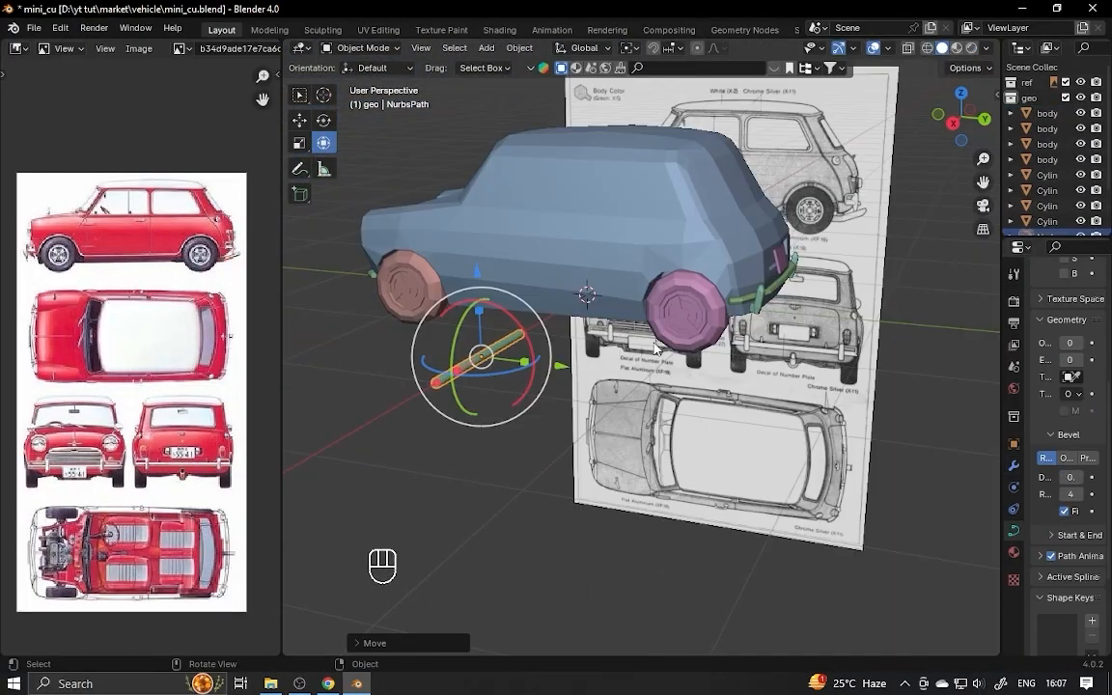
- Set the bevel resolution of the nurbs path to 2
left_click_drag(654, 343, 707, 452, "alt")
left_click_drag(706, 451, 690, 366, "alt")
scroll(690, 367, "up", 4)
left_click_drag(675, 318, 715, 271, "alt")
left_click_drag(1078, 495, 1047, 495)
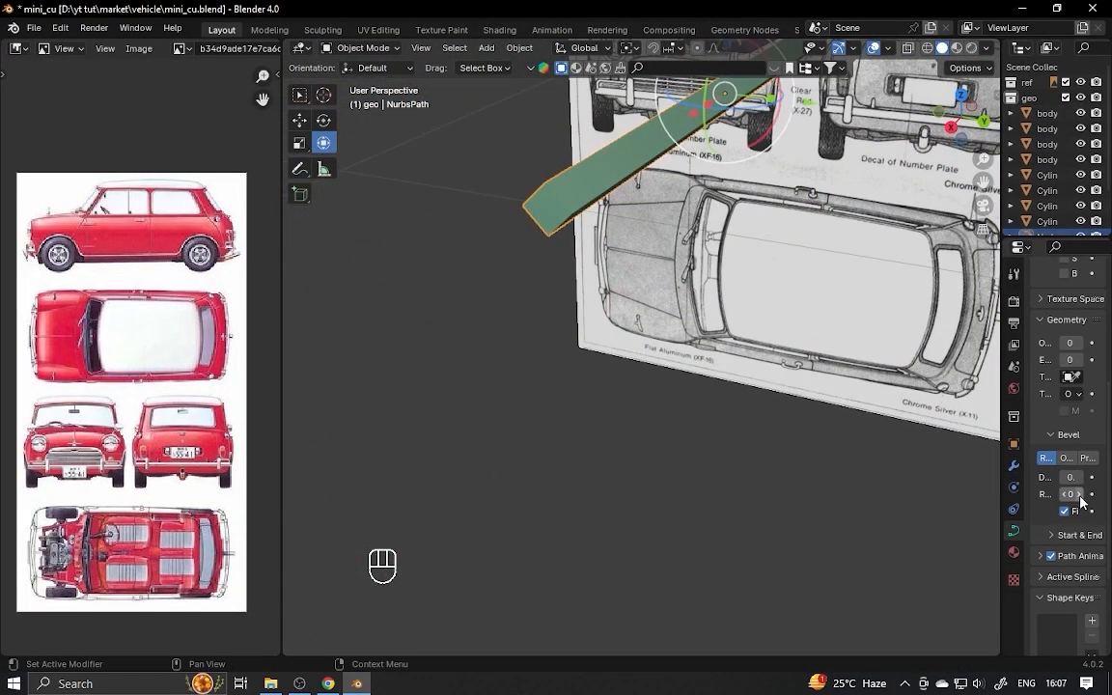
left_click_drag(839, 386, 806, 357, "alt")
left_click_drag(1073, 493, 1082, 494)
left_click_drag(864, 444, 839, 493, "alt+shift")
scroll(1074, 456, "up", 5)
scroll(1074, 456, "down", 3)
left_click_drag(780, 323, 784, 355, "ctrl+alt")
- Rotate the nurbs path 90 degrees about the Z axis so it runs along the car
key("r")
key("z")
key("9")
key("0")
key("Return")
left_click(952, 128)
- Scale the nurbs path down to exhaust pipe size beneath the rear of the car and apply its transform
left_click_drag(765, 280, 769, 249, "ctrl+alt")
key("s")
left_click_drag(770, 193, 777, 334, "alt+shift")
left_click(714, 278)
key("ctrl+a")
left_click(773, 320)
- Fatten the path by about 1.36 and bend its control points to follow the exhaust pipe in the side blueprint
key("Tab")
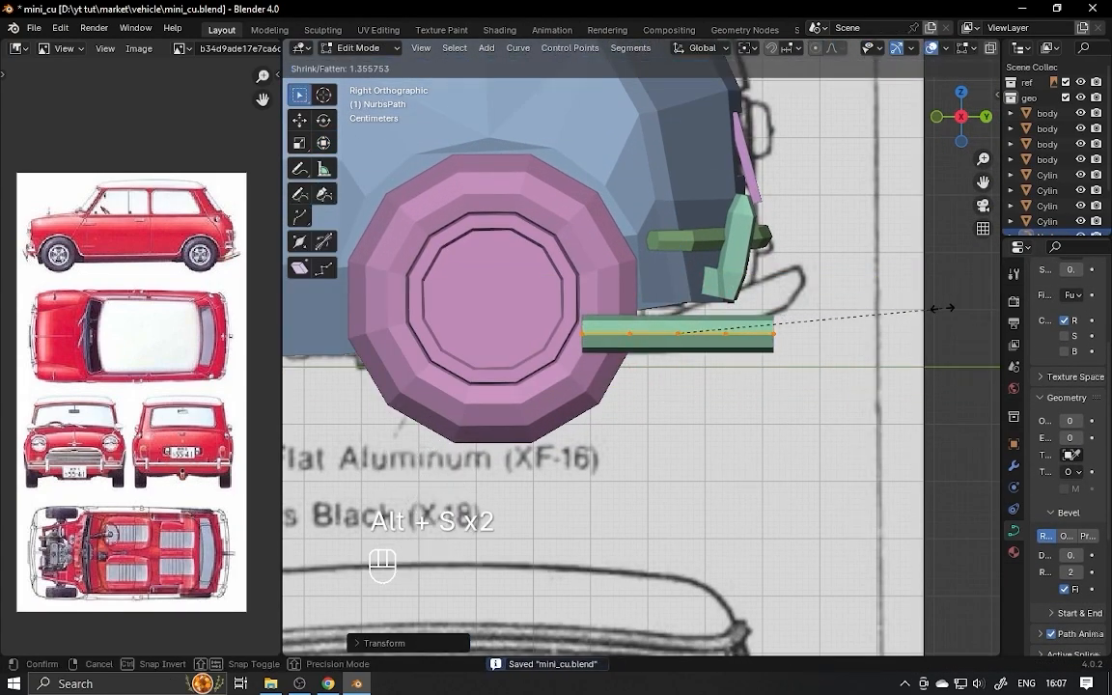
left_click(942, 308)
left_click(300, 119)
scroll(684, 333, "up", 1)
mouse_move(685, 329)
left_mouse_down()
mouse_move(745, 330)
mouse_move(698, 311)
left_mouse_up()
left_click(676, 329)
scroll(645, 367, "up", 1)
right_click(683, 349)
left_click(778, 340)
scroll(709, 338, "up", 1)
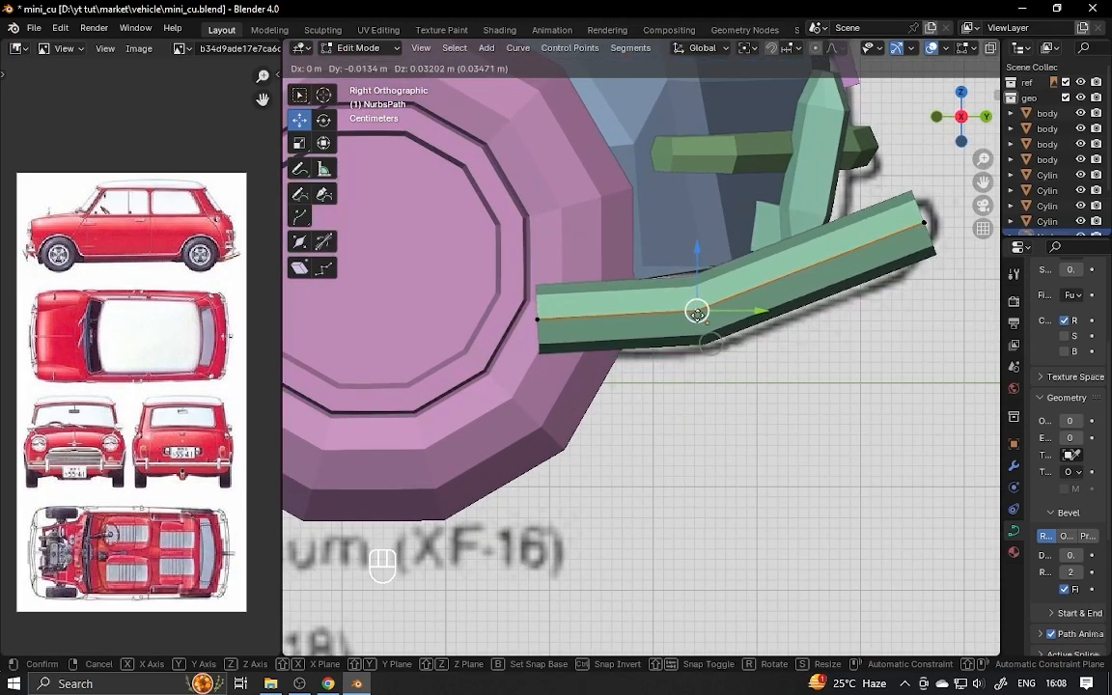
scroll(641, 338, "down", 1)
left_click(559, 325)
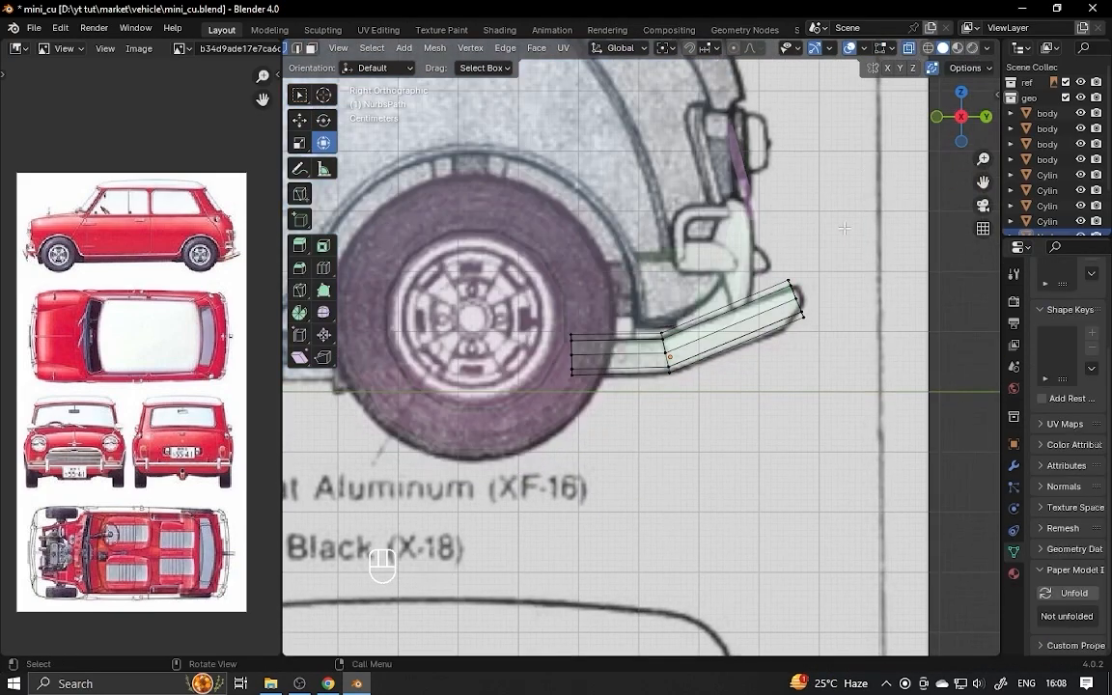
- Move the whole exhaust pipe mesh into alignment with the pipe drawn in the side blueprint
key("a")
key("g")
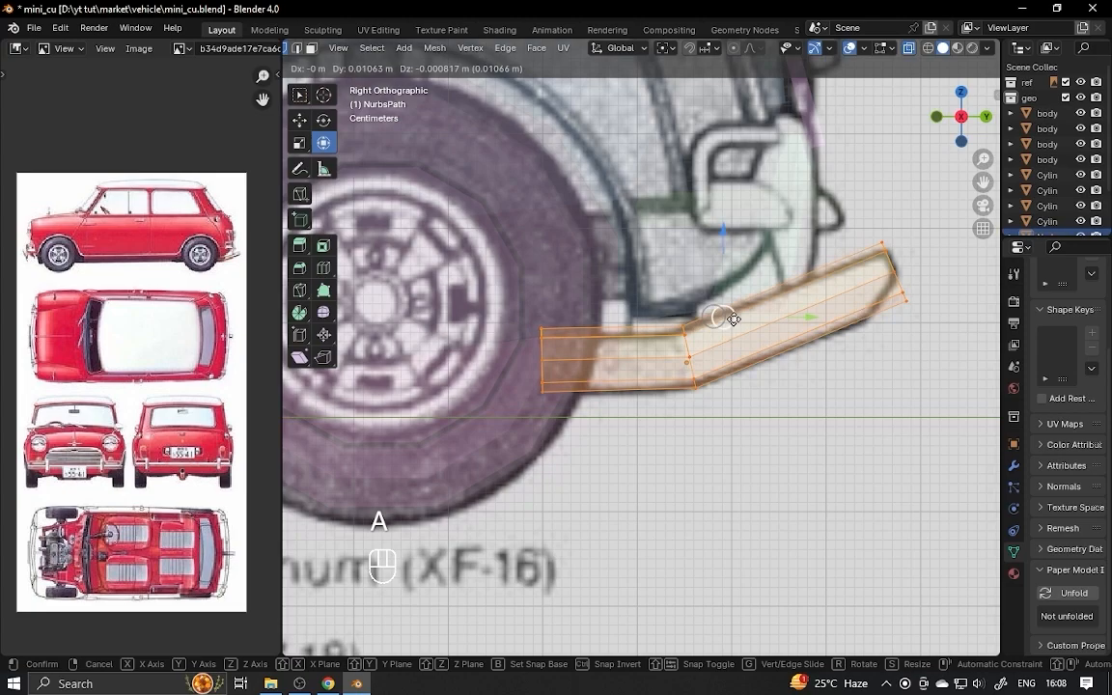
middle_click_drag(893, 259, 846, 265, "shift")
- Reposition the lower vertices of the exhaust tip to follow its slanted end in the blueprint
left_click_drag(893, 359, 858, 296)
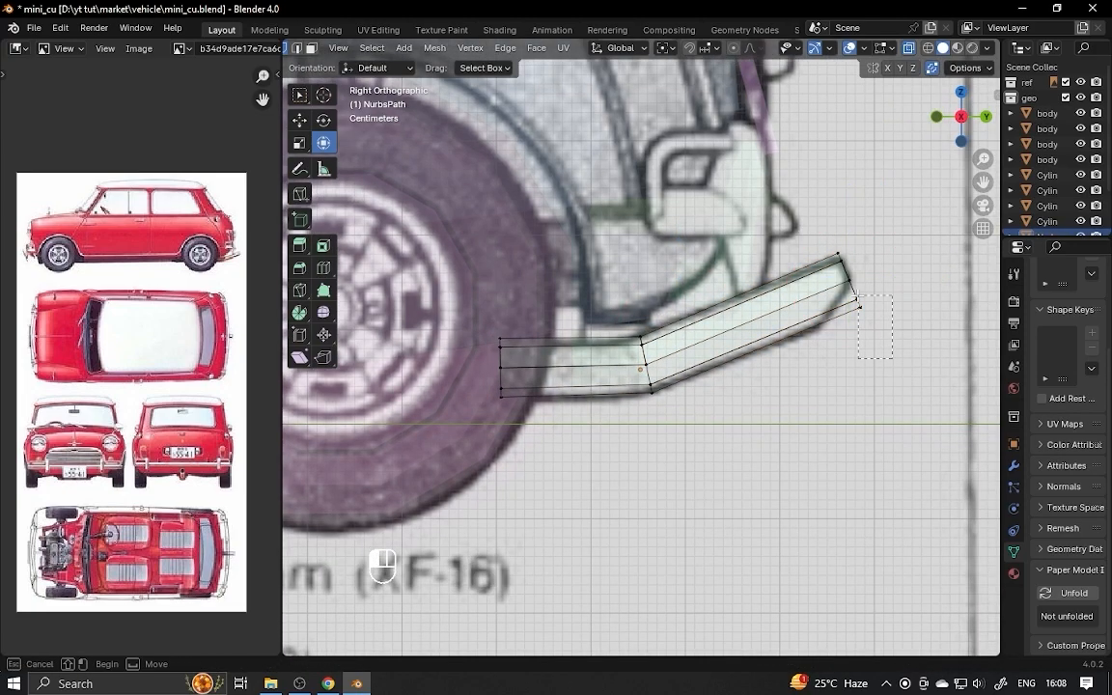
left_click(915, 286)
scroll(849, 274, "up", 2)
left_click(908, 48)
middle_click_drag(712, 359, 634, 370)
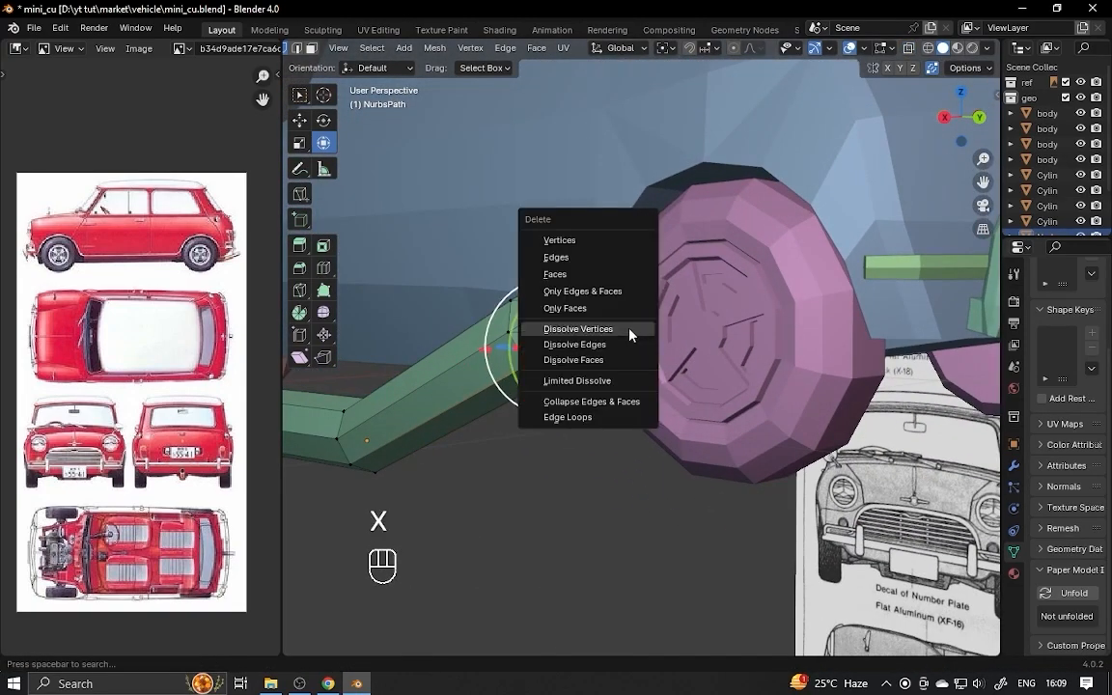
- Slide the exhaust tip's vertices along their edges to refine the slant, and set the transform orientation to Normal
key("g")
key("g")
left_click_drag(736, 357, 736, 328, "alt")
right_click(794, 327)
left_click(620, 48)
left_click(598, 125)
left_click(908, 49)
left_click(830, 276)
scroll(830, 276, "up", 2)
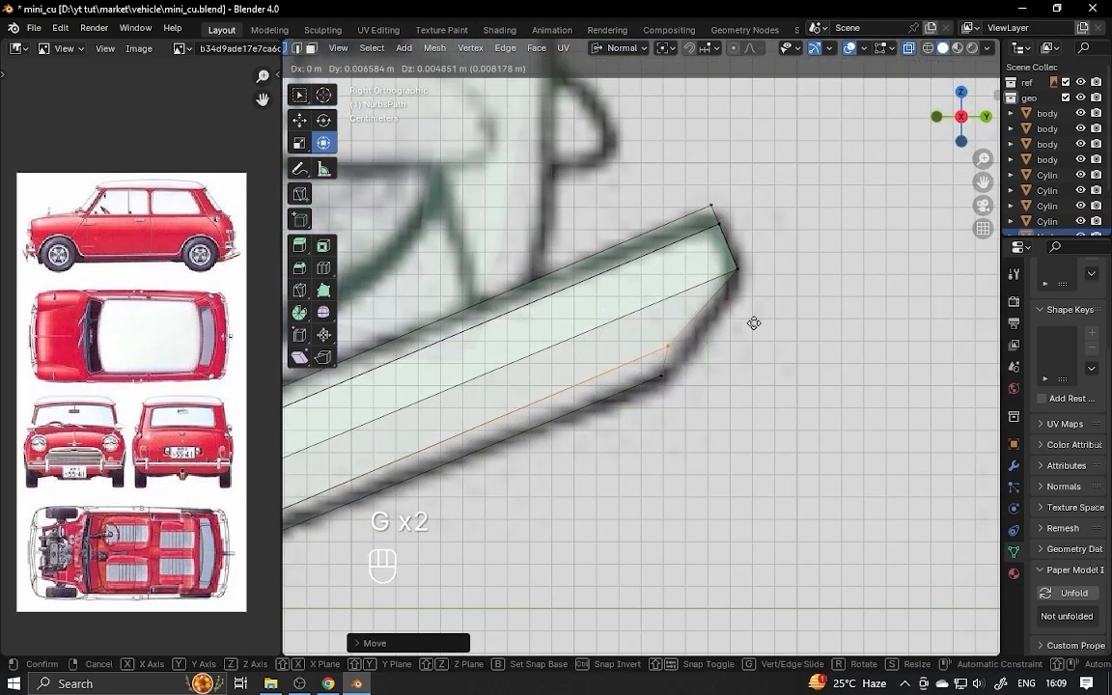
- Inset the exhaust tip's end faces and extrude them inward to hollow the pipe opening
left_click(908, 48)
left_click_drag(820, 319, 676, 357, "alt")
key("3")
left_click_drag(772, 329, 718, 375, "alt+shift")
key("e")
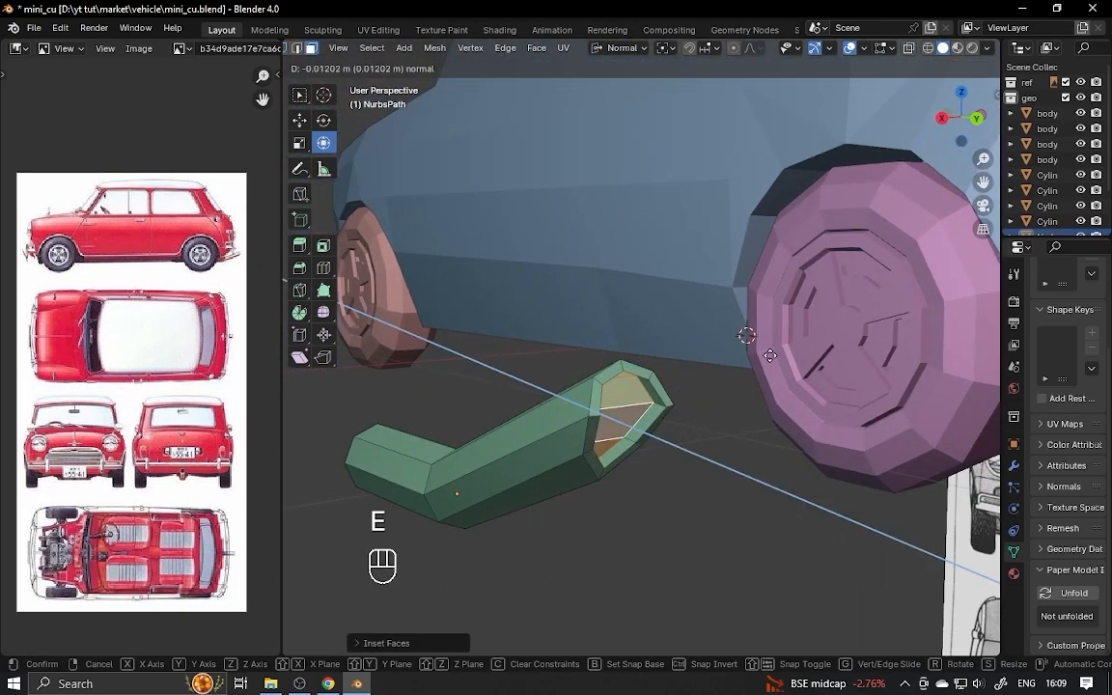
key("z")
left_click(711, 366)
- Move the extruded inner faces further down inside the exhaust pipe and merge their vertices
left_click(942, 118)
scroll(720, 410, "up", 2)
left_click(909, 49)
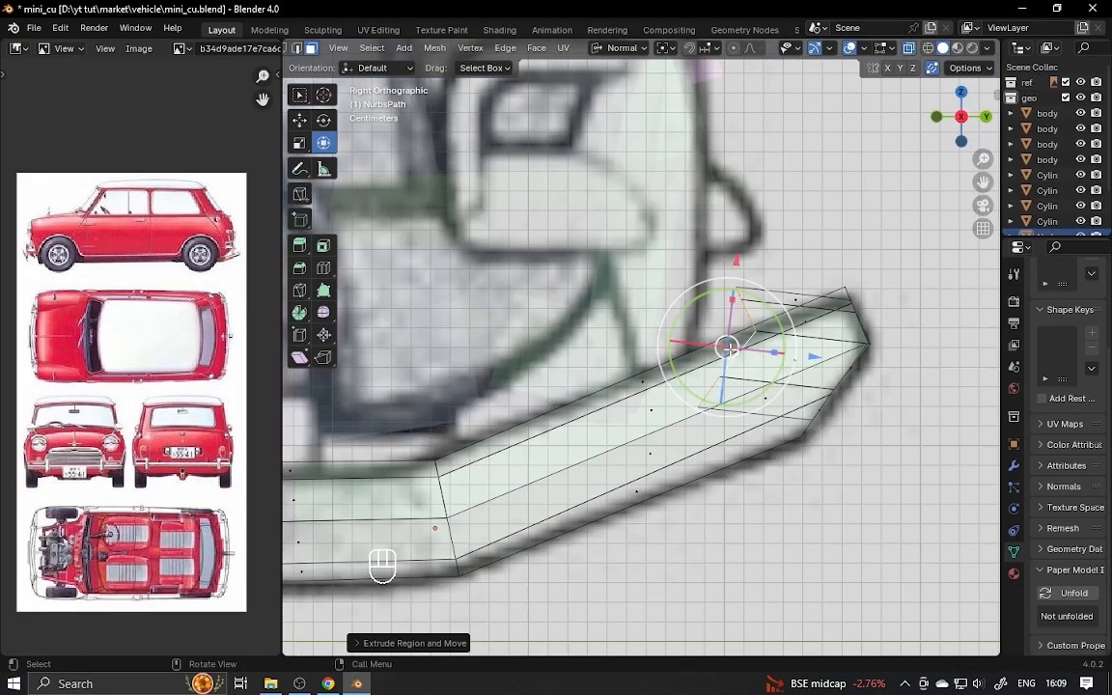
left_click_drag(728, 351, 680, 433)
left_click(750, 390)
left_click_drag(750, 390, 618, 406, "alt")
key("m")
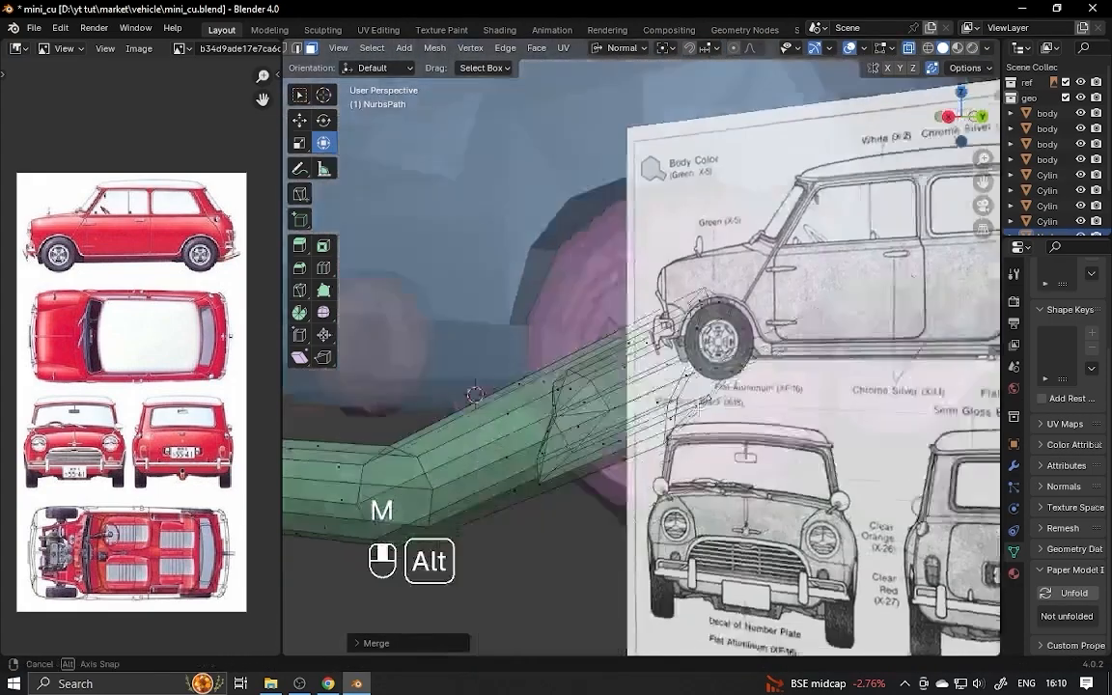
- Hide the ref collection of blueprint images and clear the exhaust pipe's location
key("Tab")
left_click_drag(830, 272, 540, 383)
left_click(1065, 82)
scroll(699, 405, "up", 1)
key("alt+g")
middle_click_drag(699, 406, 748, 237)
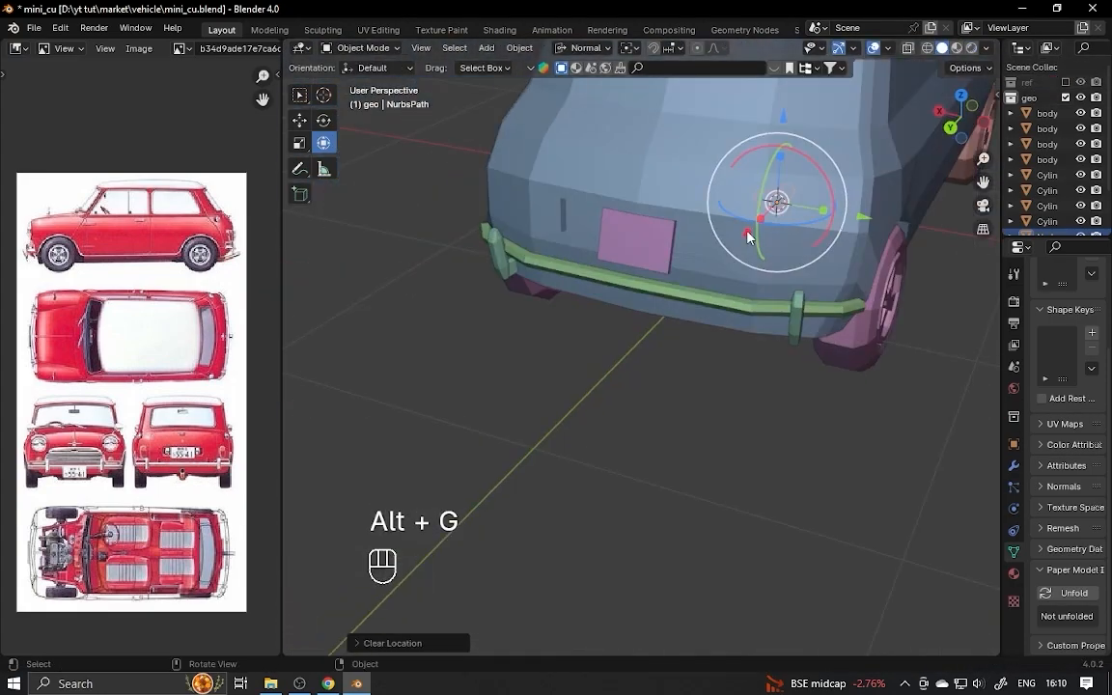
- Position the exhaust pipe under the centre of the rear bumper so its tip projects behind the car
left_click(951, 127)
left_click_drag(668, 388, 666, 353)
left_click_drag(637, 386, 806, 390, "alt")
left_click_drag(694, 401, 749, 379, "alt+shift")
left_click(956, 120)
left_click_drag(836, 368, 801, 367)
left_click_drag(715, 267, 715, 265)
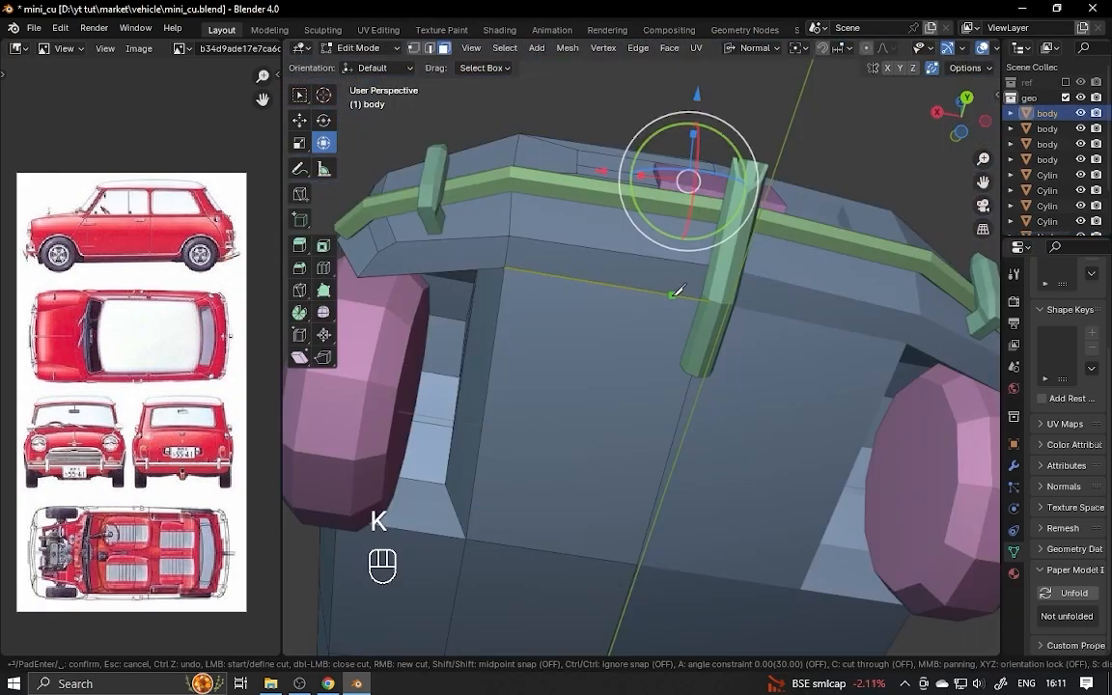
- Knife-cut the body's underside around the exhaust pipe and connect the cut to the outer corner vertex
key("Return")
key("1")
left_click(496, 265, "shift")
key("j")
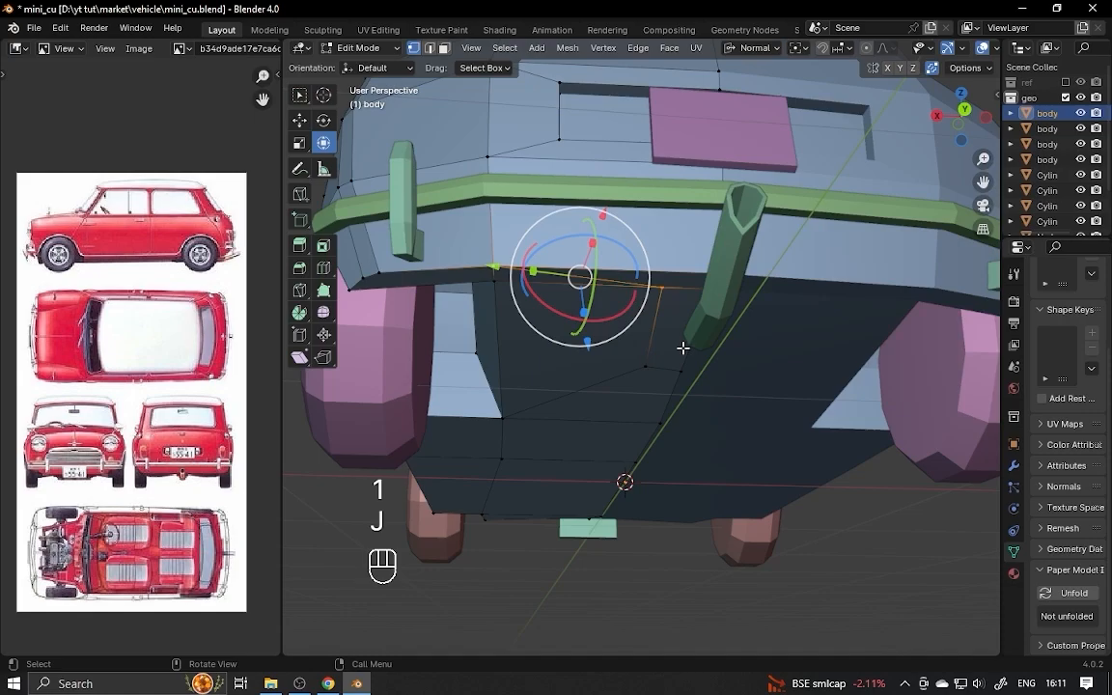
- Extrude the cut underbody face into a recess for the exhaust and slide its edge
key("3")
key("e")
key("2")
key("g")
key("g")
left_click(784, 247)
- Slide the inner edges of the exhaust recess along the underbody to shape its end
left_click_drag(784, 247, 666, 377, "alt")
left_click(673, 398)
key("g")
key("g")
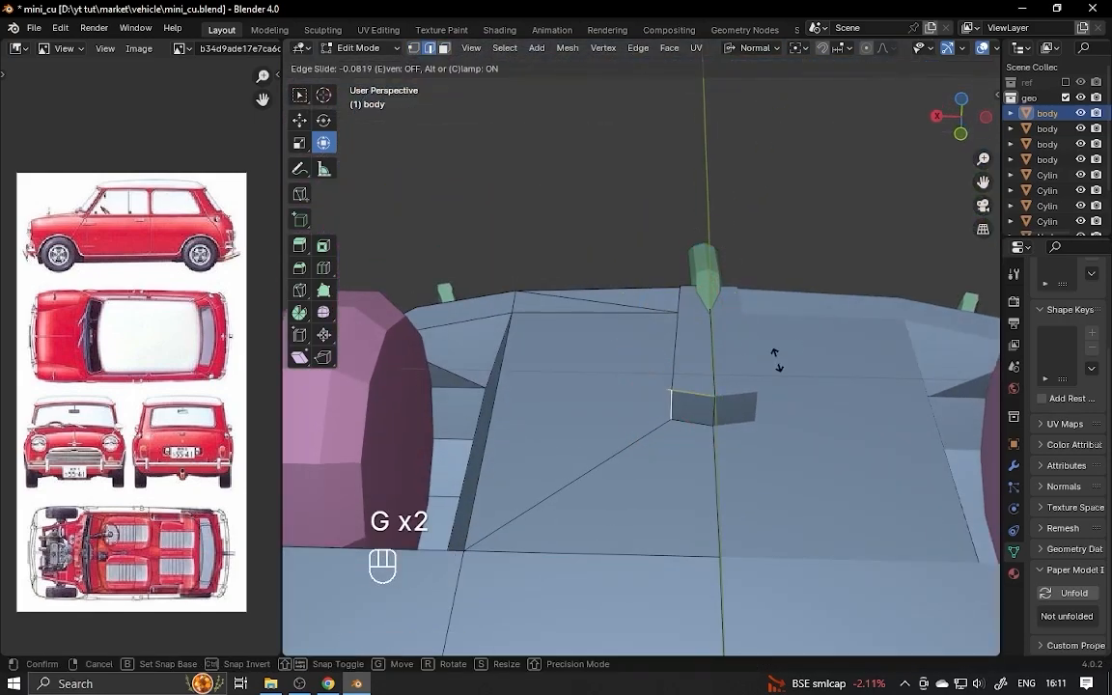
left_click(774, 361)
left_click_drag(774, 361, 754, 405, "alt")
key("g")
key("g")
left_click(819, 307)
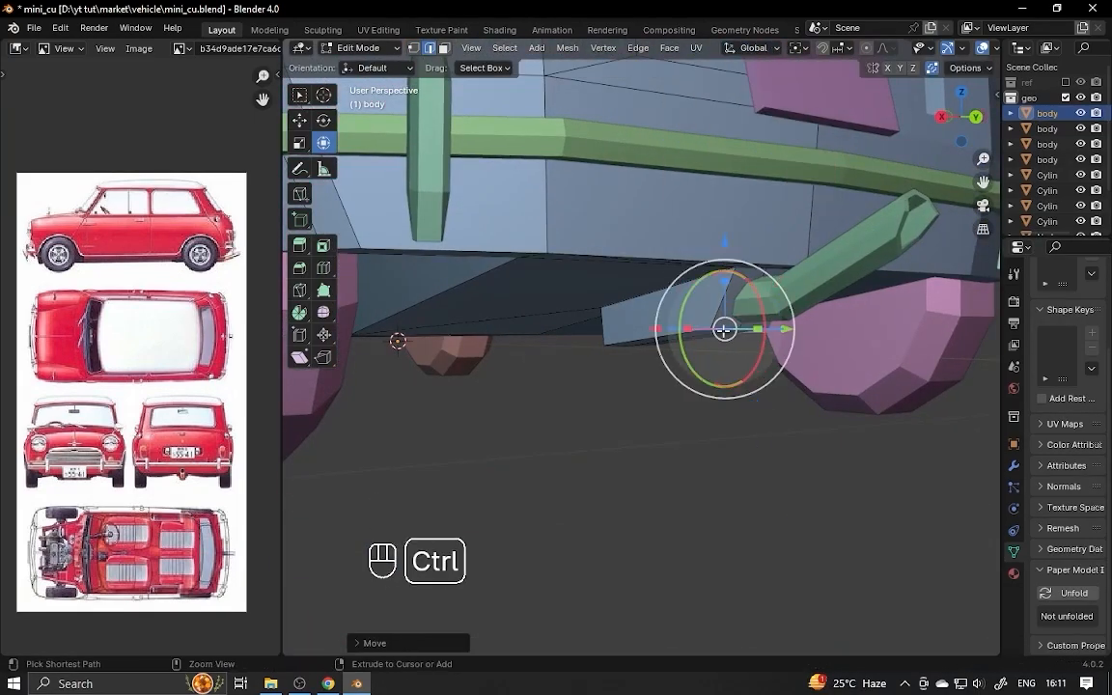
- Undo the last move on the exhaust recess and slide its selected edge along the underbody instead
key("ctrl+z")
key("g")
key("g")
left_click(676, 405)
left_click_drag(676, 405, 585, 306, "alt")
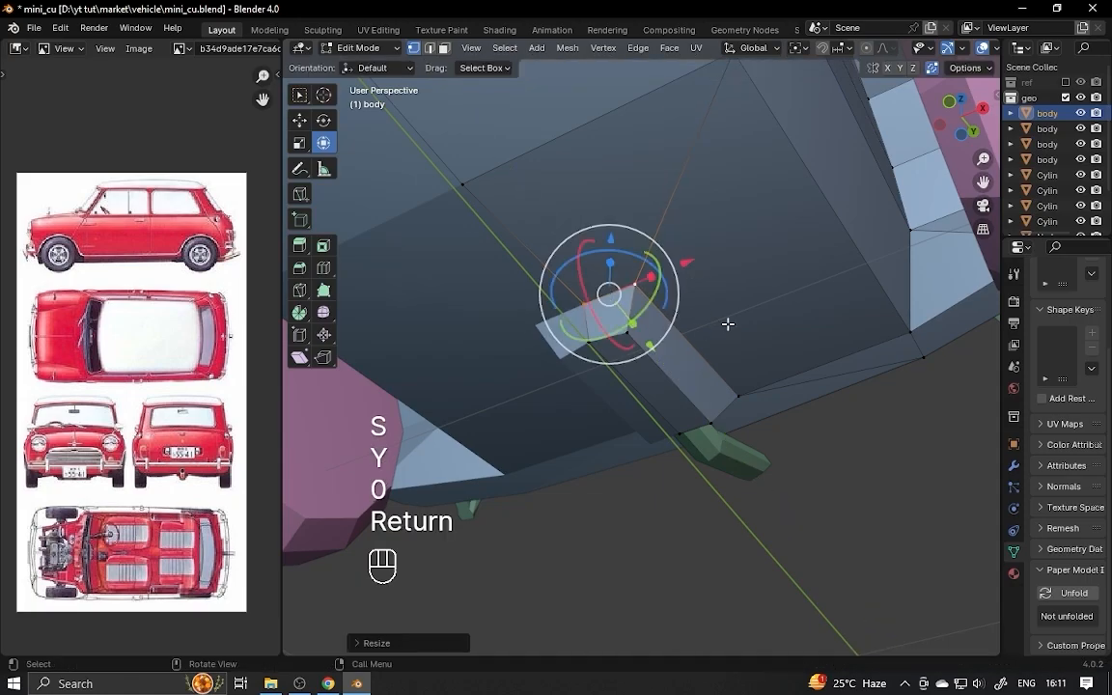
- Adjust the inner end of the exhaust recess in the underbody and save the file
left_click_drag(701, 292, 639, 338, "alt")
left_click_drag(639, 338, 666, 355)
key("ctrl+z")
left_click_drag(660, 355, 760, 407)
key("ctrl+s")
- Move the new plane over the rear light in the blueprint's back view and scale it to about the light's size
key("s")
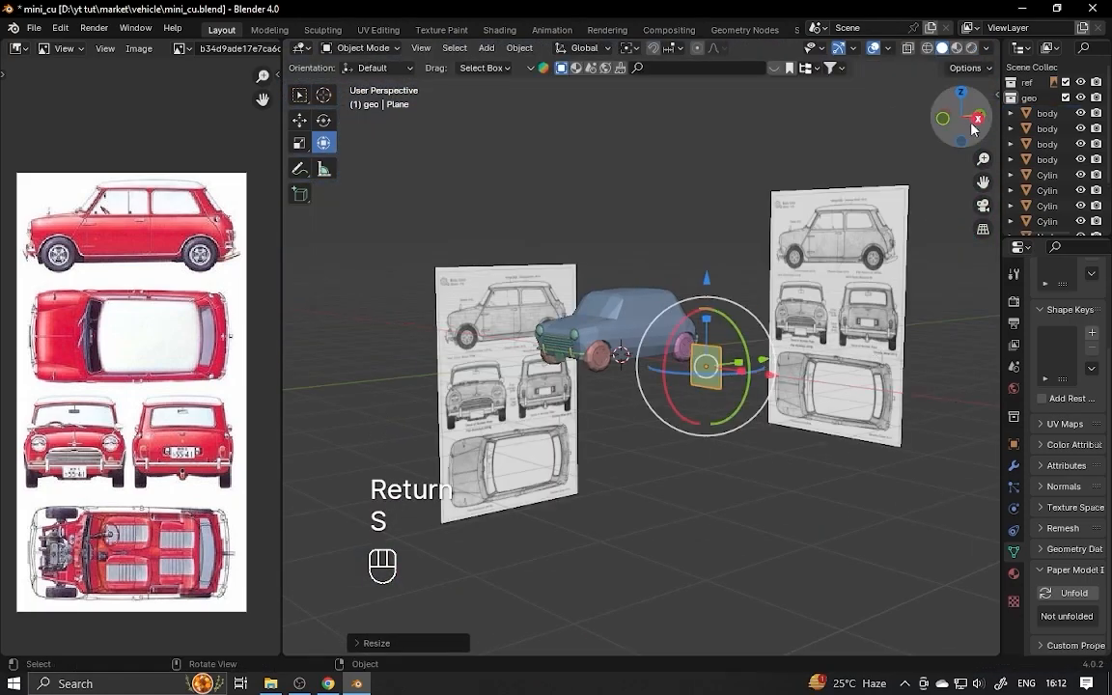
left_click(970, 124)
left_click_drag(712, 505, 804, 390)
key("s")
left_click(715, 425)
left_click(907, 48)
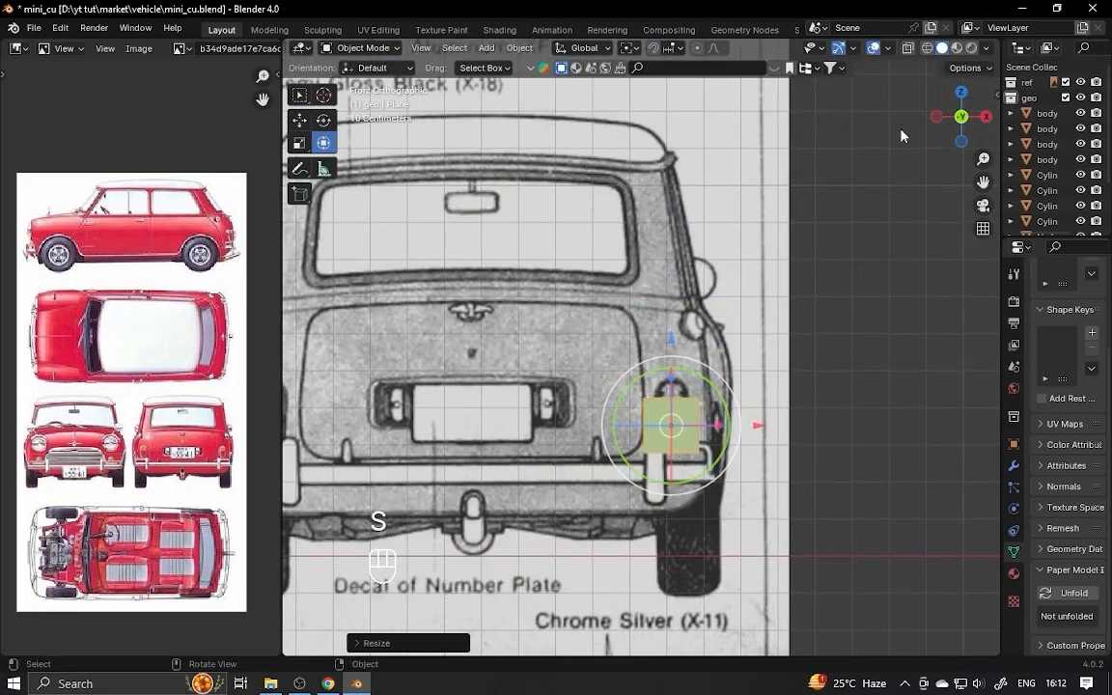
- Centre the plane on the blueprint's rear light and taper its edges to match the light's width
scroll(674, 444, "up", 3)
left_click_drag(672, 459, 678, 429)
scroll(678, 428, "up", 1)
key("Tab")
left_click_drag(737, 463, 719, 467)
key("s")
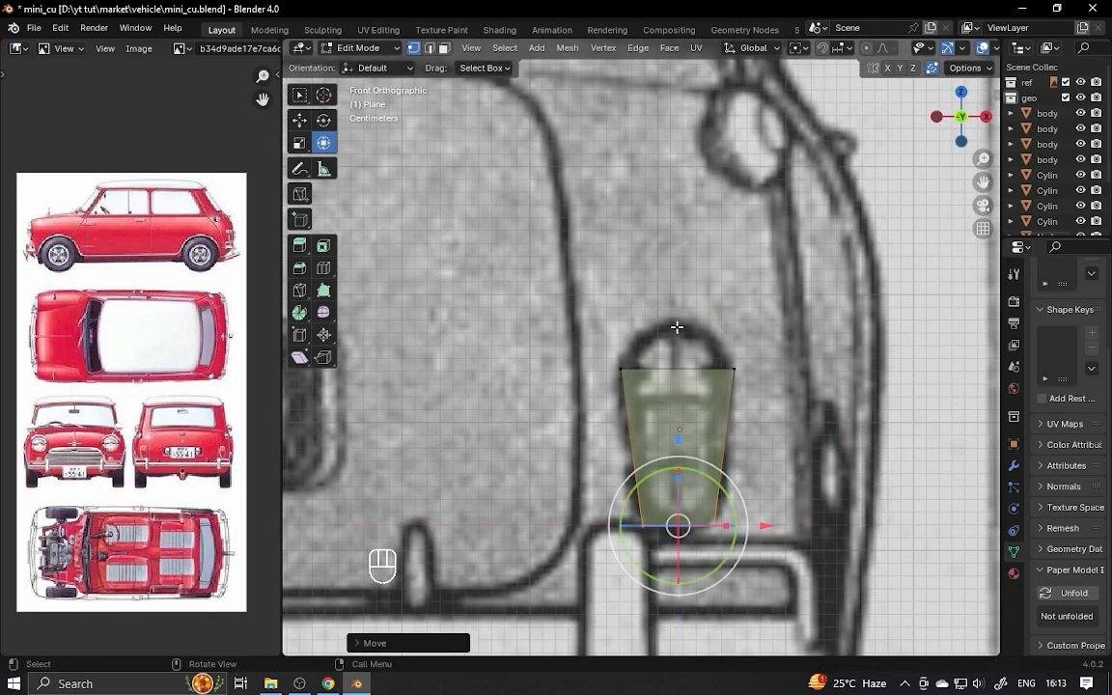
- Shape the plane's upper and lower ends to the rear light's oval outline and narrow the whole mesh along X
scroll(674, 276, "up", 2)
left_click_drag(806, 309, 559, 403)
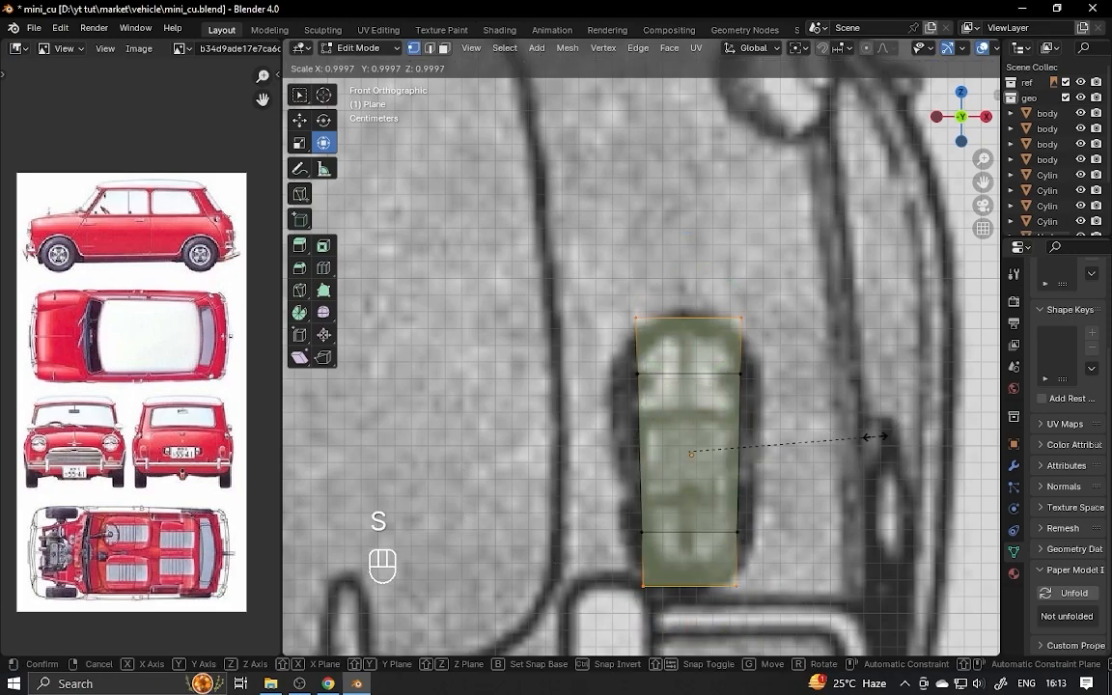
key("s")
left_click(730, 421)
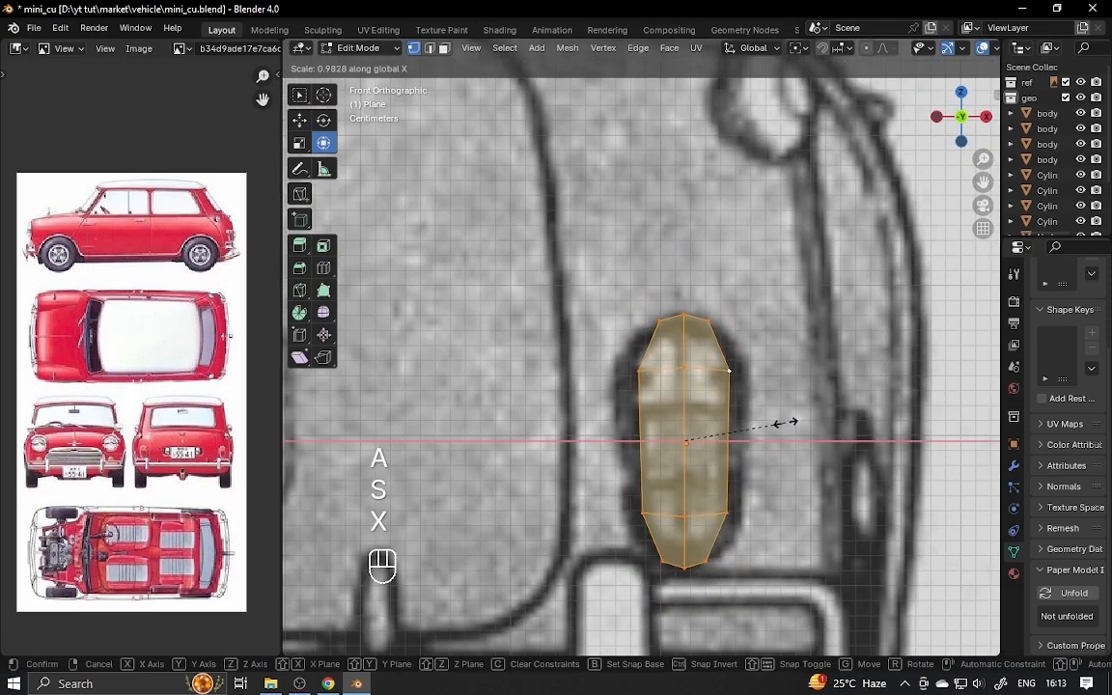
left_click(915, 50)
- Extrude the rear light outline along Y for depth and scale the new face
middle_click_drag(778, 463, 591, 502)
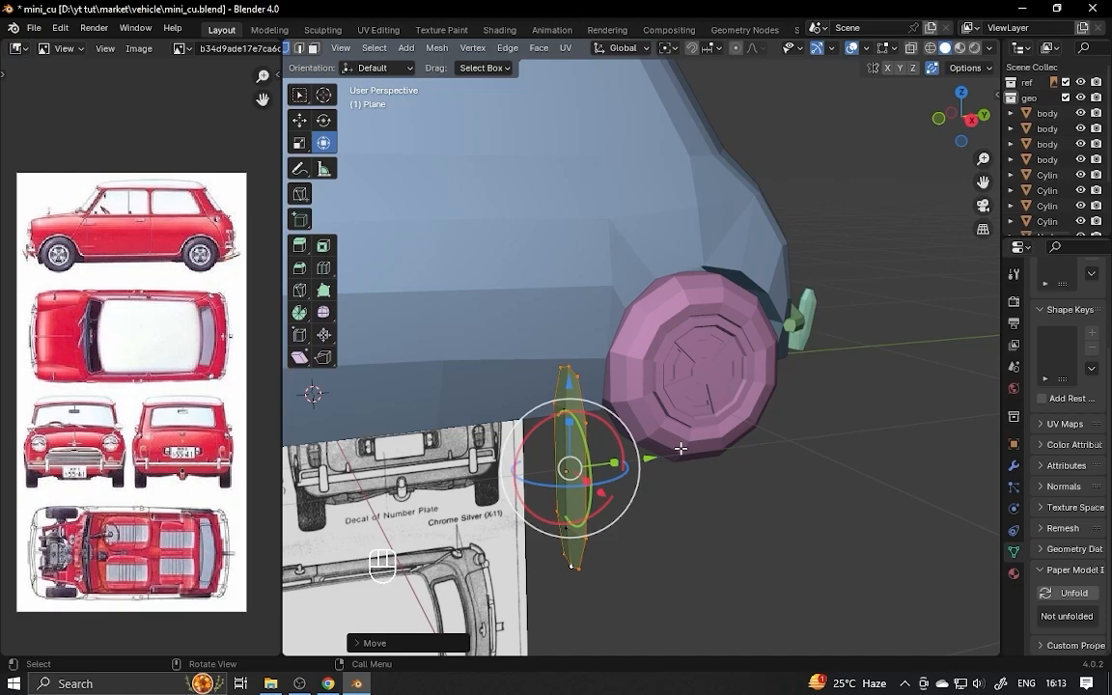
key("y")
left_click(715, 451)
left_click_drag(714, 451, 737, 479, "alt")
key("s")
key("Tab")
- Move the rear light object away from the blueprint to the back of the car body
left_click_drag(658, 427, 517, 266)
left_click(359, 643)
left_click(389, 544)
key("KP_3")
left_click_drag(551, 360, 776, 360)
left_click_drag(687, 471, 579, 376, "alt")
key("KP_3")
- Tilt the rear light to match the slope of the rear body and set the transform orientation to Local
key("KP_Decimal")
mouse_move(579, 376)
left_mouse_down("ctrl+alt")
mouse_move(608, 357)
mouse_move(571, 382)
left_mouse_up("ctrl+alt")
left_click_drag(625, 422, 681, 347)
left_click_drag(688, 326, 729, 324)
left_click(582, 48)
left_click(570, 106)
left_click_drag(714, 330, 710, 318)
left_click_drag(666, 275, 639, 275, "alt")
left_click_drag(719, 343, 639, 371, "alt")
left_click_drag(642, 376, 747, 395, "alt")
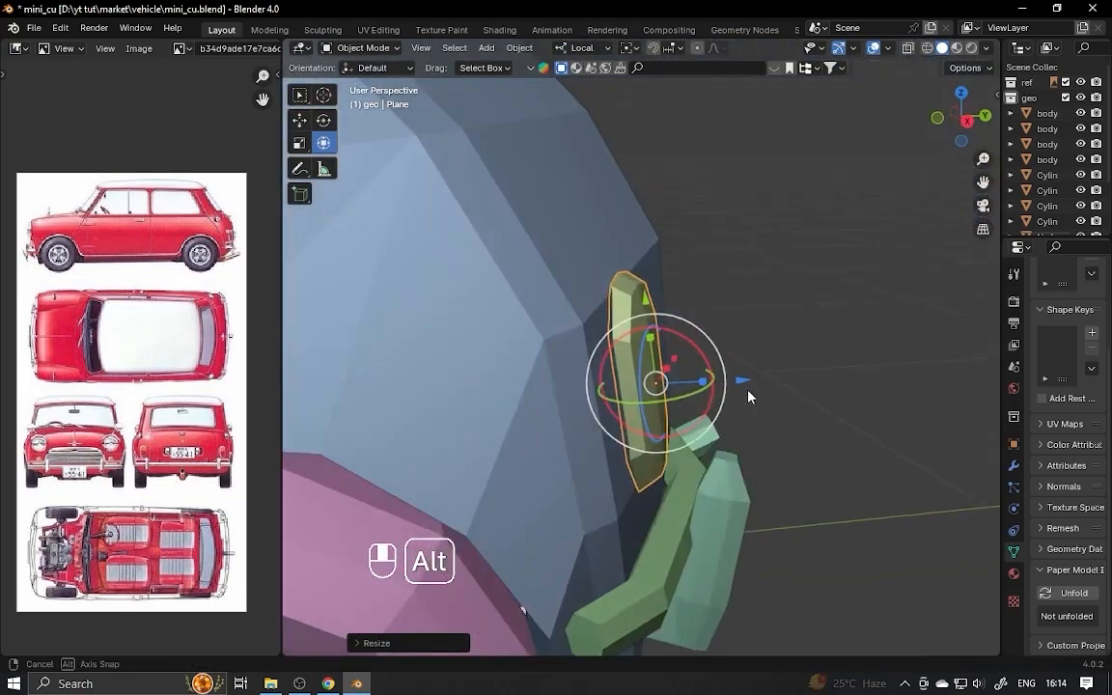
- Fine-tune the rear light's position and rotation so it sits against the rear corner of the body
left_click_drag(706, 344, 610, 343, "shift")
key("ctrl+z")
left_click_drag(602, 327, 610, 340, "shift")
left_click_drag(612, 342, 720, 372, "ctrl+alt")
left_click_drag(720, 373, 657, 337, "ctrl+alt")
left_click_drag(638, 331, 650, 357, "shift")
left_click_drag(650, 357, 533, 465, "alt")
left_click_drag(592, 434, 602, 436, "shift")
left_click_drag(603, 433, 543, 334, "alt")
left_click_drag(550, 337, 541, 353, "shift")
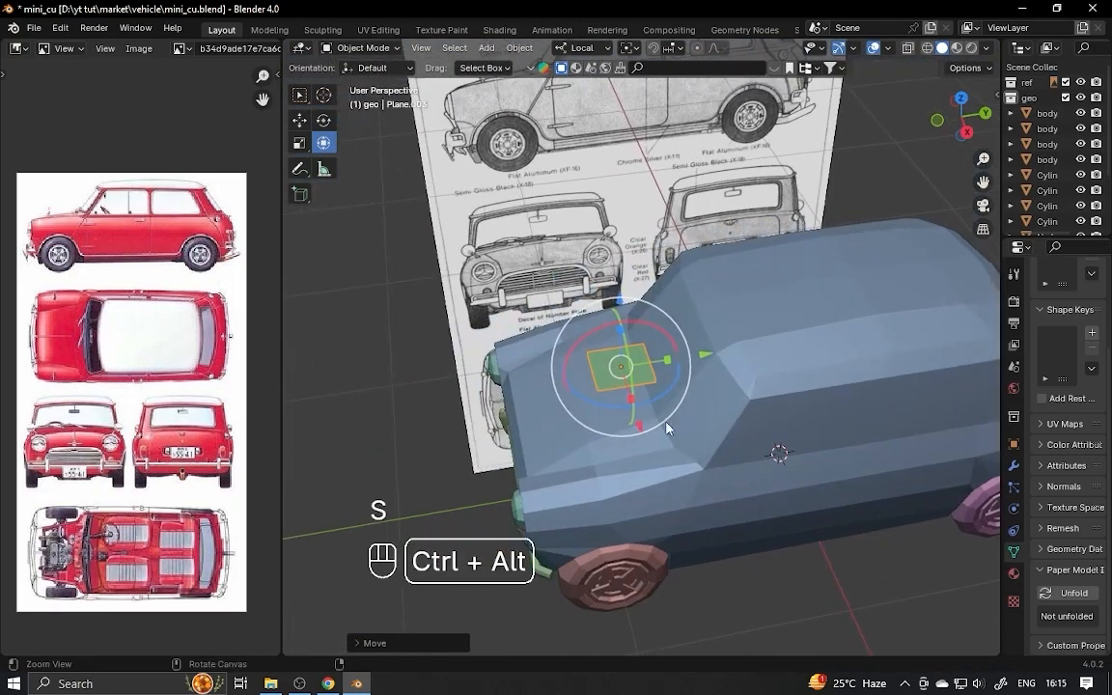
- Position and tilt the new plane at the base of the windscreen as a wiper blade
left_click_drag(665, 427, 669, 379, "ctrl+alt")
left_click_drag(670, 367, 653, 370)
left_click_drag(652, 371, 762, 347, "alt")
mouse_move(763, 348)
left_mouse_down("alt+shift")
mouse_move(790, 356)
mouse_move(743, 359)
left_mouse_up("alt+shift")
left_click_drag(743, 359, 719, 348, "alt+shift")
left_click_drag(716, 320, 722, 305)
left_click_drag(722, 305, 625, 236, "alt")
left_click_drag(625, 236, 712, 271, "alt+shift")
left_click(962, 132)
left_click_drag(643, 315, 664, 394)
left_click_drag(618, 353, 641, 337)
left_click_drag(666, 386, 601, 382, "alt")
- Add a loop cut across the wiper blade and shift its end geometry
key("Tab")
key("ctrl+r")
left_click(610, 400)
left_click(610, 400)
left_click_drag(525, 376, 506, 377)
- Extrude the wiper blade to give it thickness, scale the selected geometry and save the file
key("e")
left_click_drag(651, 378, 695, 333, "alt")
left_click(483, 313)
key("s")
left_click(707, 338)
key("ctrl+s")
- Duplicate a face of the wiper blade along Z and extrude it to start the wiper arm
key("3")
left_click(695, 415)
key("shift+d")
key("z")
left_click_drag(708, 470, 691, 446, "alt")
key("e")
left_click(645, 384)
- Extrude the wiper arm away from the blade and position its end near the windscreen base
left_click_drag(692, 435, 660, 400, "alt")
key("a")
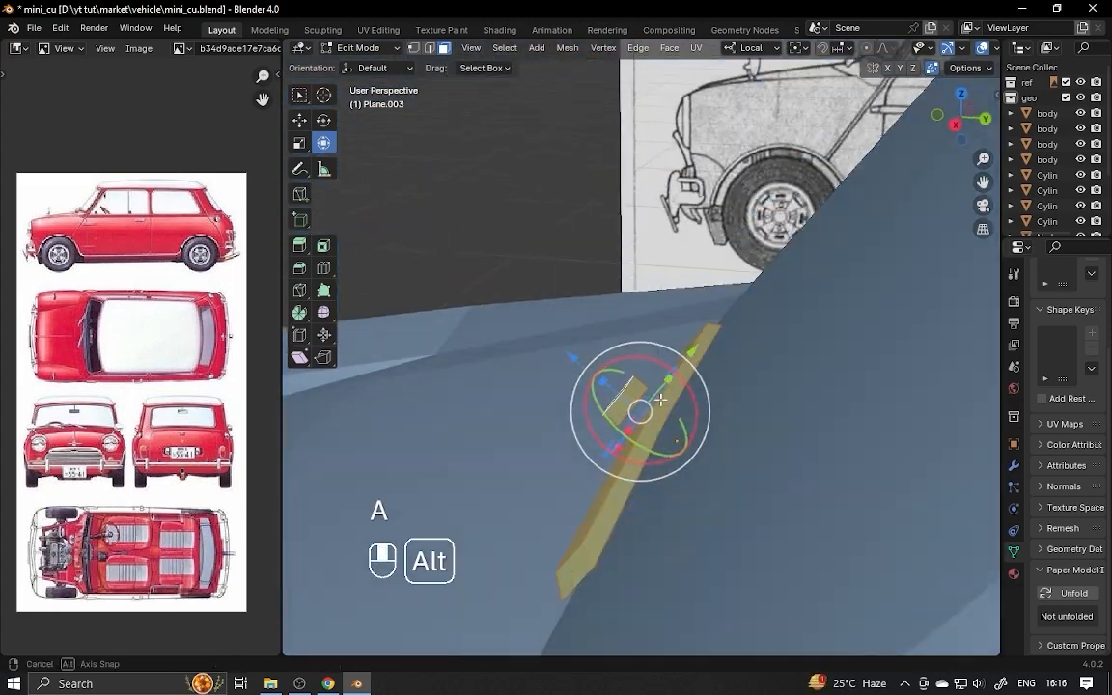
left_click_drag(575, 361, 551, 423, "alt")
left_click_drag(551, 423, 722, 354, "alt")
key("e")
left_click(780, 318)
mouse_move(778, 351)
left_mouse_down()
mouse_move(809, 337)
mouse_move(772, 316)
mouse_move(692, 343)
mouse_move(756, 351)
left_mouse_up()
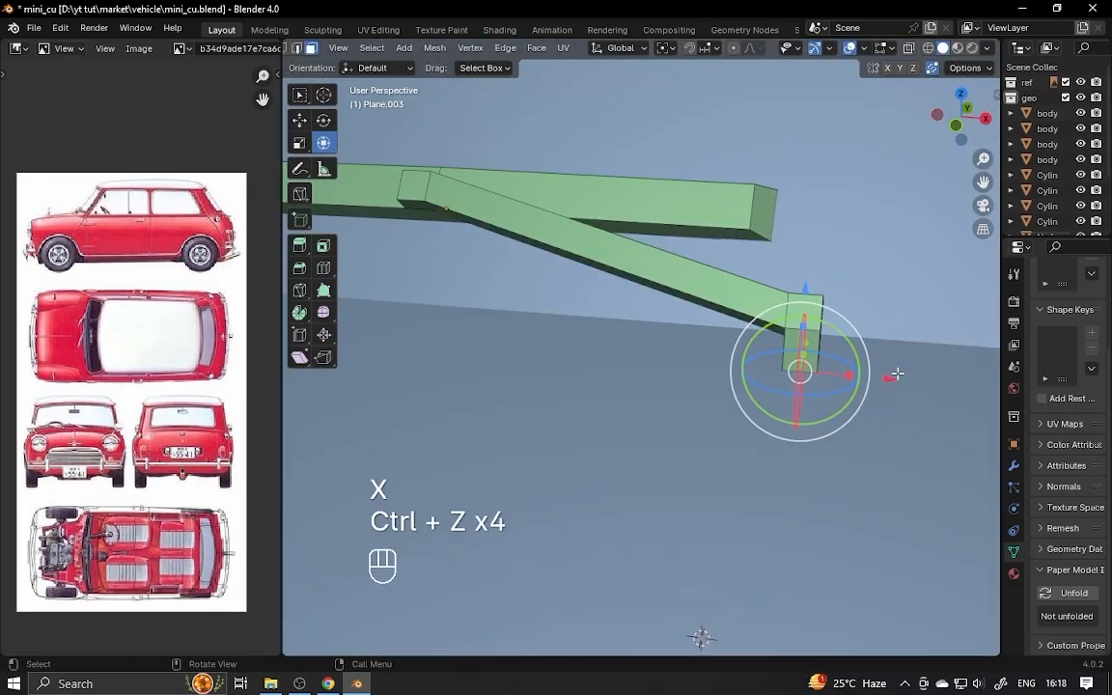
- Scale the wiper arm's end along Z and adjust the arm's position over the bonnet
key("s")
key("z")
left_click_drag(898, 373, 675, 319, "alt")
left_click(839, 360)
key("Tab")
left_click_drag(535, 220, 535, 213)
left_click_drag(536, 290, 585, 387, "alt")
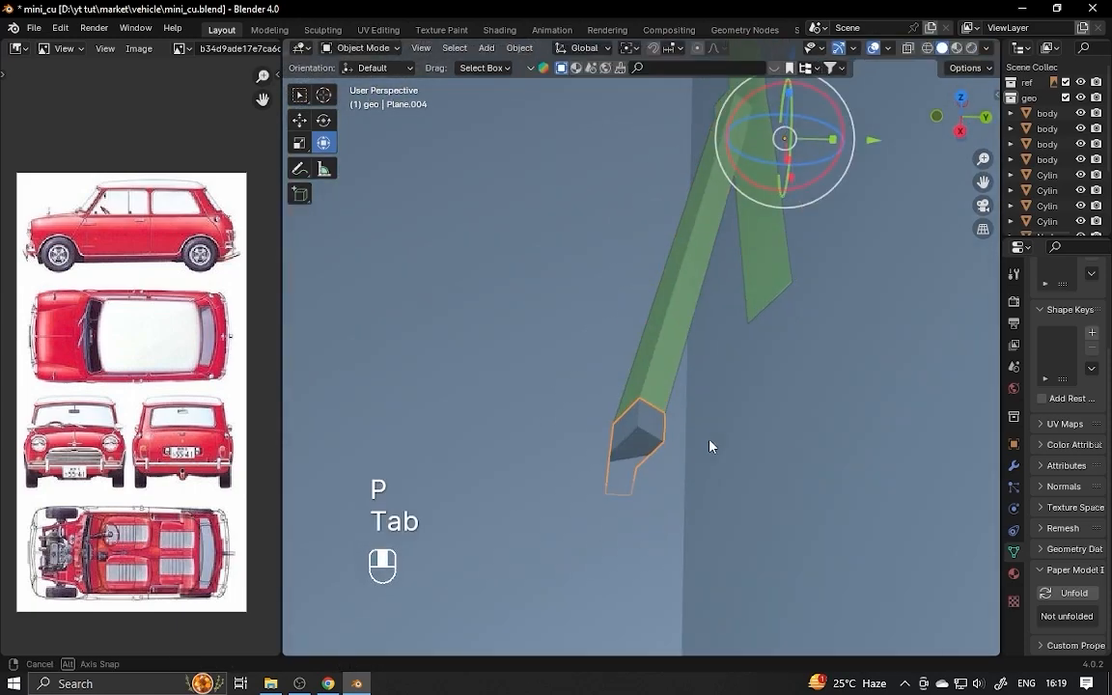
- Move the separated end piece of the wiper arm into line with the arm
left_click_drag(695, 488, 696, 488)
left_click_drag(697, 487, 540, 482, "alt")
left_click_drag(439, 494, 481, 456)
left_click_drag(599, 431, 739, 500)
left_click_drag(742, 505, 814, 318, "shift")
left_click(736, 524)
key("2")
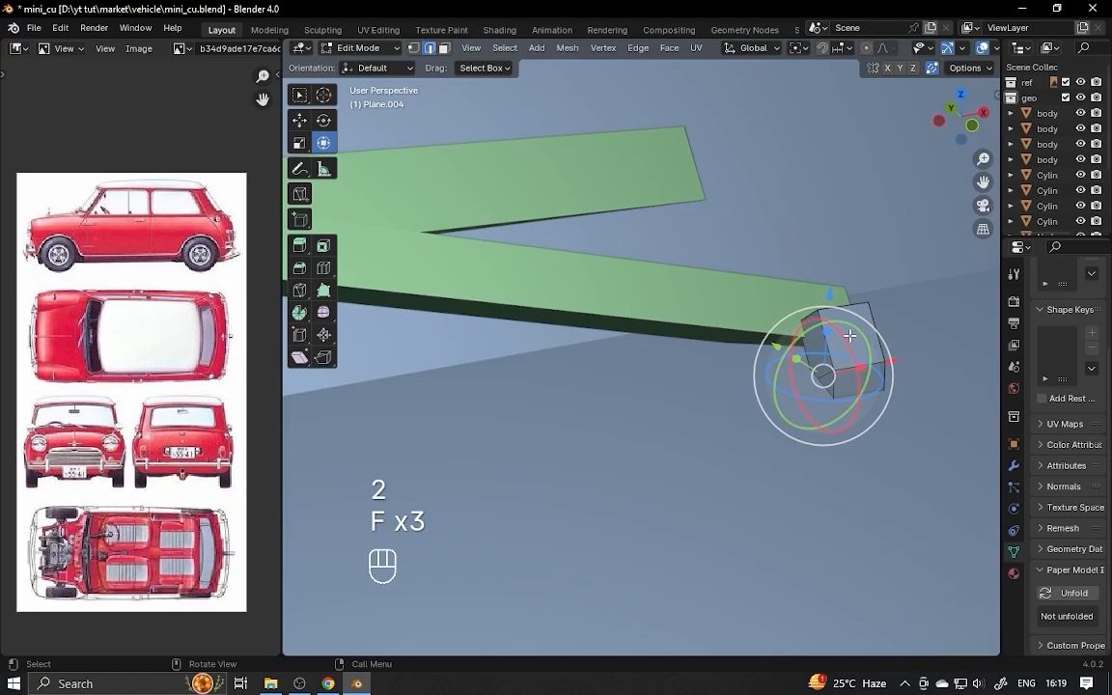
- Hide the car body, fill the open faces of the wiper arm's end piece and nudge it into place
key("slash")
key("backslash")
key("slash")
left_click(1080, 113)
left_click_drag(869, 289, 712, 356, "alt")
key("Tab")
left_click(748, 299)
key("Tab")
left_click_drag(733, 309, 675, 390, "alt")
key("f")
key("a")
left_click_drag(838, 286, 844, 286, "shift")
key("Tab")
- Adjust the fit between the wiper arm and its blade and save the file
left_click(584, 396)
left_click_drag(681, 393, 585, 365)
left_click(687, 392)
key("Tab")
left_click(708, 127)
left_click_drag(523, 297, 514, 295, "shift")
key("ctrl+s")
- Show the car body again and check the wiper against the windscreen from the front
key("Tab")
left_click(670, 309)
key("KP_1")
left_click(1080, 113)
left_click_drag(733, 367, 624, 389, "alt")
- Isolate the wiper, select the long faces on the blade's windscreen side and apply the object's transforms
left_click(629, 379)
key("Tab")
key("slash")
left_click(729, 333, "shift")
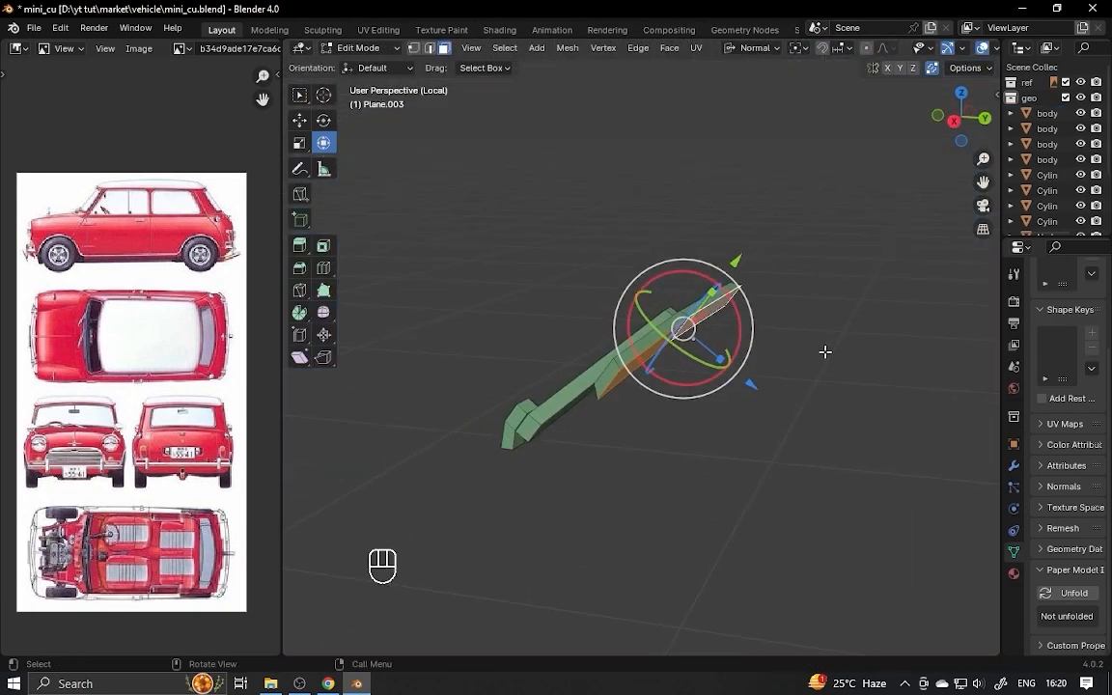
key("ctrl+a")
key("Tab")
- Inset the blade's selected faces, try extruding them along their normals, and undo the last two changes
key("i")
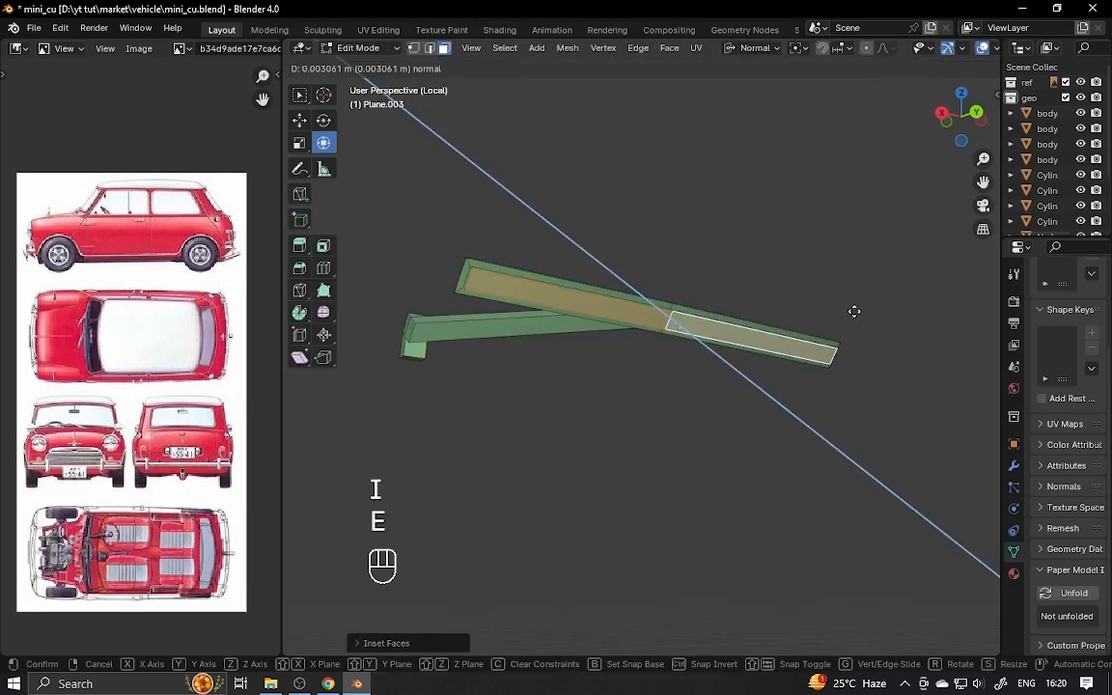
left_click(854, 312)
key("Tab")
left_click_drag(854, 312, 780, 348, "alt")
key("ctrl+s")
key("ctrl+z")
key("ctrl+z")
left_click_drag(737, 407, 738, 409)
- Leave the isolated view, scale the selected blade geometry to 0 along Z and save the file
key("slash")
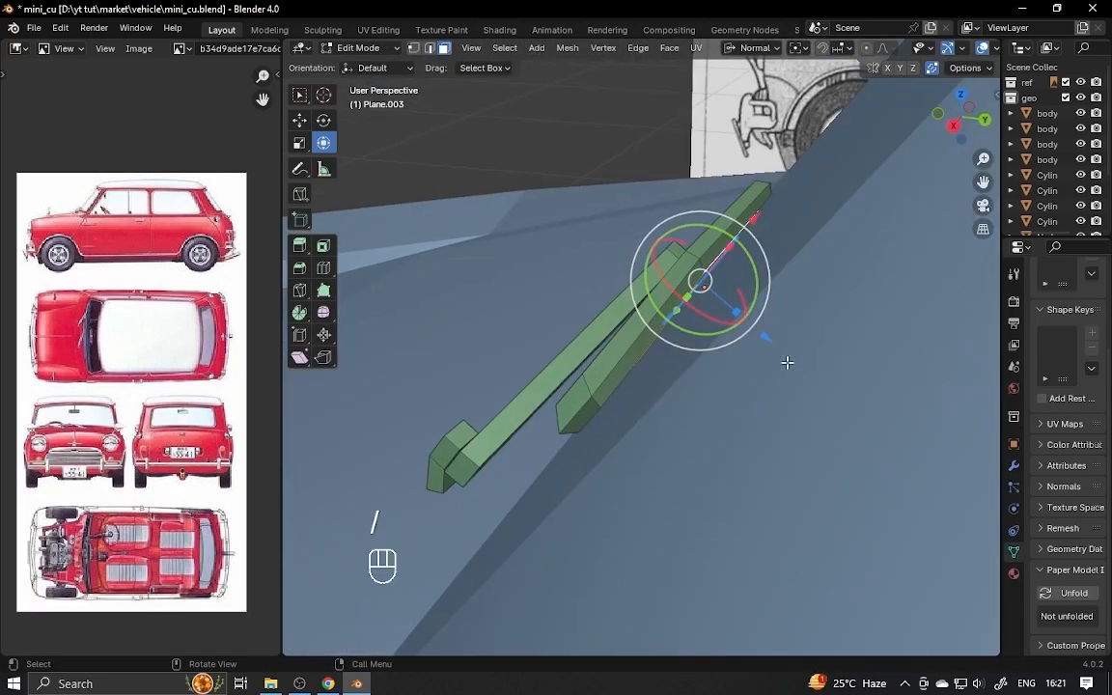
left_click_drag(787, 362, 768, 347, "alt")
key("s")
key("x")
key("z")
key("0")
key("Return")
key("ctrl+s")
- Move the wiper across the windscreen base in top view and place a duplicate beside it
key("Tab")
key("KP_7")
key("g")
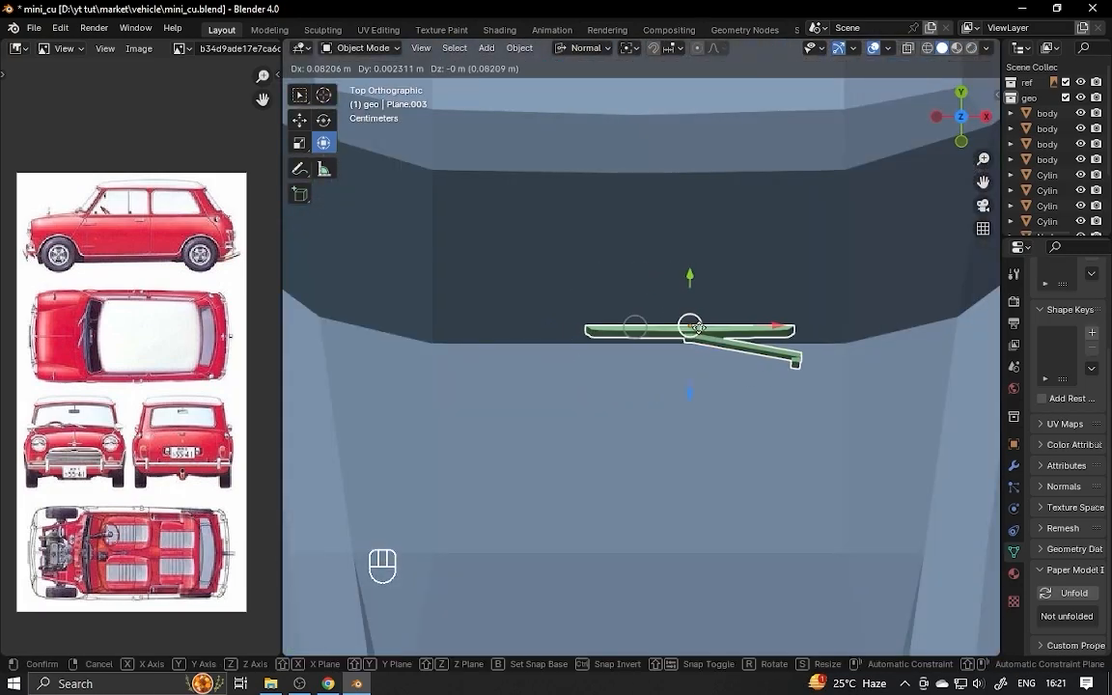
left_click(592, 339)
mouse_move(591, 339)
left_mouse_down("alt")
mouse_move(627, 314)
mouse_move(581, 326)
left_mouse_up("alt")
left_click_drag(581, 326, 620, 323, "alt")
key("KP_1")
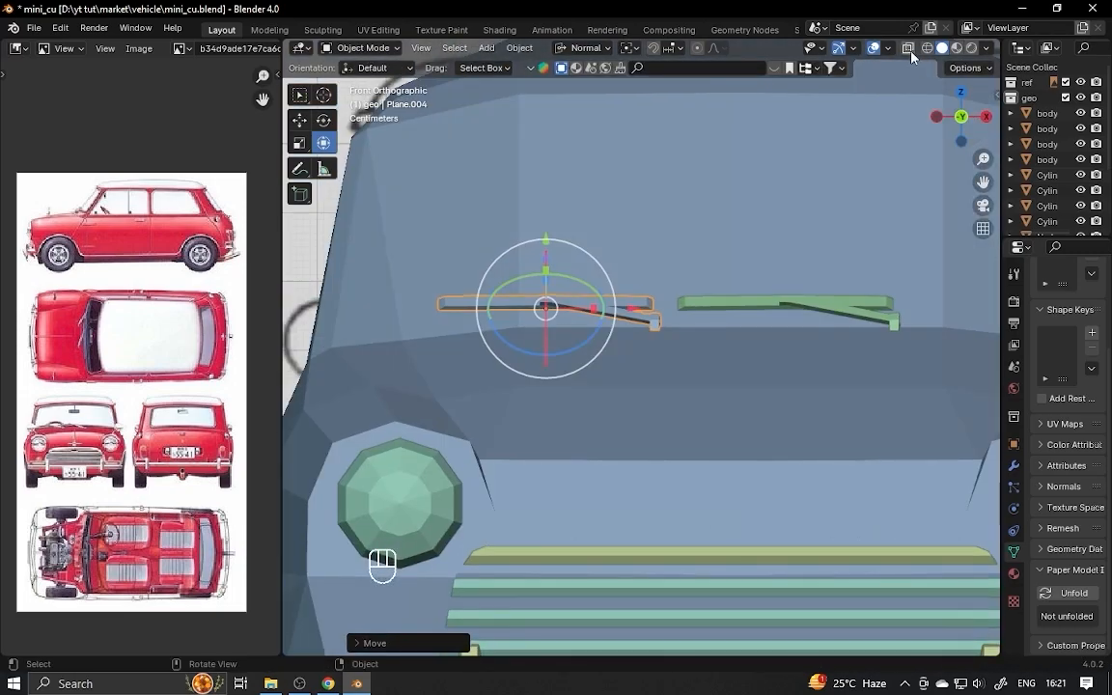
left_click(908, 48)
left_click(908, 48)
scroll(837, 142, "up", 1)
left_click_drag(836, 142, 583, 262, "alt")
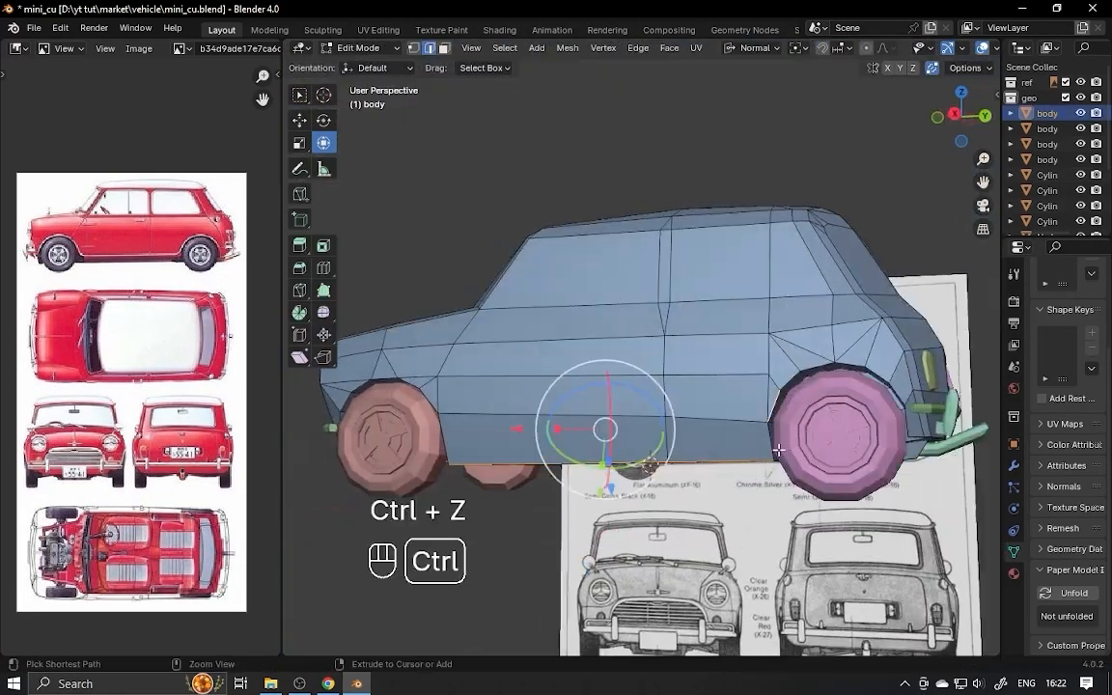
- Select the body's edges along the sill and around both wheel arches and duplicate them for a trim strip
scroll(777, 450, "up", 1)
left_click(834, 393, "shift")
left_click(896, 370, "shift")
left_click_drag(896, 371, 675, 391, "alt")
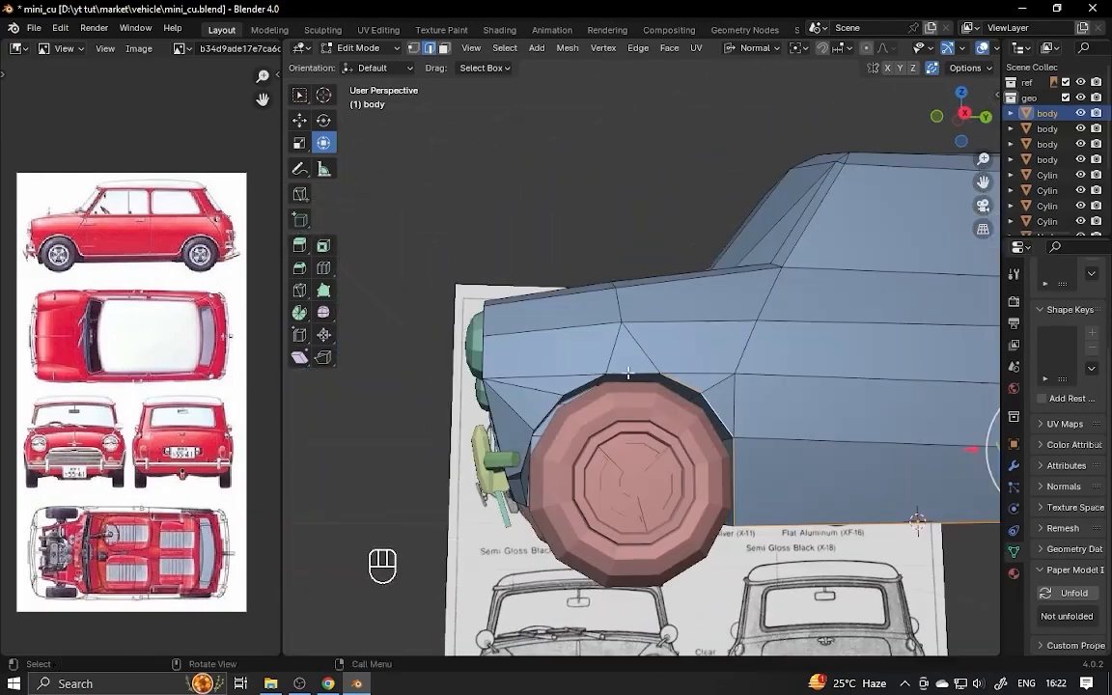
left_click(621, 376, "shift")
left_click_drag(621, 415, 627, 367, "alt")
key("shift+d")
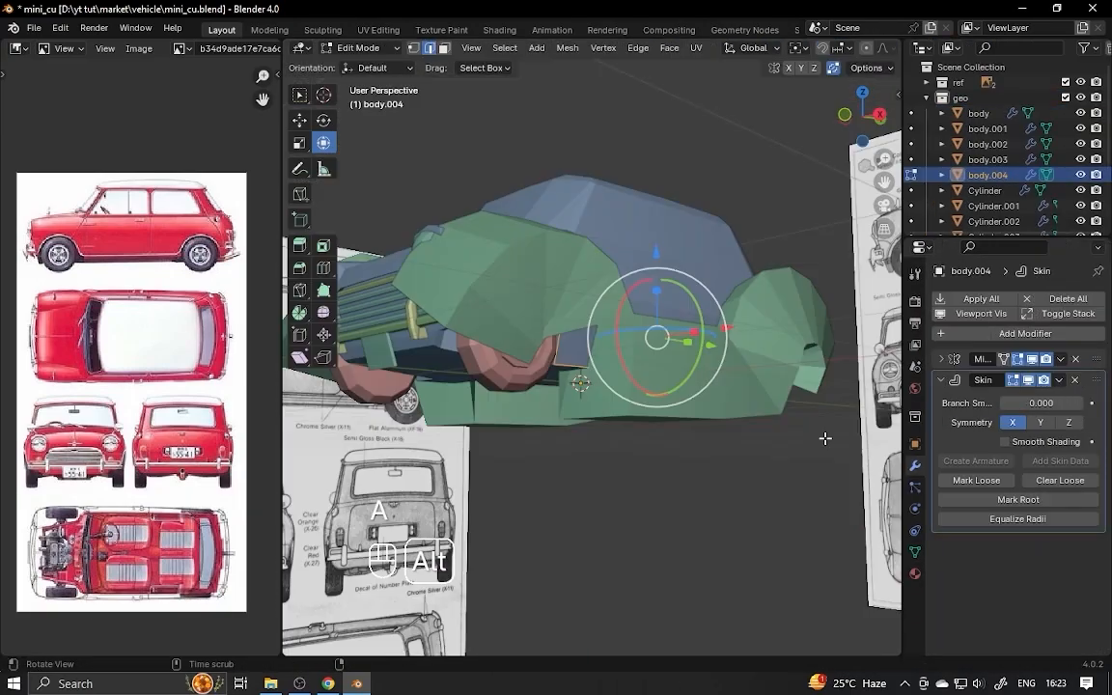
- Scale the skin thickness of the sill and wheel-arch trim down to about 0.55 and save the file
left_click_drag(734, 405, 787, 399, "alt")
scroll(787, 399, "up", 4)
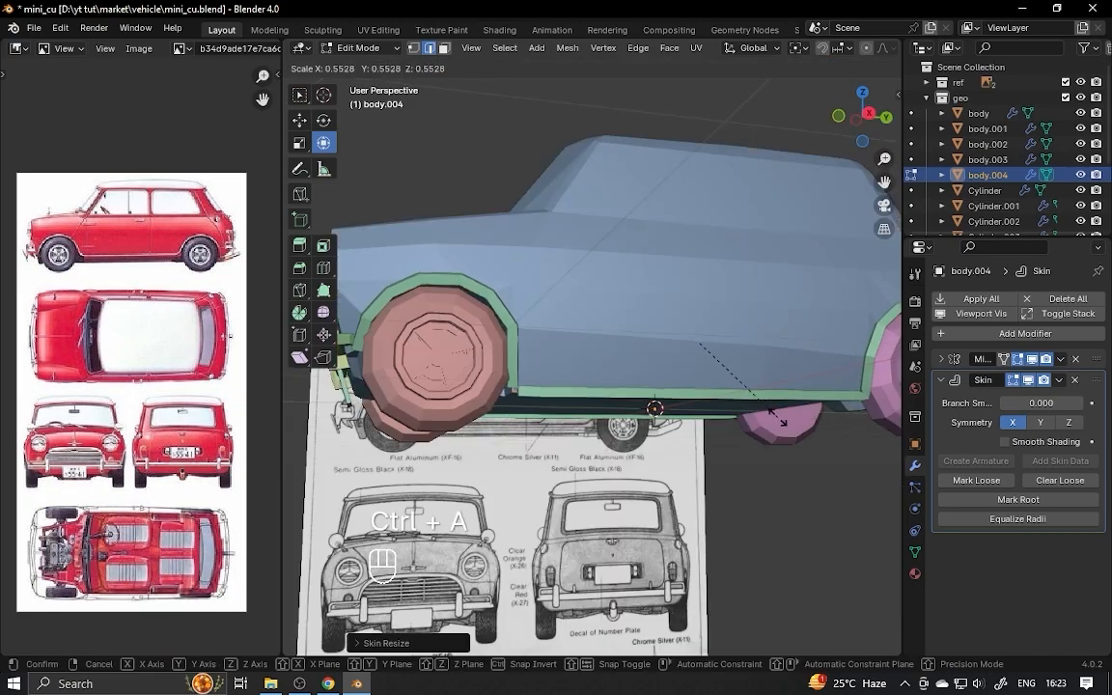
key("ctrl+s")
key("Tab")
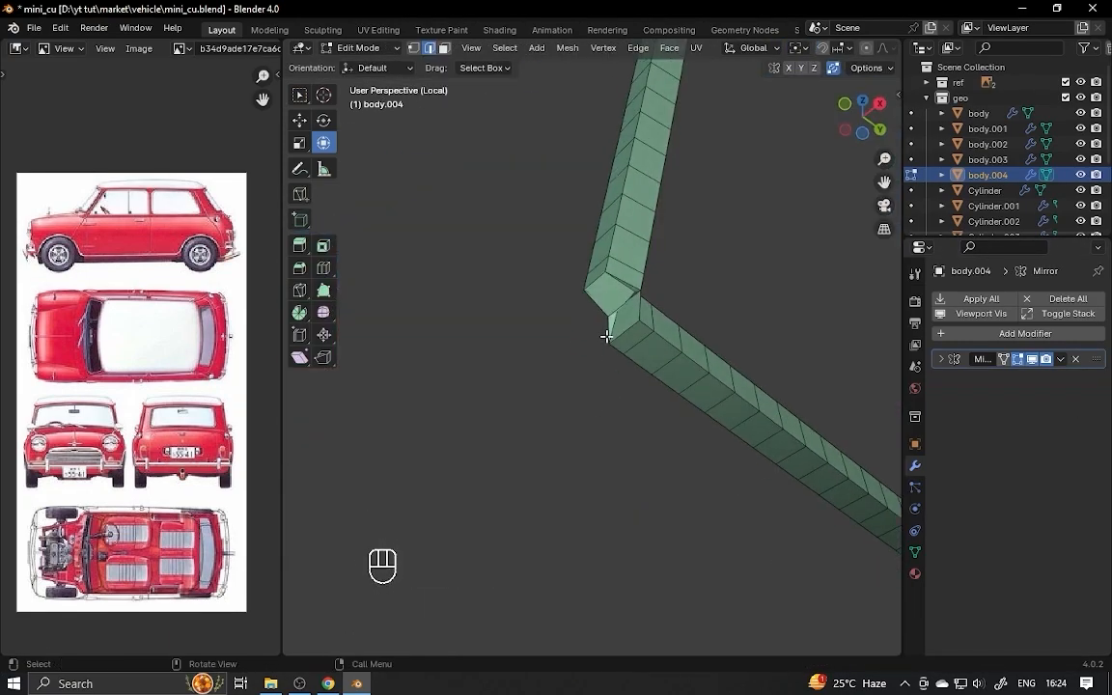
- Merge the overlapping vertices at the isolated trim's corner between the wheel arch and the sill
left_click(598, 255)
scroll(651, 283, "up", 5)
left_click_drag(650, 283, 510, 517, "alt+shift")
key("1")
left_click(573, 386)
scroll(623, 382, "up", 3)
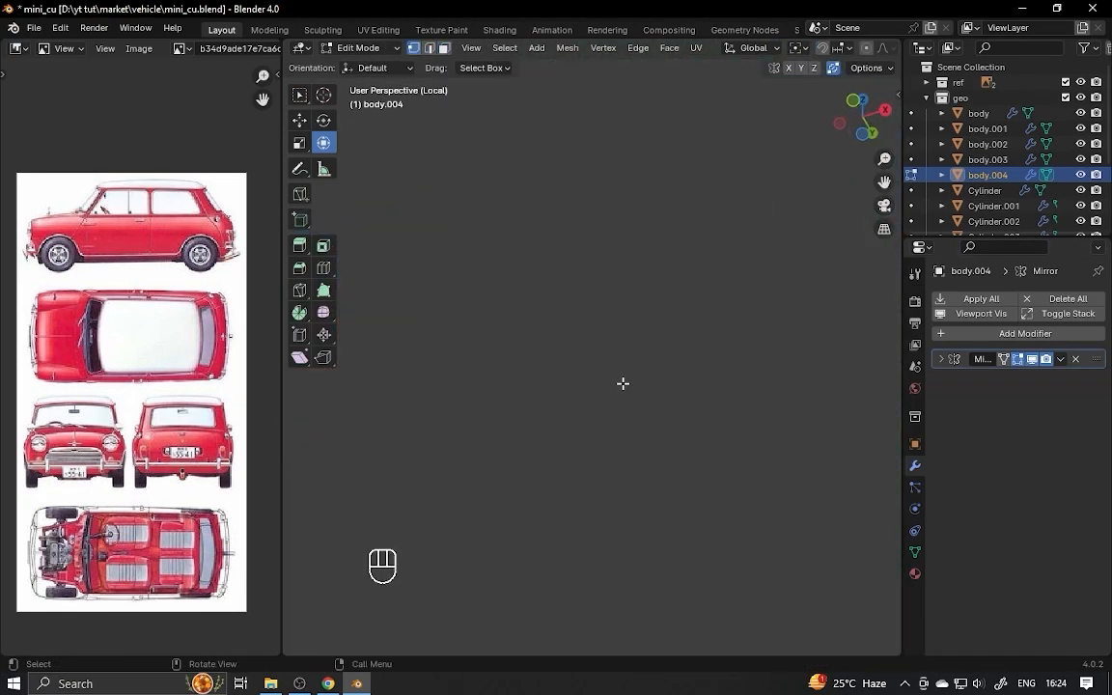
key("KP_Decimal")
left_click_drag(622, 382, 733, 425, "alt")
left_click(521, 340, "shift")
key("m")
left_click(531, 340)
- Fill the open face at the trim's sill corner and move the corner vertex to square off the joint
left_click_drag(531, 340, 648, 375, "alt")
key("m")
key("f")
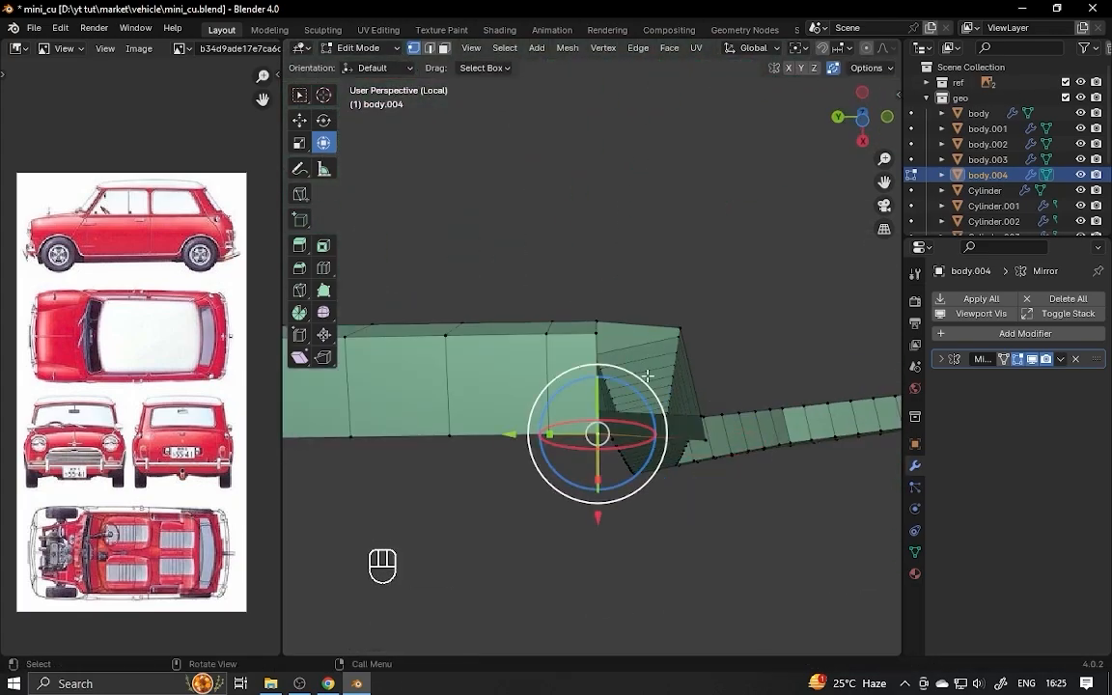
middle_click_drag(649, 358, 664, 390)
left_click(574, 441)
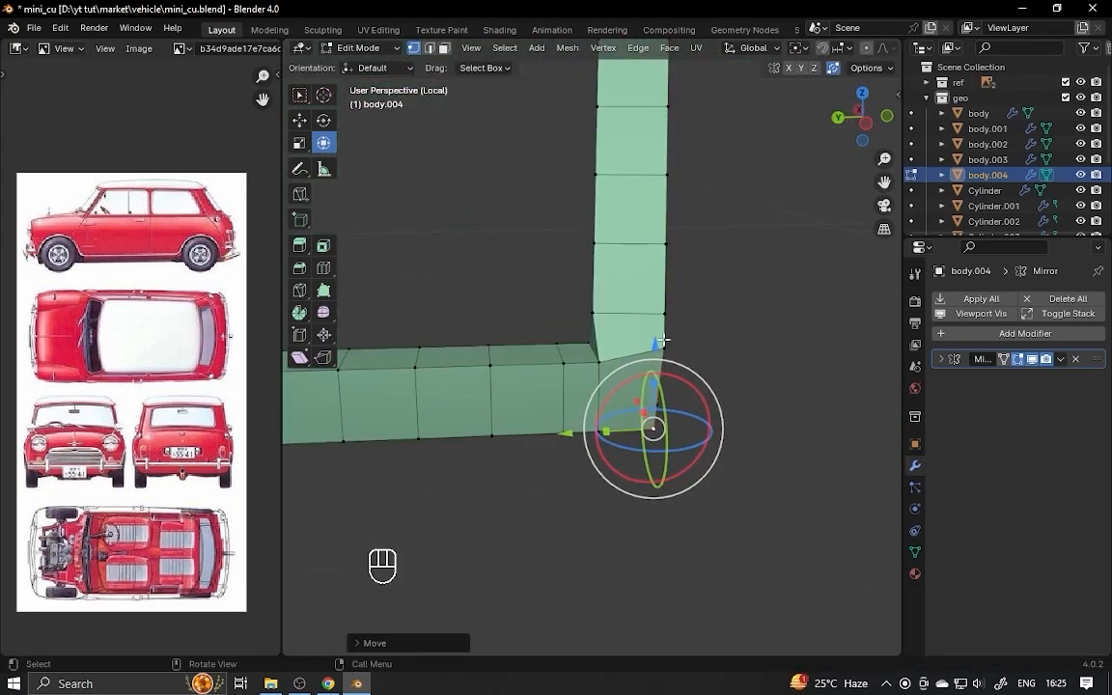
middle_click_drag(640, 440, 726, 380, "alt")
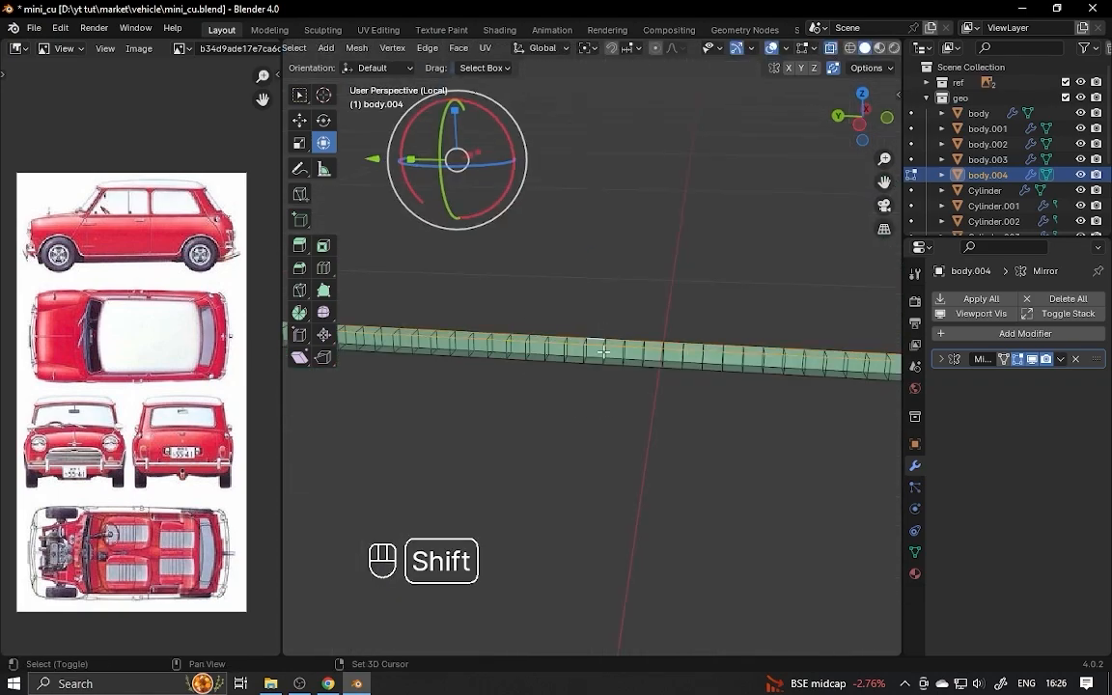
- Circle-select the surplus cross edges along the wheel-arch part of the trim and dissolve them
left_click(301, 101)
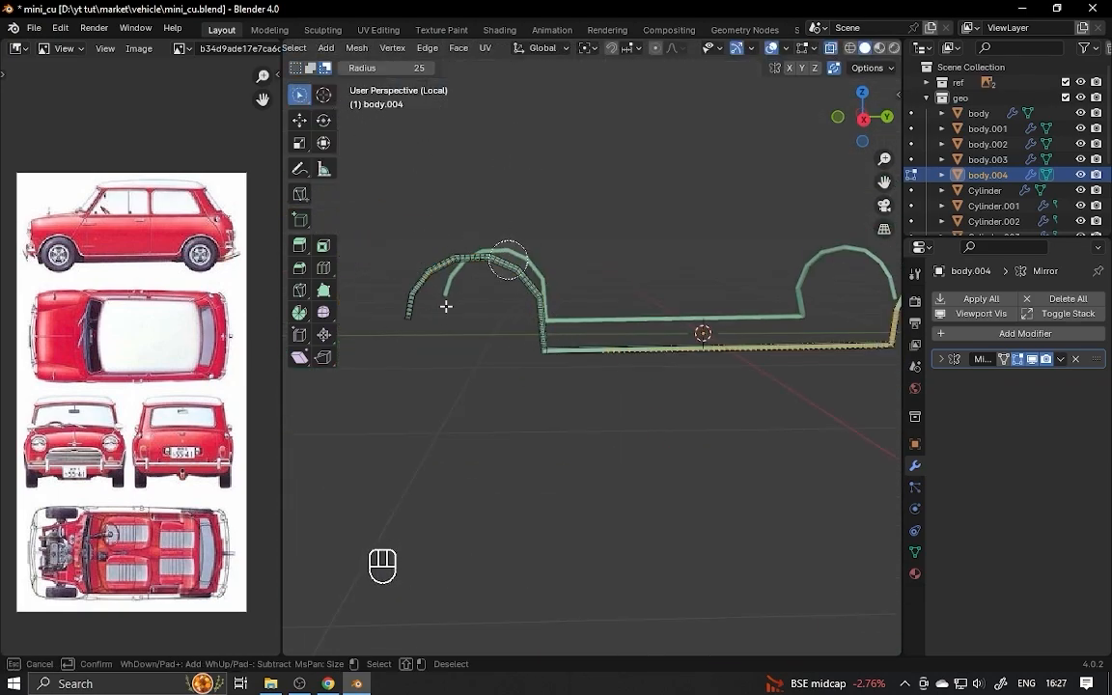
mouse_move(579, 318)
middle_mouse_down("ctrl+alt")
mouse_move(596, 357)
mouse_move(642, 367)
middle_mouse_up("ctrl+alt")
key("c")
middle_click_drag(699, 332, 598, 243)
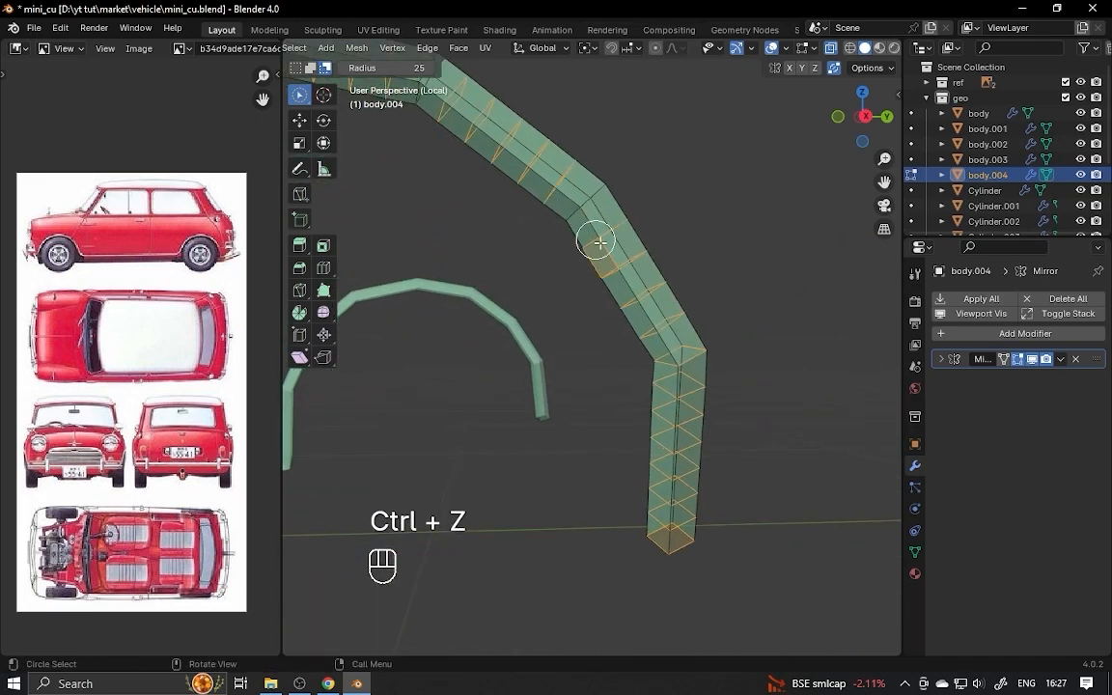
middle_click_drag(728, 354, 642, 506)
key("x")
left_click(637, 357)
middle_click_drag(639, 359, 630, 325, "ctrl+alt")
key("g")
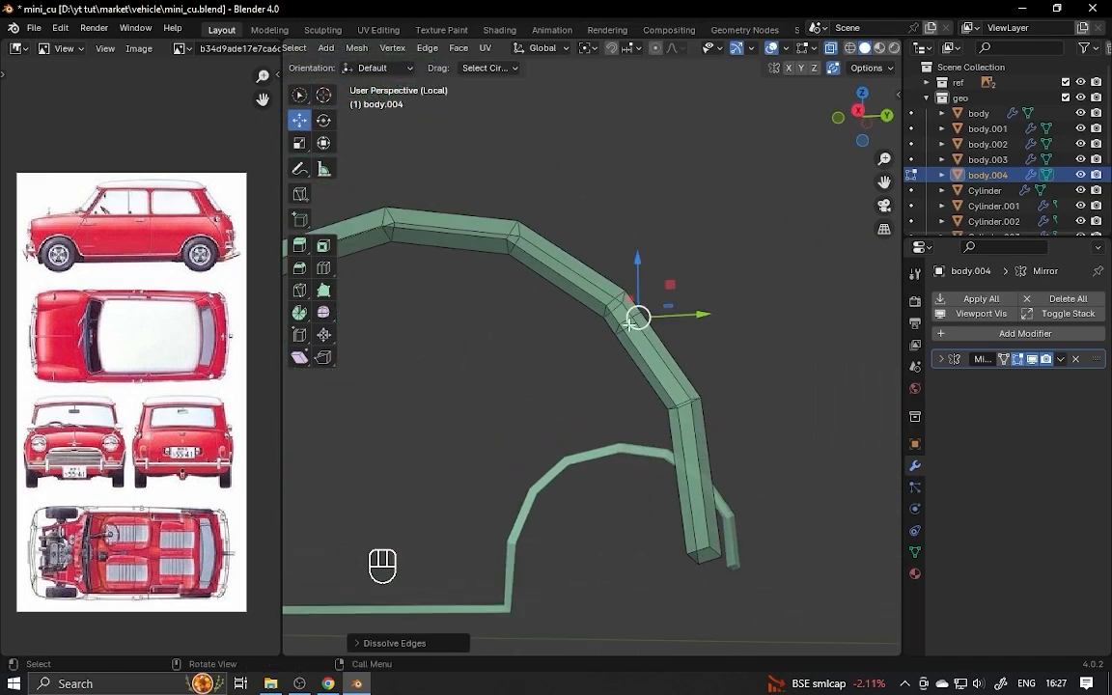
- Circle-select the surplus cross edges at the trim's sill corner and along the other wheel arch, and save the file
middle_click_drag(634, 262, 596, 286)
left_click(566, 287, "alt")
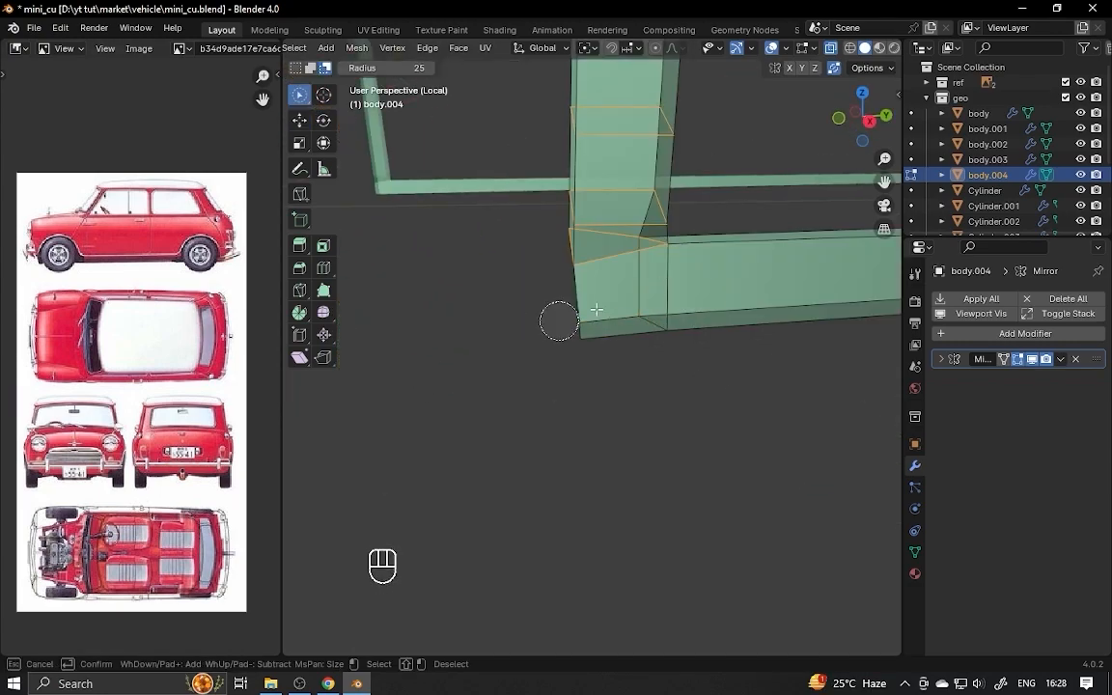
middle_click_drag(595, 310, 698, 254)
middle_click_drag(673, 334, 678, 340, "alt+shift")
middle_click_drag(679, 339, 675, 289, "ctrl")
middle_click_drag(613, 223, 676, 502, "shift")
key("ctrl+s")
middle_click_drag(386, 183, 497, 466, "shift")
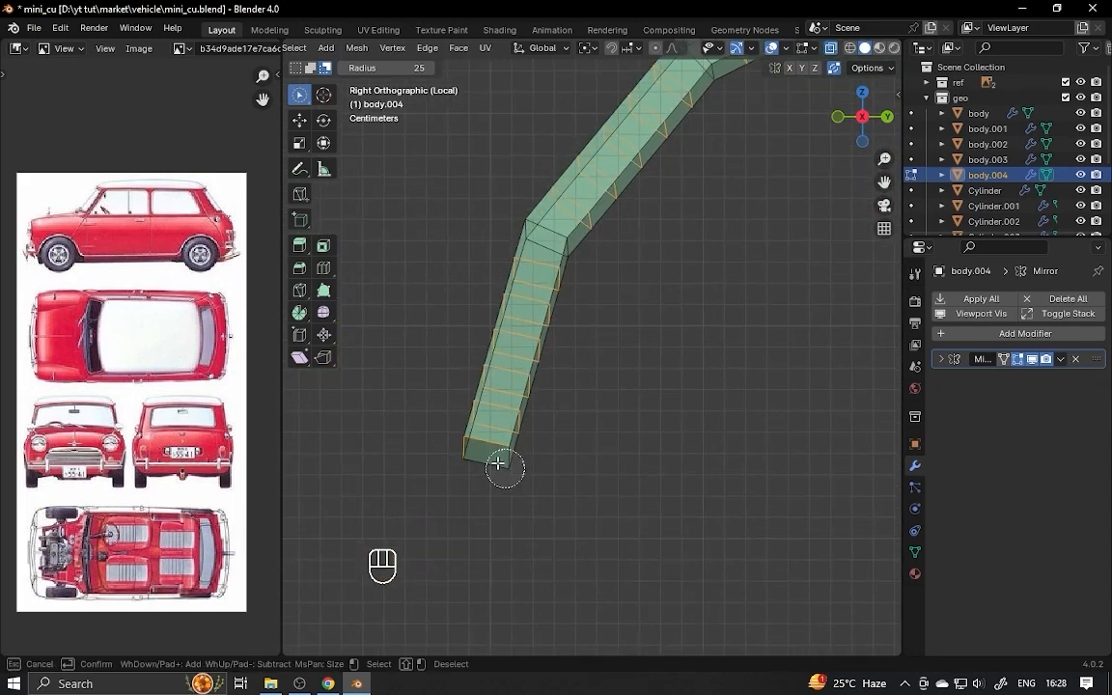
scroll(608, 325, "down", 5)
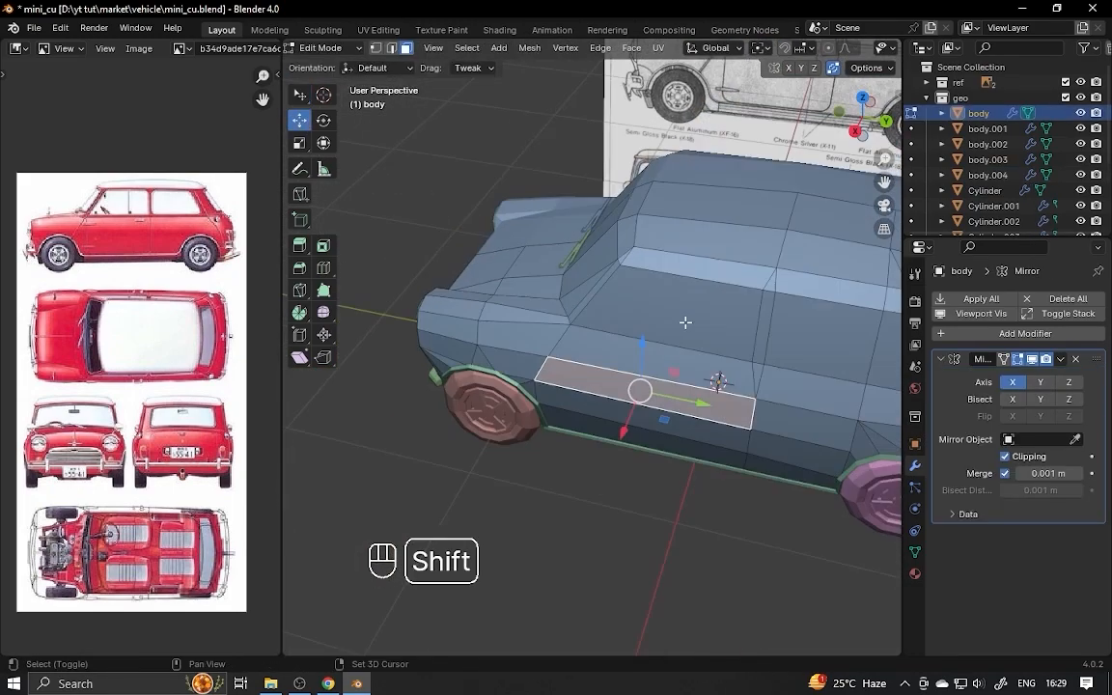
- Duplicate the body's side face behind the front wheel outward along X and narrow the copy along Y
key("shift+d")
key("x")
left_click(681, 336)
middle_click_drag(723, 398, 735, 362, "ctrl")
key("s")
key("y")
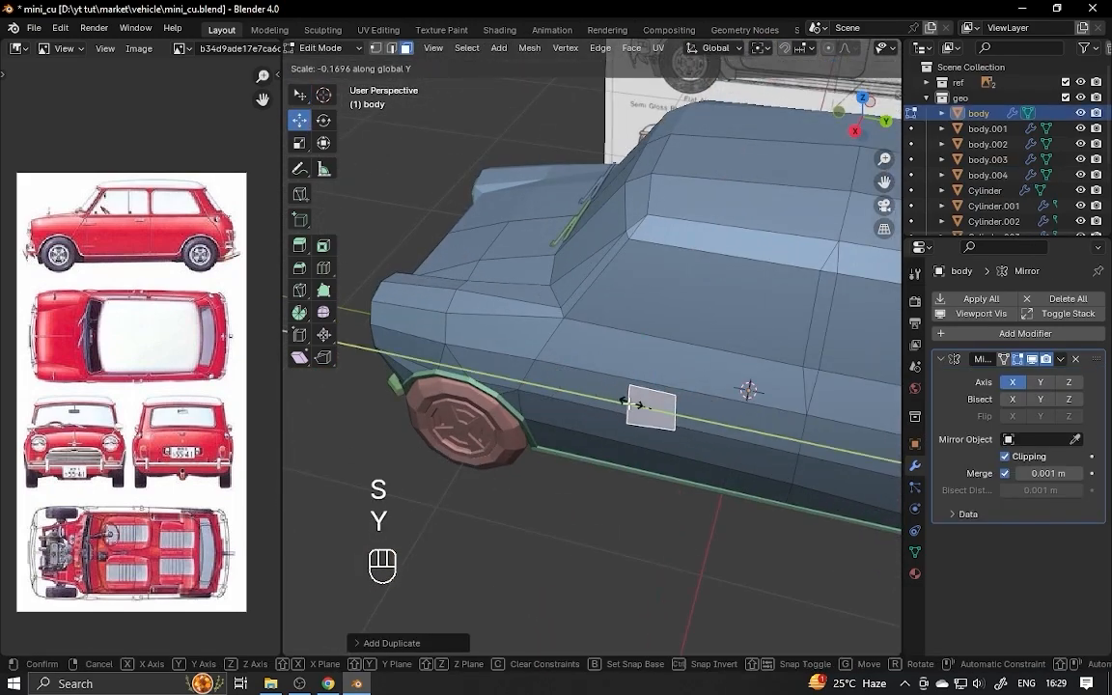
left_click(628, 401)
middle_click_drag(666, 386, 680, 411)
- Undo the last change and straighten the duplicated face's end edge by scaling it to 0 along Y
key("ctrl+z")
key("s")
key("y")
key("x")
key("0")
key("Return")
middle_click_drag(751, 385, 745, 322, "alt+shift")
key("2")
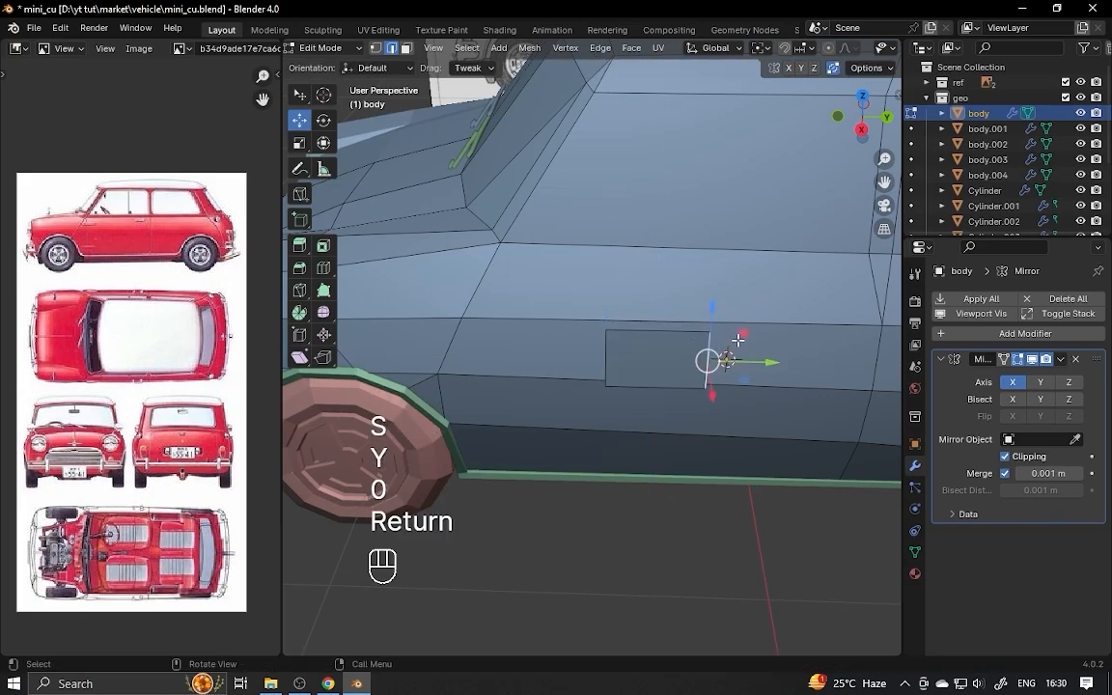
- Separate the duplicated face into its own object and move it about 0.2 m towards the front along Y in right view
left_click(862, 129)
key("a")
left_click(726, 333)
key("Tab")
left_click(709, 333)
key("Tab")
key("a")
left_click_drag(703, 334, 613, 338)
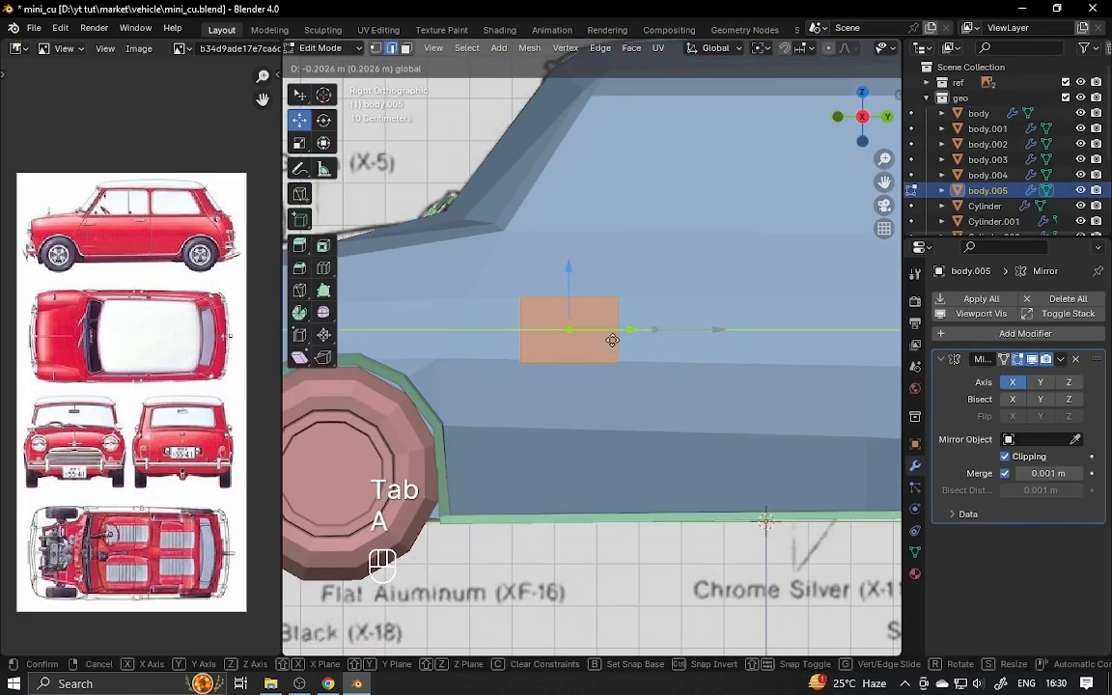
- Turn on X-ray and scale the plate along Z to fit the upper door hinge on the side blueprint
left_click(811, 47)
left_click_drag(618, 386, 628, 328, "ctrl+alt")
key("s")
key("z")
left_click(679, 302)
scroll(679, 302, "up", 3)
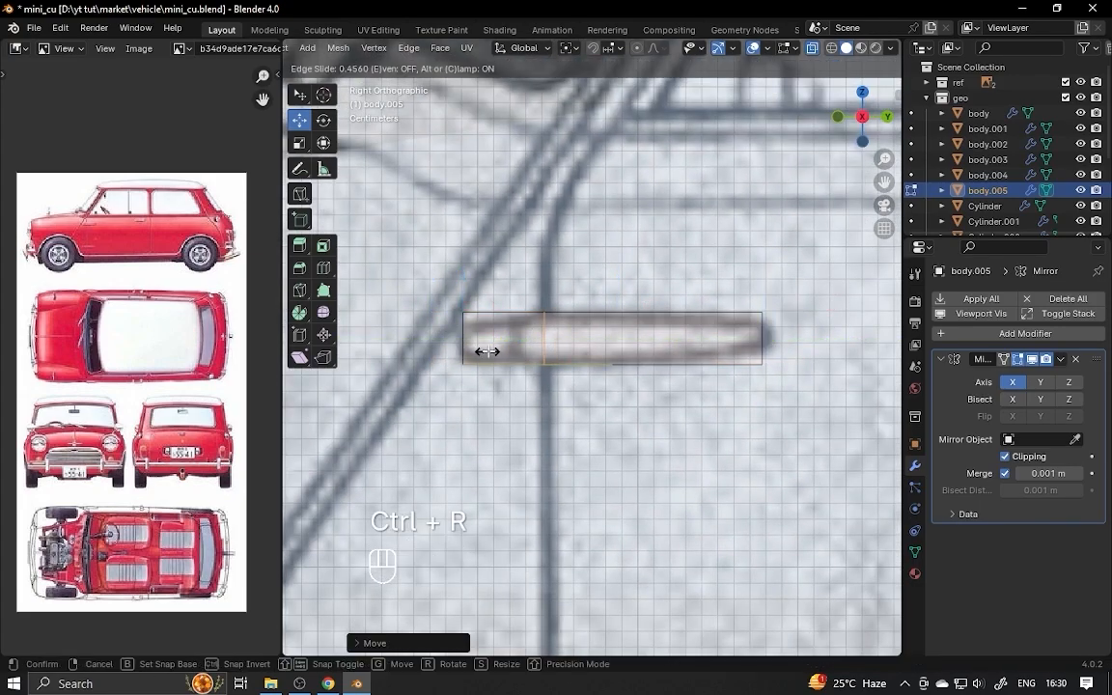
- Add a cross loop to the hinge plate and scale its end edges to taper it to the blueprint outline
left_click(300, 119)
middle_click_drag(685, 309, 686, 251, "ctrl")
middle_click_drag(637, 290, 637, 333, "ctrl")
left_click(495, 342)
key("s")
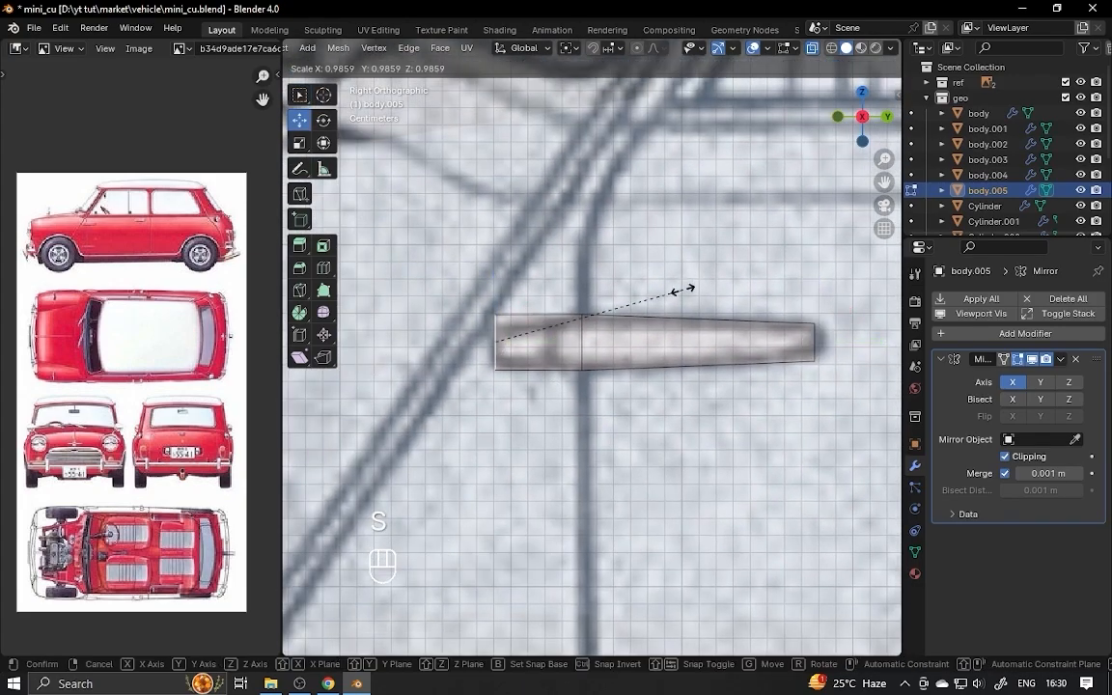
left_click_drag(607, 316, 608, 338, "ctrl+alt")
- Turn off X-ray and extrude the whole hinge plate to give it thickness
left_click(812, 47)
key("3")
left_click_drag(625, 392, 579, 453, "alt")
key("1")
key("2")
left_click(605, 407)
left_click_drag(651, 529, 729, 367)
key("a")
key("e")
left_click(754, 464)
- Correct the normals of the extruded hinge and add a loop cut to it
key("a")
key("alt+n")
left_click(668, 409)
key("ctrl+r")
left_click(614, 382)
left_click_drag(603, 347, 722, 334)
left_click(684, 331)
key("Tab")
key("Tab")
- Shape the hinge's vertices and position the piece against the side of the car body
left_click_drag(656, 345, 714, 359, "alt")
key("a")
left_click_drag(671, 358, 675, 324)
left_click_drag(653, 458, 593, 395)
left_click_drag(697, 416, 689, 415)
left_click_drag(689, 415, 732, 285, "alt")
key("a")
left_click(323, 143)
left_click_drag(732, 285, 485, 289, "alt")
key("Tab")
key("1")
left_click_drag(689, 301, 686, 300)
- Duplicate the hinge in right view and place the copy straight below, at the foot of the door's front edge
key("KP_3")
key("a")
key("shift+d")
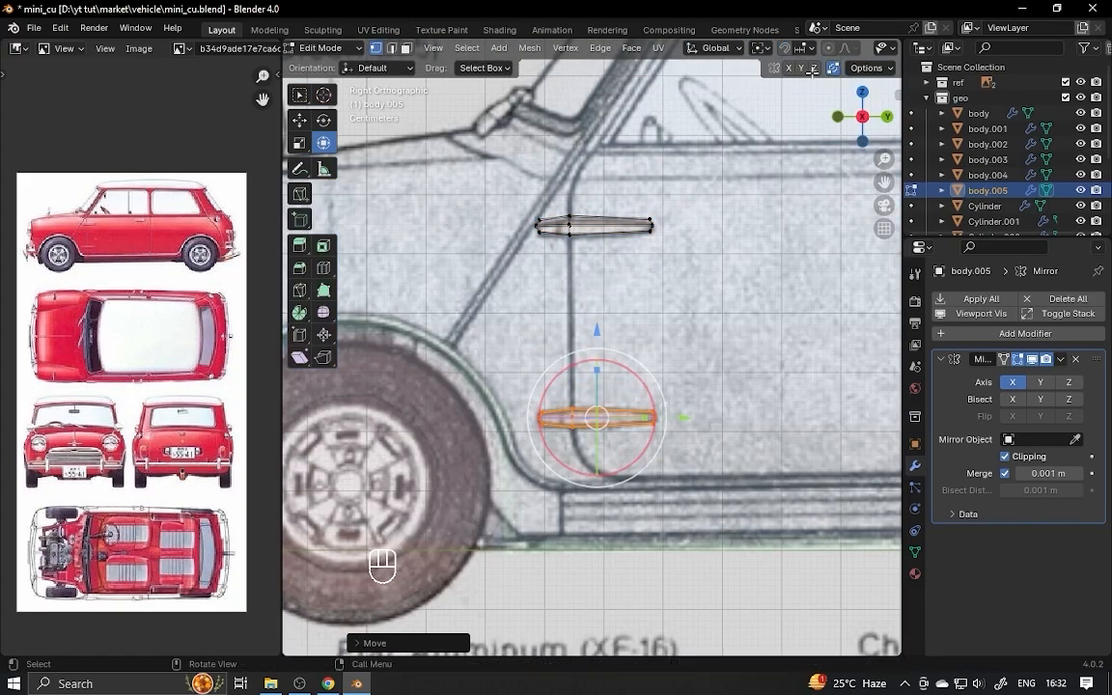
left_click_drag(812, 72, 676, 412, "alt")
- Duplicate the upper hinge onto the door handle in the side blueprint and rotate the copy by -180°
key("KP_3")
key("alt+z")
key("l")
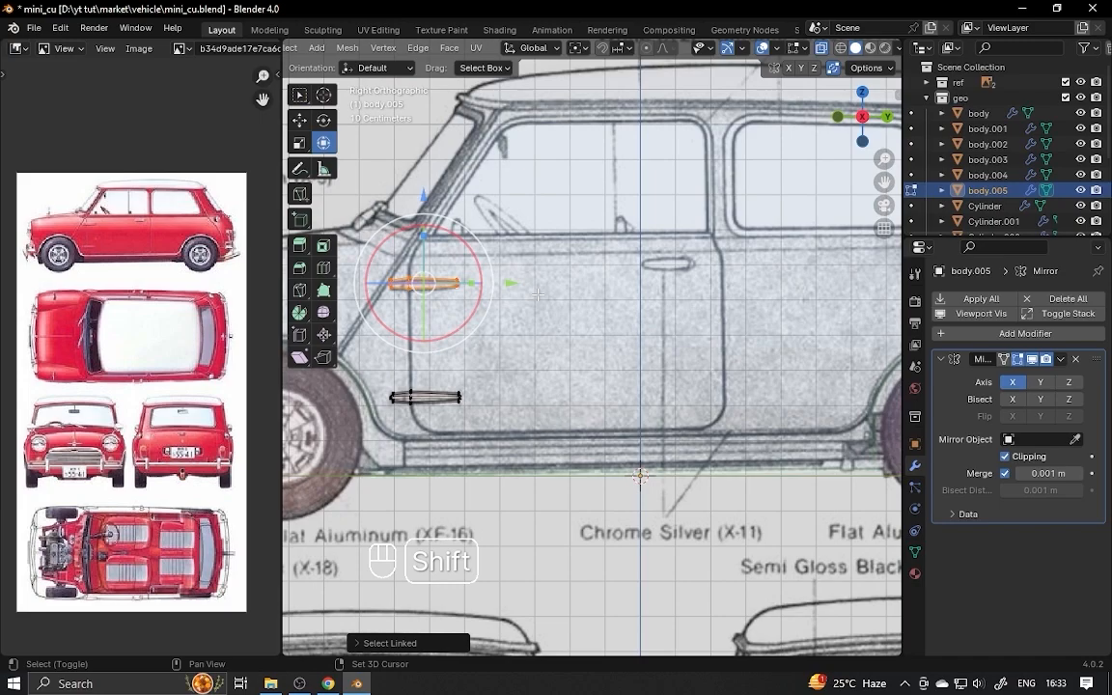
key("shift+d")
left_click(675, 266)
left_click_drag(676, 265, 690, 253, "alt+shift")
scroll(696, 326, "up", 8)
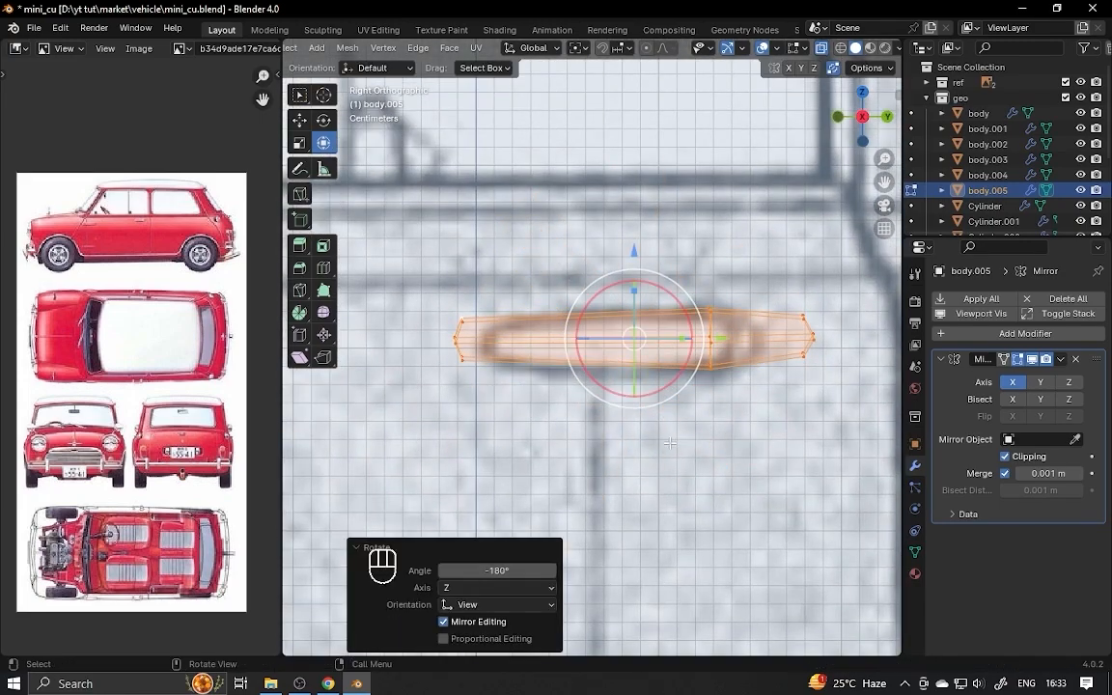
- Tilt the door handle about the Y axis to follow the body's slope and nudge it along X against the door
left_click_drag(650, 242, 650, 243)
left_click_drag(649, 289, 540, 387, "alt")
key("alt+z")
key("l")
left_click_drag(676, 277, 687, 283)
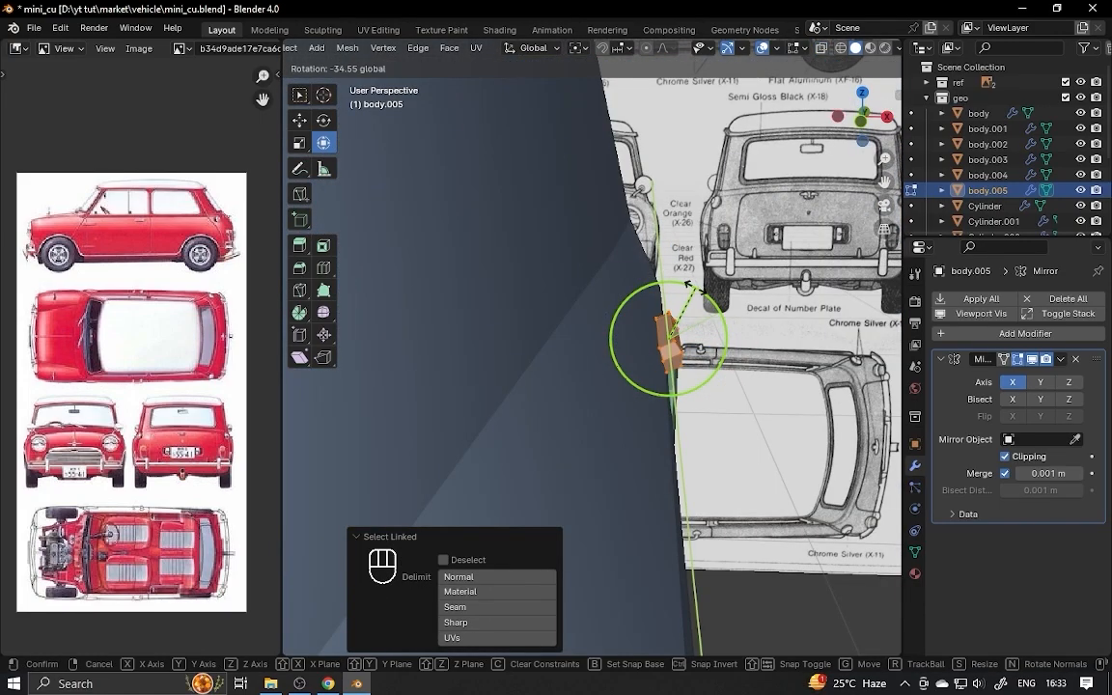
key("KP_1")
left_click_drag(719, 328, 736, 352)
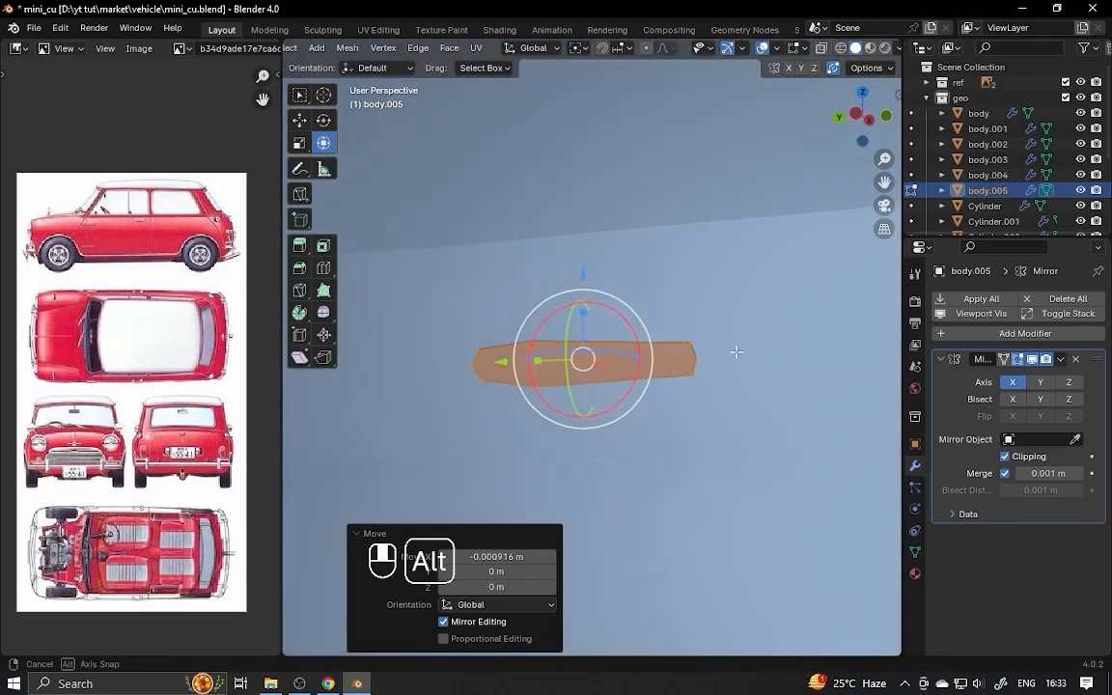
- Isolate the hinge and handle object and delete its unneeded geometry
key("x")
left_click(582, 296)
key("KP_Divide")
key("KP_Decimal")
left_click_drag(593, 338, 593, 325)
left_click_drag(540, 349, 463, 415, "alt+shift")
key("1")
key("x")
left_click(608, 347)
key("x")
- Leave the isolated view to bring back the whole car and save the file
key("KP_Divide")
key("ctrl+s")
left_click_drag(454, 405, 453, 411, "shift")
left_click_drag(463, 415, 706, 428, "alt")
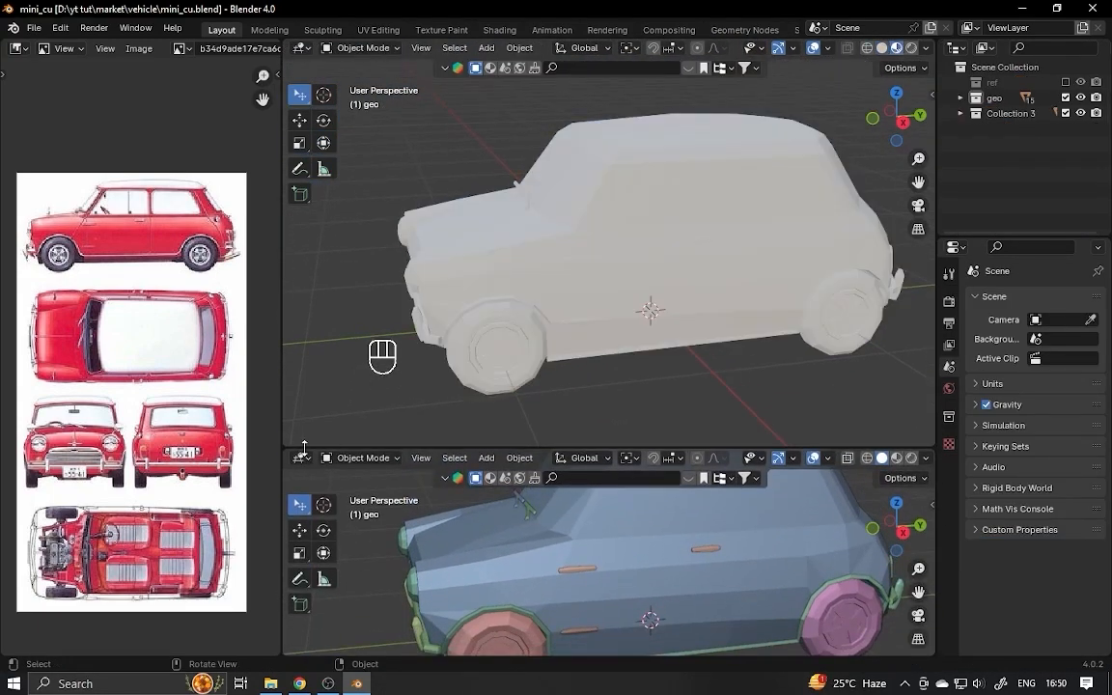
- Change the lower 3D view to the Shader Editor and give the car body a new material named body
left_click(301, 458)
left_click(360, 603)
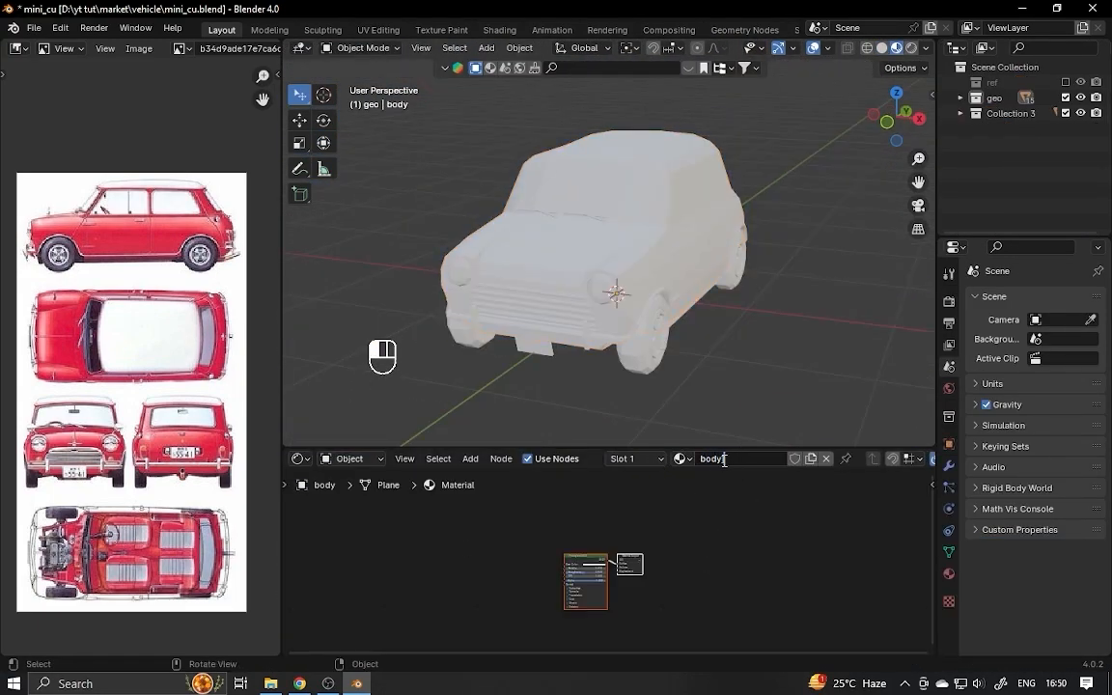
- Set the body material's base colour to a red sampled from the car in the reference image
scroll(590, 567, "up", 8)
left_click_drag(587, 568, 650, 534)
scroll(622, 570, "up", 2)
left_click(595, 544)
left_click(692, 484)
left_click(133, 230)
left_click(132, 230)
left_click(78, 319)
left_click(595, 543)
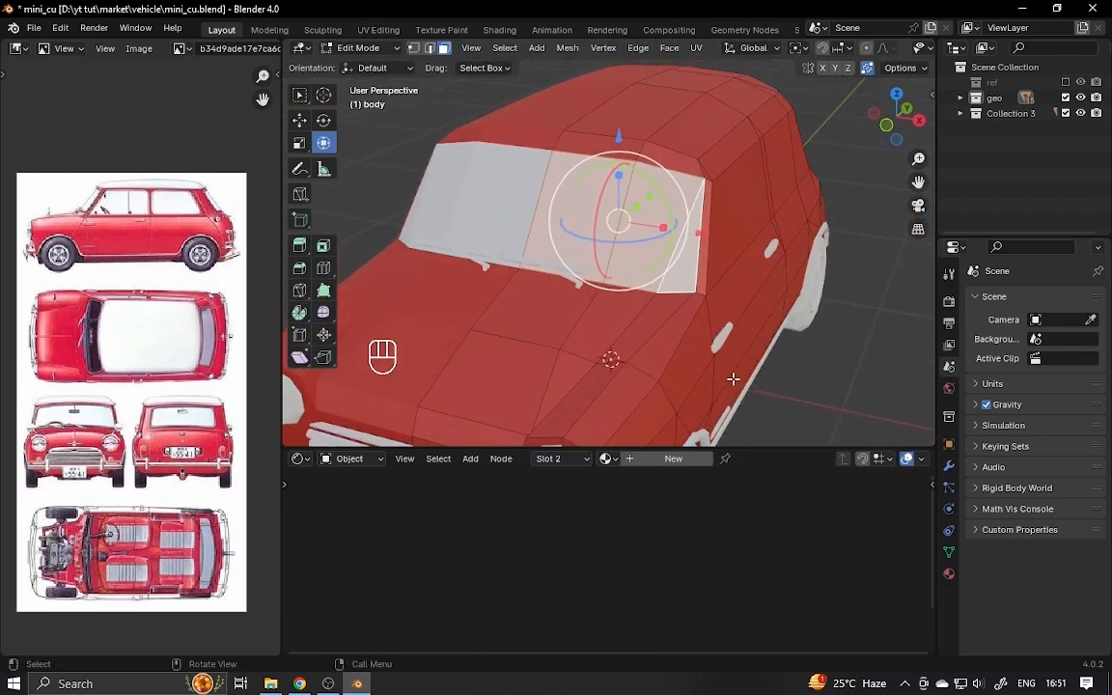
- Slide the vertices at the windscreen's lower corner along their edges to refine its outline and save the file
scroll(732, 377, "up", 3)
key("g")
key("g")
key("g")
key("g")
left_click(632, 295)
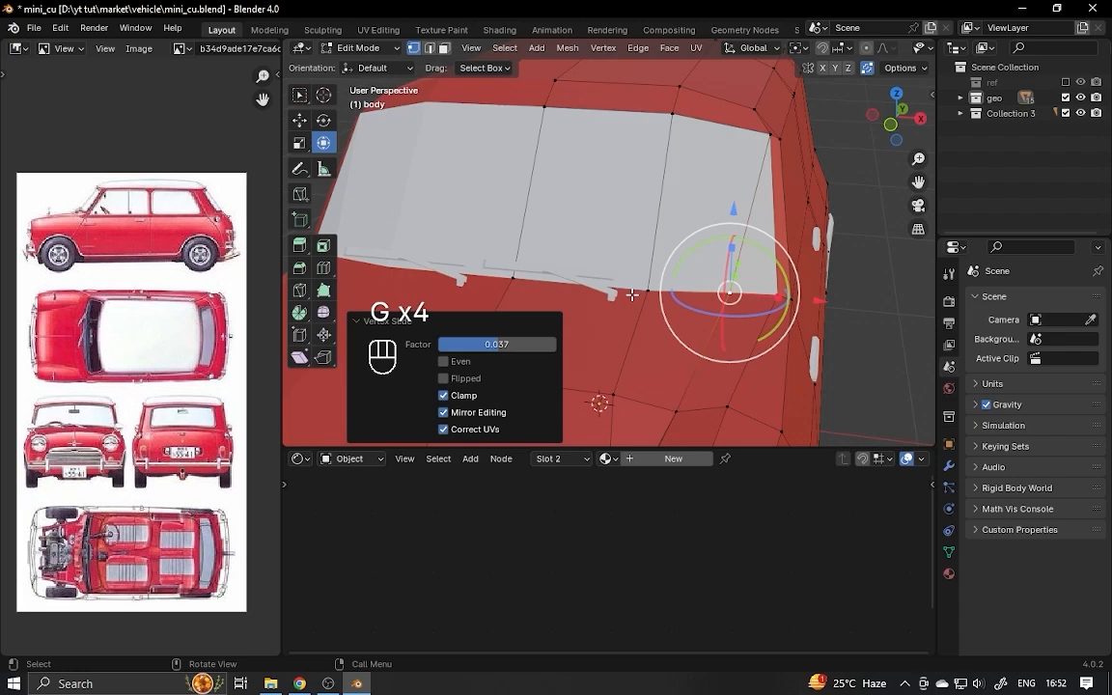
left_click(784, 232)
middle_click_drag(783, 232, 743, 275)
key("ctrl+s")
- Create a material named glass for the window faces, with a blue-grey base colour and lowered roughness
key("Tab")
left_click(675, 458)
double_click(749, 459)
type("glas")
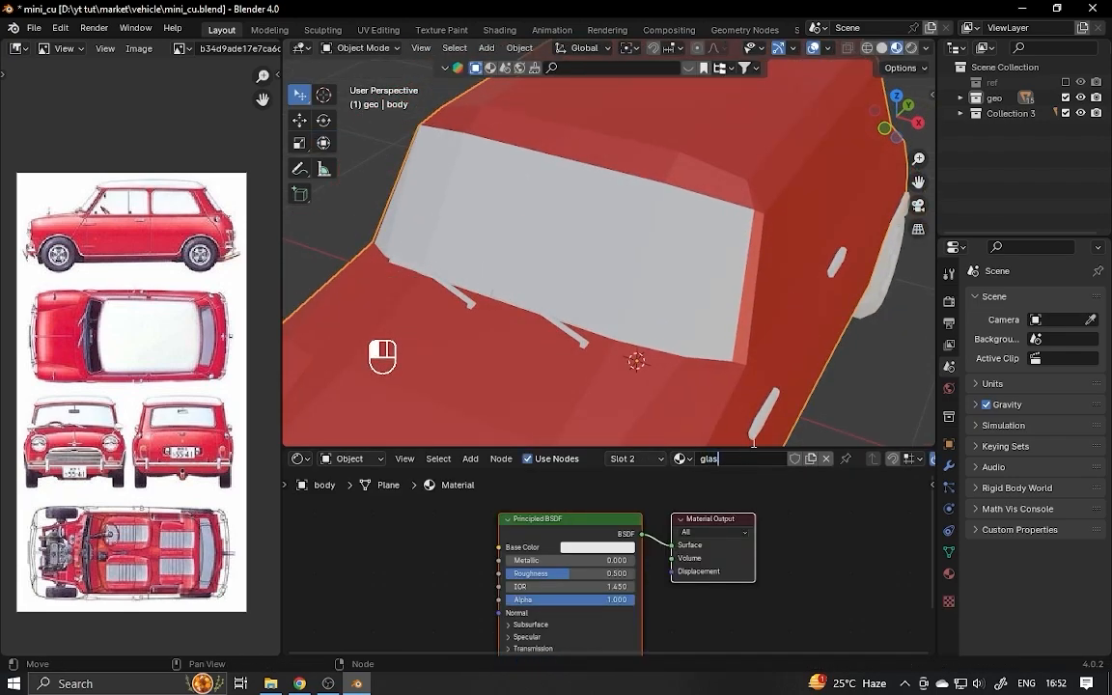
type("s")
key("Return")
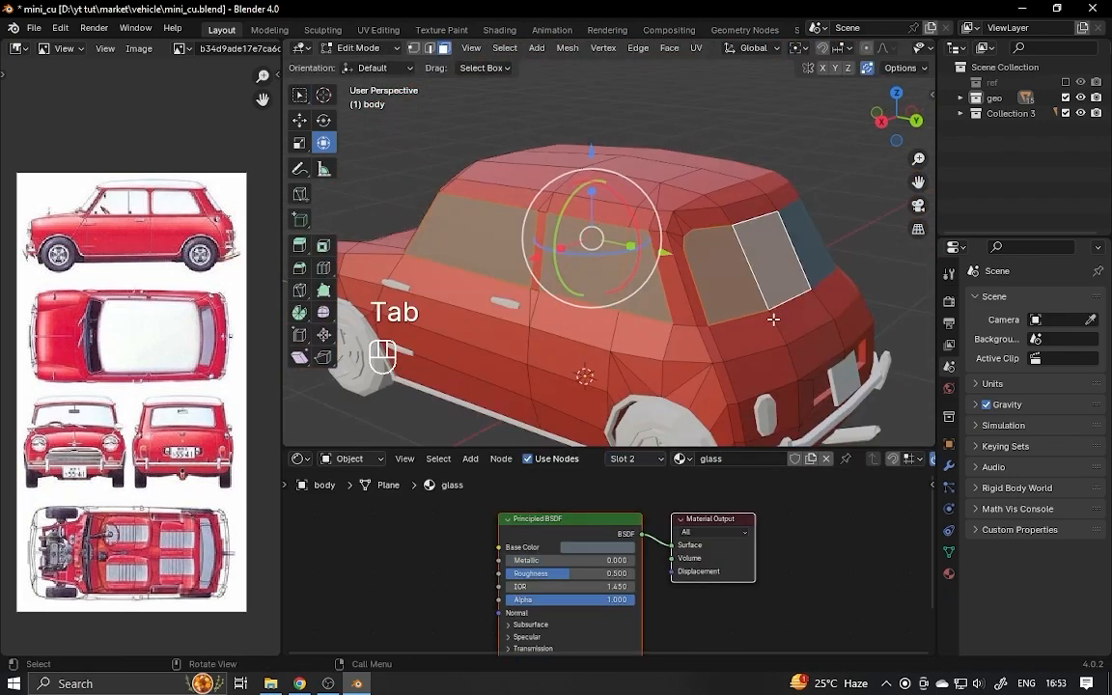
key("Tab")
left_click_drag(570, 573, 514, 573)
- Add a third material slot to the body and assign it to the roof faces
key("Tab")
left_click(636, 267, "shift")
middle_click_drag(579, 289, 685, 222)
left_click(637, 459)
left_click(731, 336)
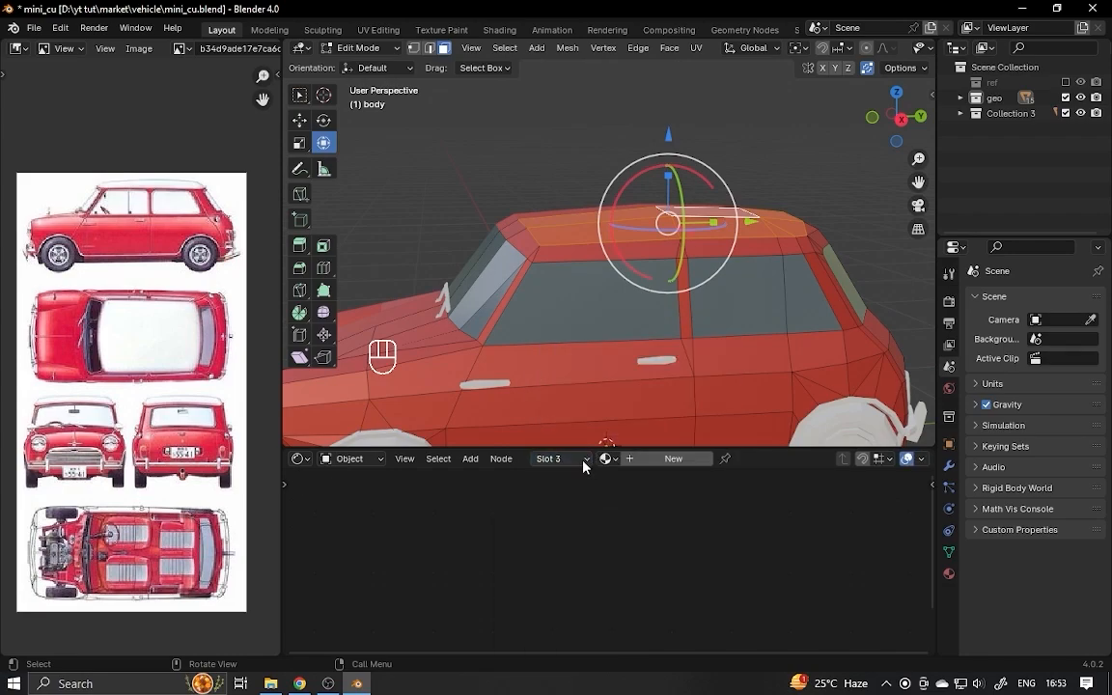
left_click(555, 459)
left_click(503, 439)
key("Tab")
key("Tab")
key("Tab")
- Give the sill and wheel-arch trim a new material named chrome and set its metallic value to 1
left_click(656, 459)
left_click_drag(585, 559, 628, 559)
left_click_drag(540, 559, 622, 560)
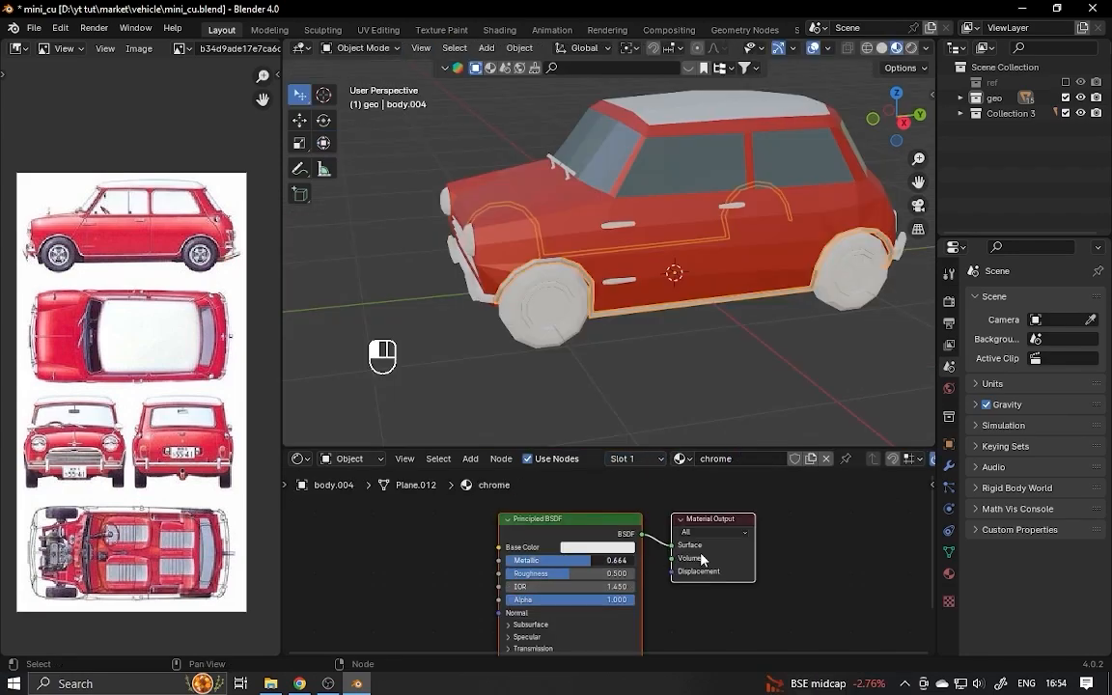
- Apply the existing chrome material to the front grille parts
middle_click_drag(628, 290, 740, 332)
left_click(665, 271)
left_click(690, 249)
left_click(608, 458)
left_click(629, 496)
left_click(680, 216)
left_click(608, 459)
left_click(640, 496)
- Link the chrome material from the wheel-arch trim to the front bumper
left_click_drag(695, 319, 650, 366, "alt")
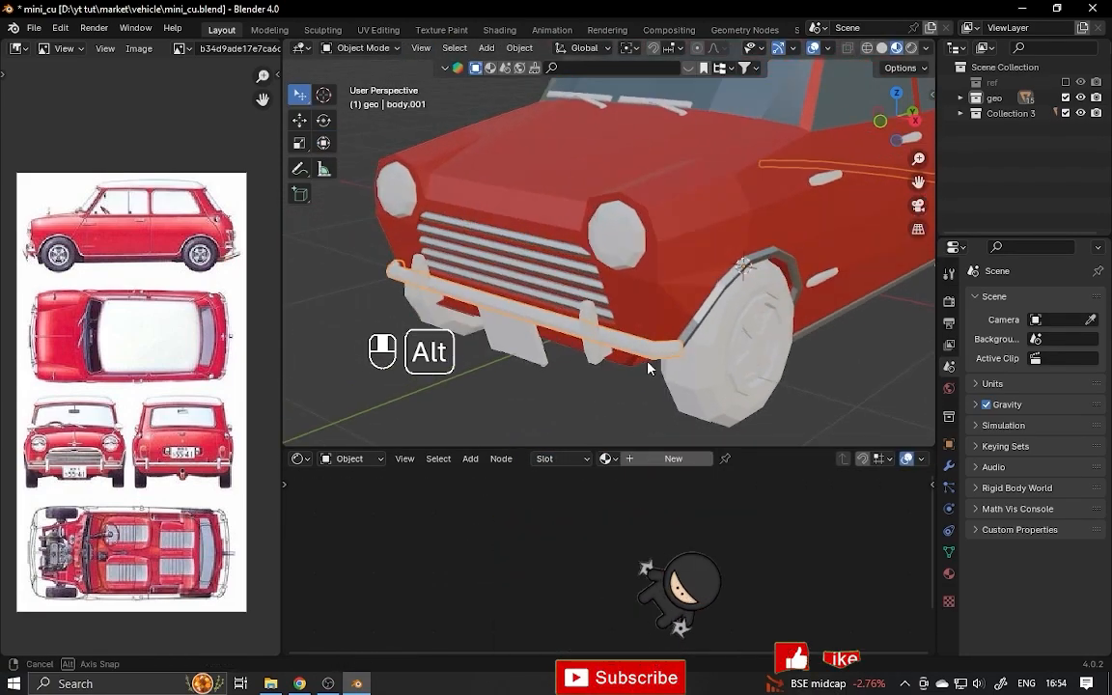
left_click(651, 349)
left_click(779, 296, "shift")
key("ctrl+l")
left_click(786, 330)
- Apply the existing chrome material to the exhaust pipe under the rear bumper
left_click_drag(787, 330, 695, 355, "alt")
left_click(655, 294)
left_click_drag(772, 403, 691, 359, "alt")
left_click(662, 234)
left_click(608, 458)
left_click(635, 496)
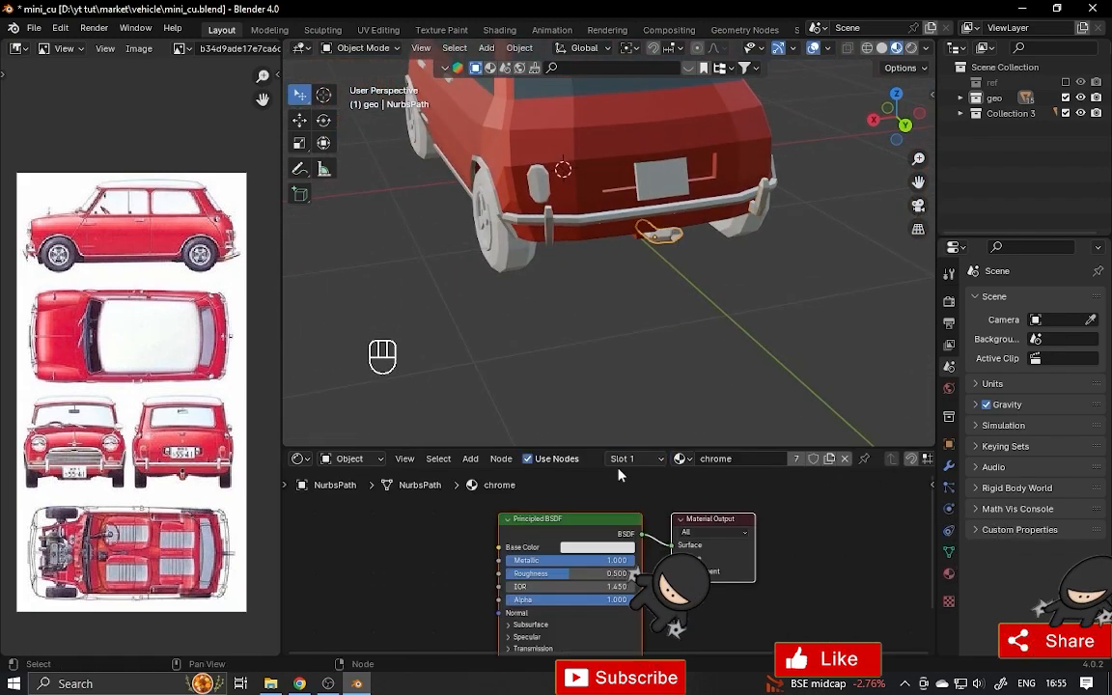
- Give the tail light a new material named light with a red base colour
left_click_drag(637, 328, 705, 357, "alt")
left_click(673, 363)
left_click(659, 459)
key("Return")
left_click(598, 547)
left_click(621, 447)
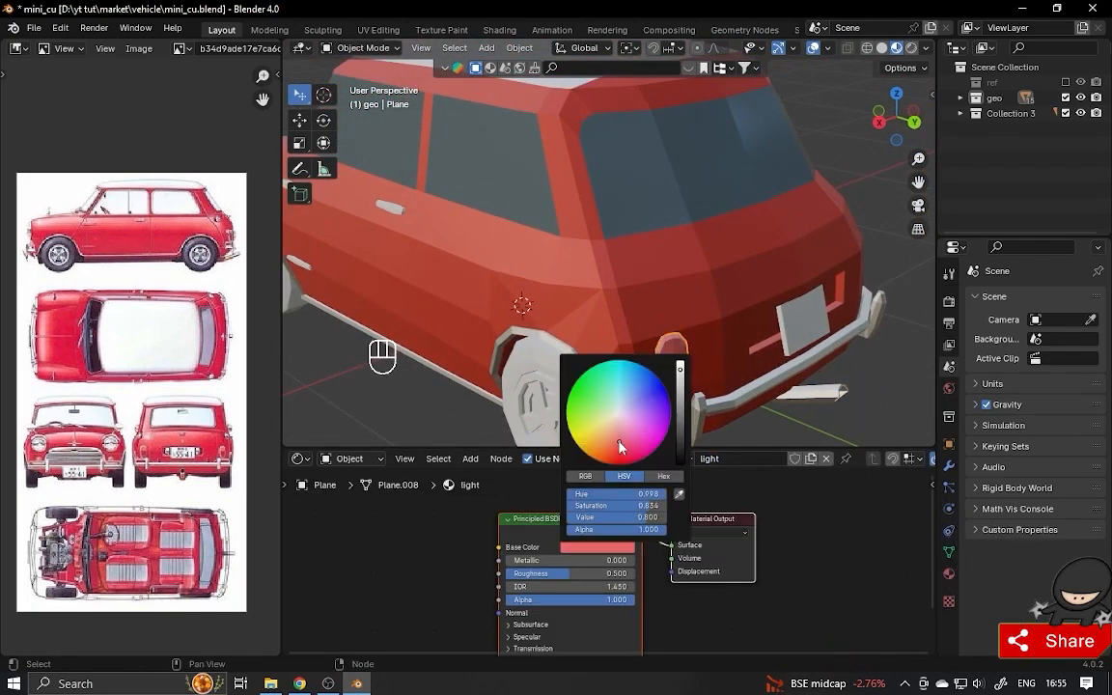
left_click_drag(632, 372, 639, 300, "alt+shift")
left_click(868, 524)
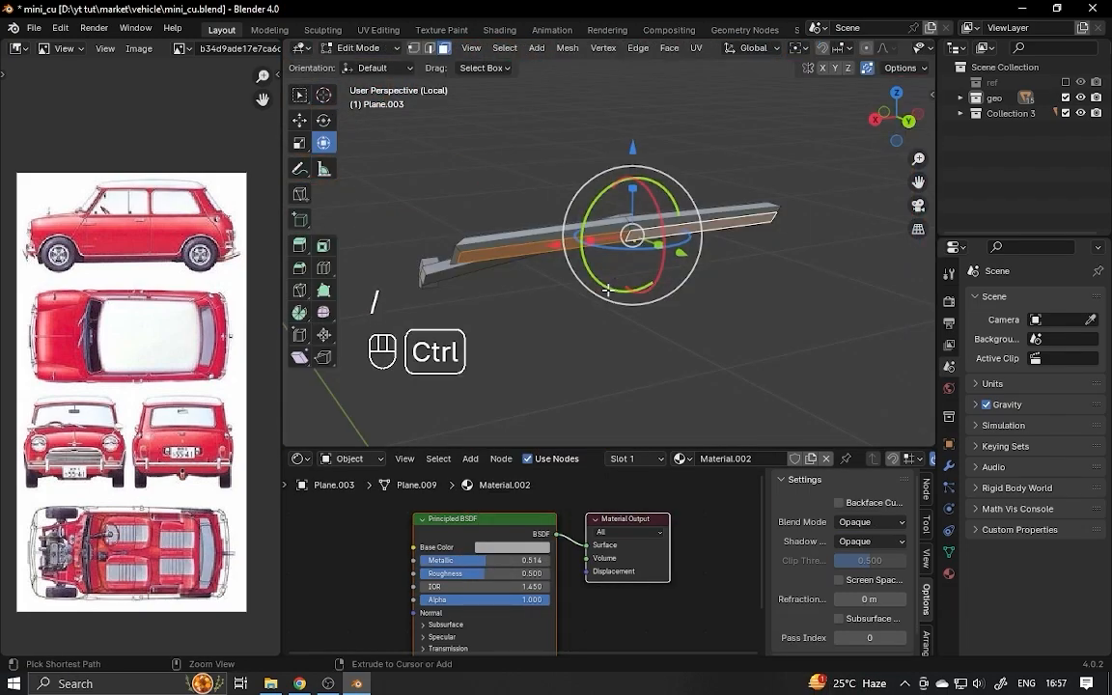
- Assign a new black material named rubber to the wiper's blade faces in a second slot
key("ctrl+KP_Add")
left_click(666, 457)
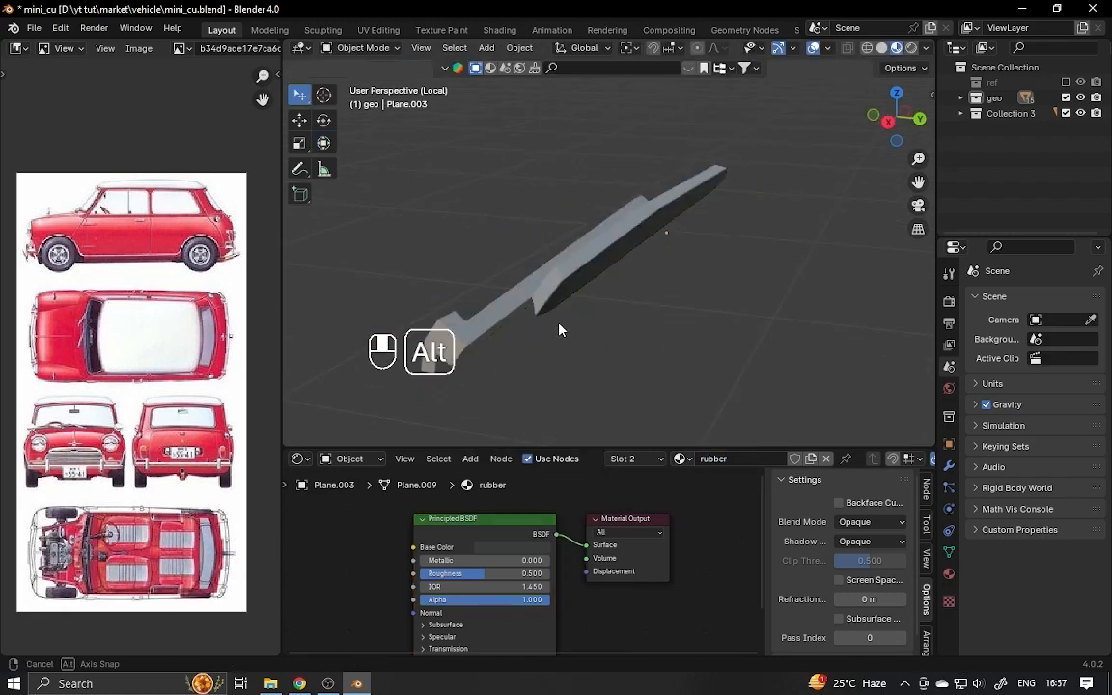
key("ctrl+l")
key("ctrl+KP_Add")
key("Tab")
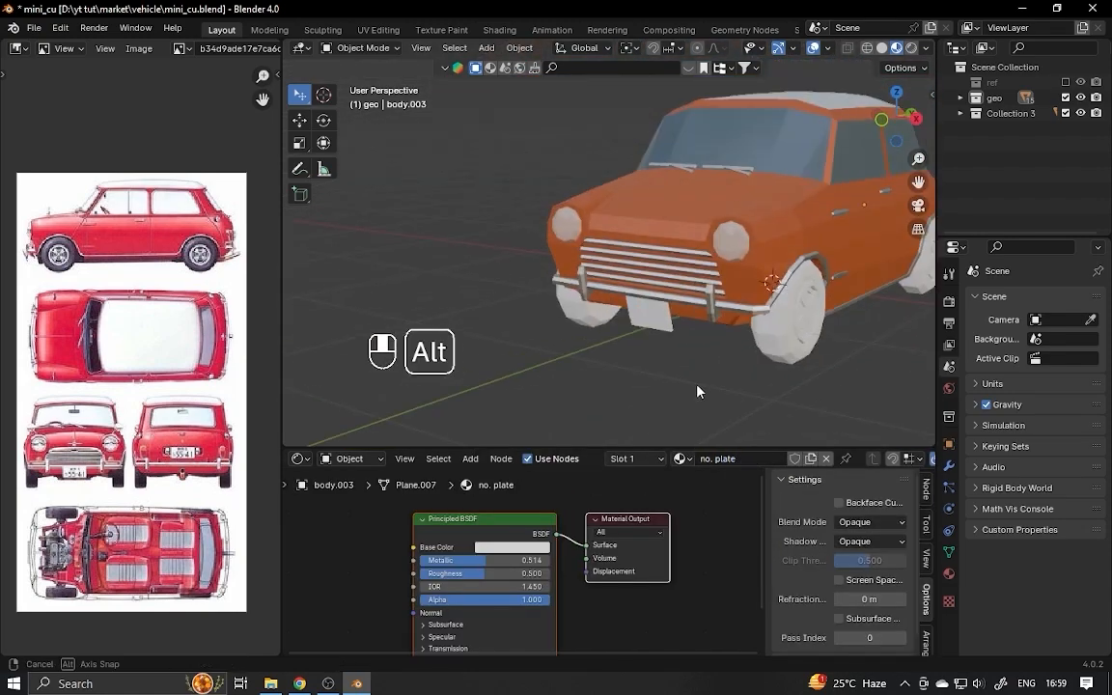
- Undo the slot assignment on the wheel's recessed faces and assign the second material slot to the linked rim faces instead
left_click(680, 458)
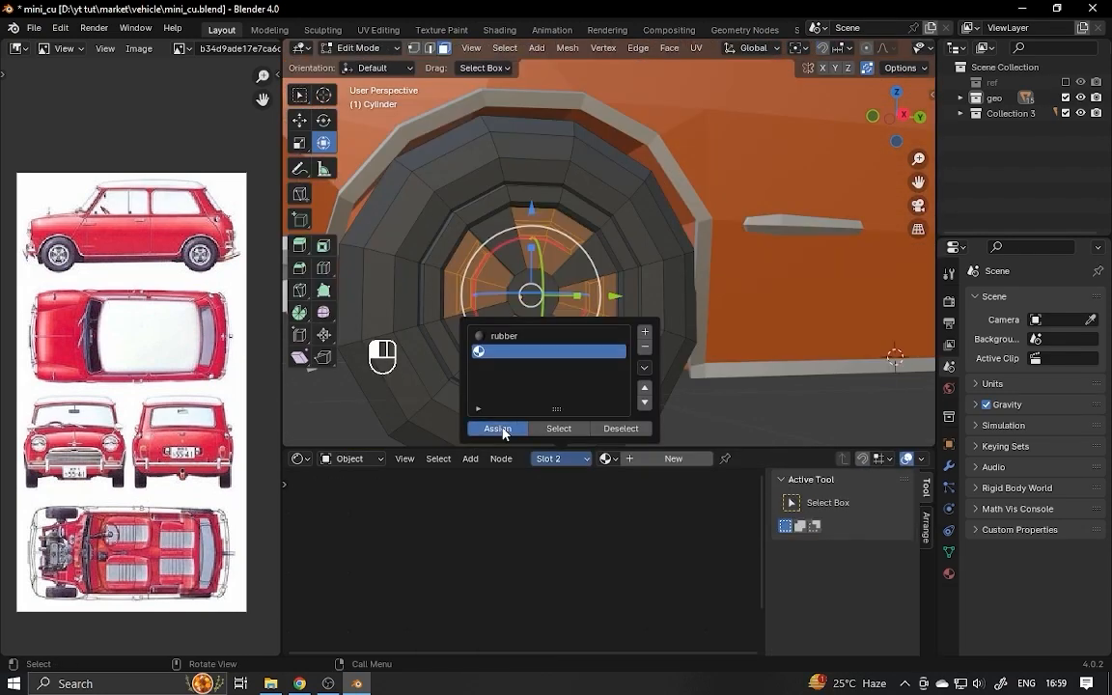
key("ctrl+z")
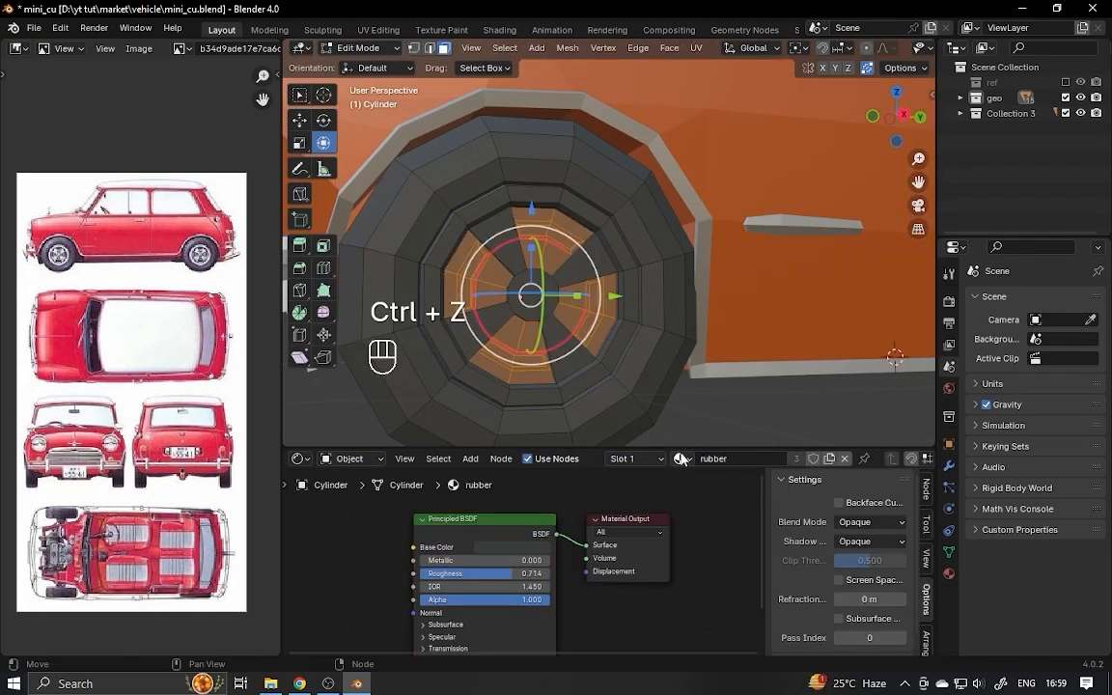
key("l")
left_click(634, 459)
left_click(589, 351)
left_click(573, 432)
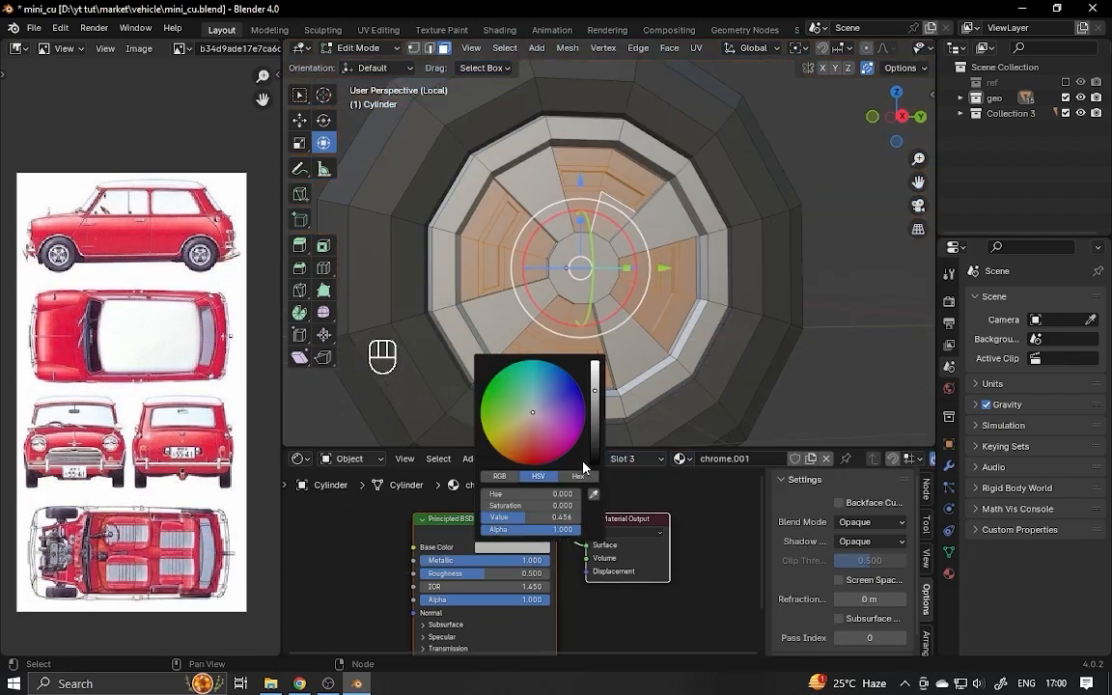
- Inset the wheel's flat back face by about 0.17 m and assign the chrome slot to the inner face
key("Tab")
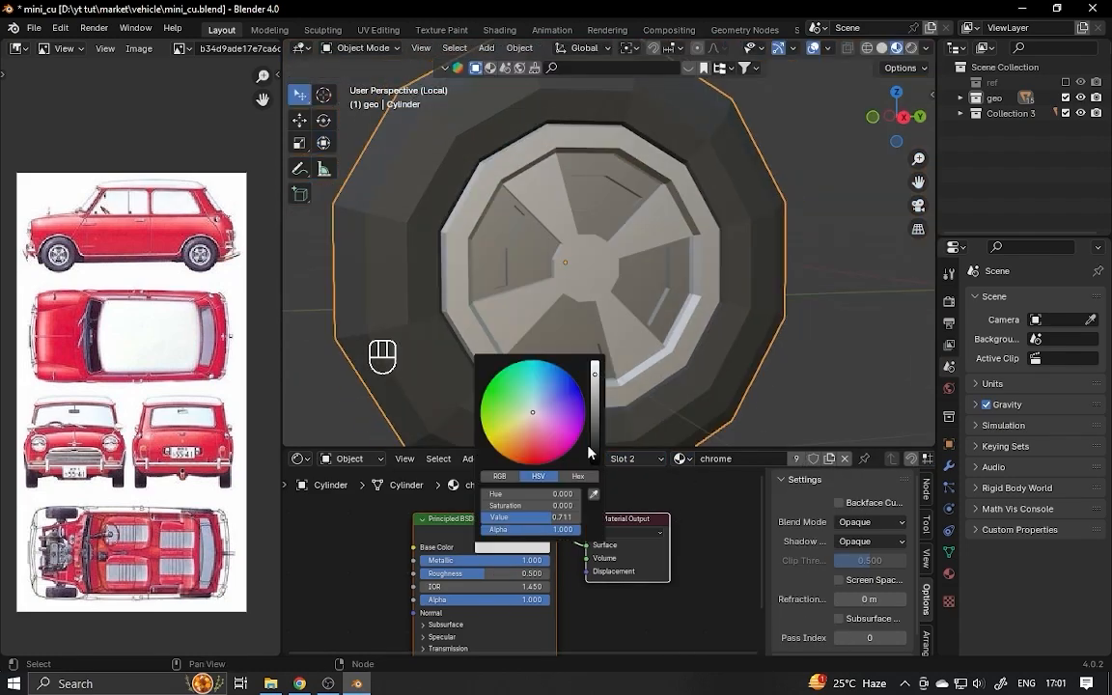
left_click(632, 458)
key("Tab")
key("i")
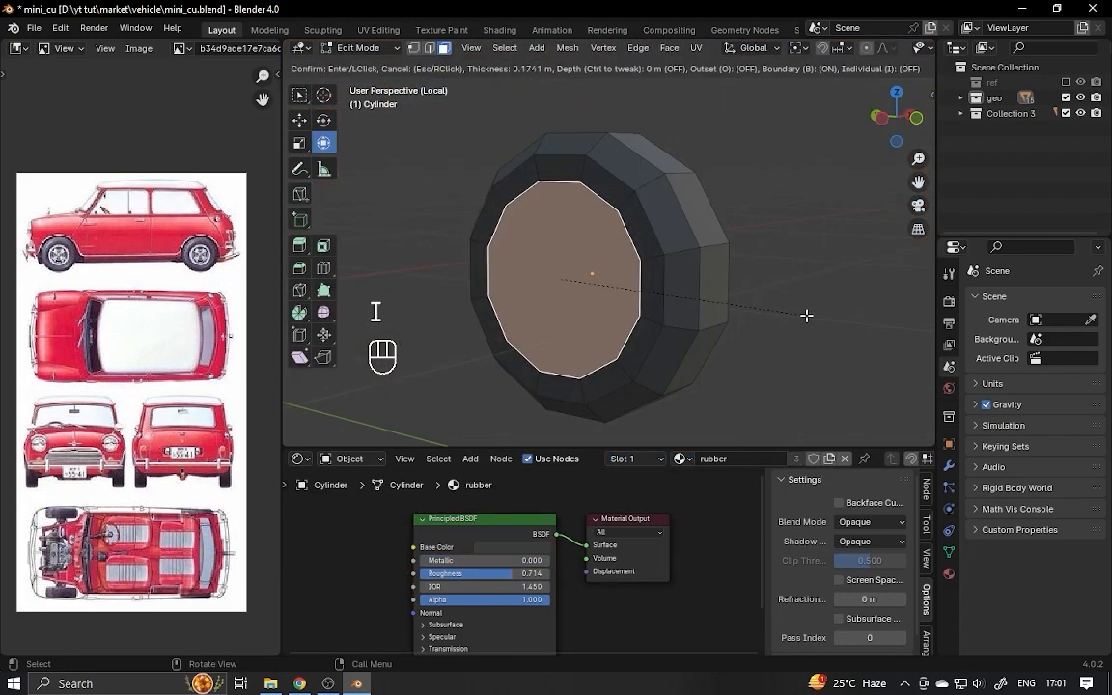
left_click(807, 315)
left_click(608, 354)
left_click(574, 429)
key("Tab")
- Delete the old rear wheel and snap a duplicate of the finished front wheel to the 3D cursor in the rear arch
key("x")
key("shift+d")
left_click(591, 371)
key("shift+s")
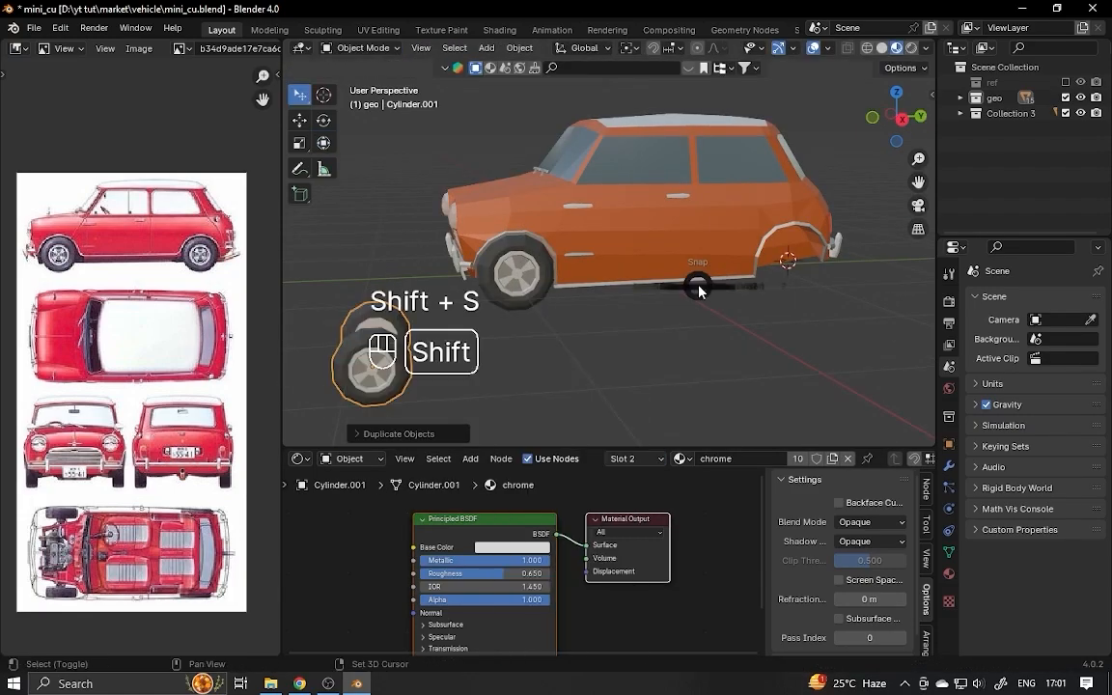
key("shift+s")
left_click(680, 205)
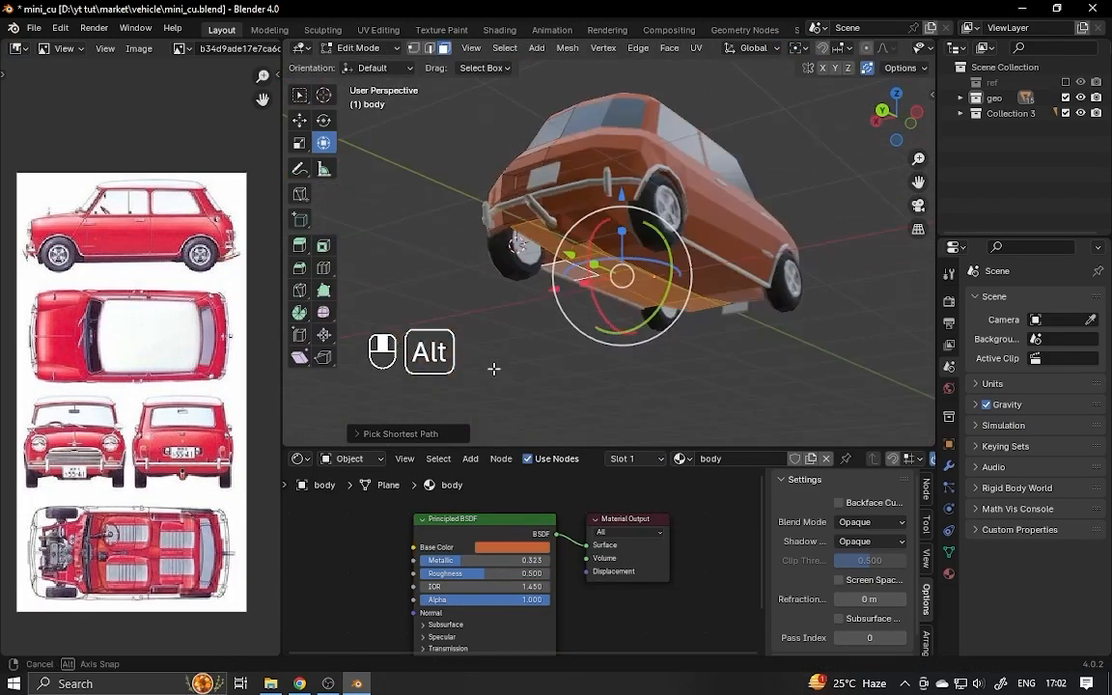
- Add a fourth material slot to the body, assign it to the underside faces and use the body.001 material there
left_click_drag(492, 368, 648, 233, "alt")
left_click(633, 458)
left_click(719, 337)
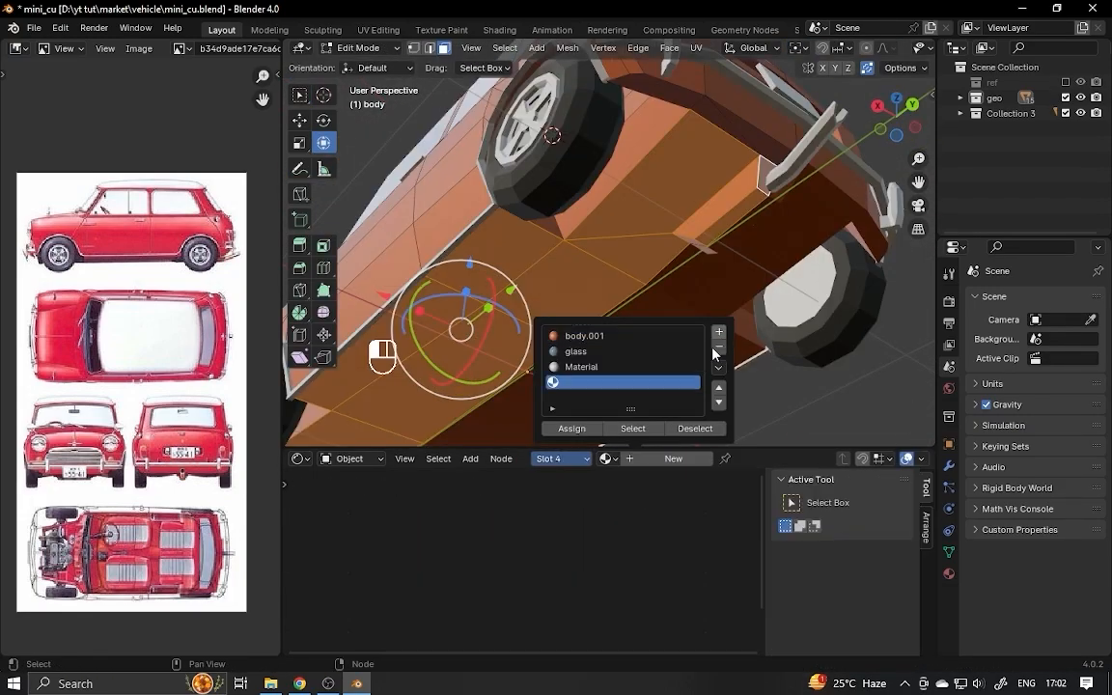
left_click(570, 427)
left_click(614, 461)
left_click(641, 381)
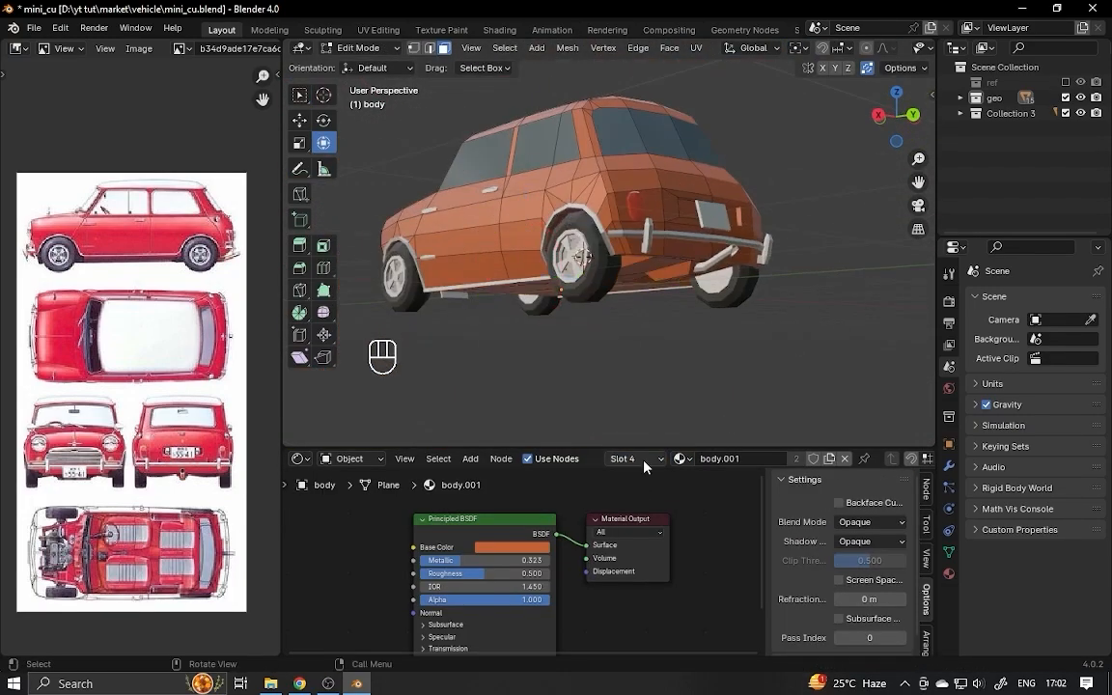
- Assign the dark underside material in the fourth slot to the inner wheel-arch faces and the lower sill faces
middle_click_drag(657, 406, 466, 494)
left_click(683, 252)
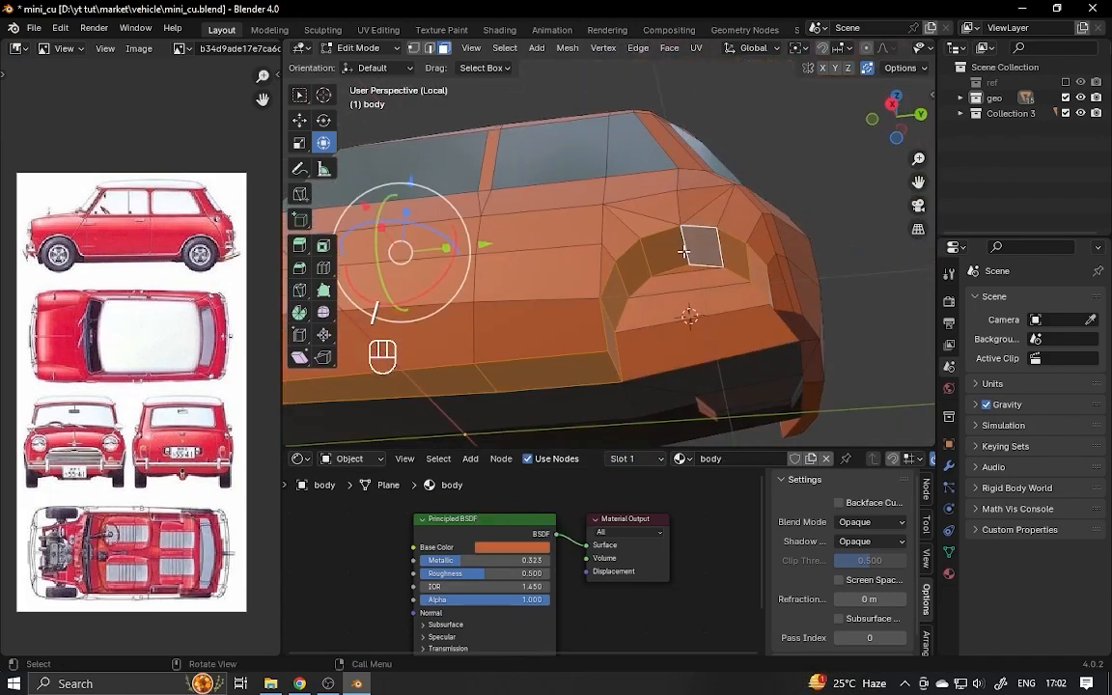
middle_click_drag(683, 252, 541, 260)
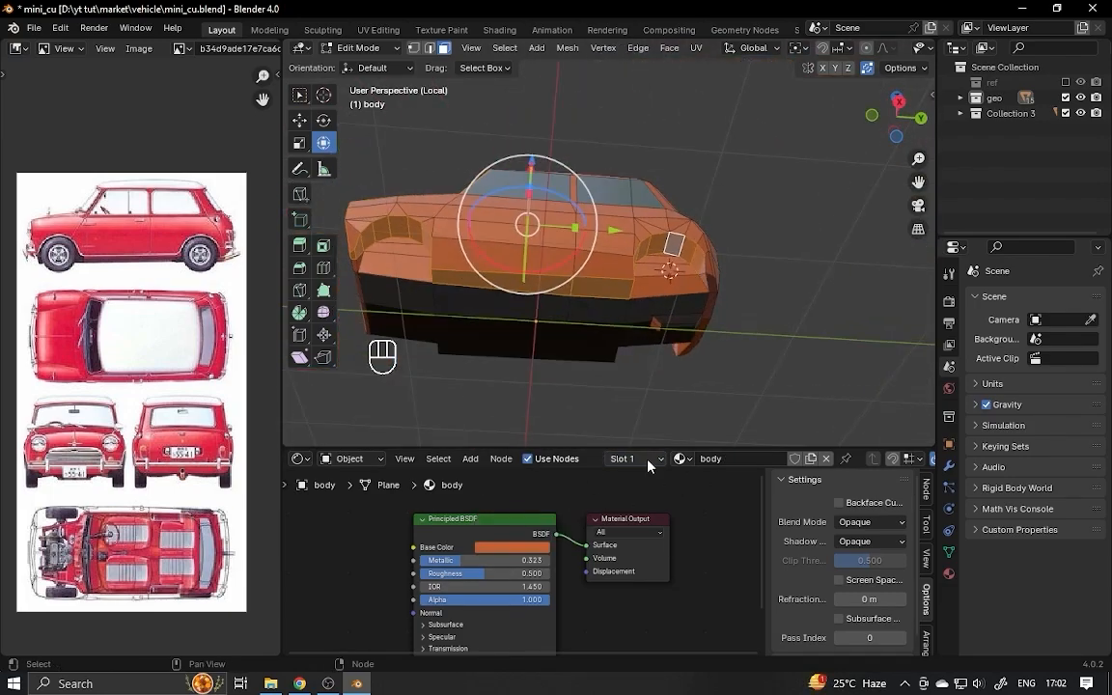
left_click(646, 460)
left_click(618, 390)
left_click(570, 428)
- Assign the dark fourth-slot material to the selected lower faces around the front wheel arch and save the file
middle_click_drag(541, 318, 649, 310)
left_click(809, 360, "shift")
middle_click_drag(809, 366, 676, 333, "shift")
middle_click_drag(791, 333, 762, 338, "shift")
middle_click_drag(763, 338, 675, 376)
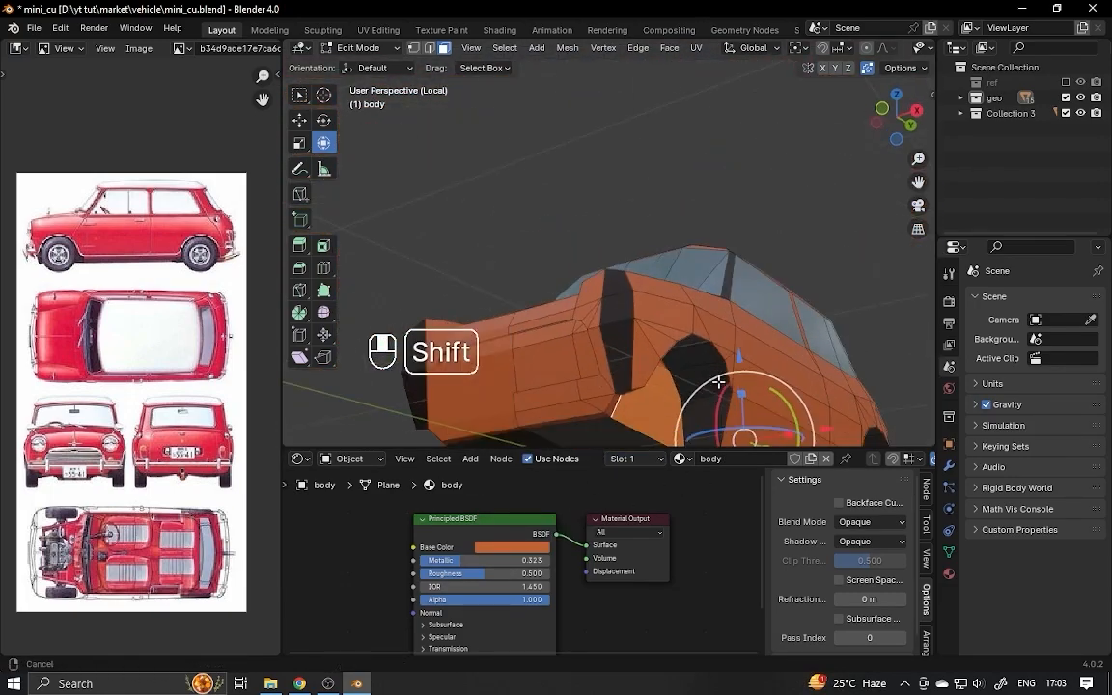
left_click(637, 459)
left_click(617, 390)
left_click(570, 428)
middle_click_drag(829, 355, 772, 405)
key("ctrl+s")
- Assign the body material in the first slot back to the black faces around the front corner and save the file
left_click(653, 215)
left_click_drag(644, 272, 675, 154, "alt")
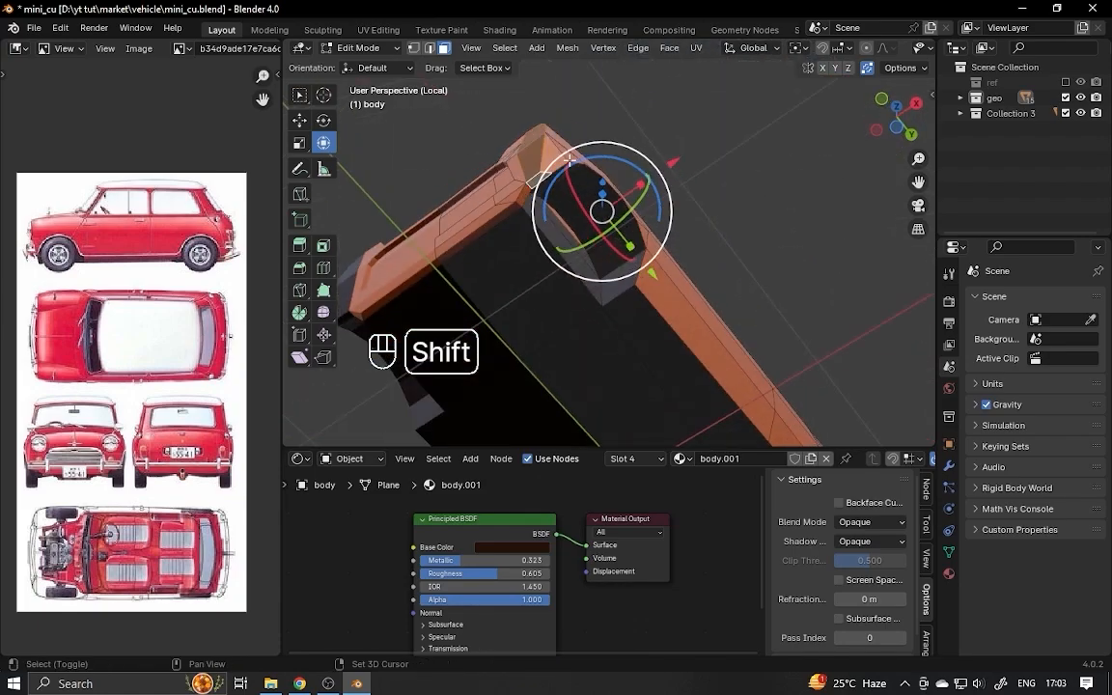
left_click(637, 460)
left_click(618, 336)
left_click(571, 427)
key("ctrl+s")
- Assign the first-slot body material to the remaining black outer faces and leave the isolated view of the body
left_click(637, 459)
left_click(618, 335)
left_click(571, 428)
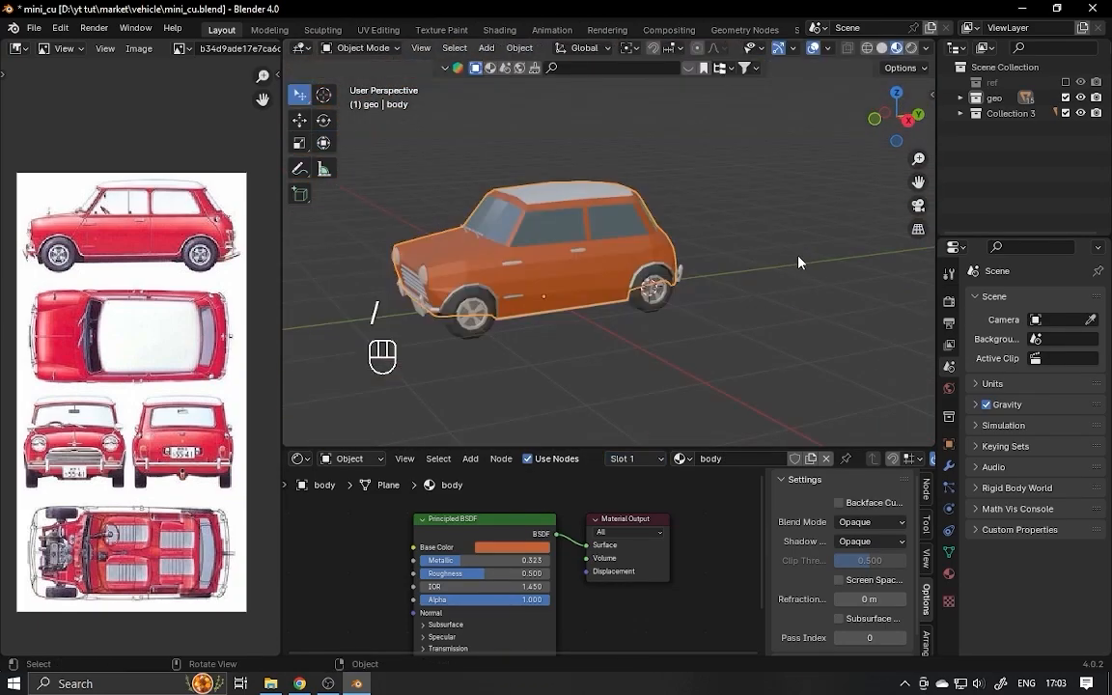
middle_click_drag(799, 257, 777, 313)
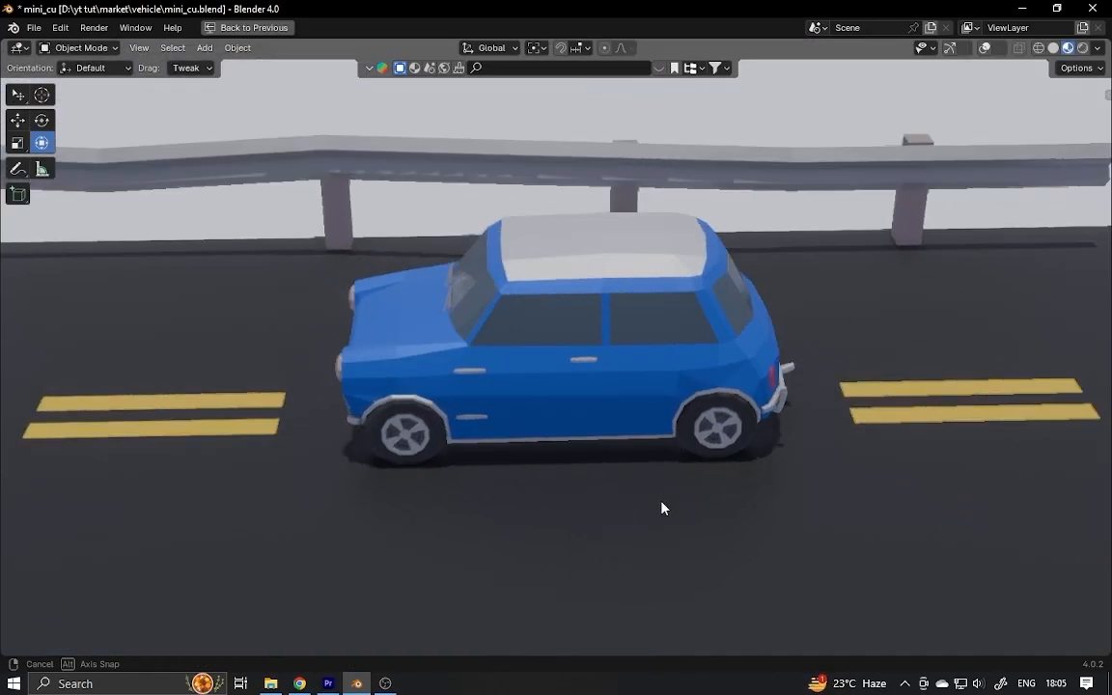